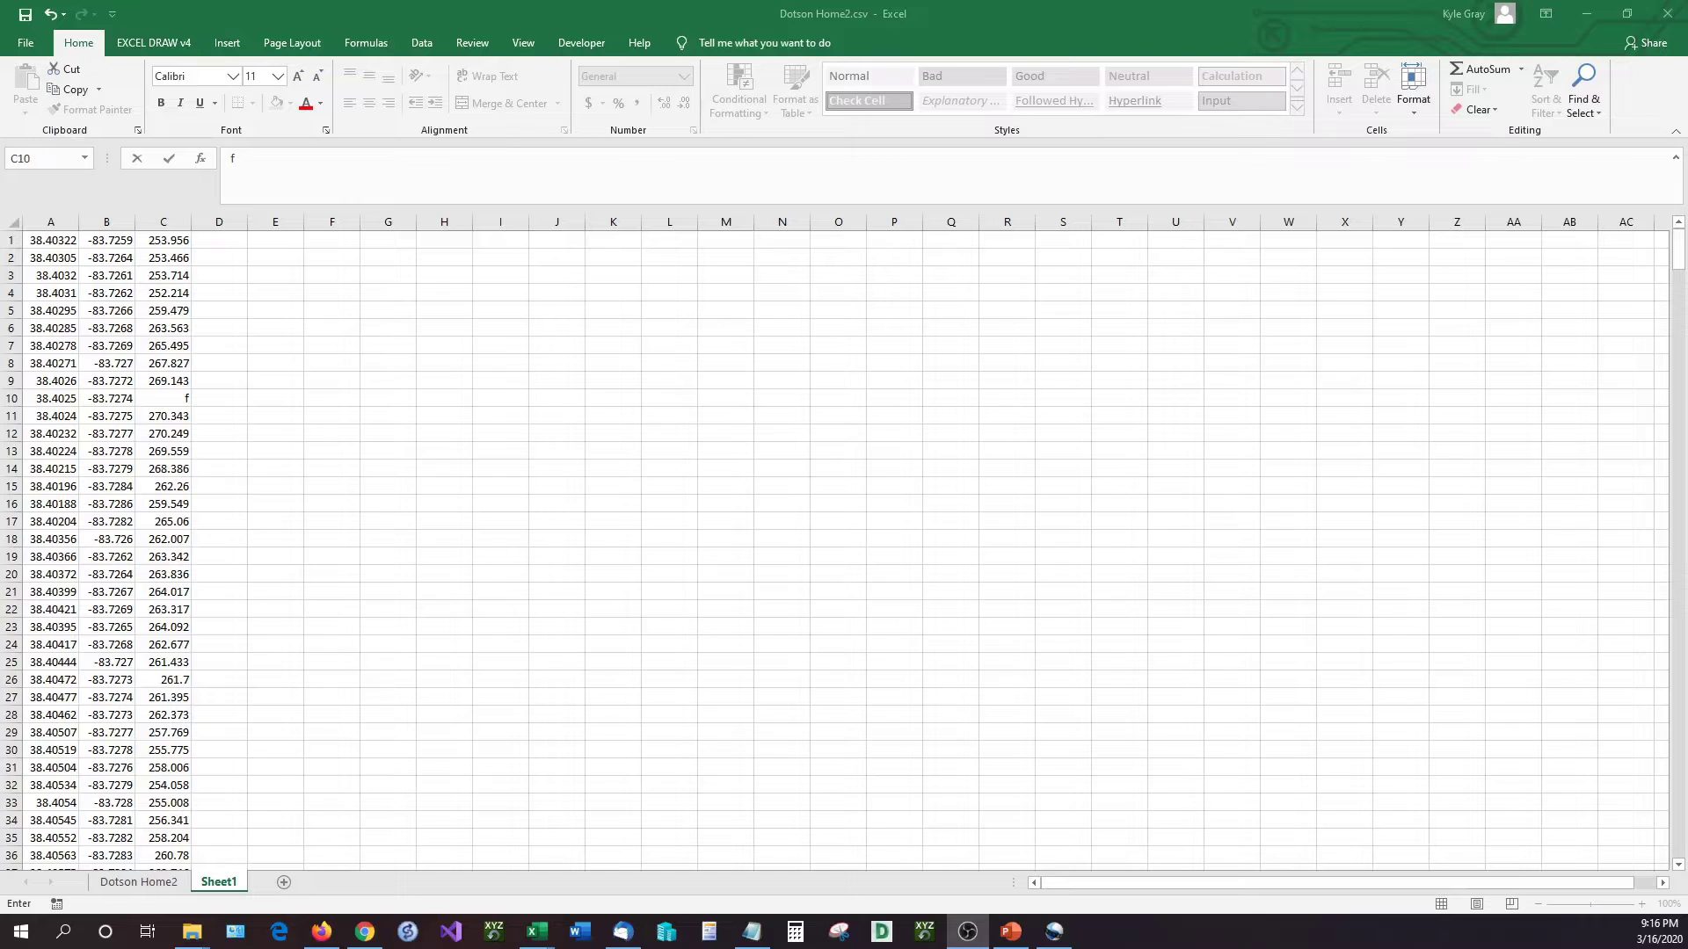
Cancel the stray 'f' edit so C10 keeps 270.097, then select an empty cell.
key(alt+Tab)
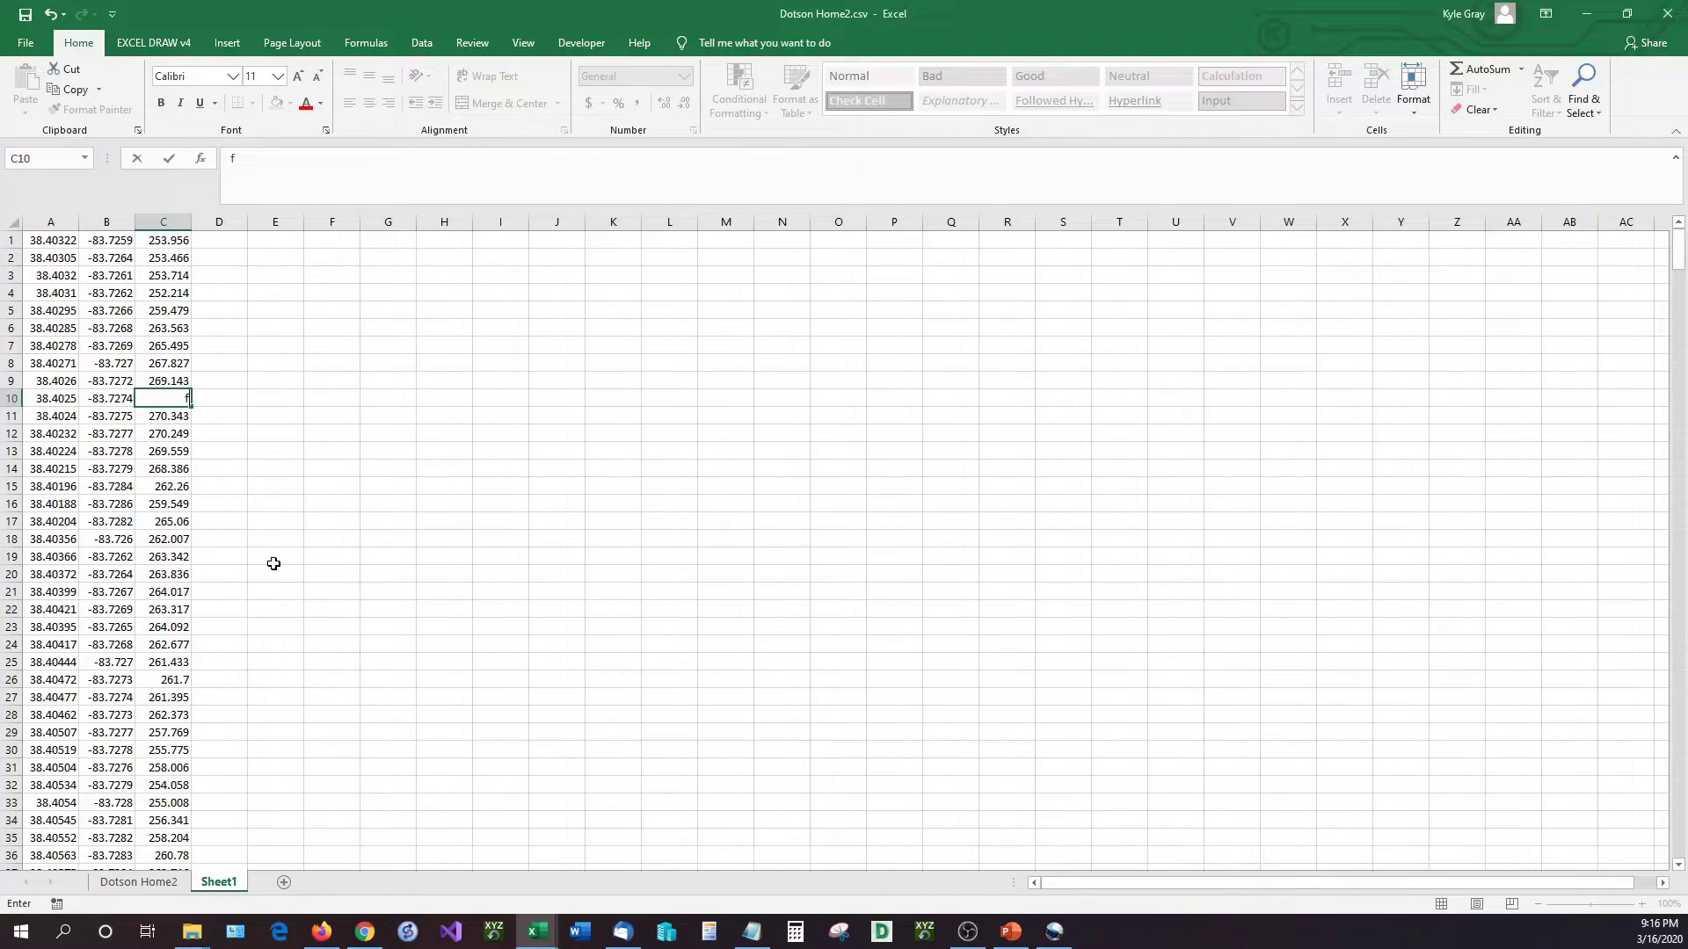
key(Escape)
click(274, 563)
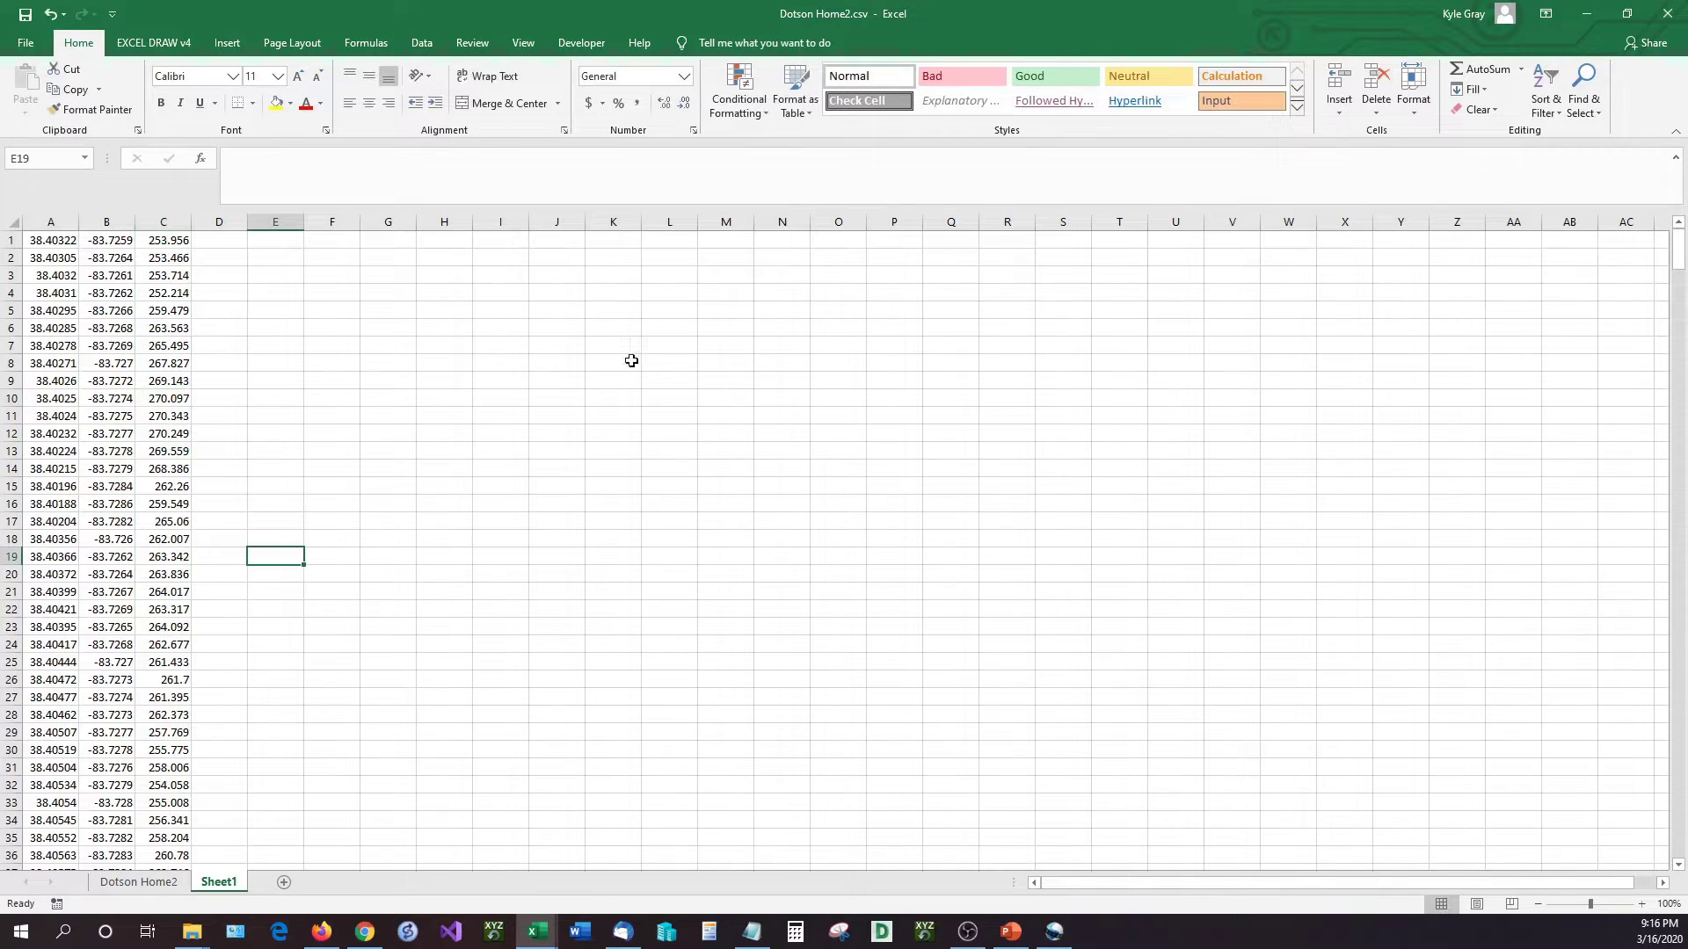
click(468, 456)
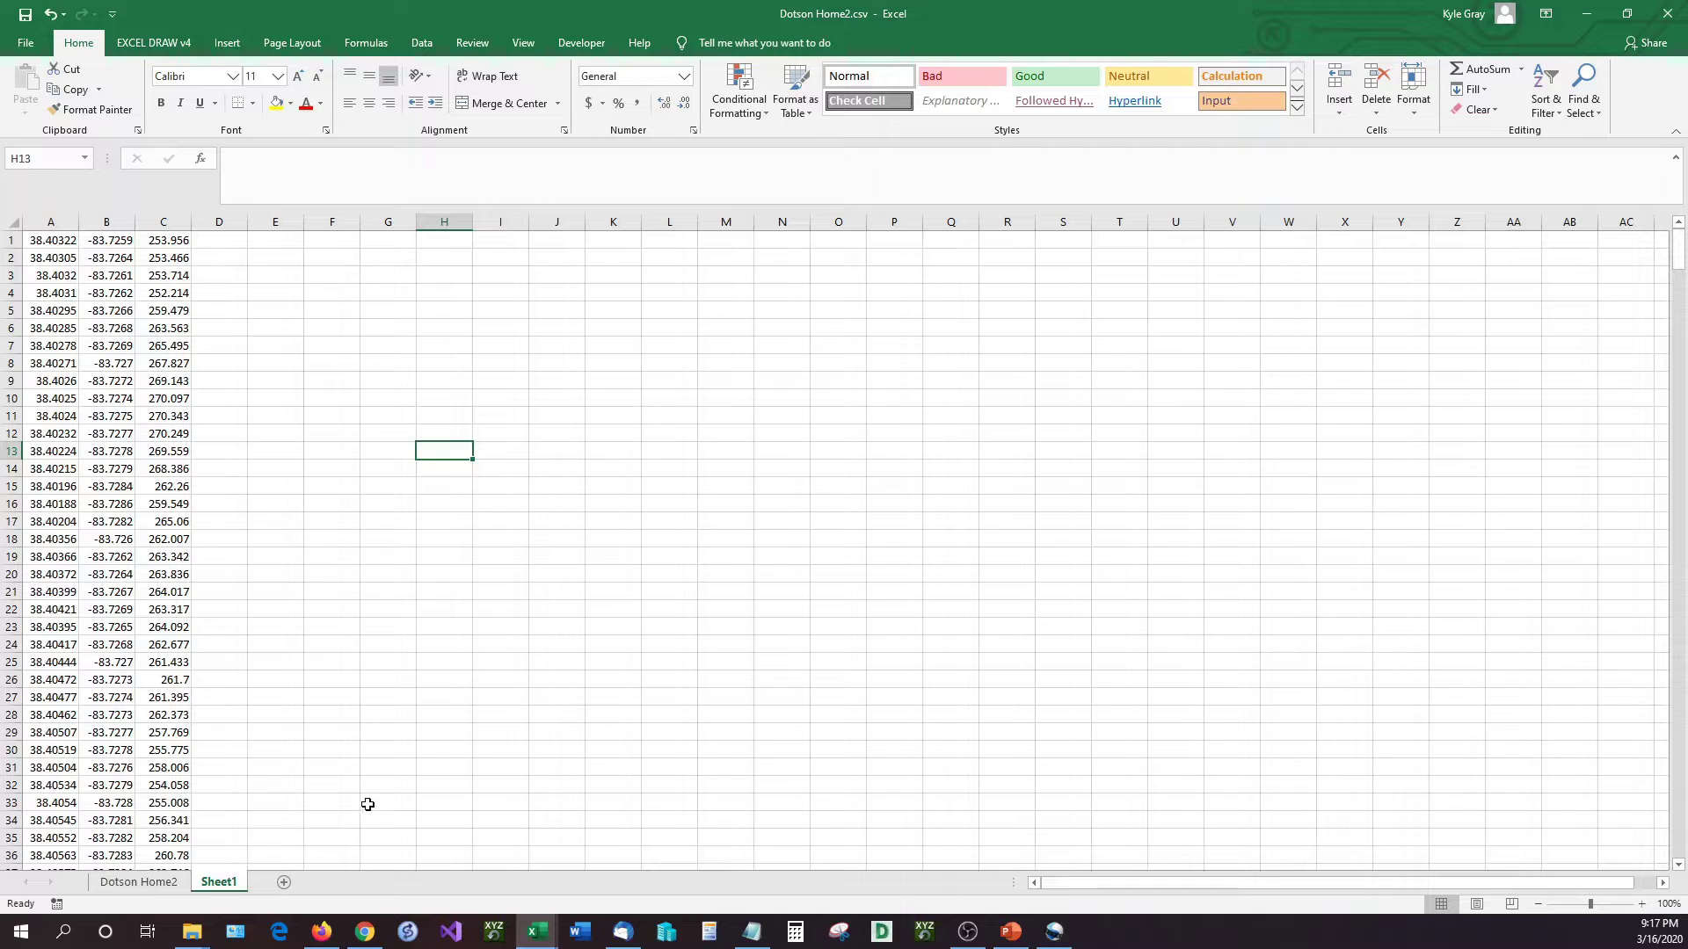
click(266, 691)
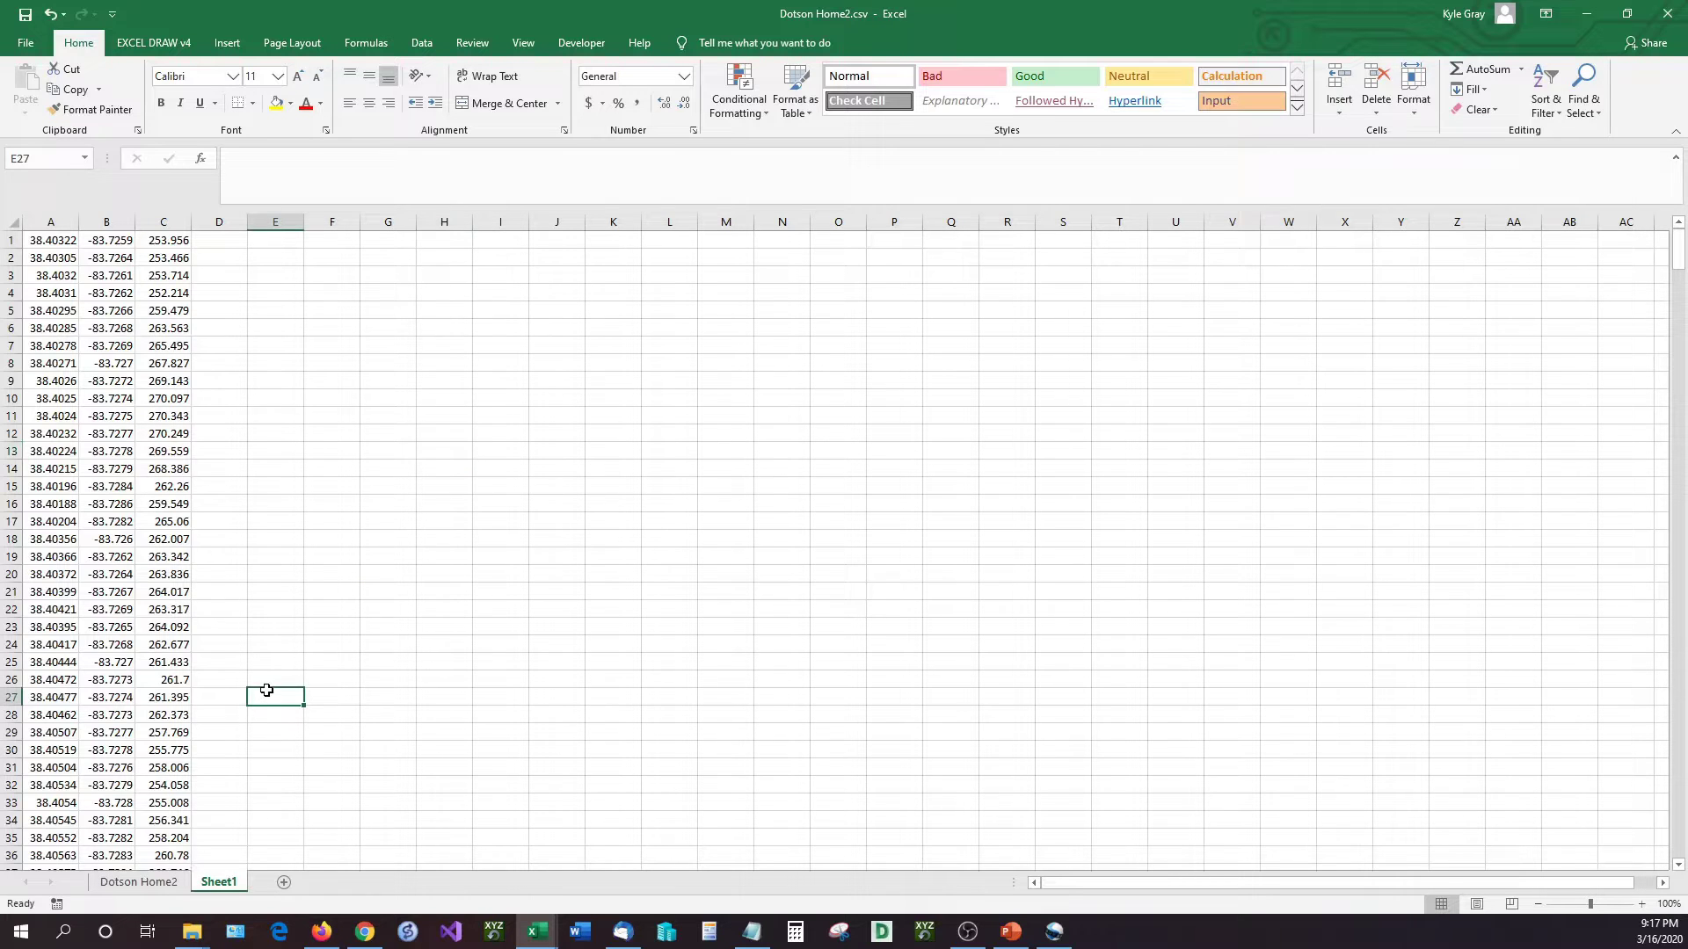
drag(62, 257, 130, 459)
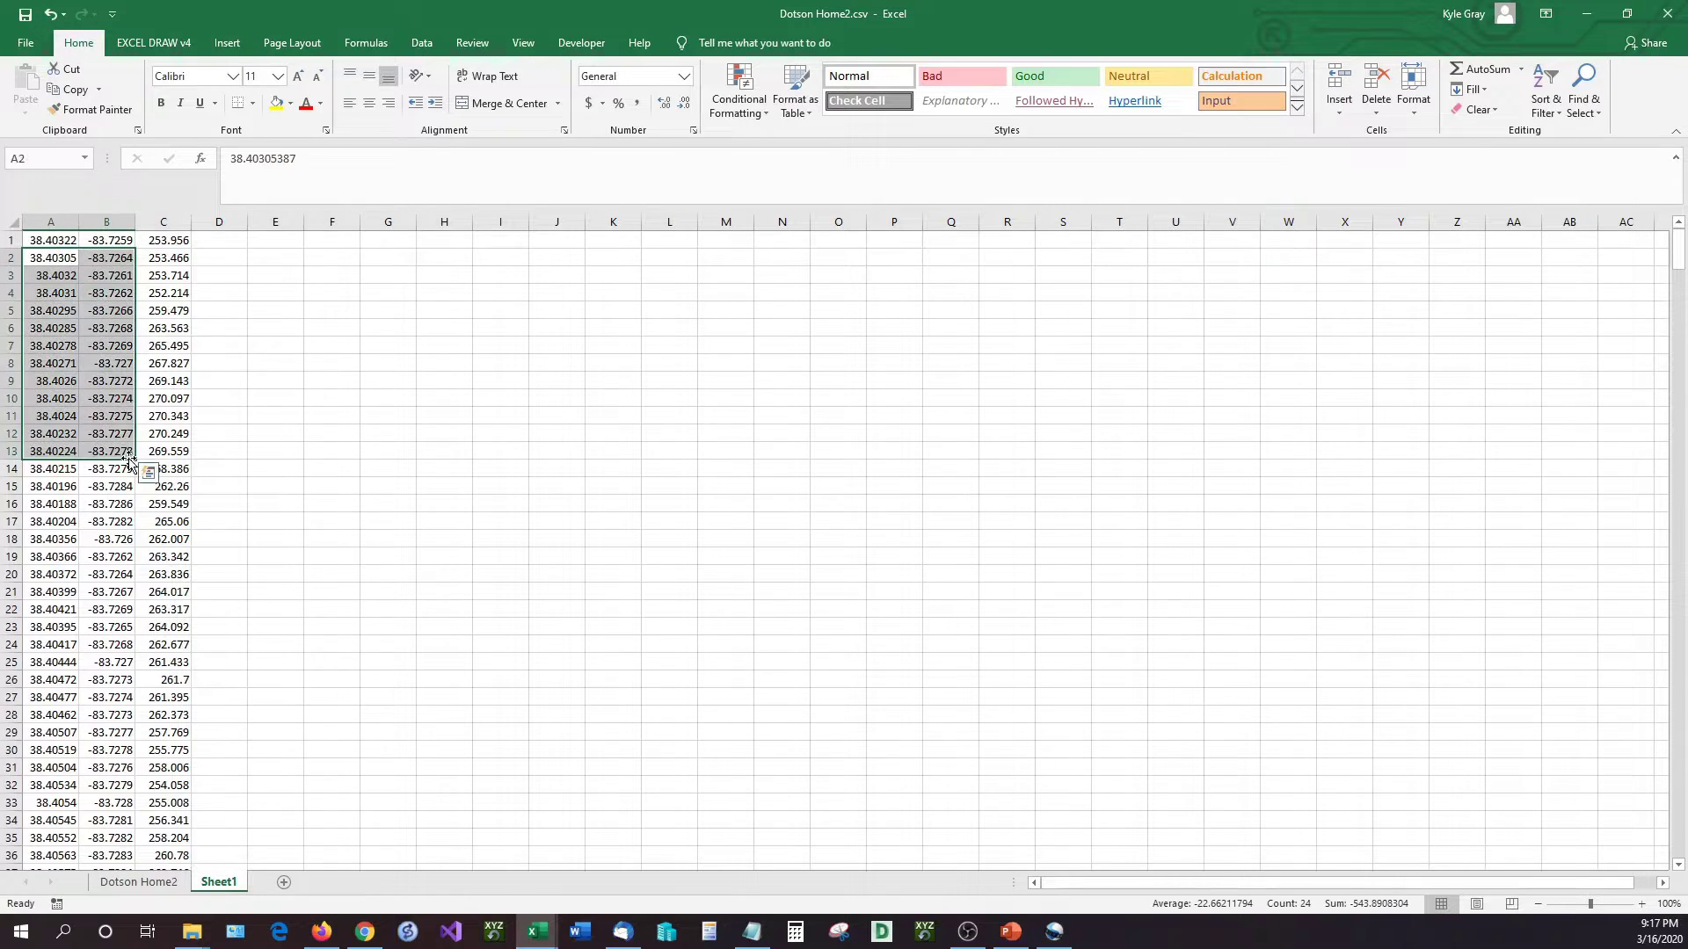
scroll(131, 458, down, 20)
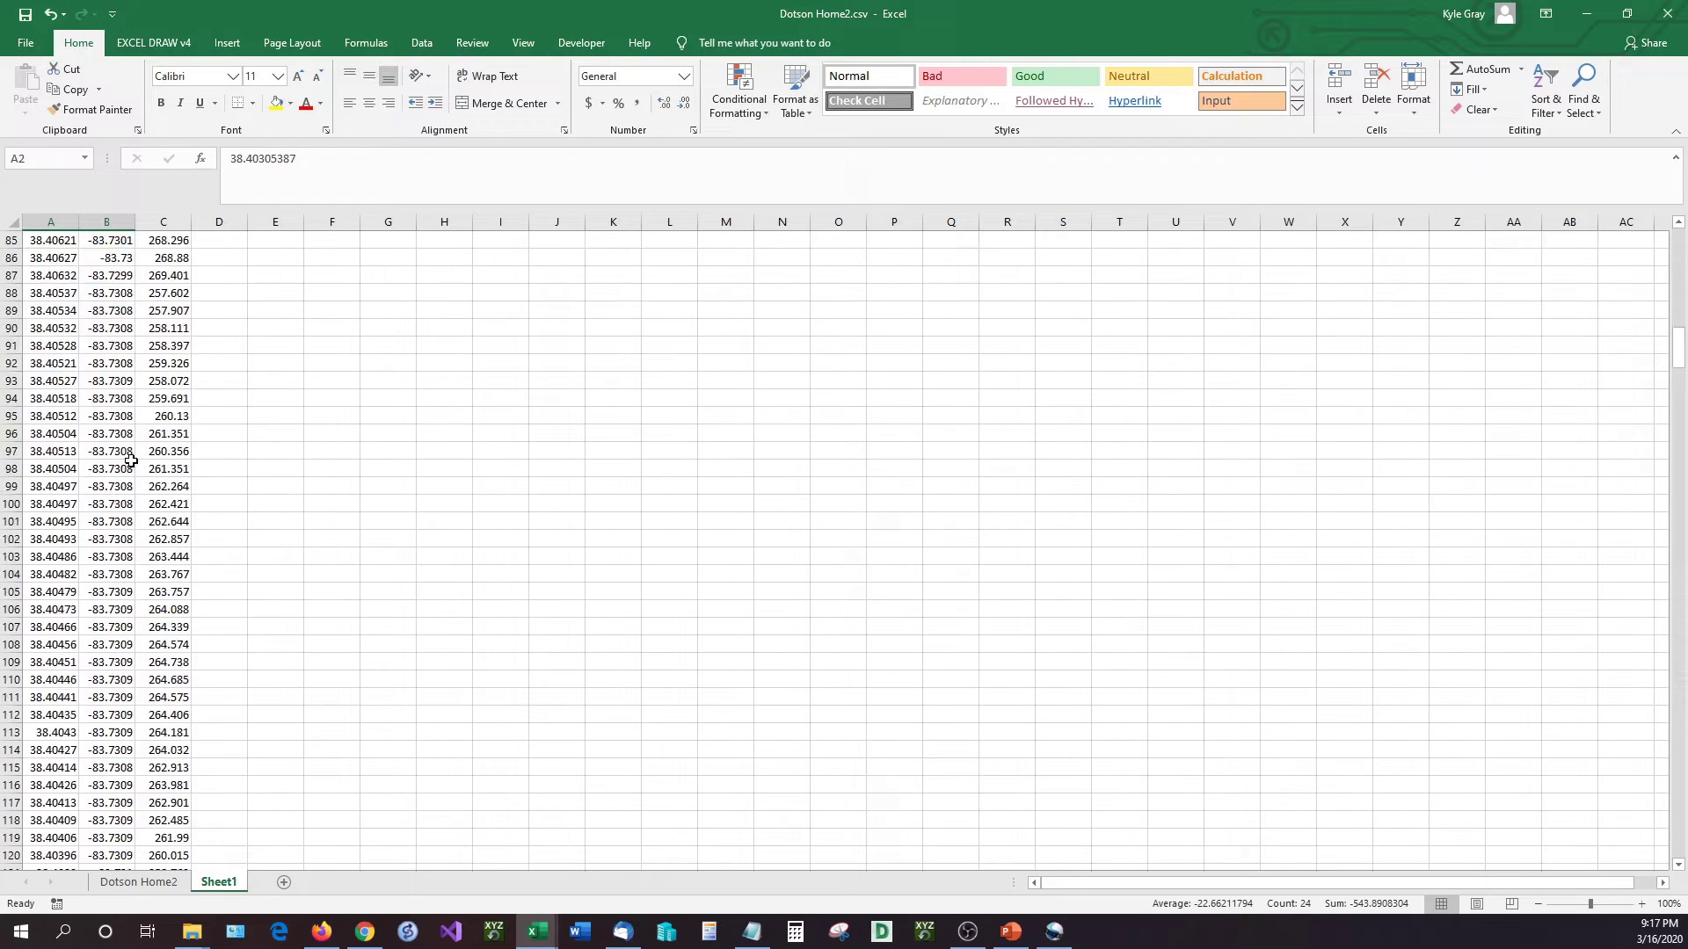
scroll(126, 458, down, 20)
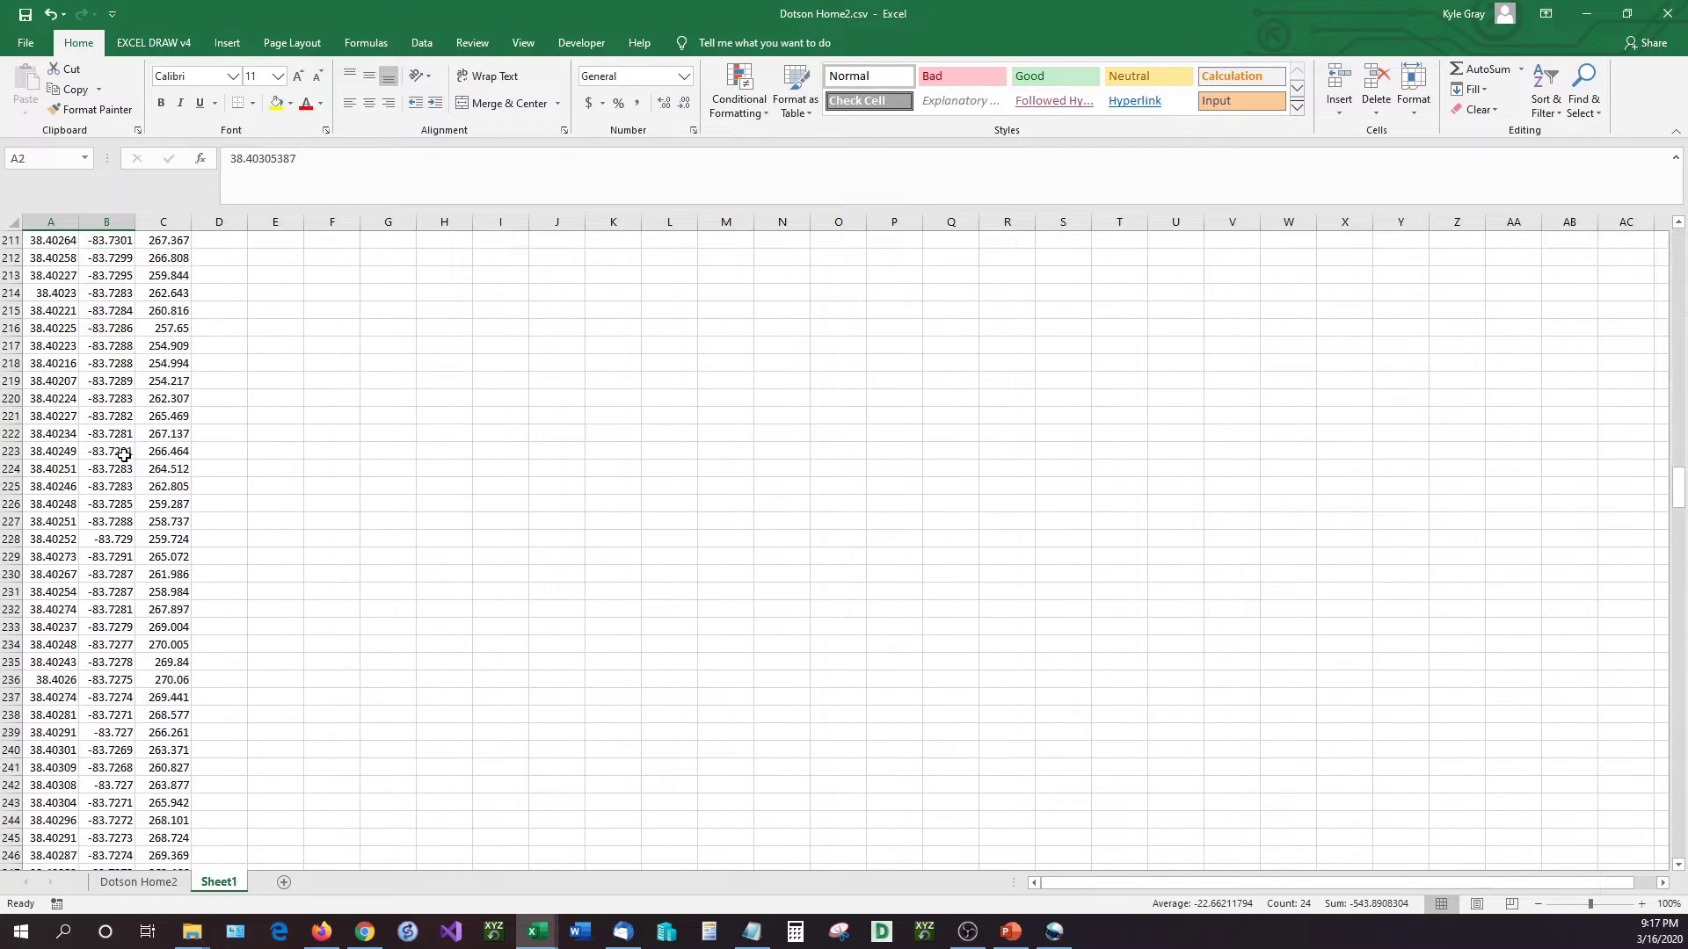
scroll(123, 456, down, 20)
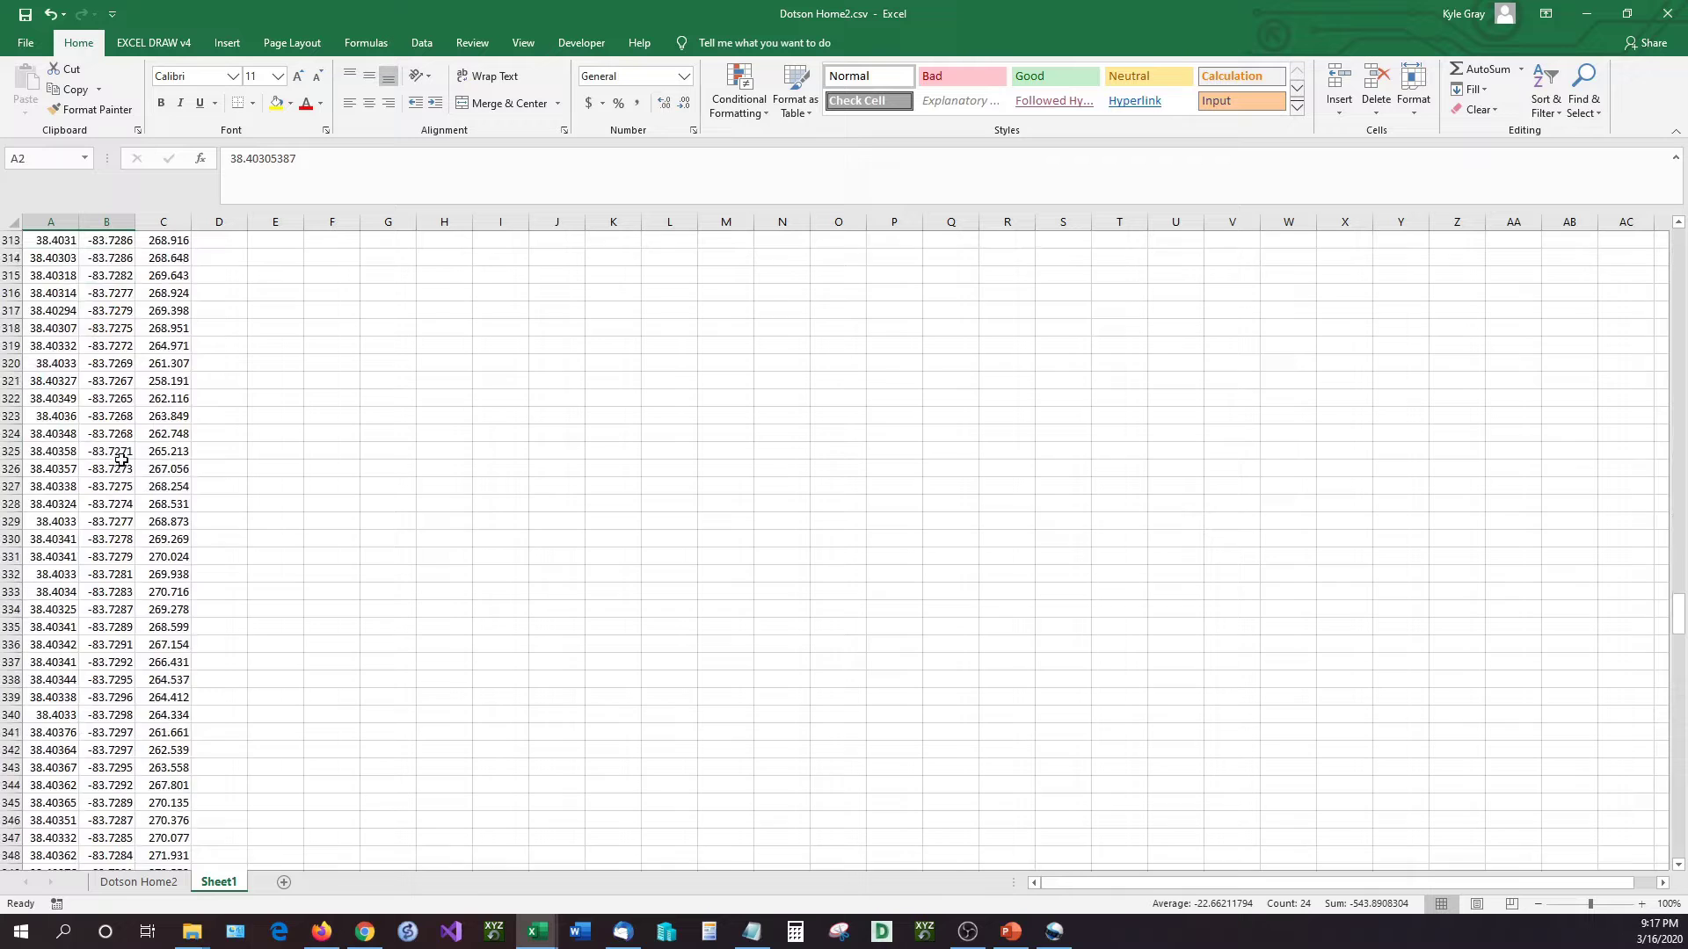
scroll(132, 457, down, 5)
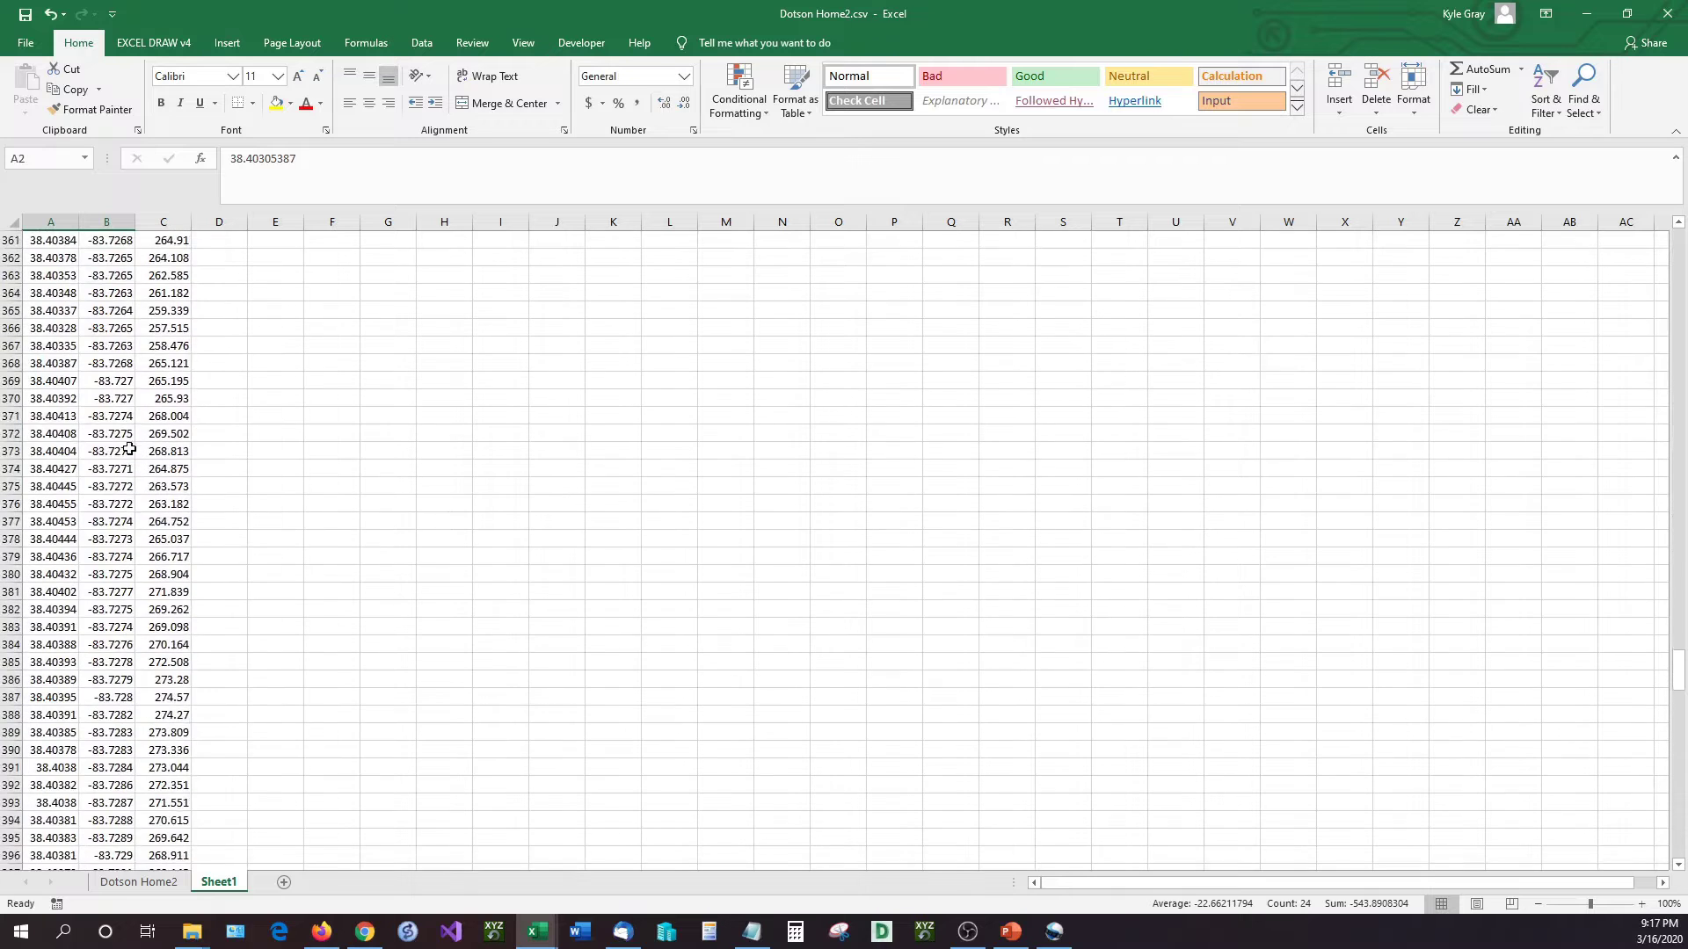
click(60, 503)
click(113, 520)
click(163, 522)
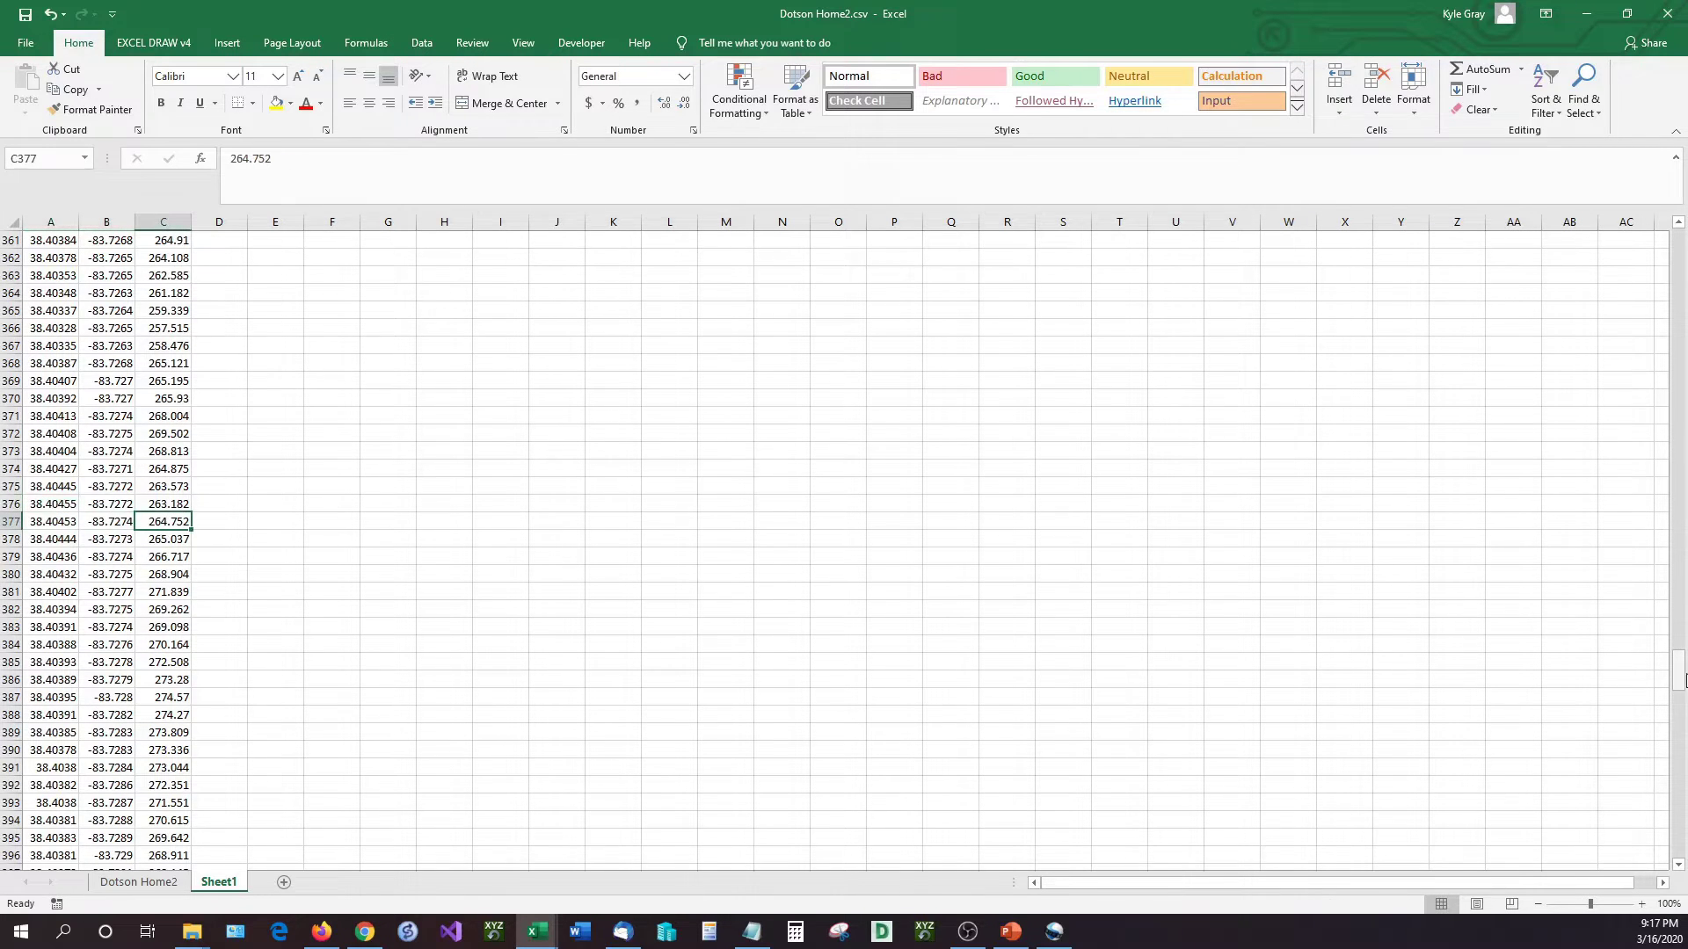
drag(1679, 673, 1672, 265)
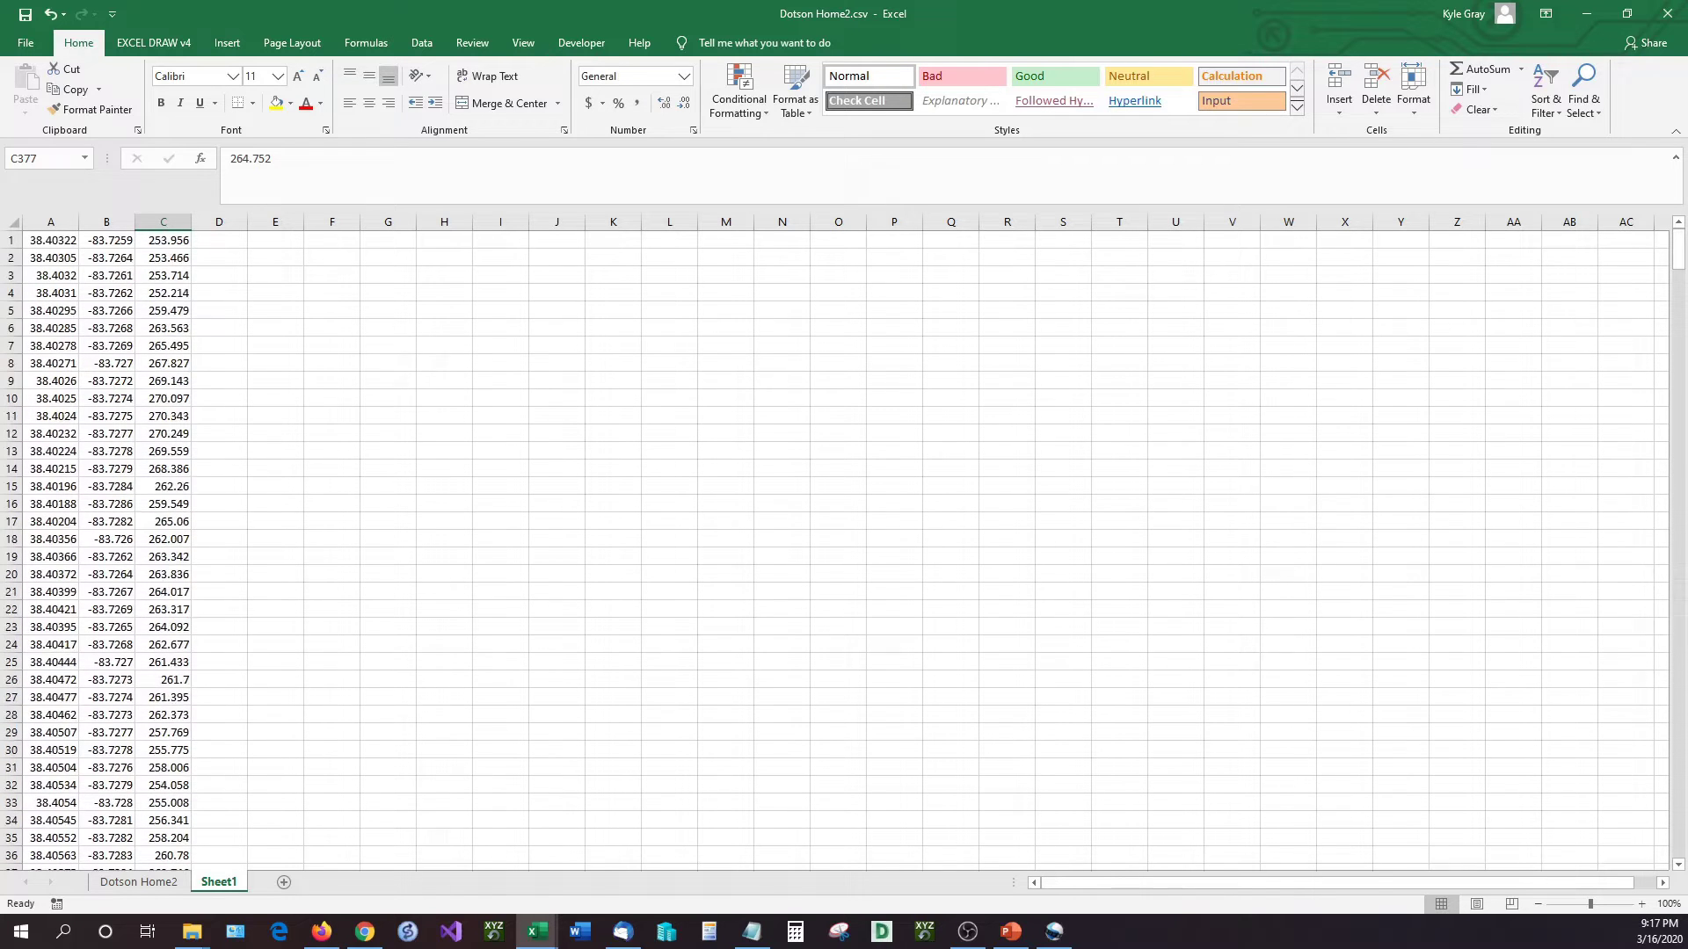
drag(51, 222, 167, 221)
click(230, 46)
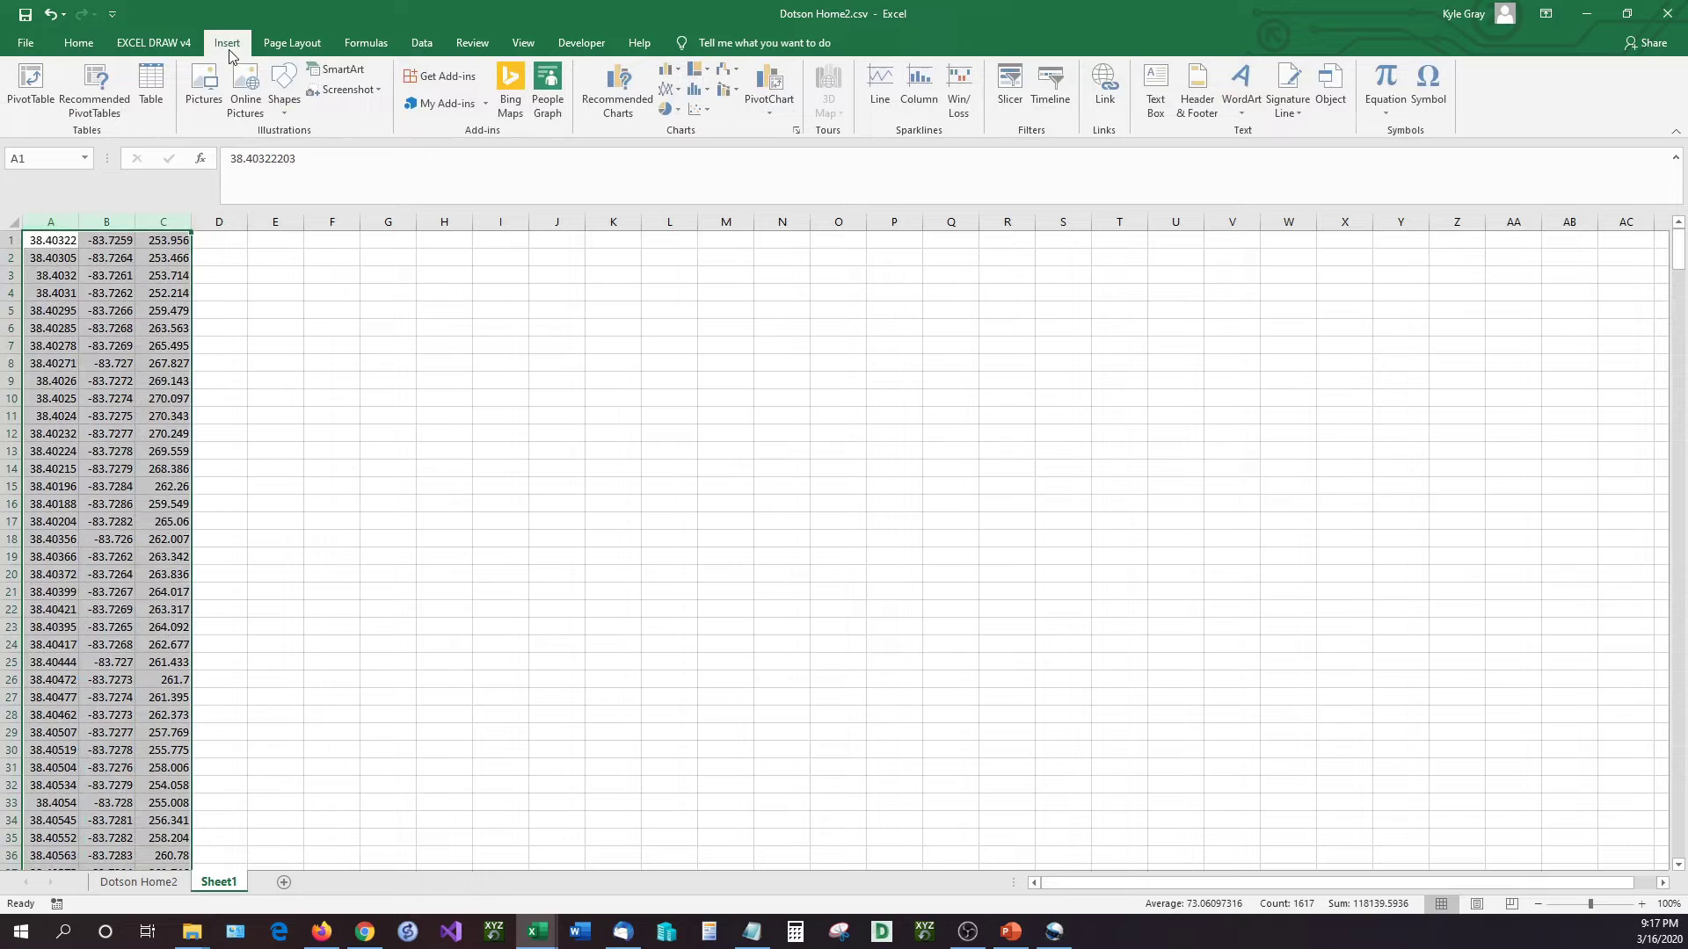
click(705, 111)
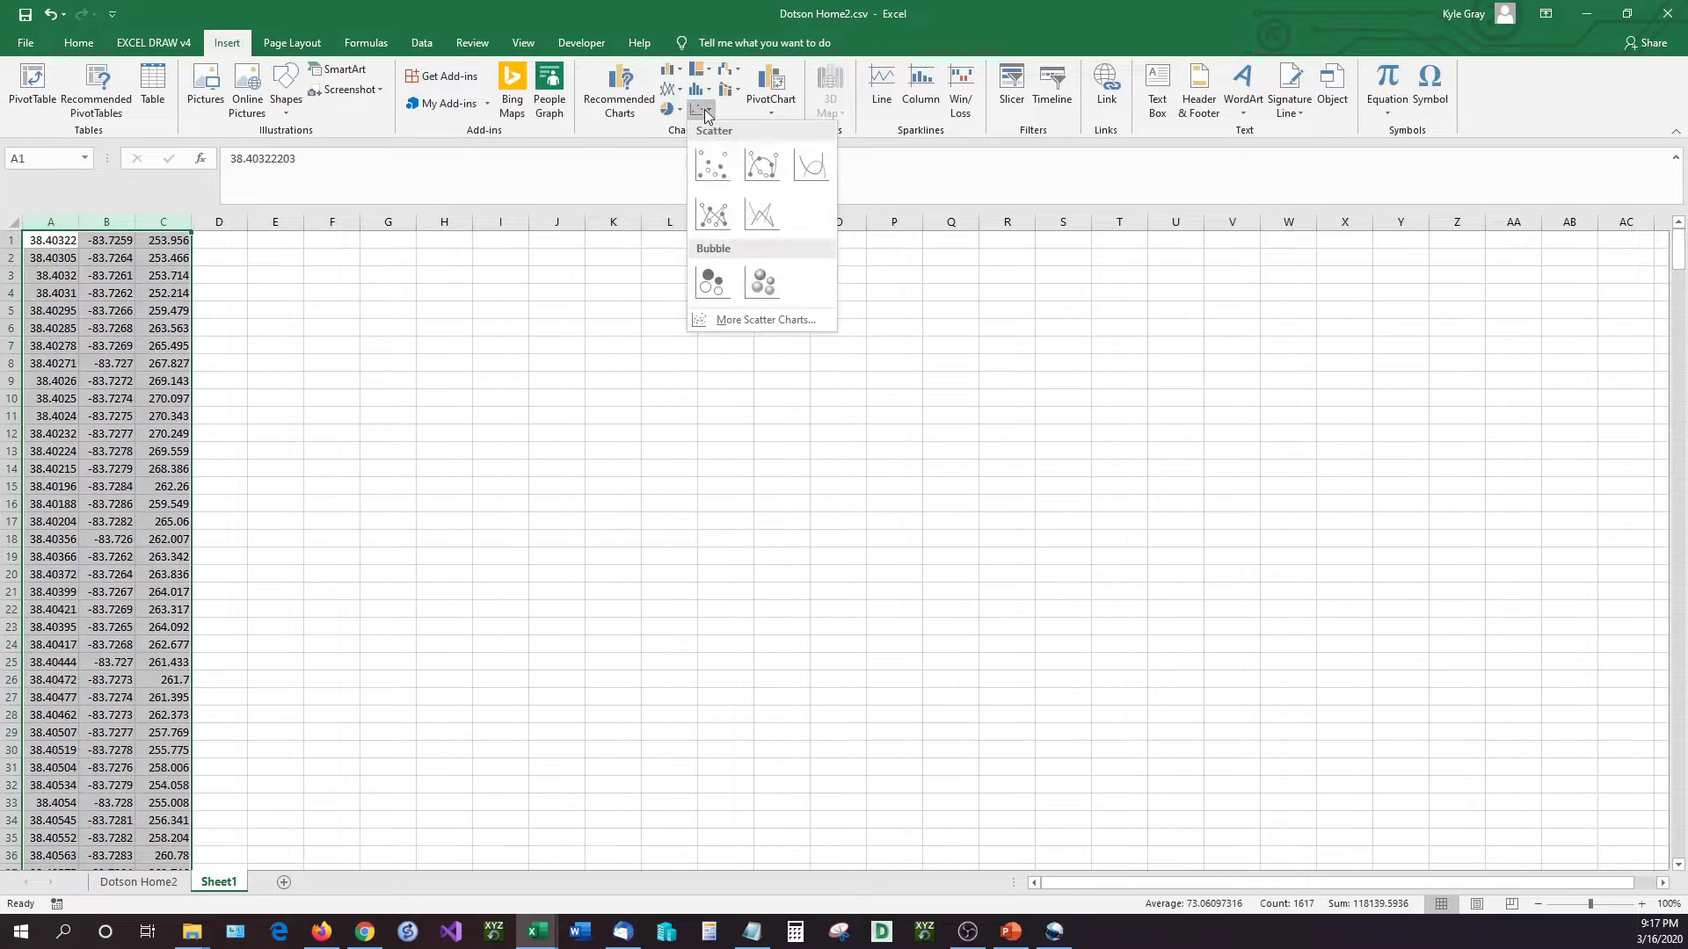
click(717, 170)
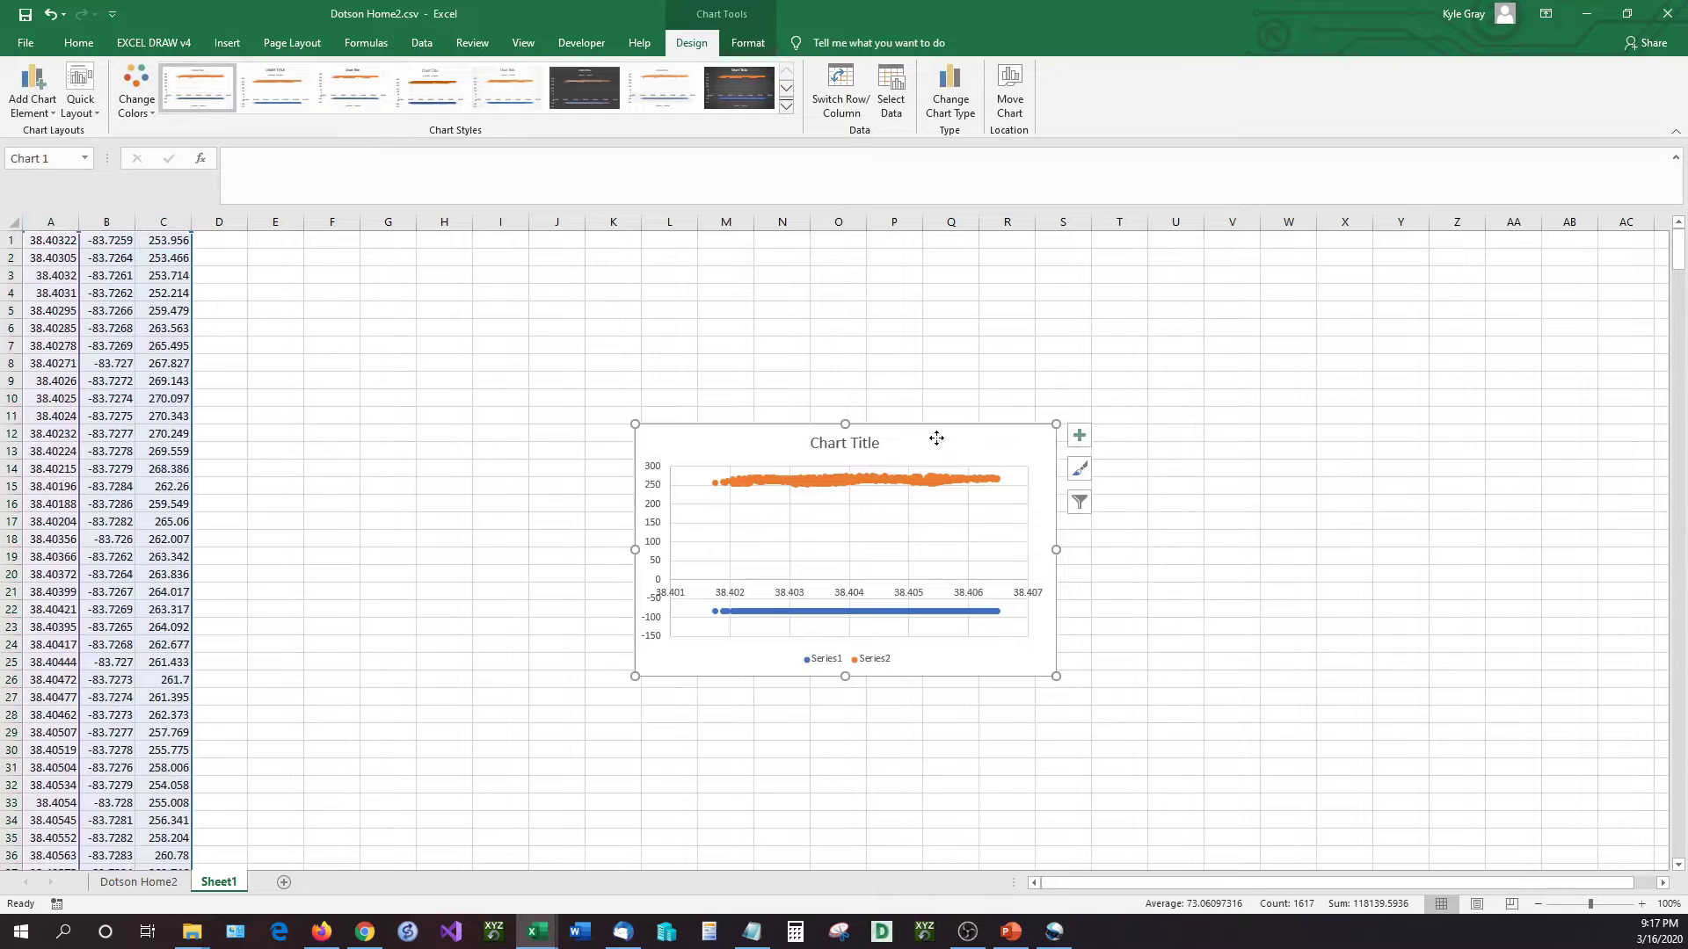
drag(936, 438, 638, 346)
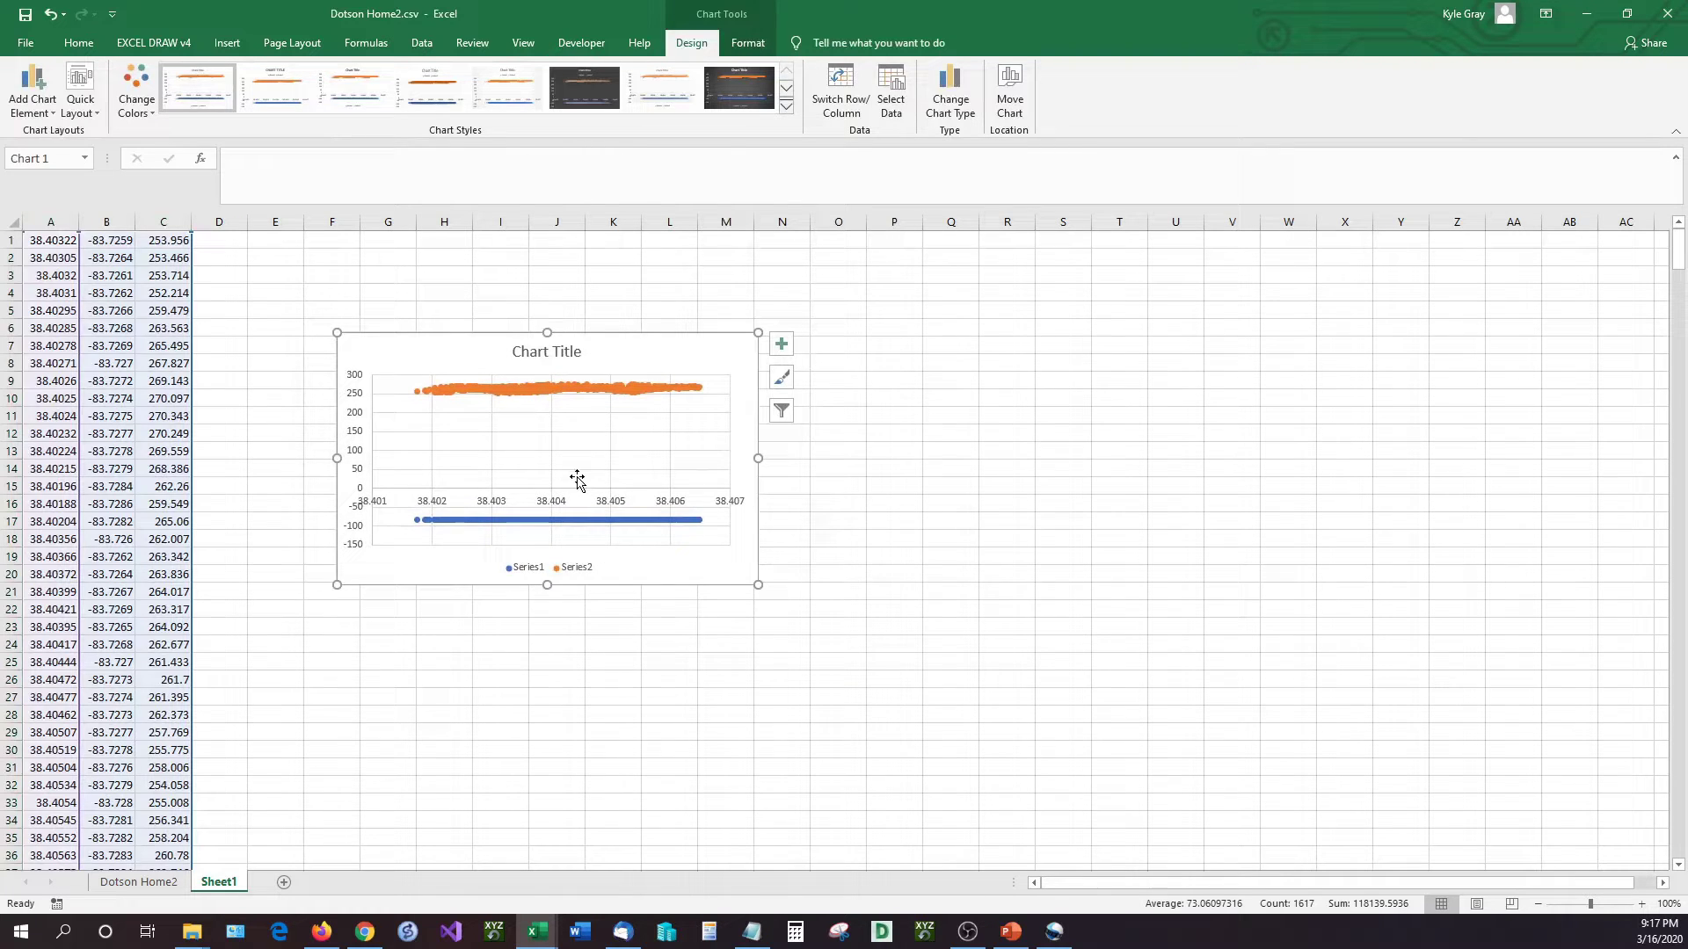
drag(758, 585, 1044, 790)
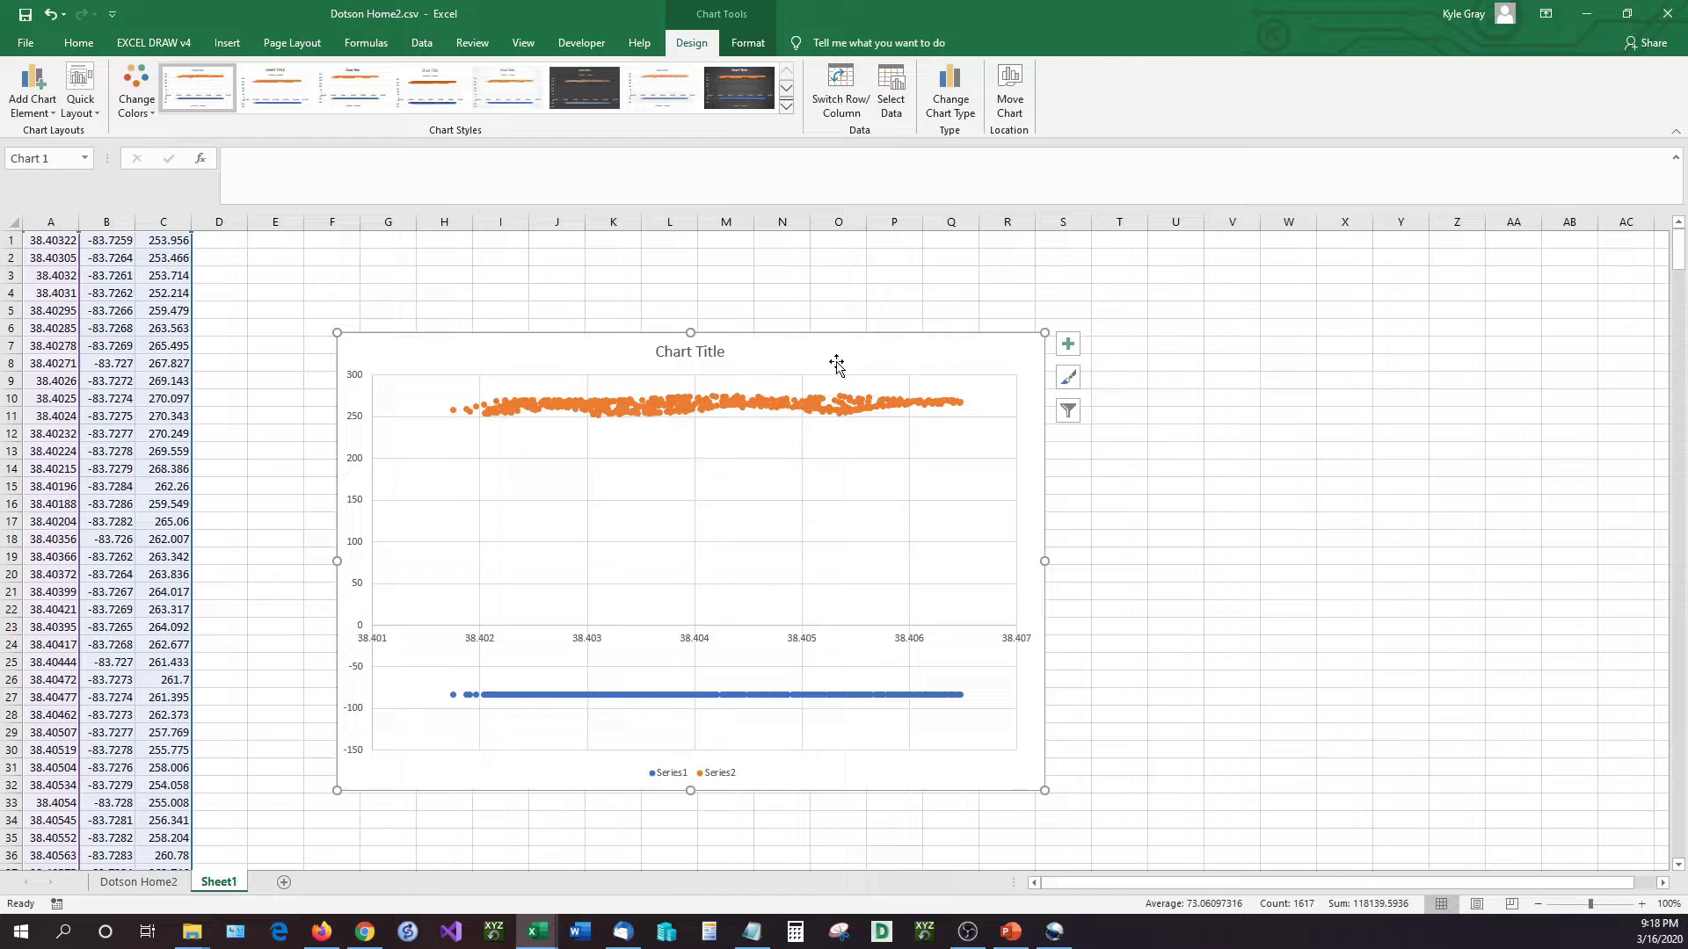
key(Delete)
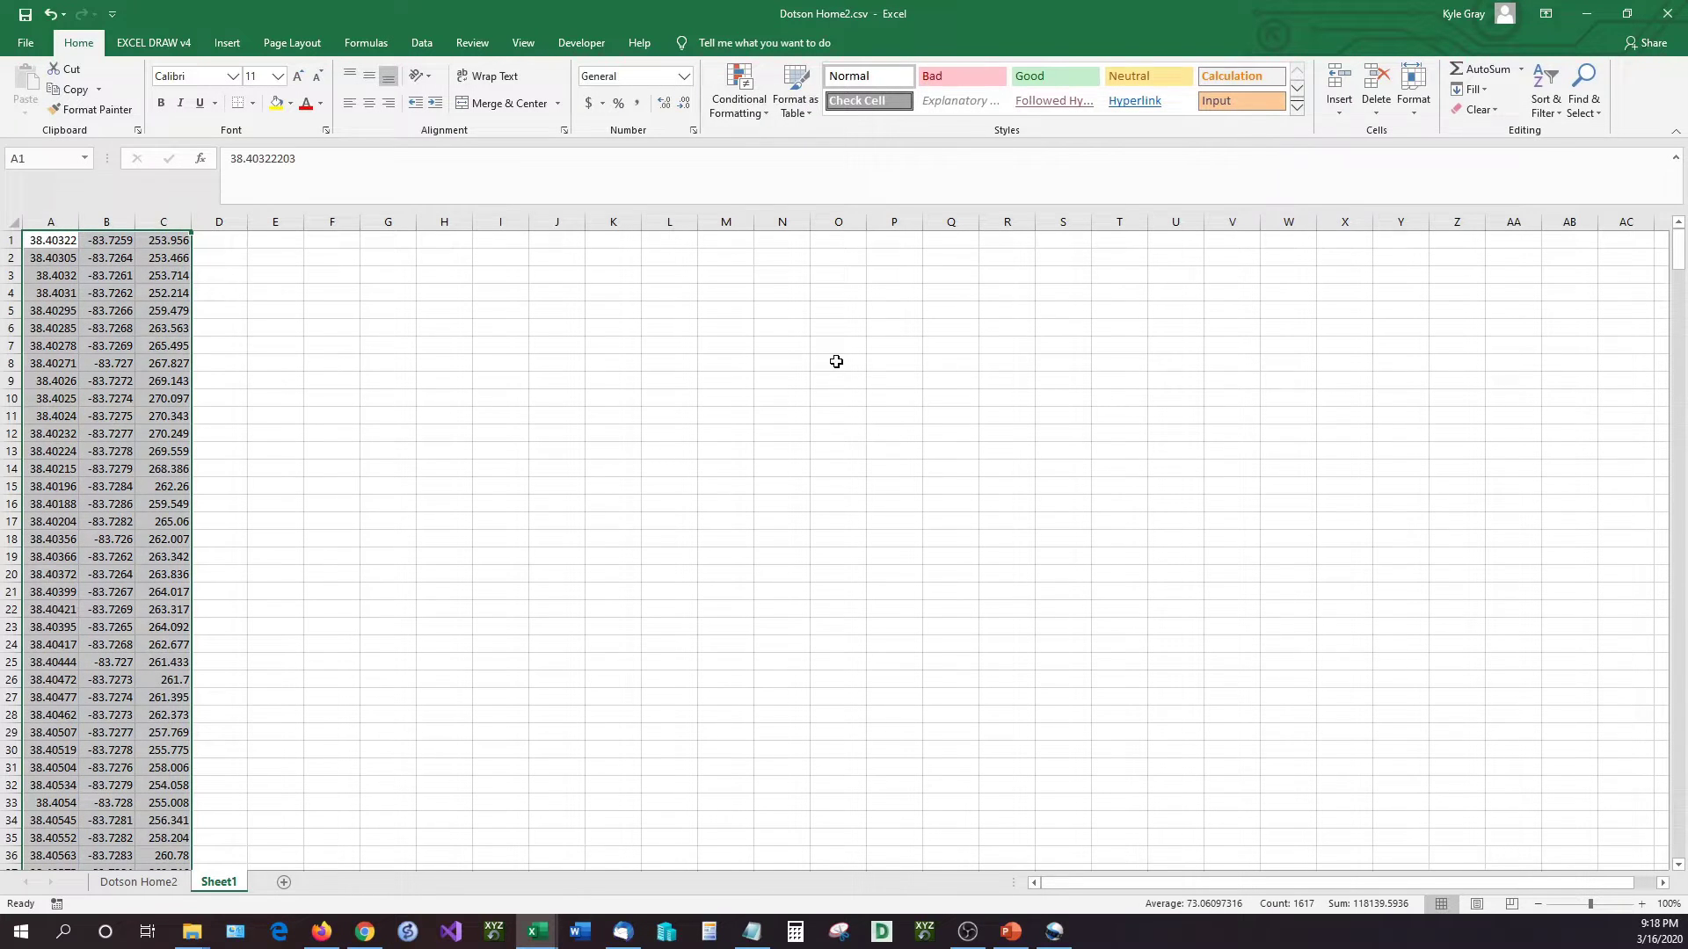
click(411, 351)
click(49, 225)
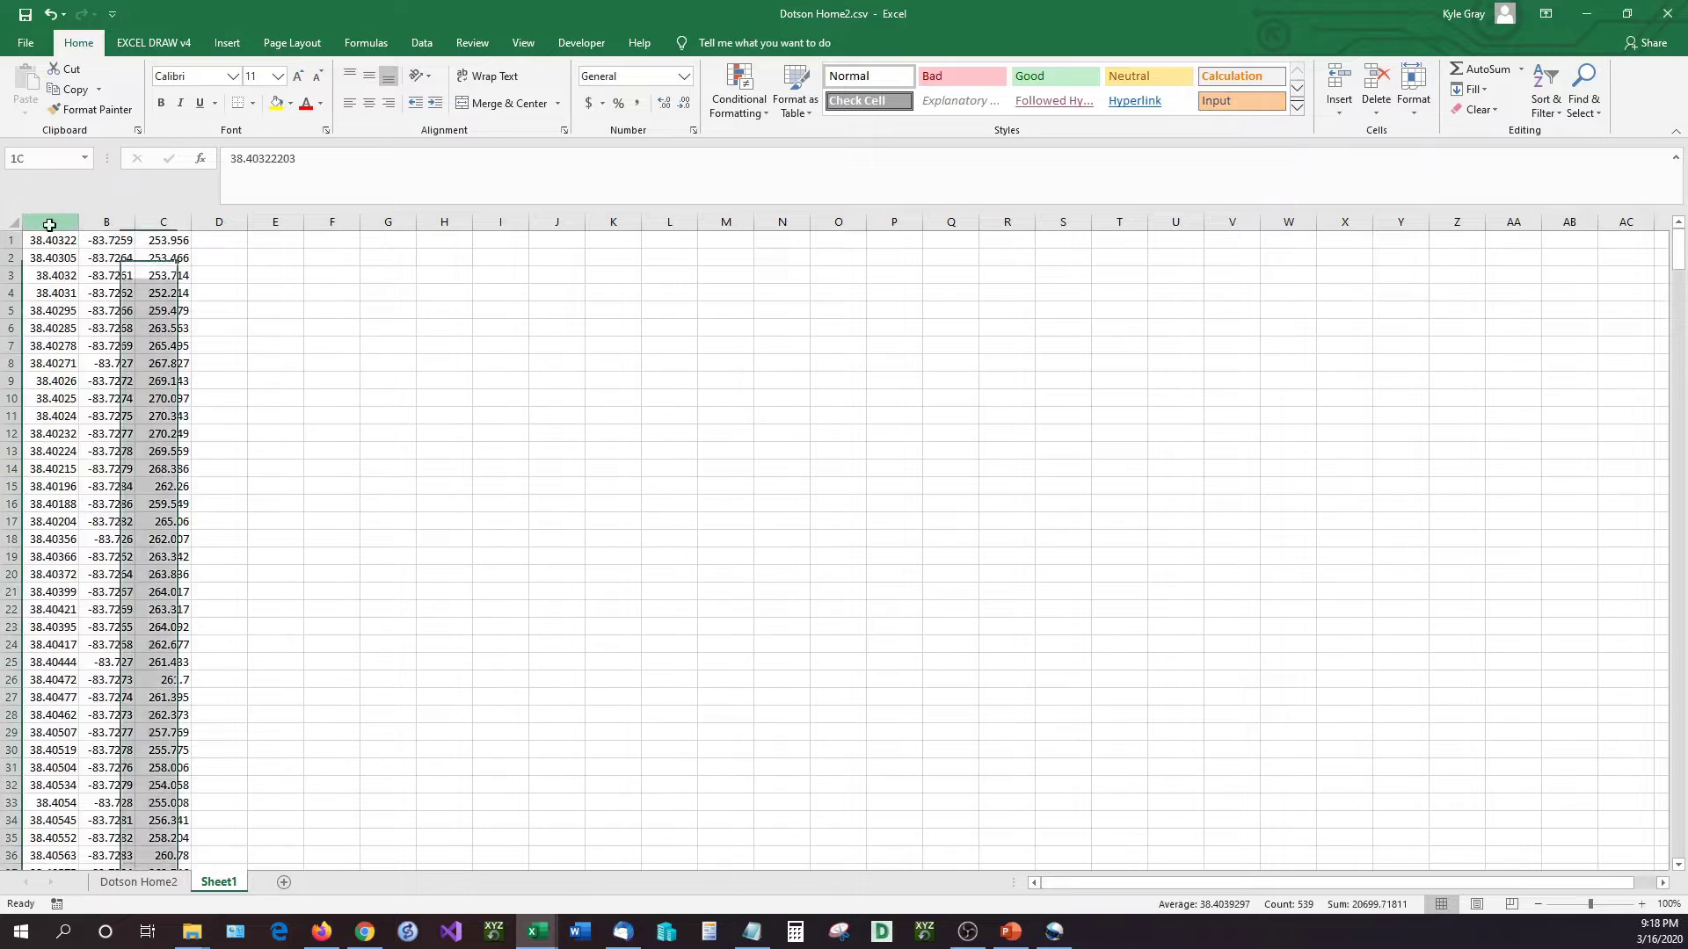
drag(49, 225, 106, 224)
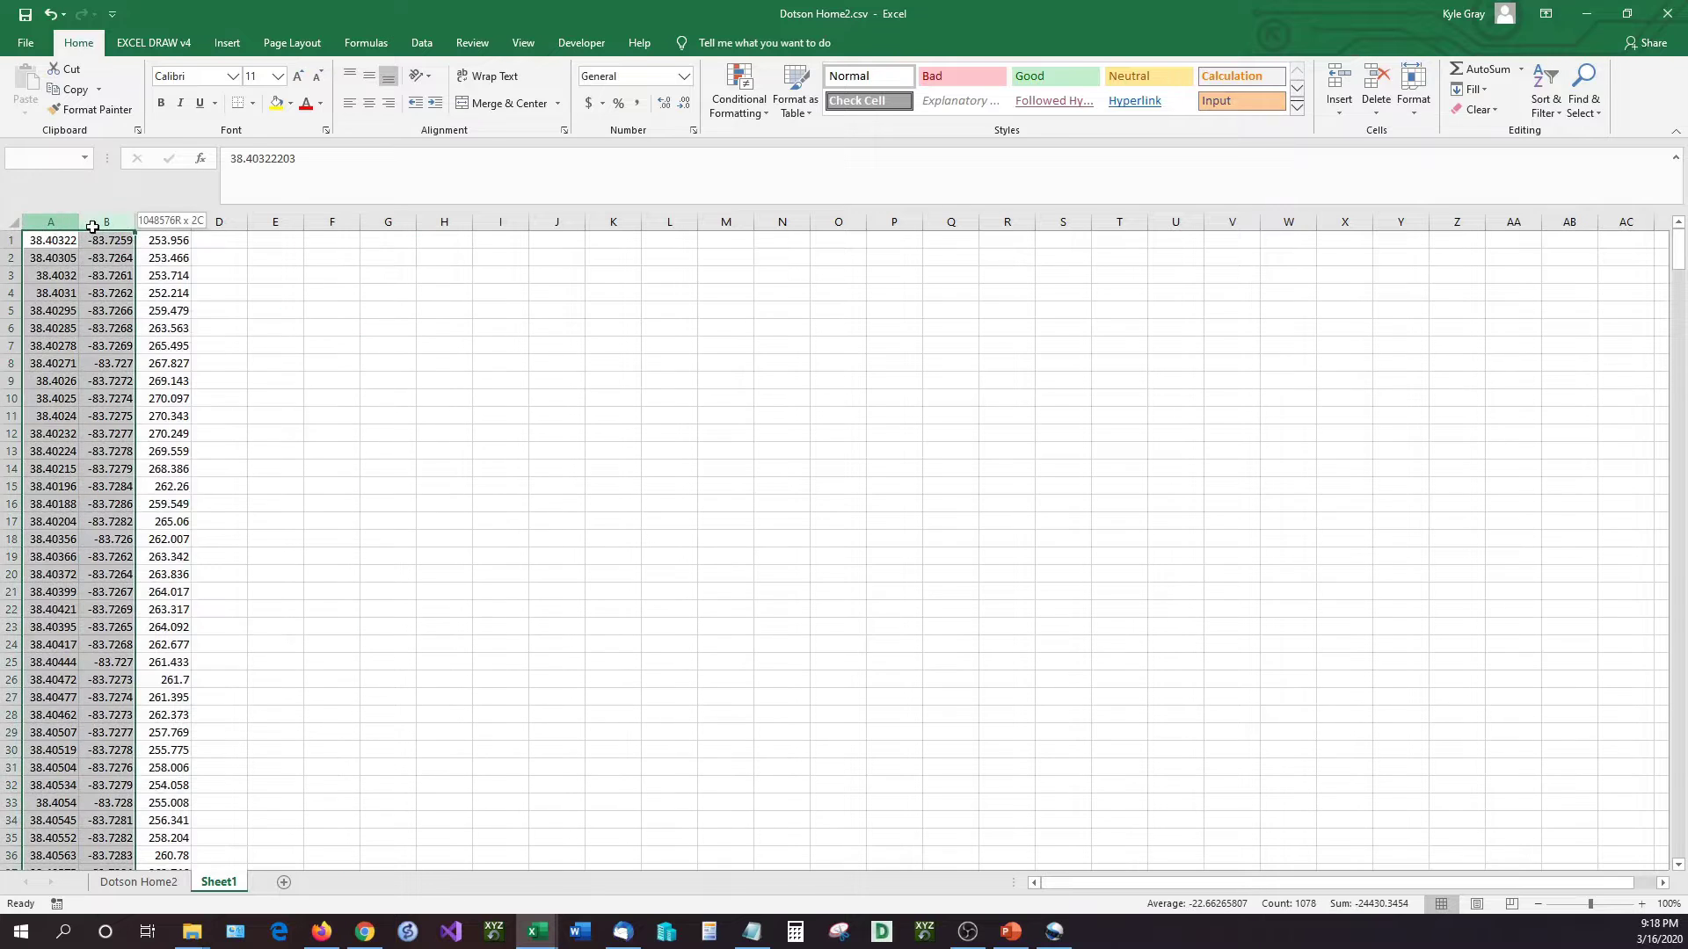
click(226, 43)
click(708, 113)
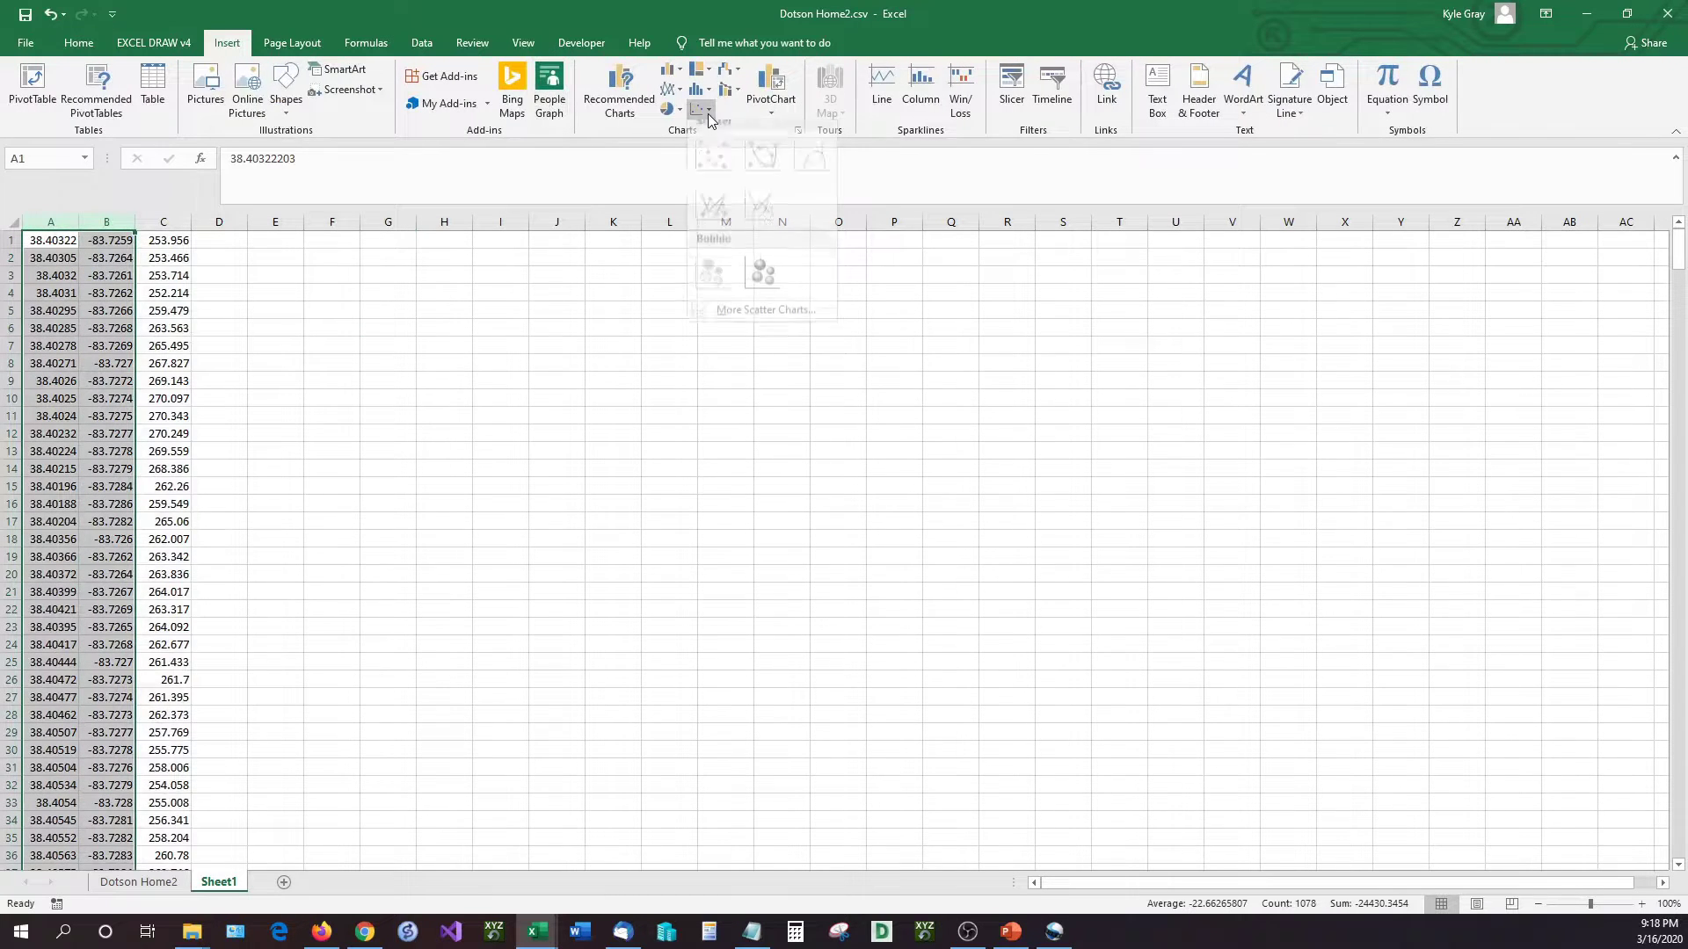
click(723, 176)
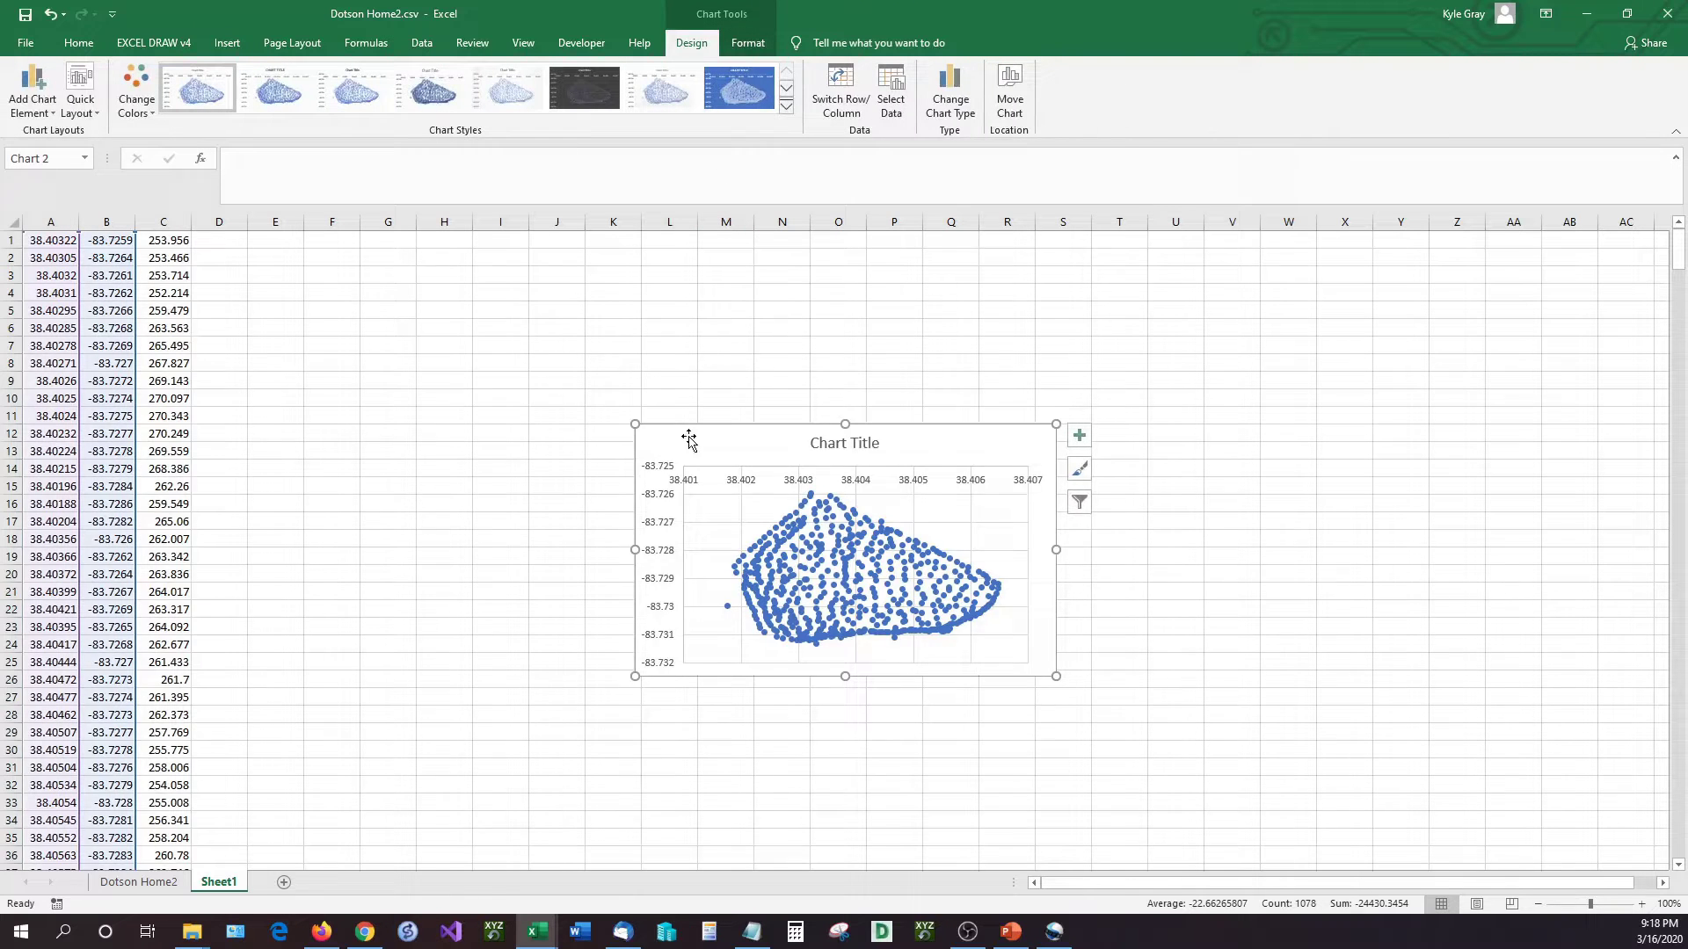
drag(689, 435, 521, 300)
drag(871, 543, 1214, 795)
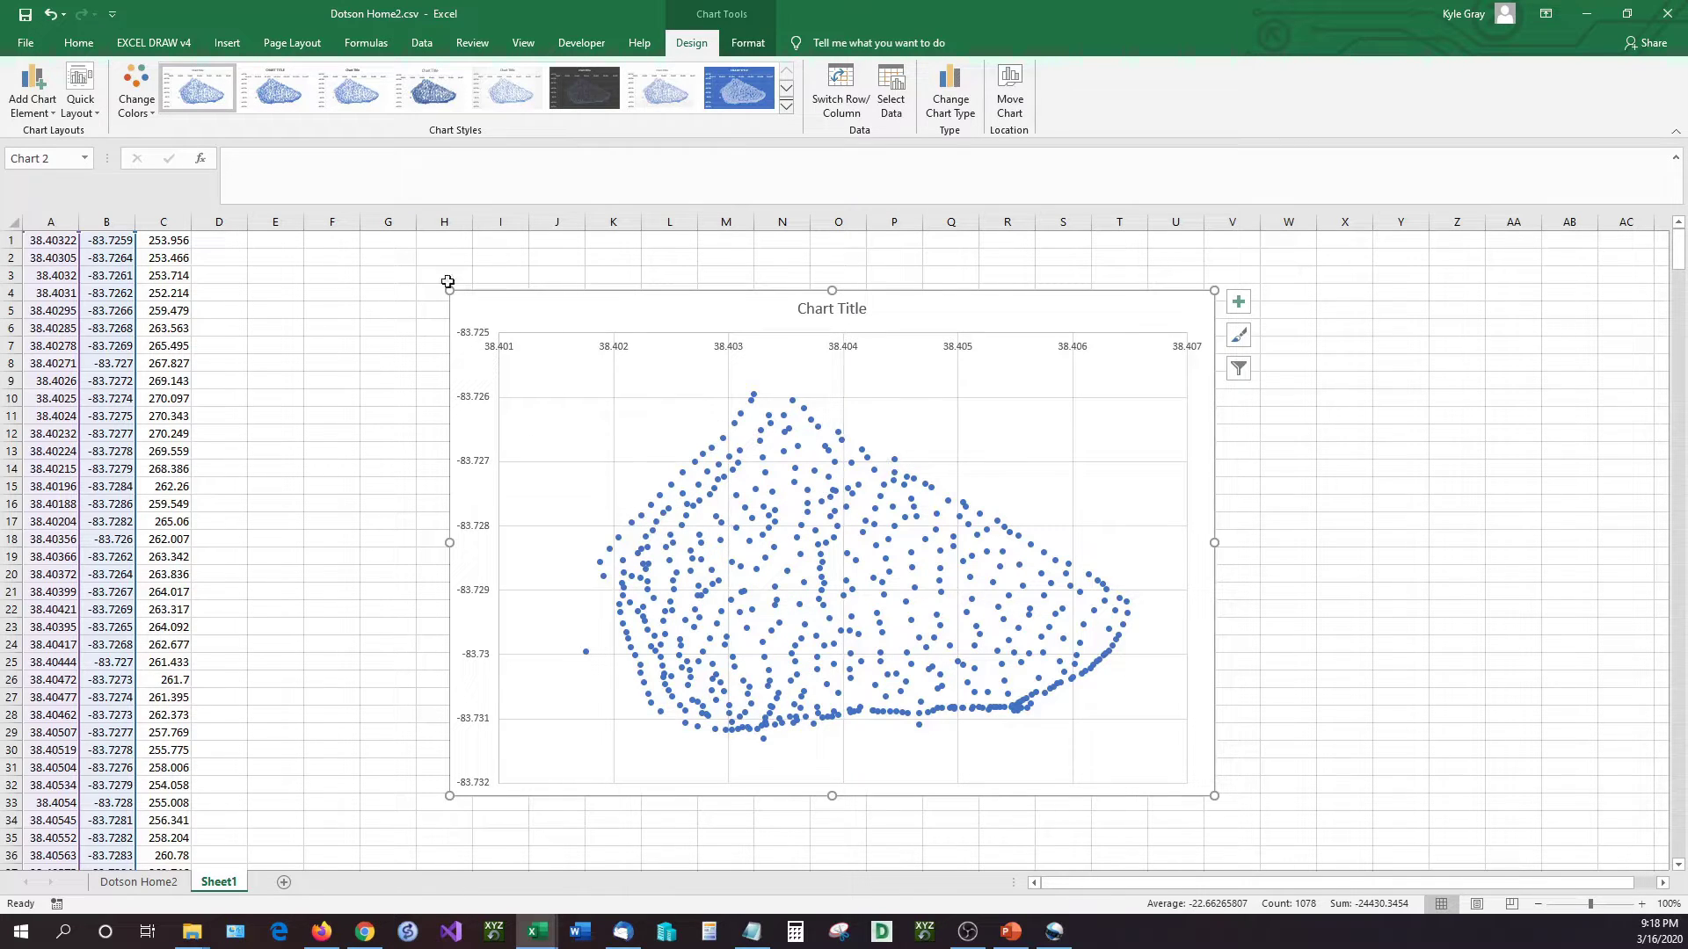
drag(136, 303, 175, 318)
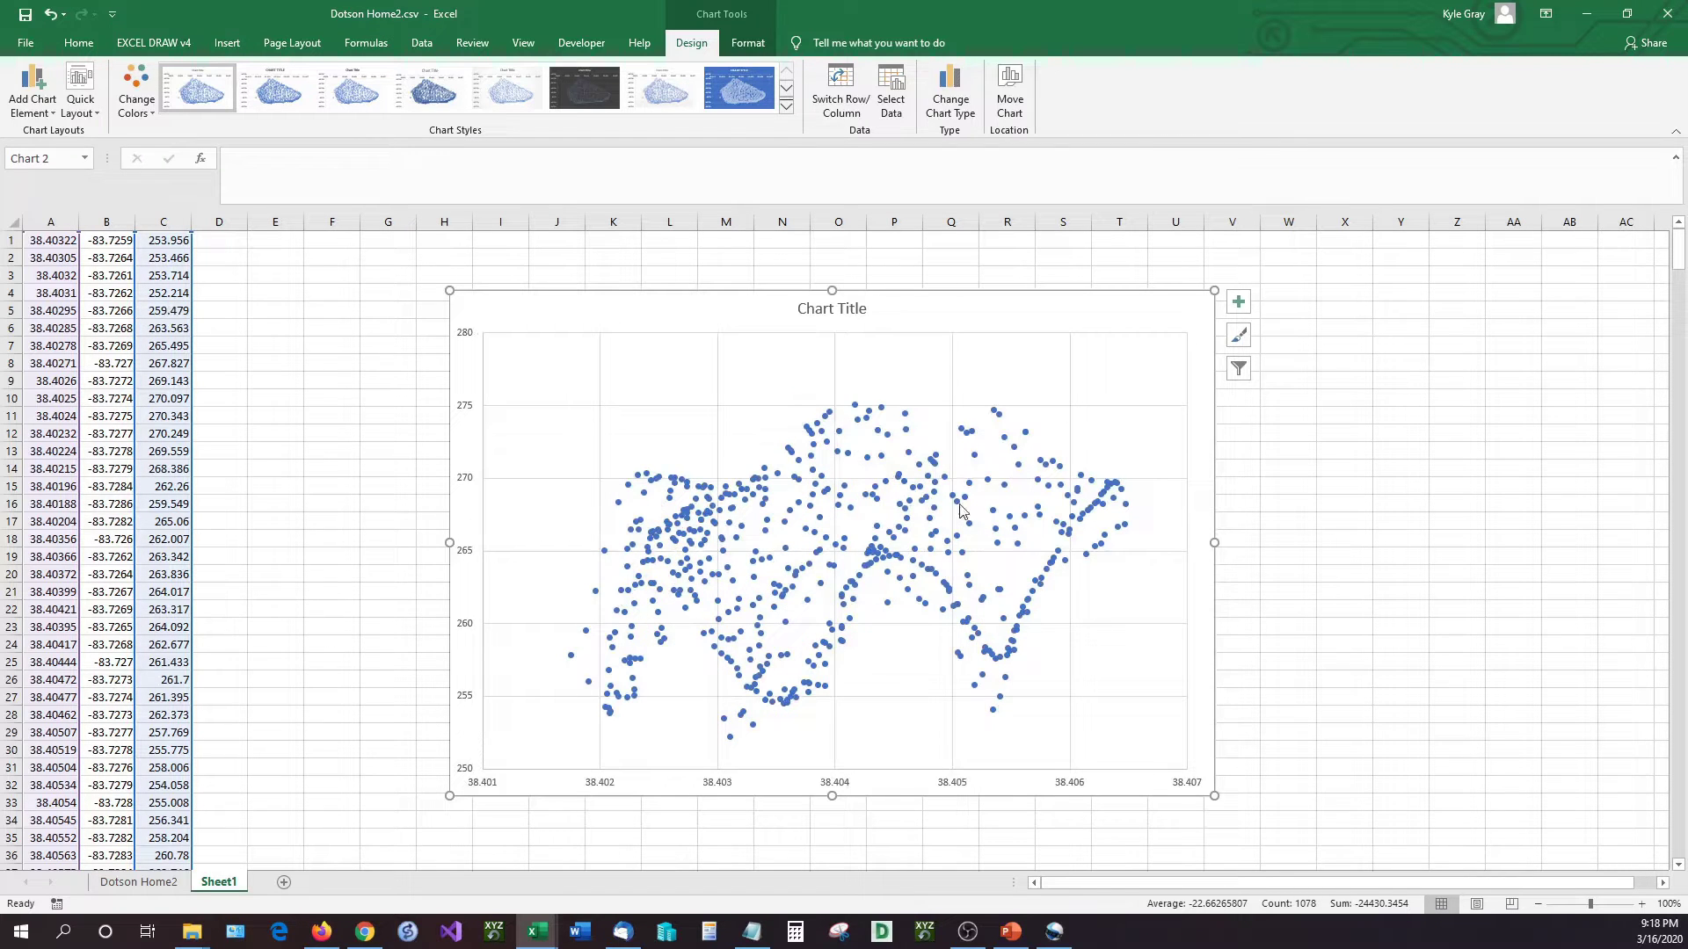
drag(1214, 542, 1525, 550)
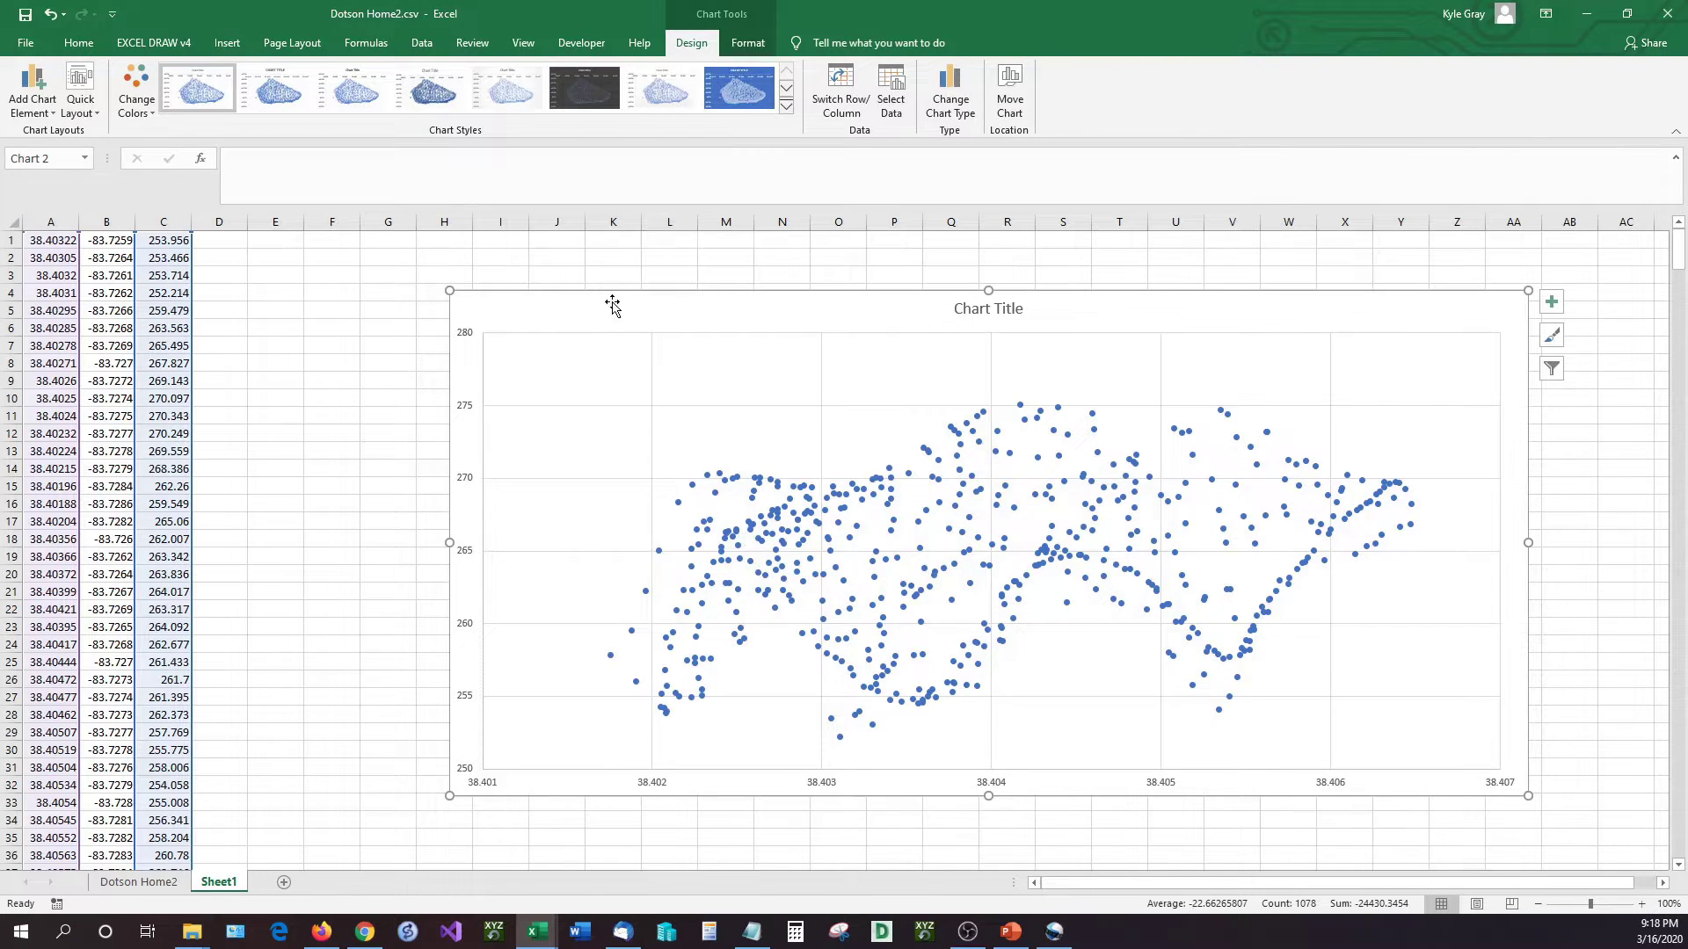
key(Delete)
Switch to the Dotson Home2 sheet and review the Altitude and Azimuth rotation notes in column K.
click(314, 330)
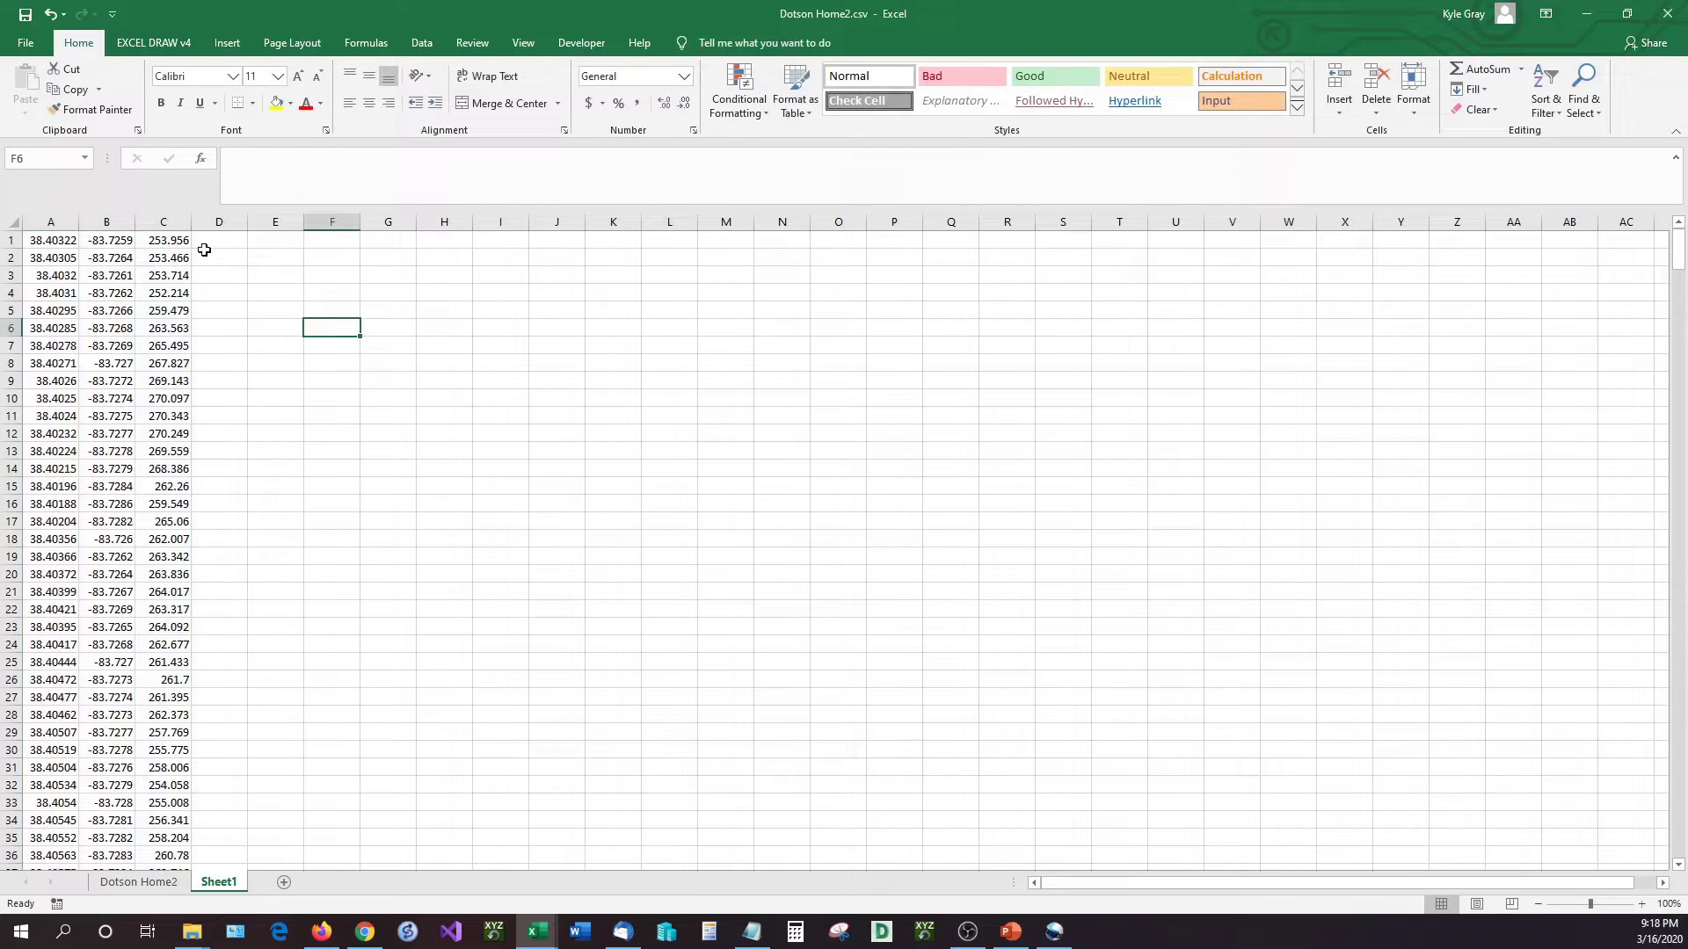
drag(54, 275, 176, 650)
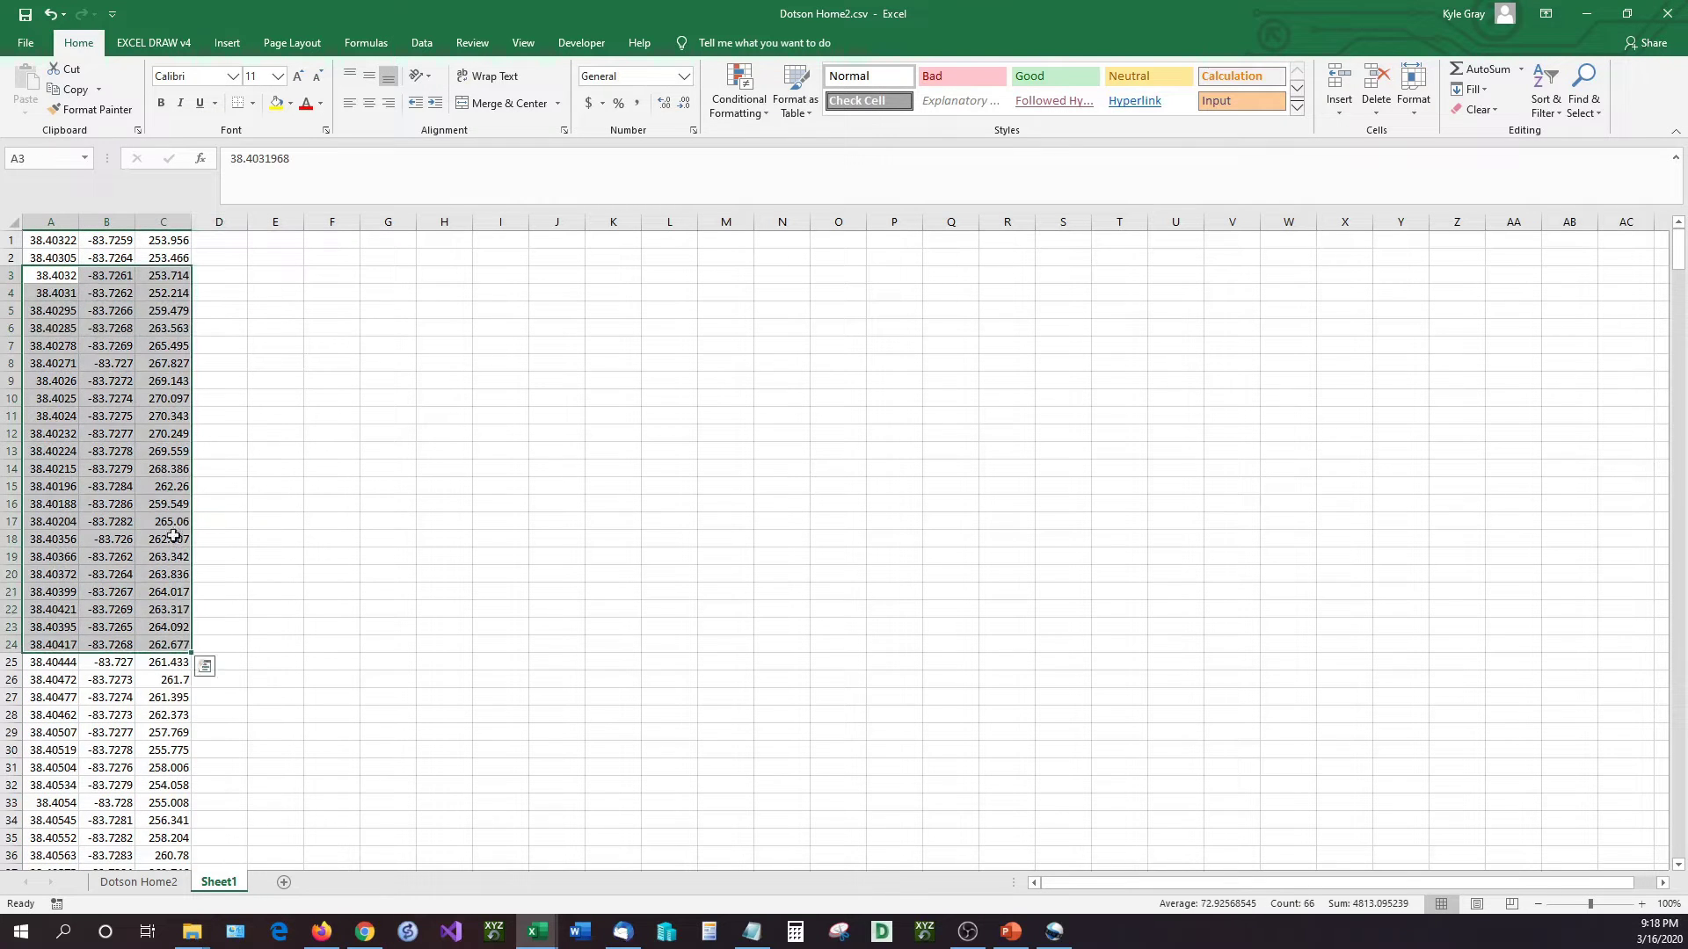
click(279, 471)
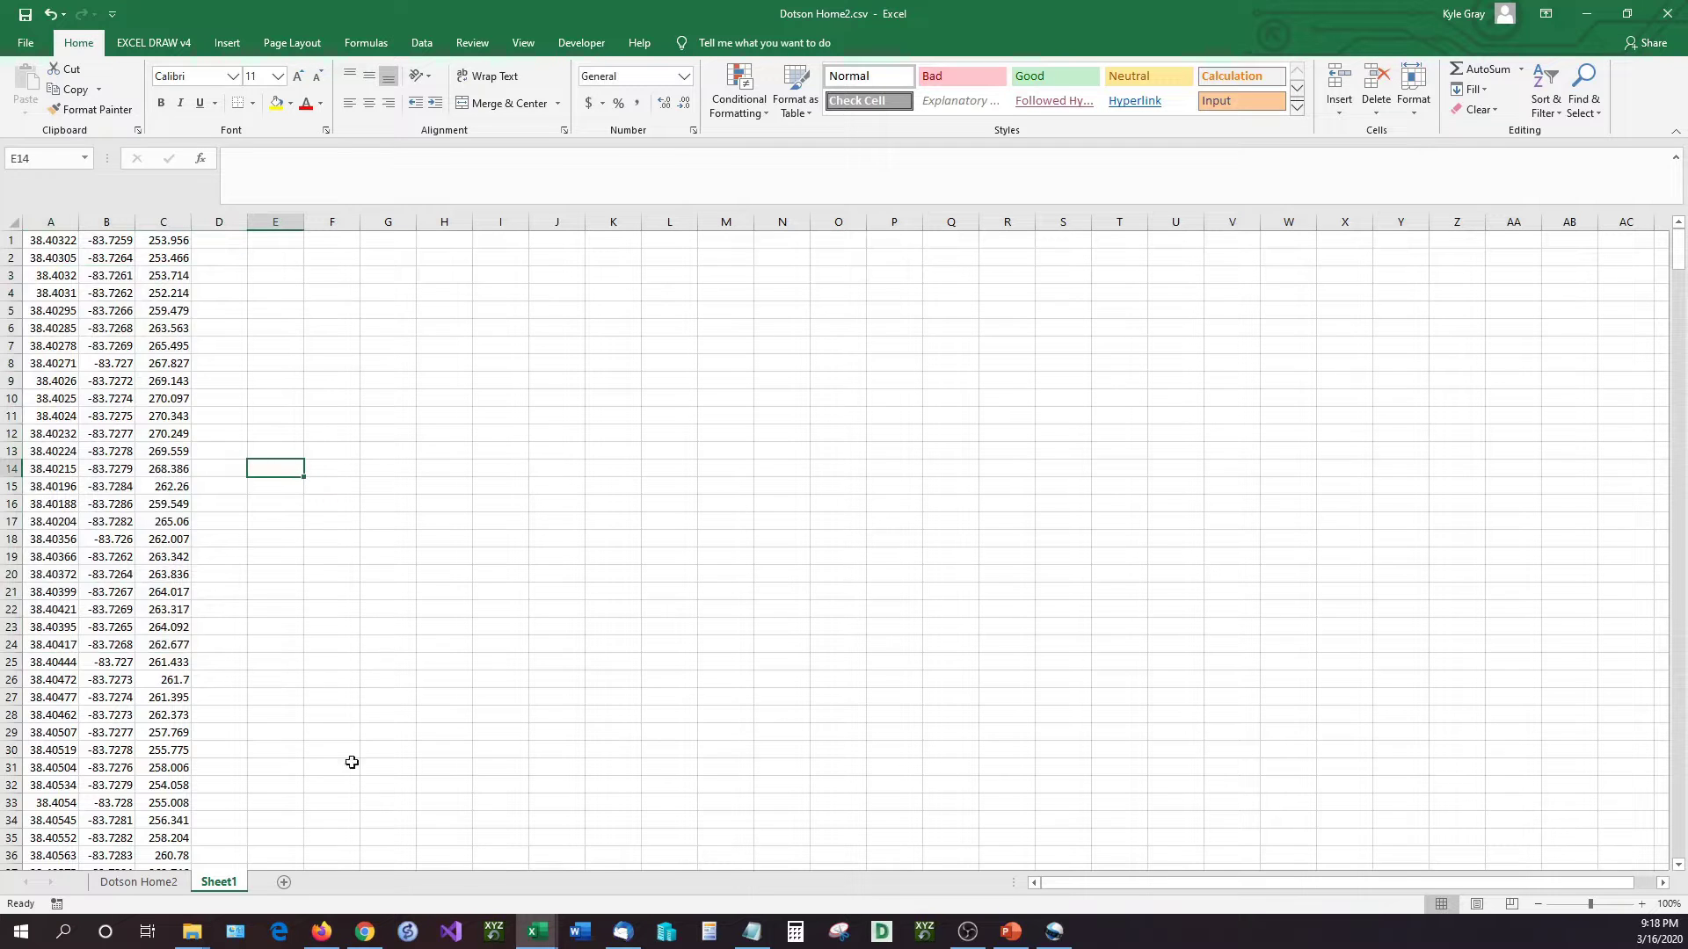
click(174, 889)
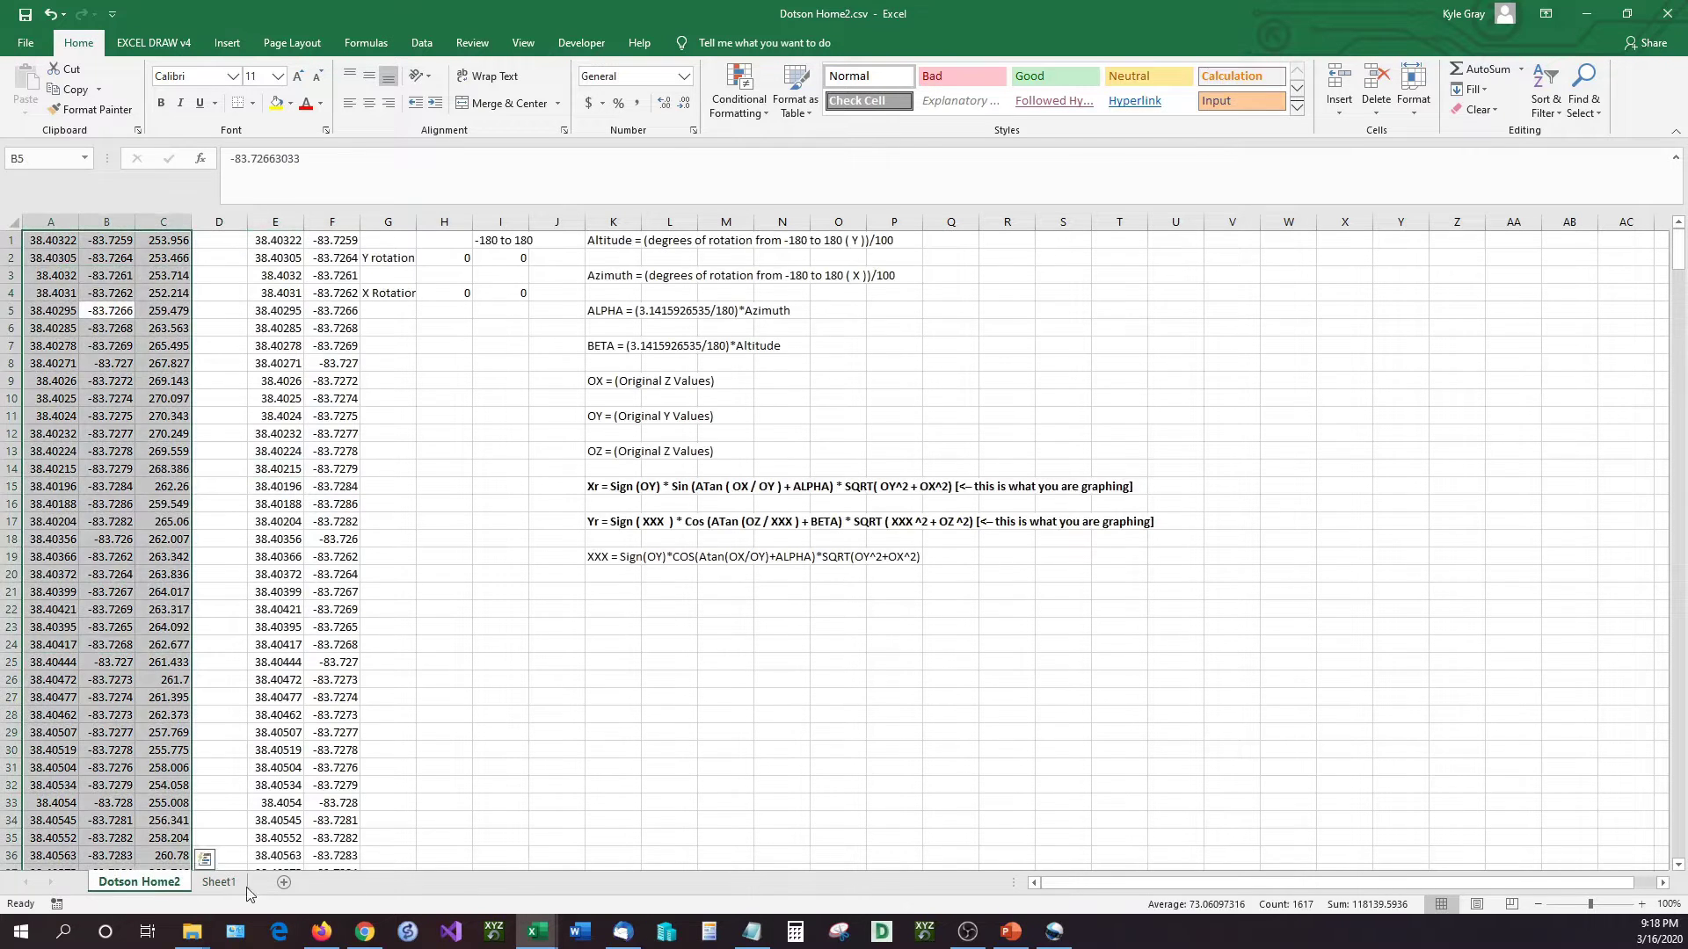
click(658, 694)
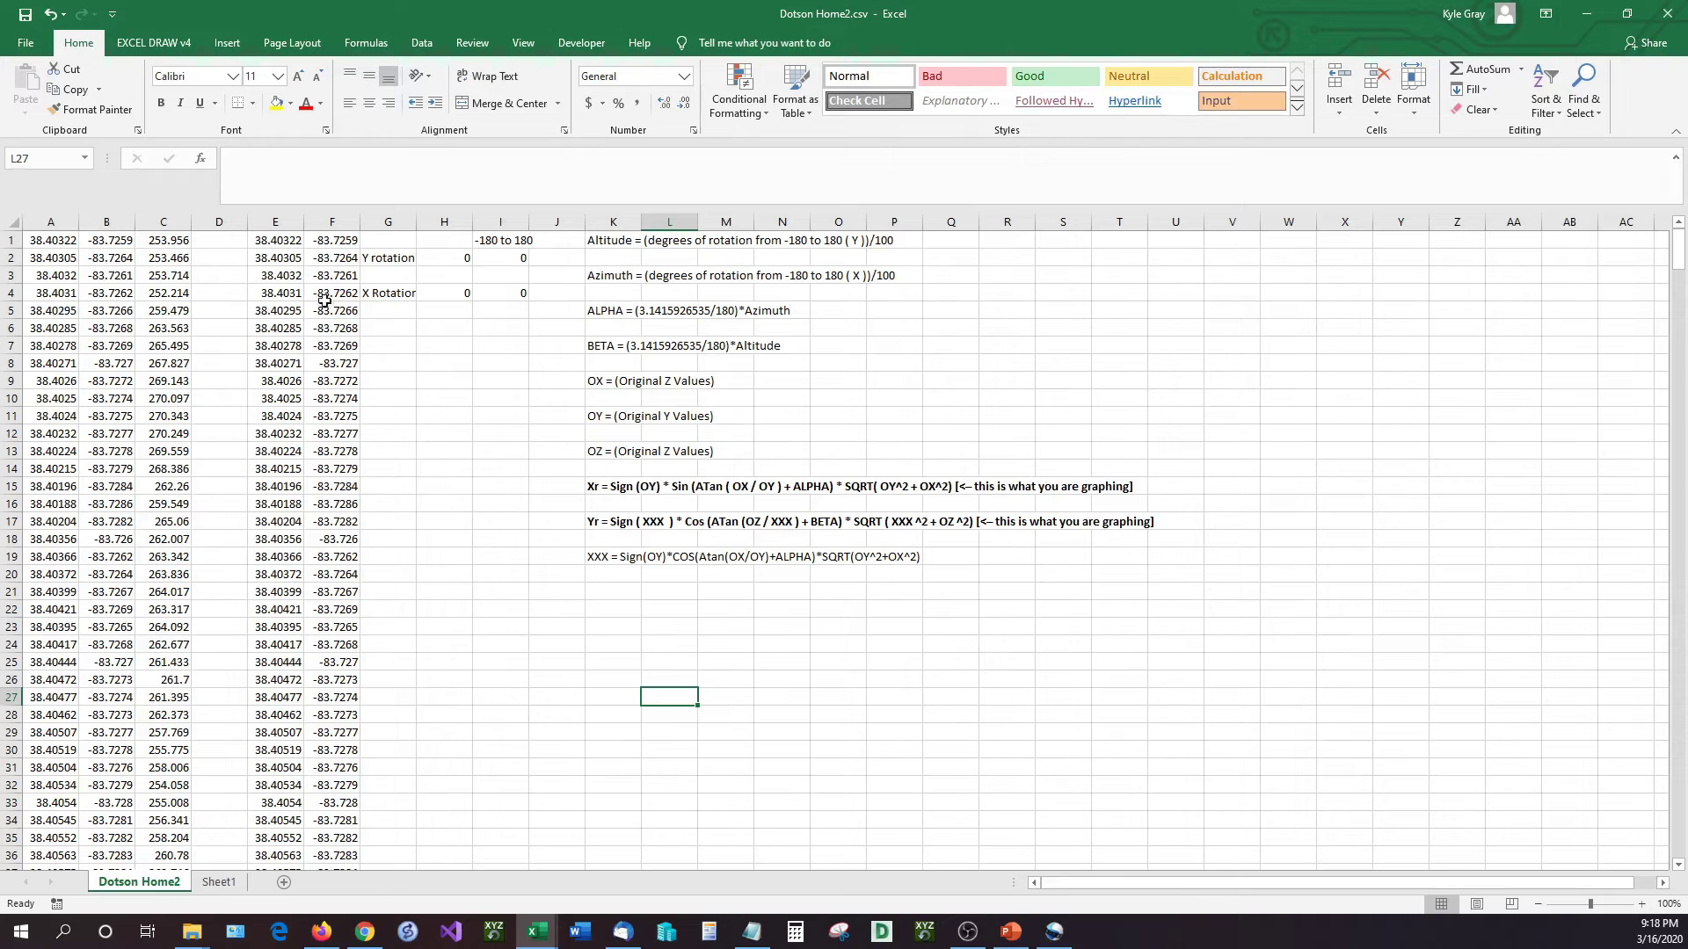
drag(611, 243, 641, 563)
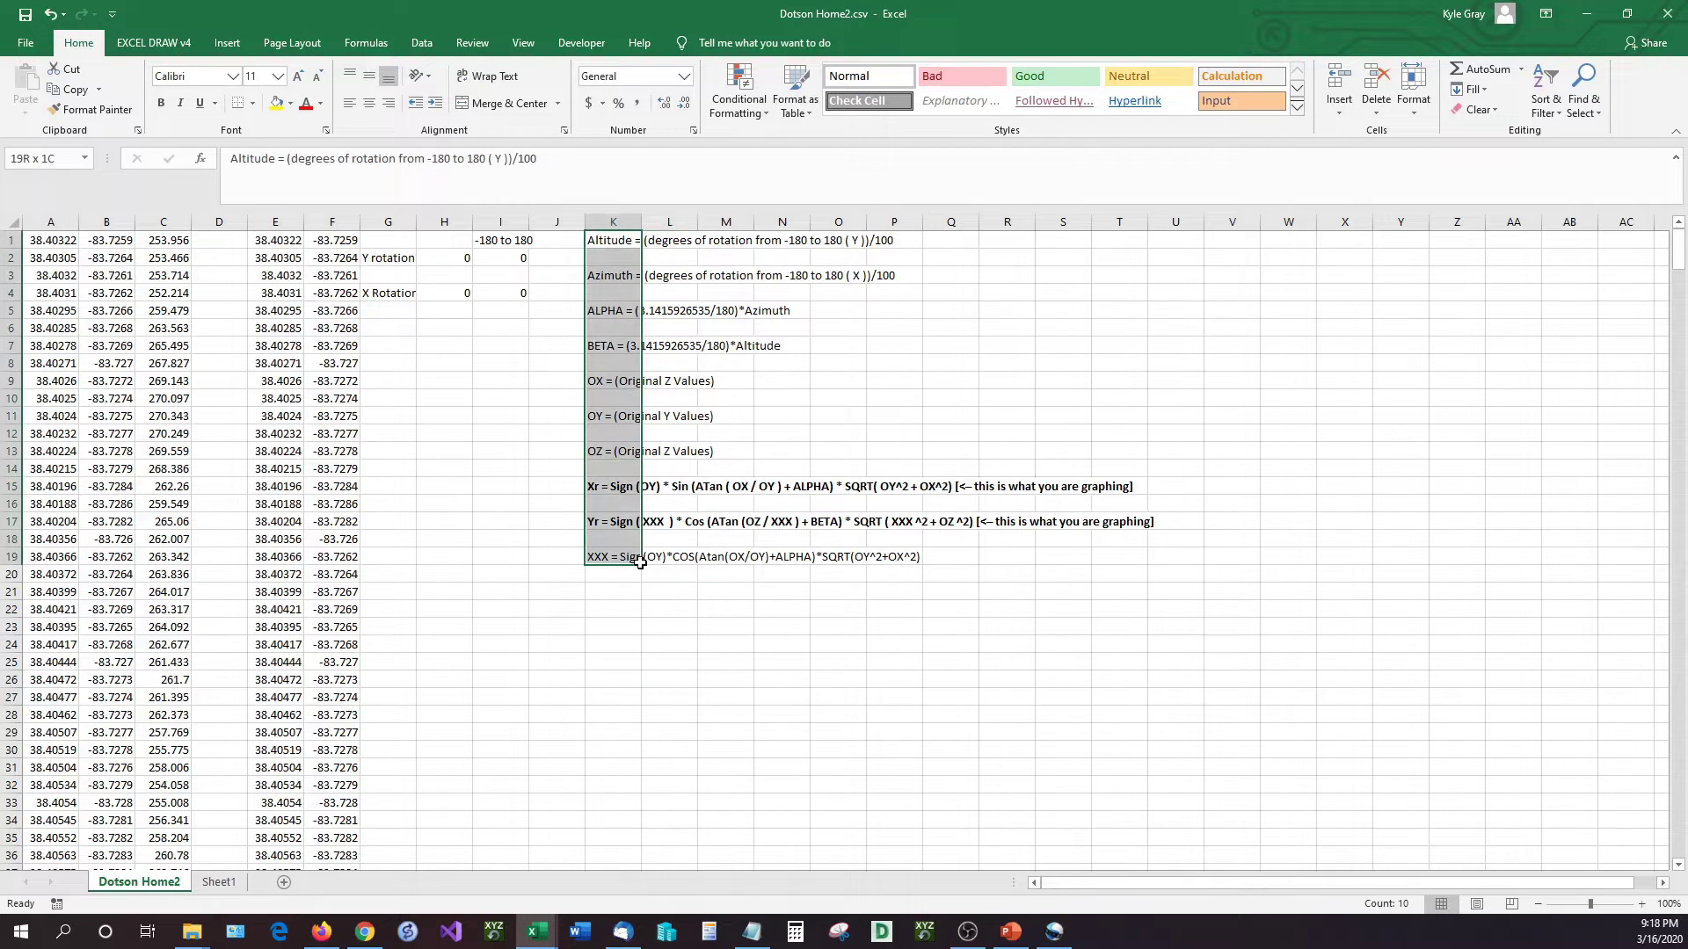
click(632, 609)
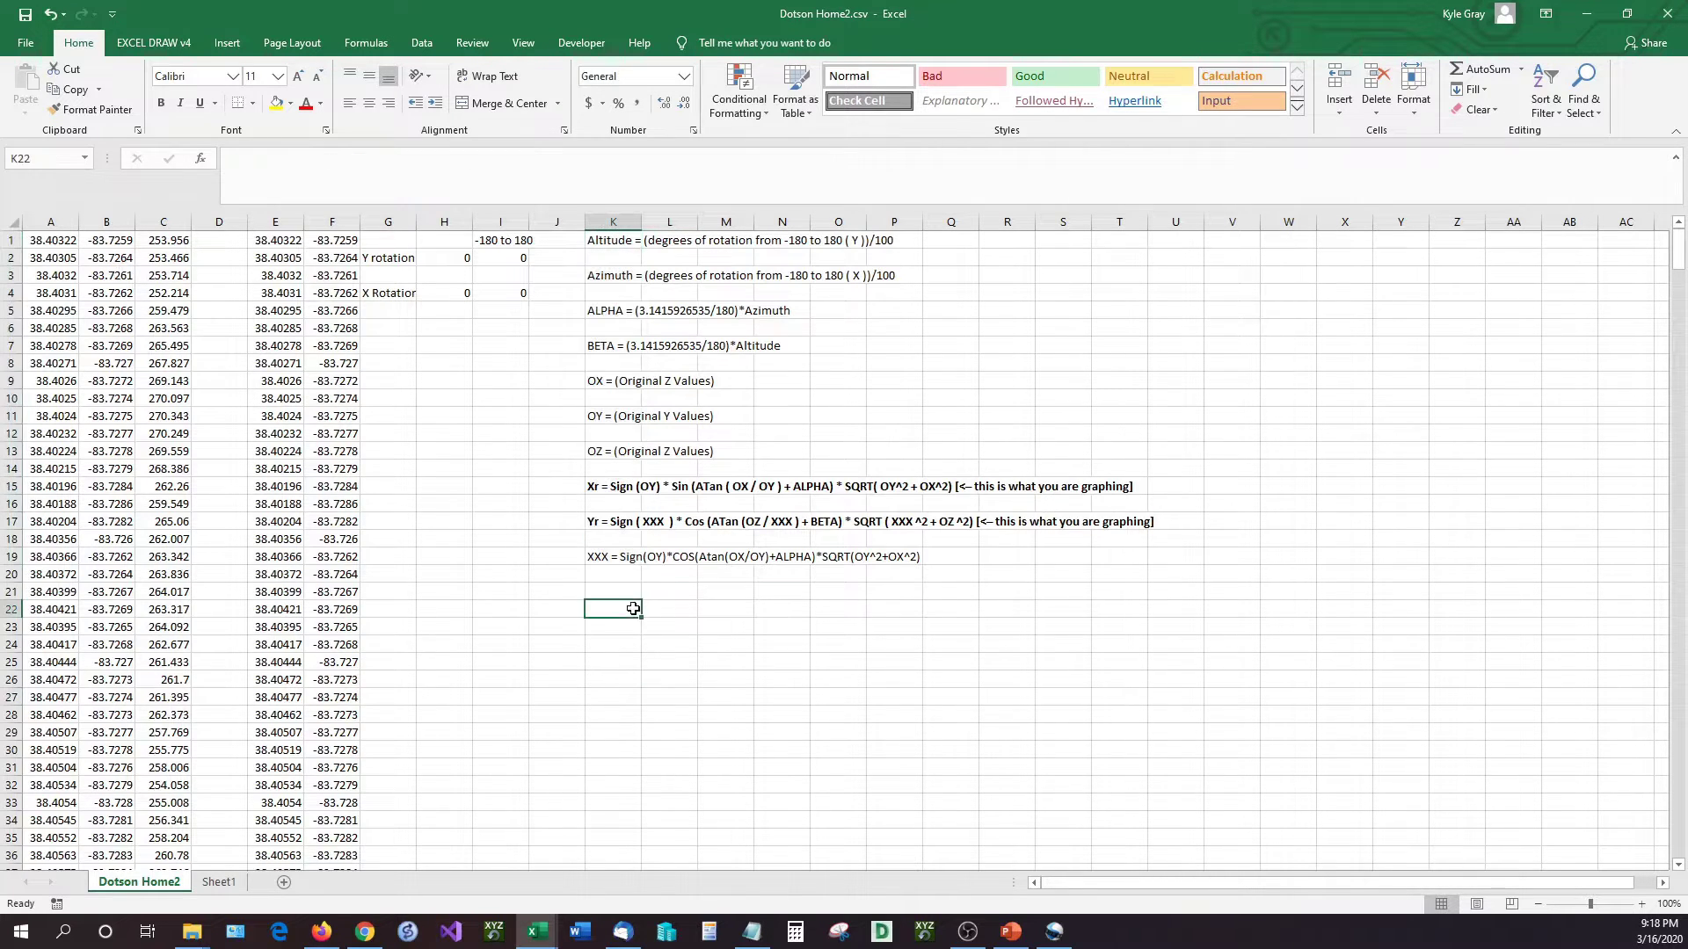
click(603, 238)
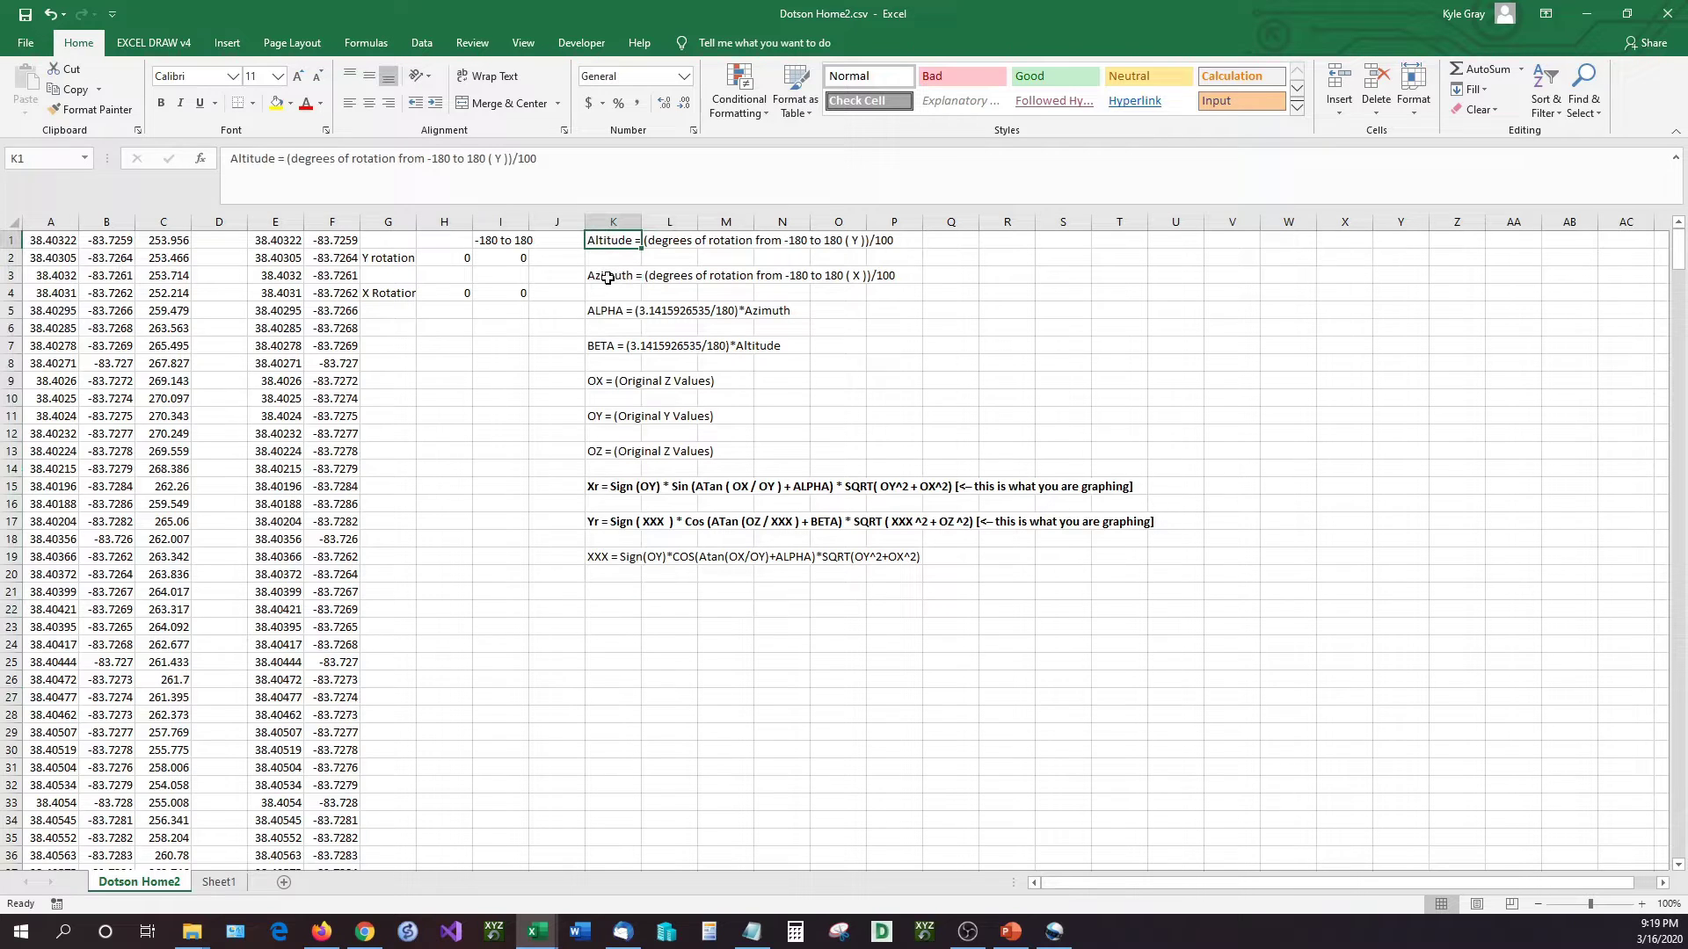
click(607, 278)
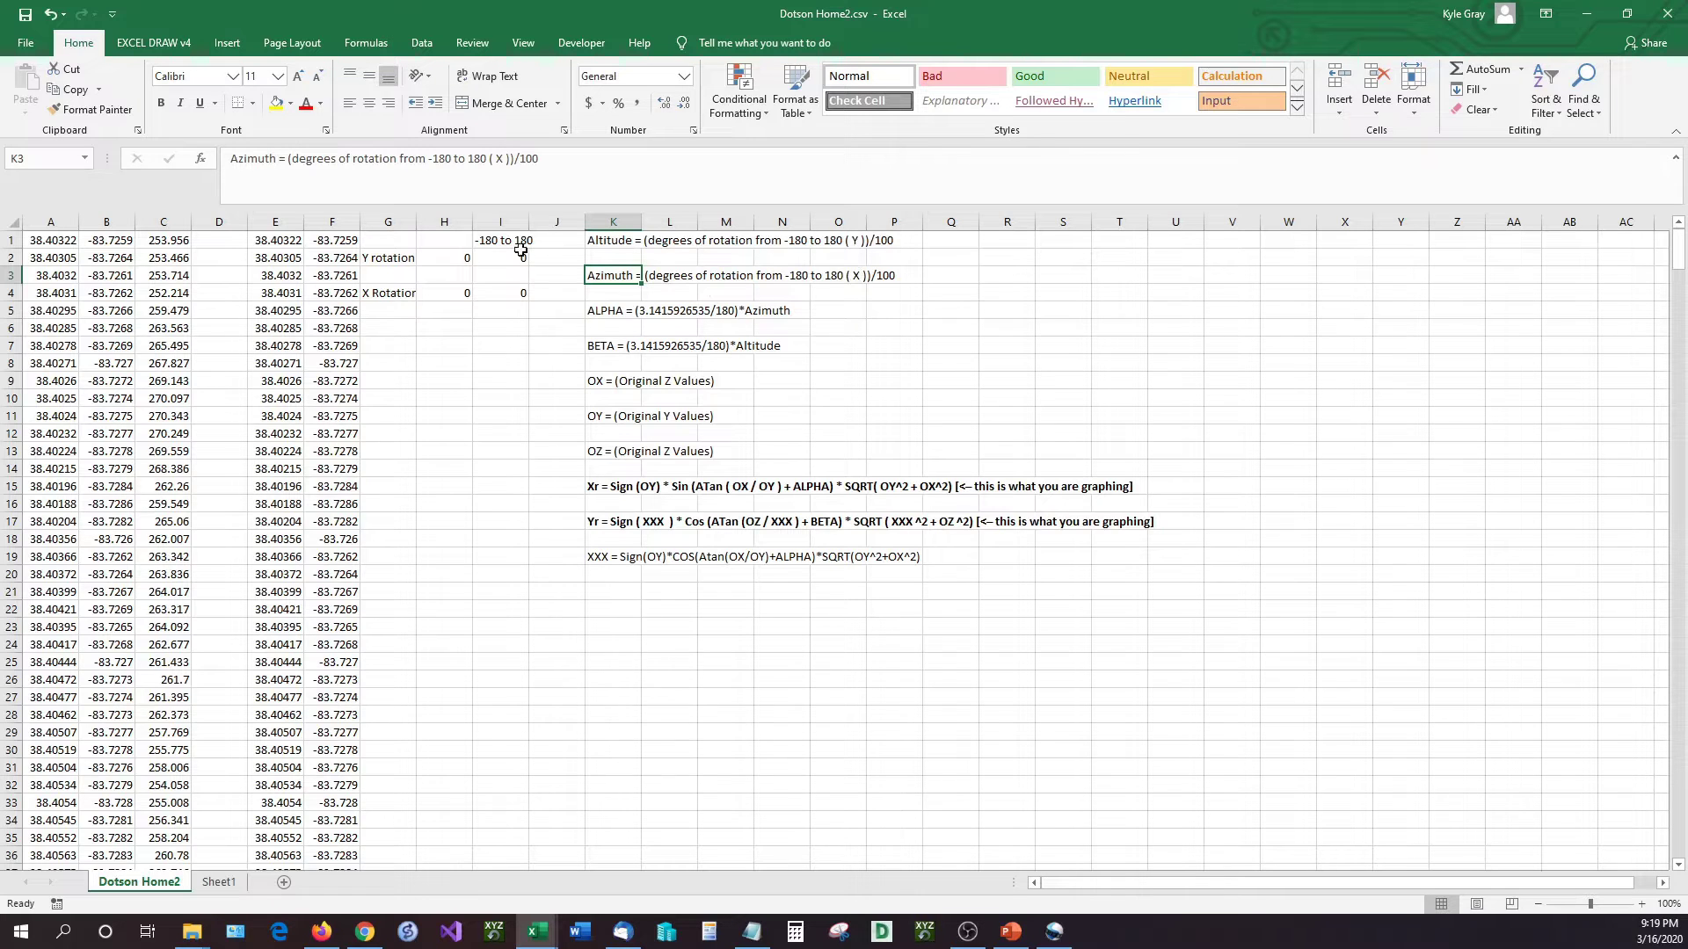
click(791, 244)
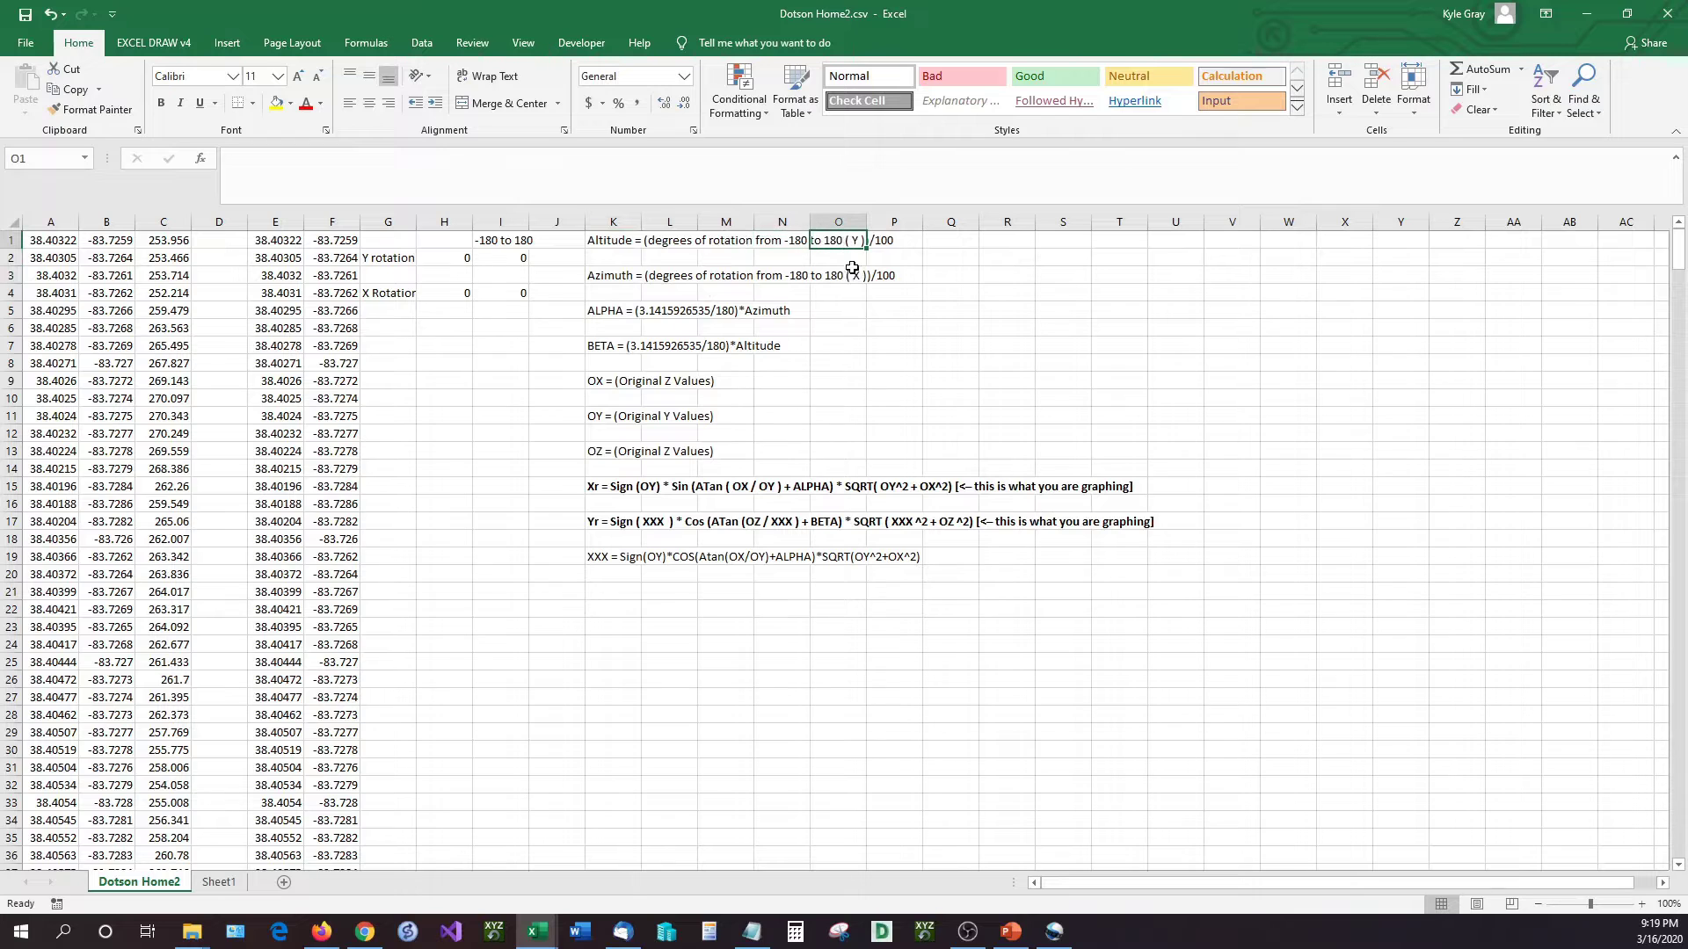
click(891, 250)
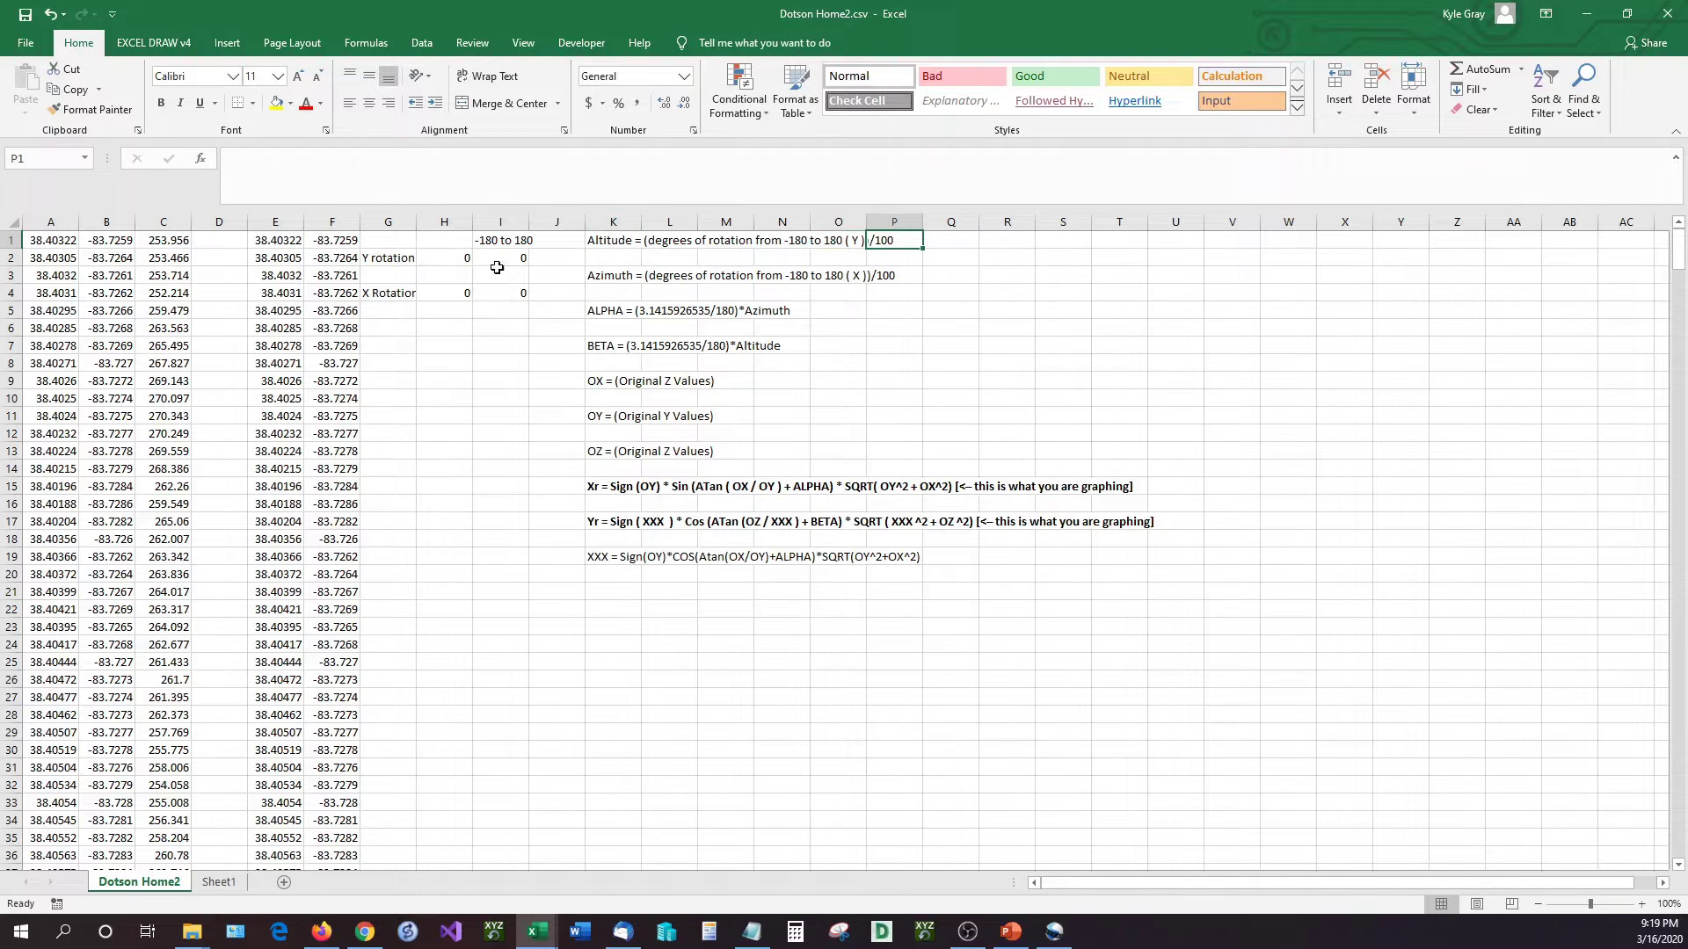
Try a Y rotation of 25 in I2, then reset it to 0.
click(531, 259)
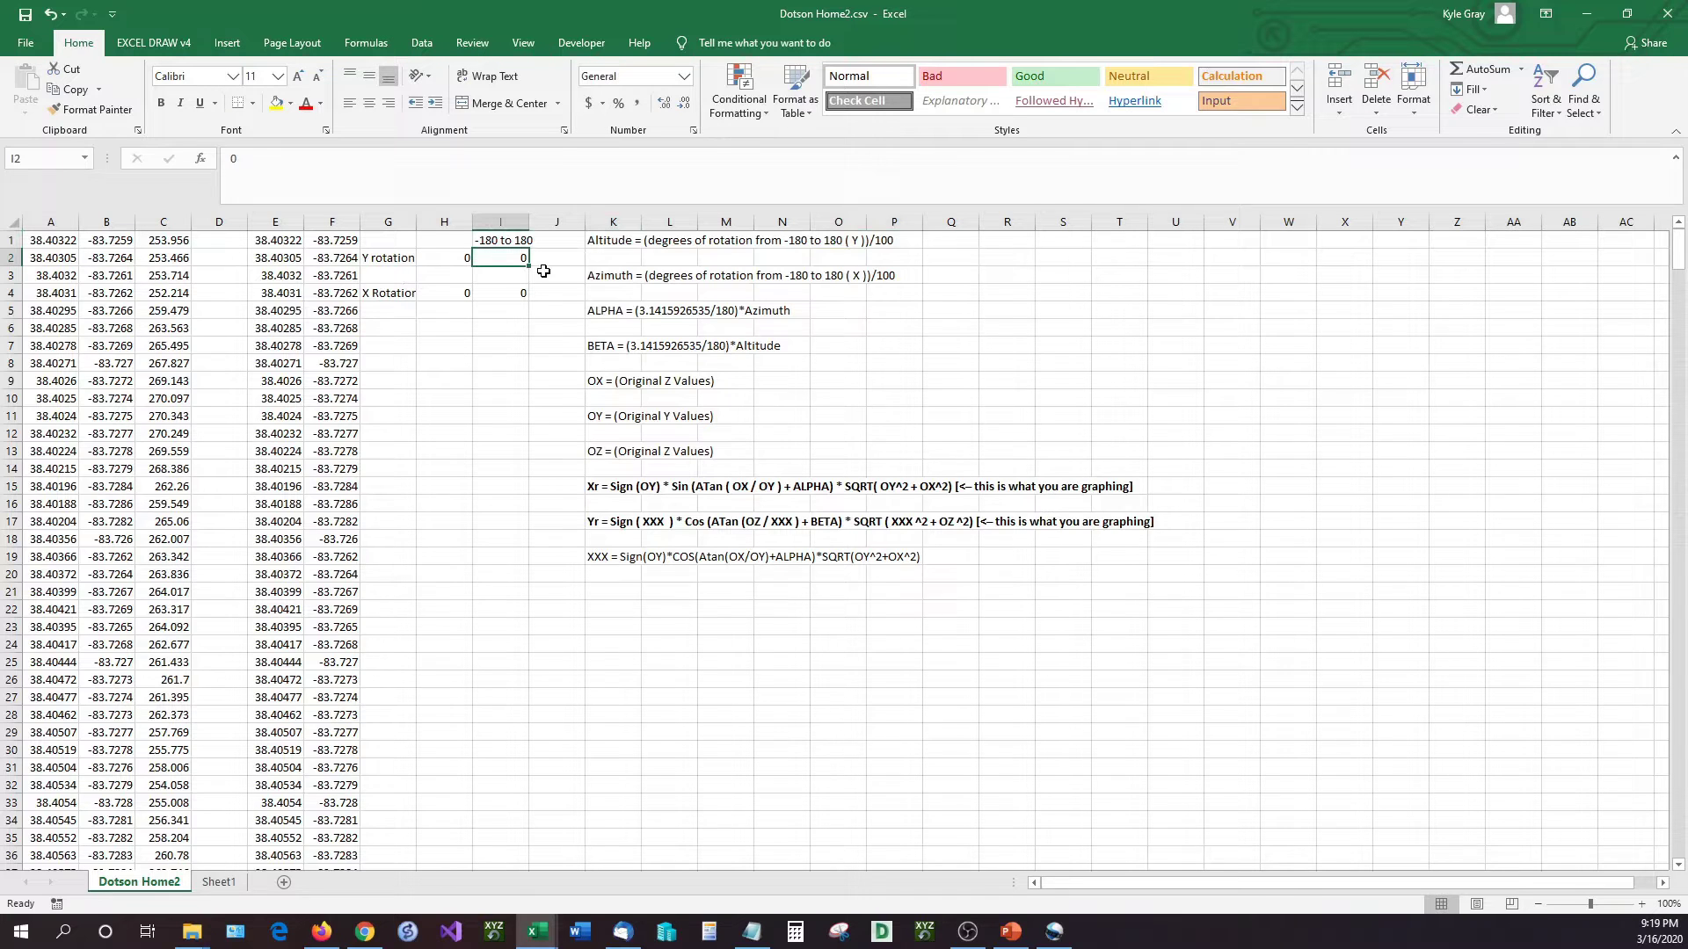
text(25)
key(Return)
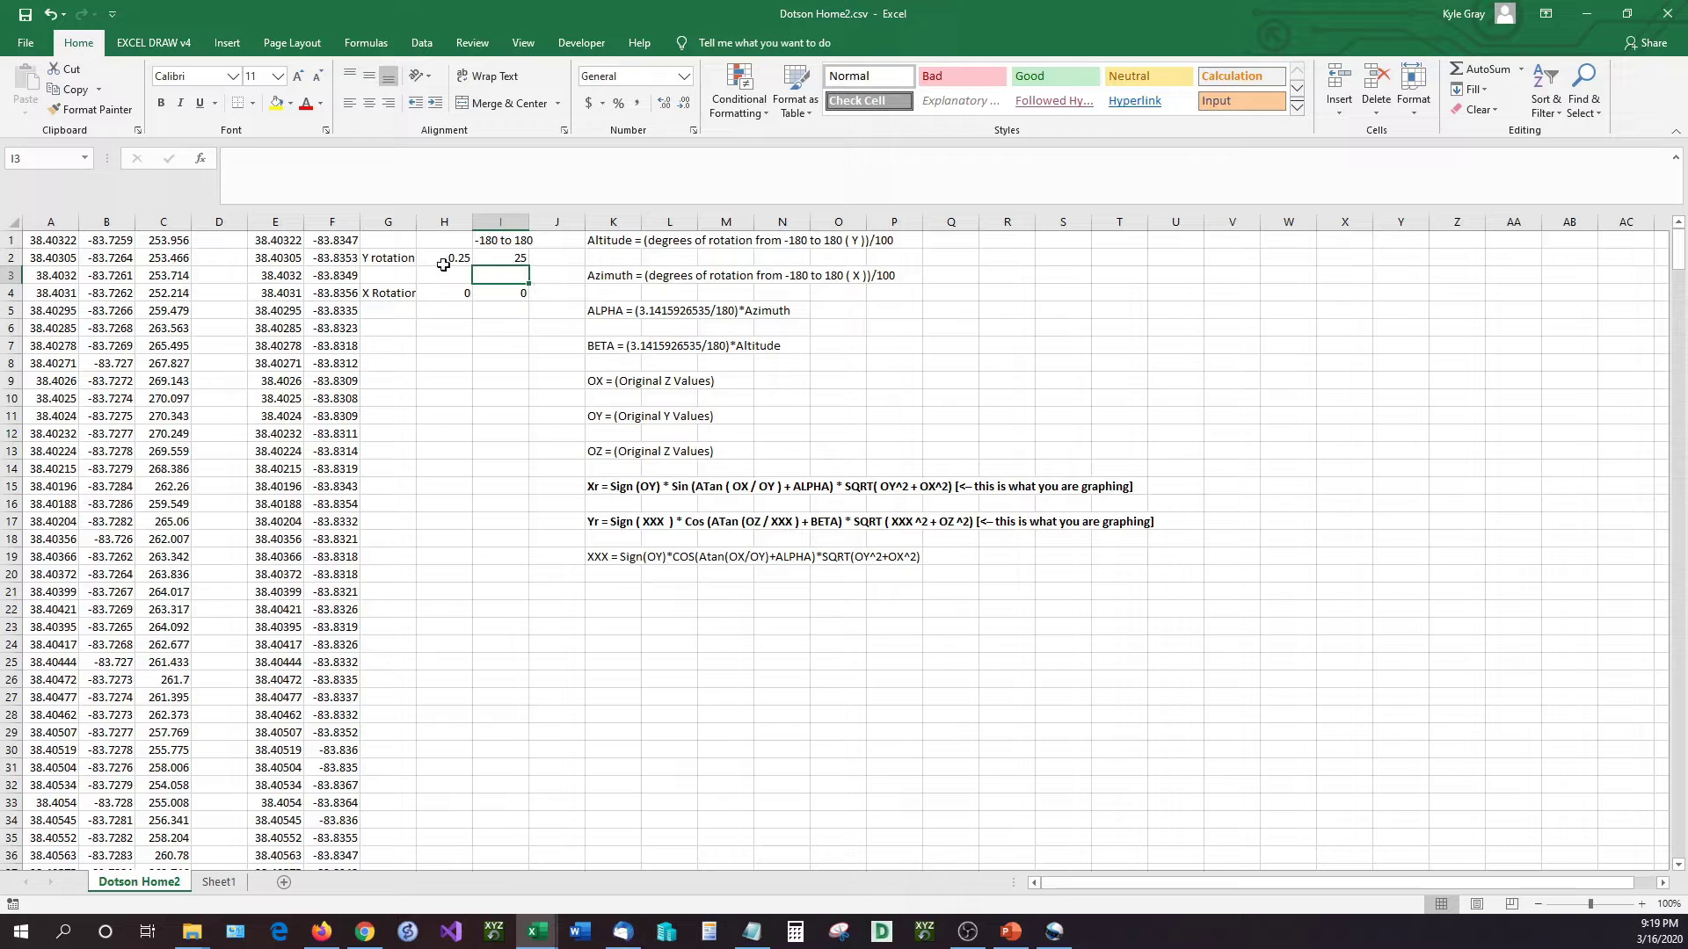
click(528, 255)
text(0)
key(Return)
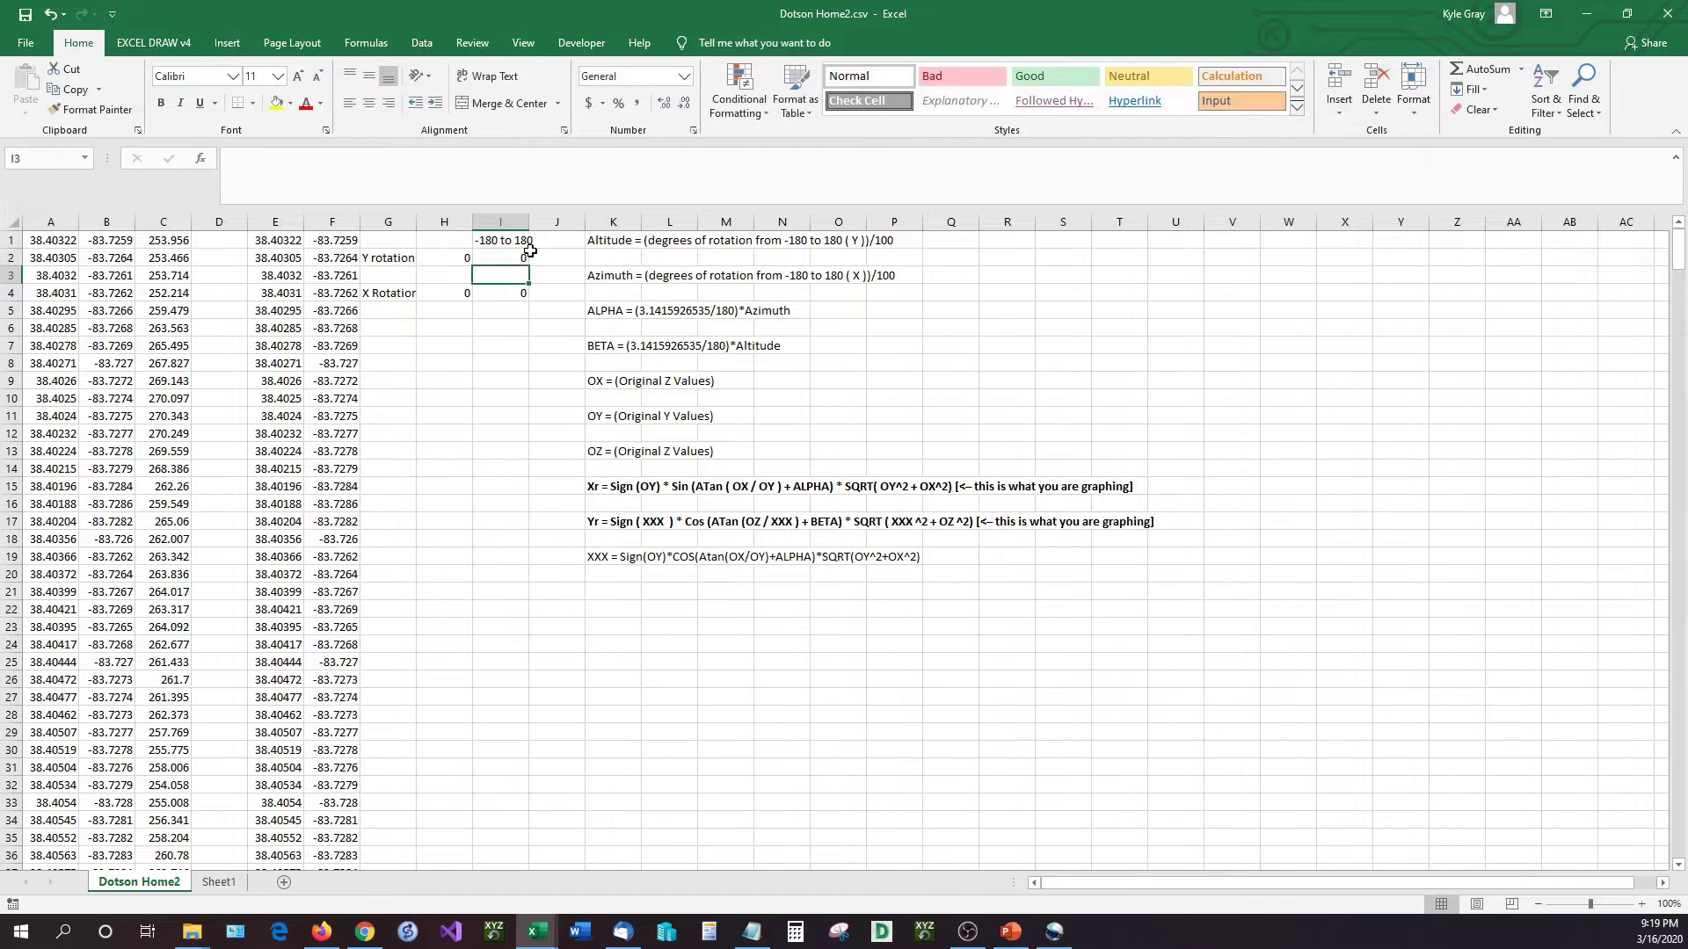
click(605, 311)
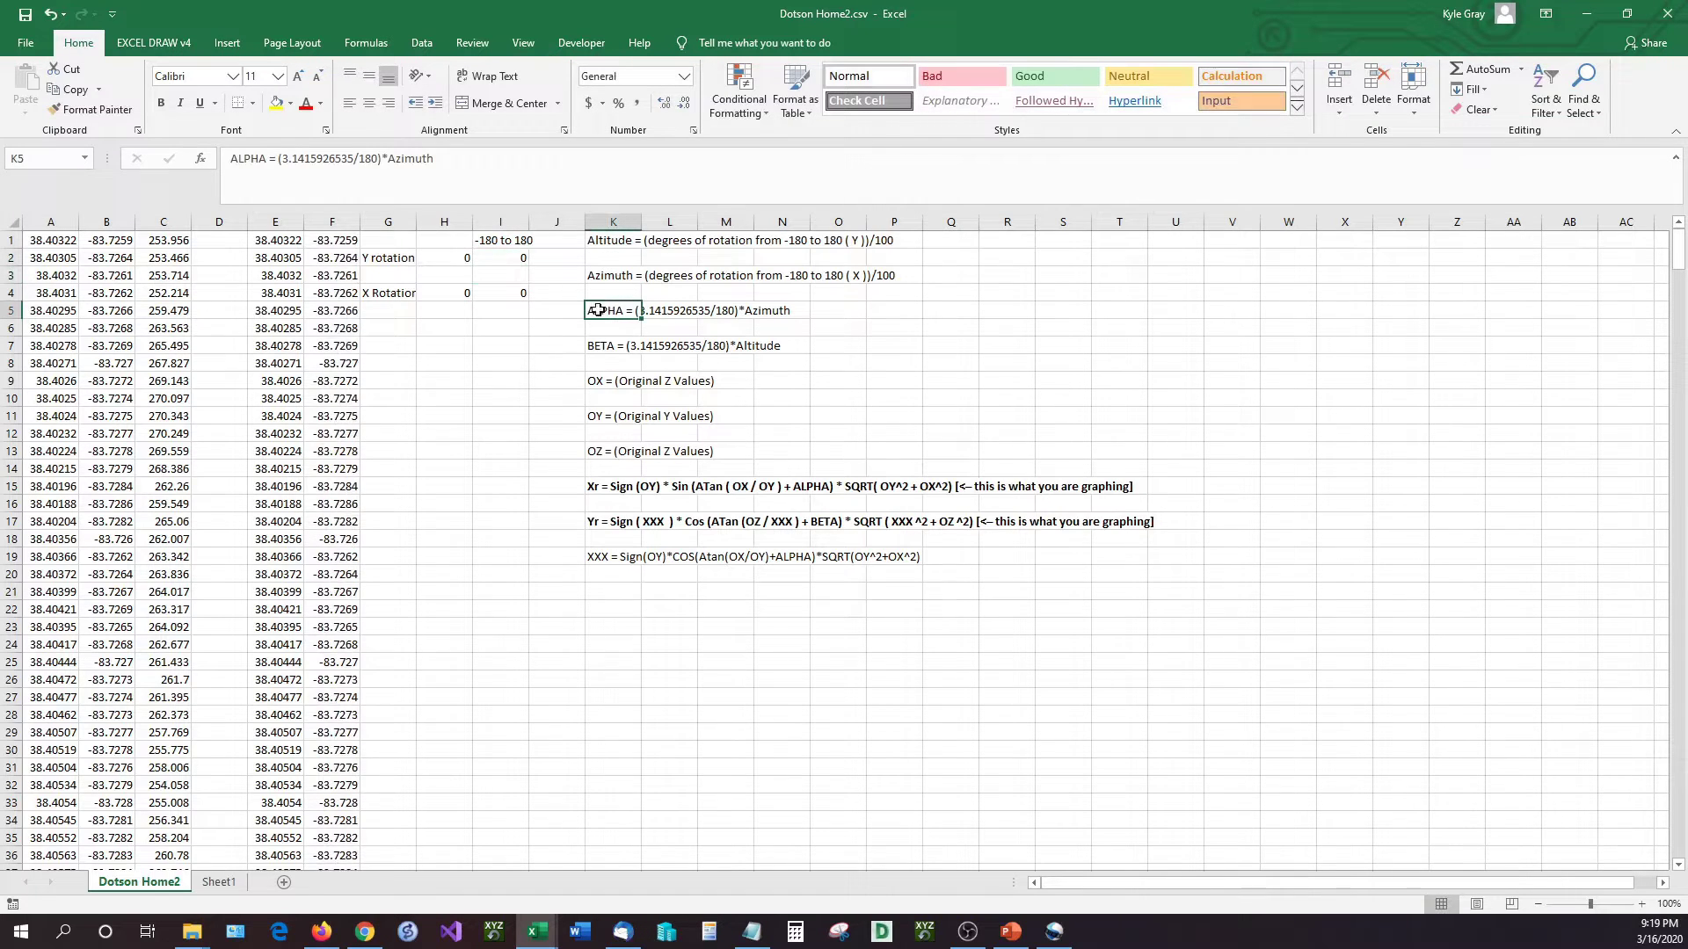
click(611, 347)
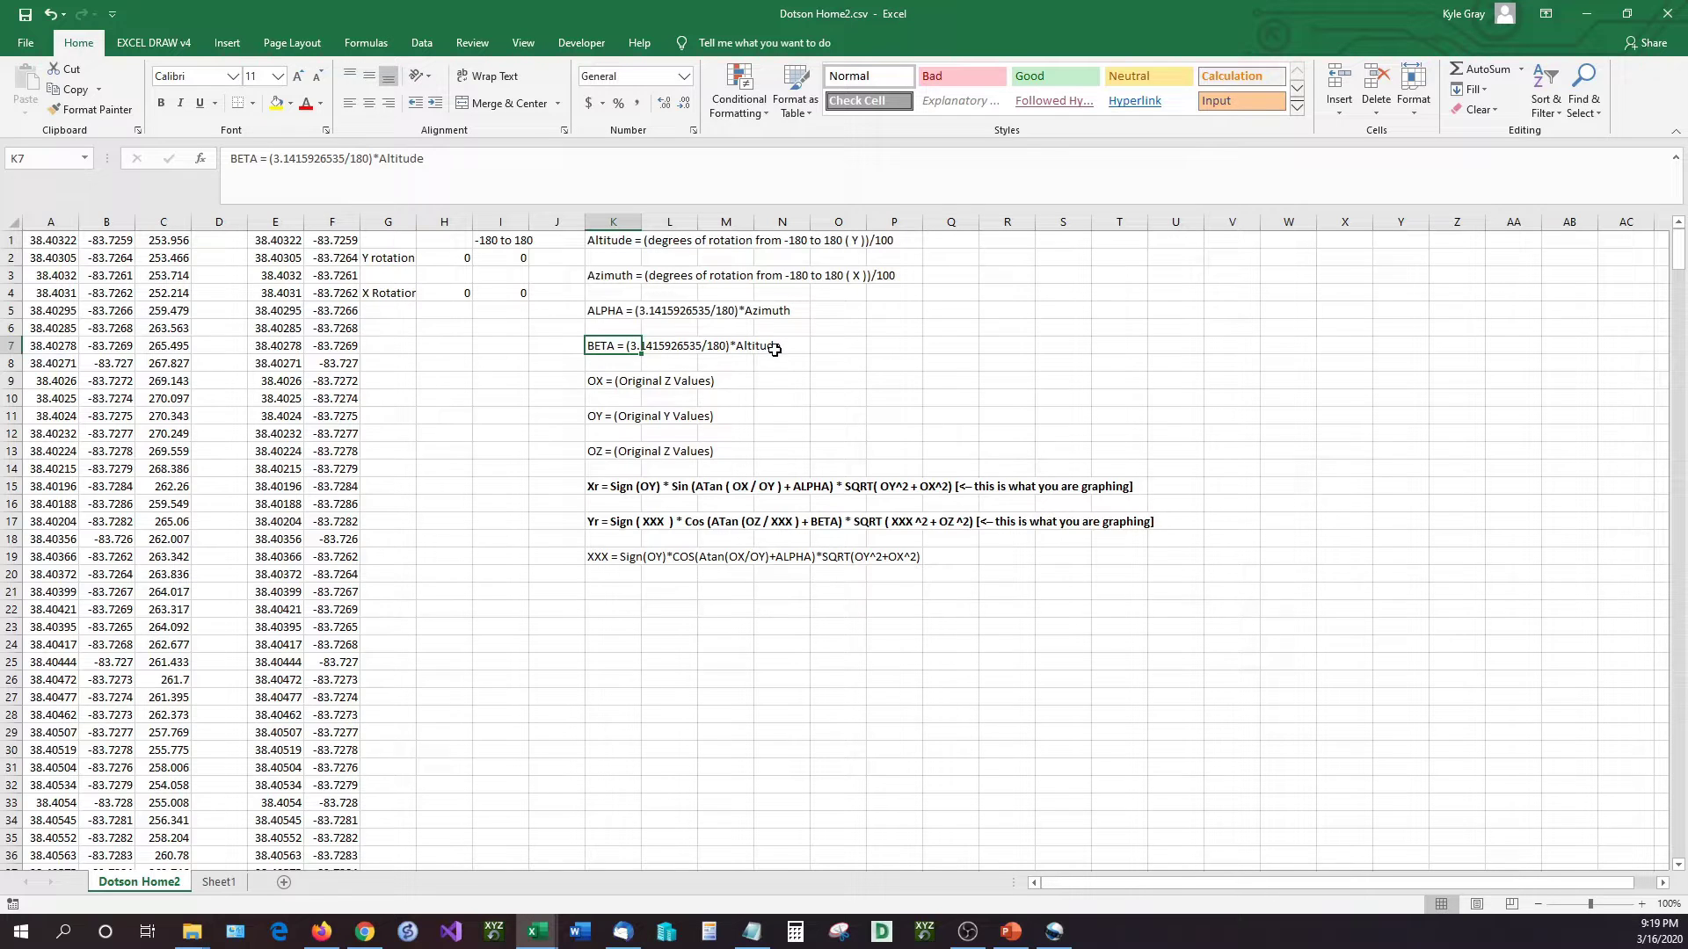
click(621, 383)
click(608, 420)
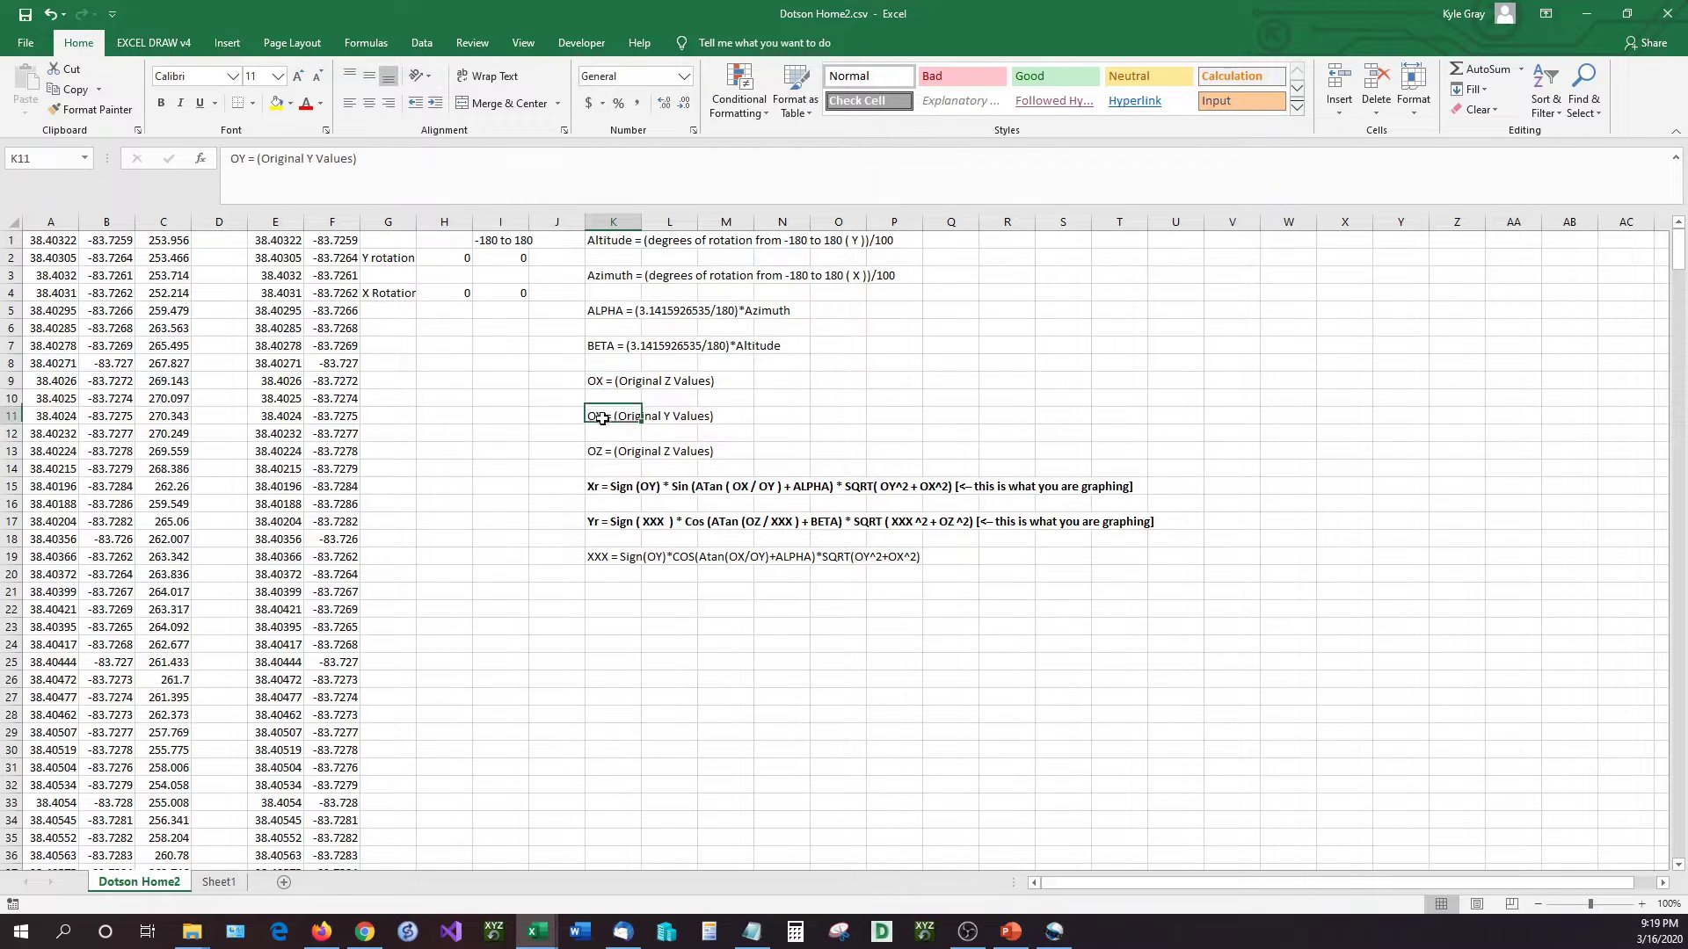
click(614, 450)
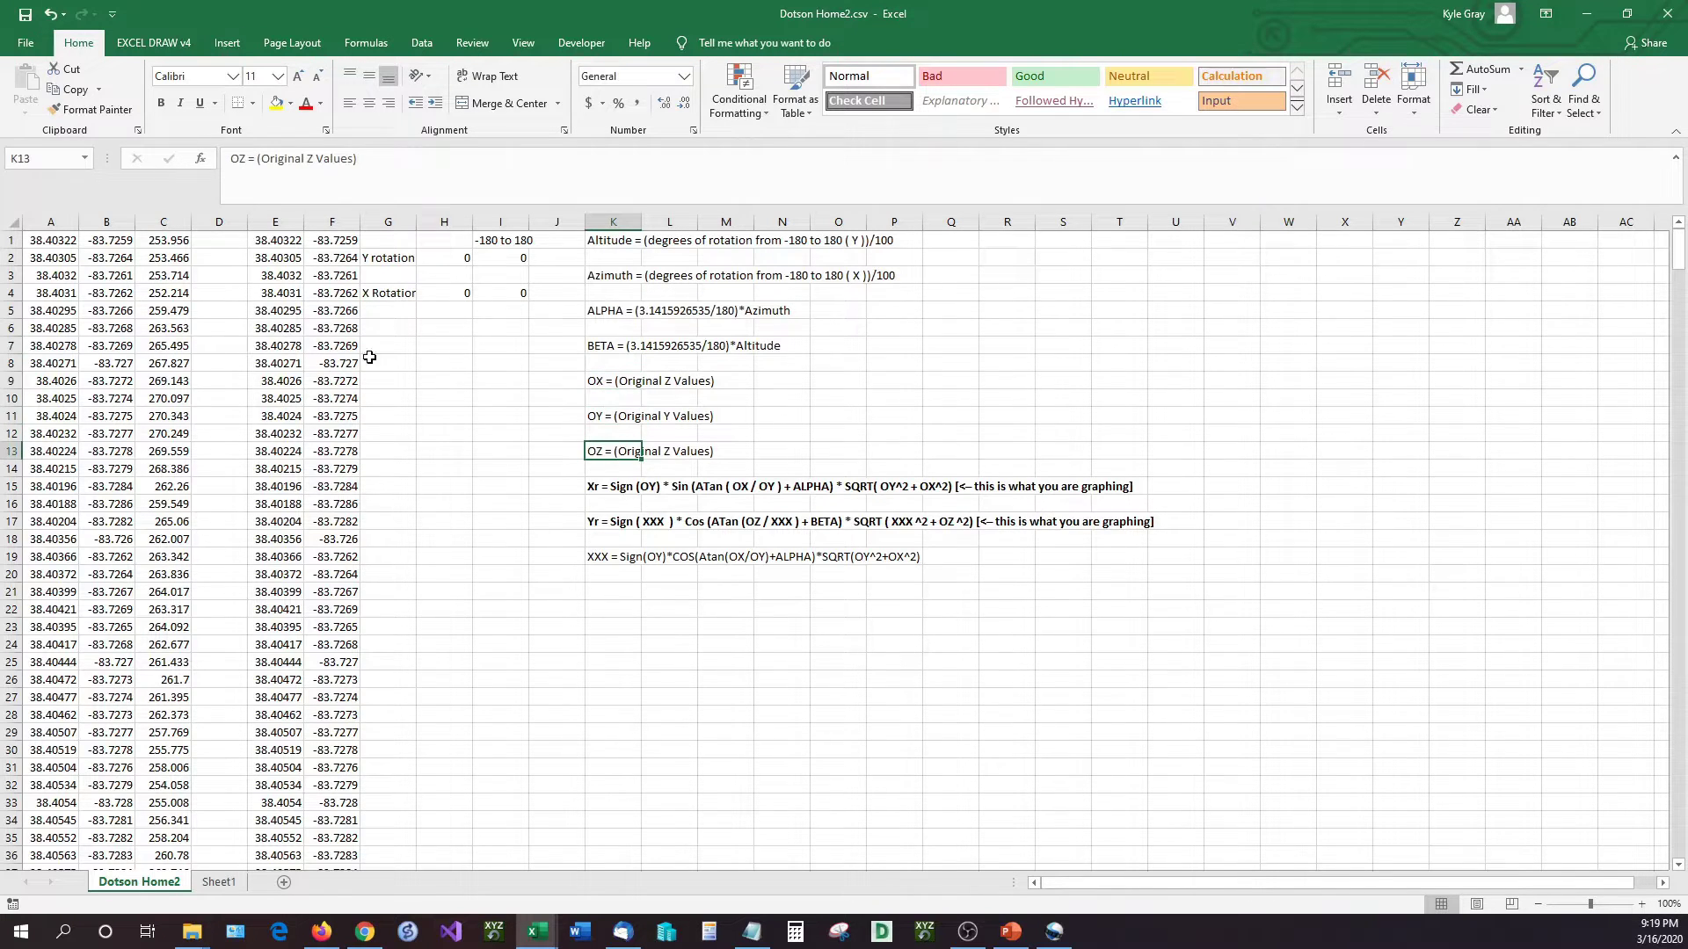
click(43, 237)
key(ctrl+shift+Down)
key(ctrl+shift+Right)
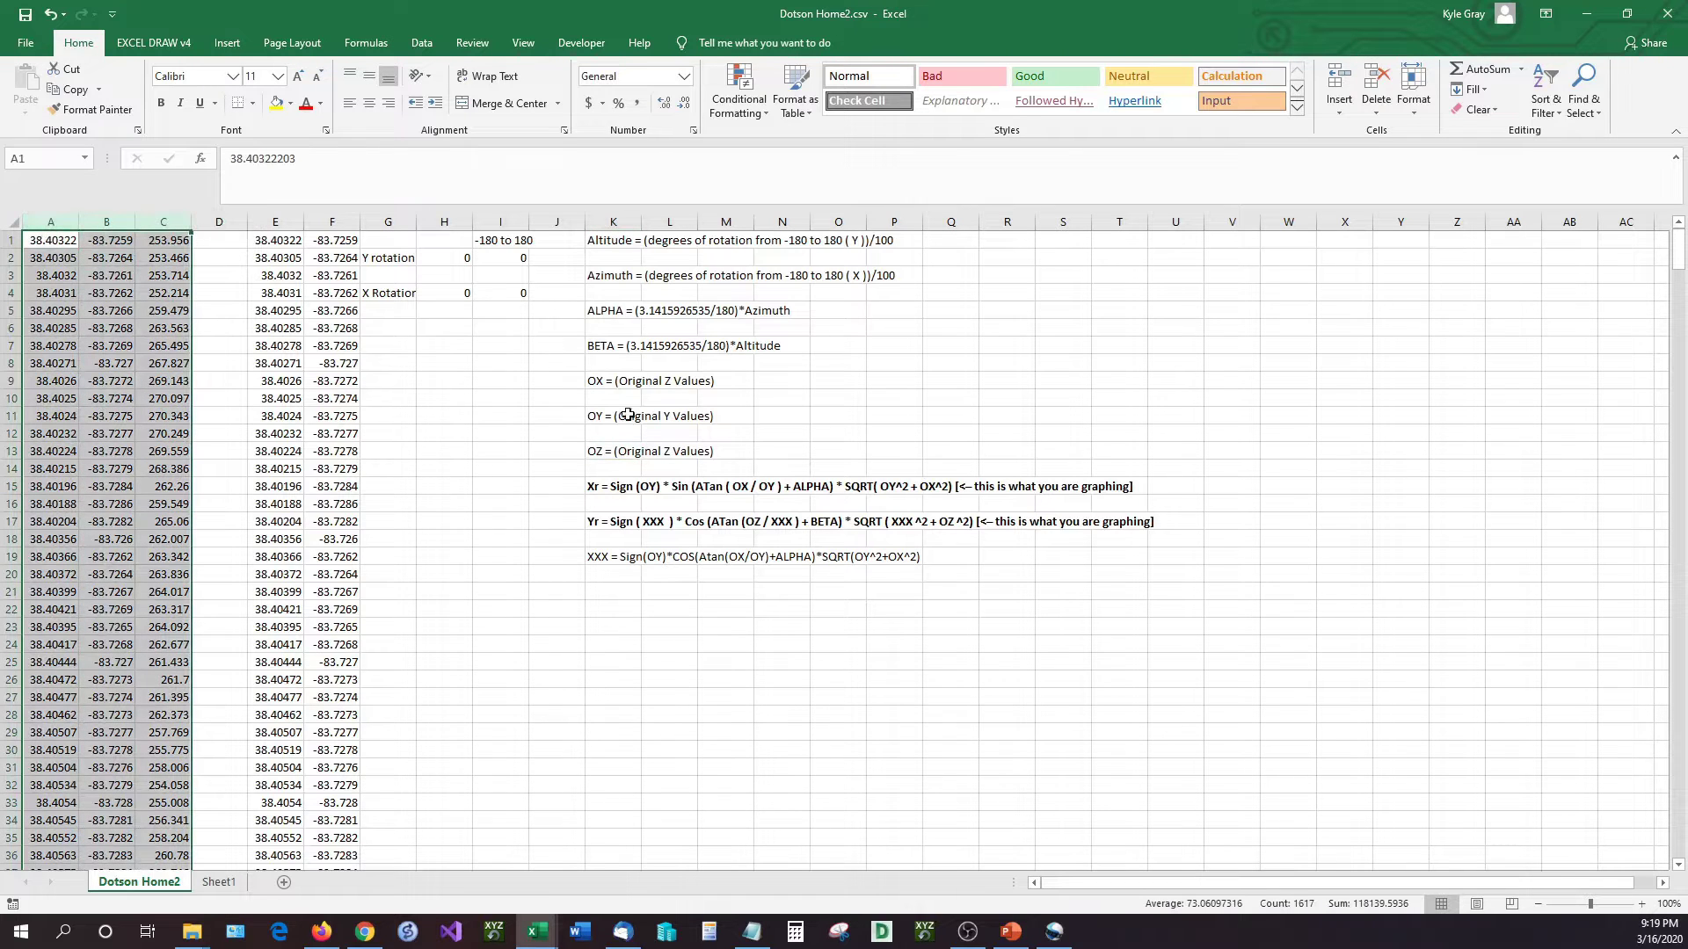
click(613, 558)
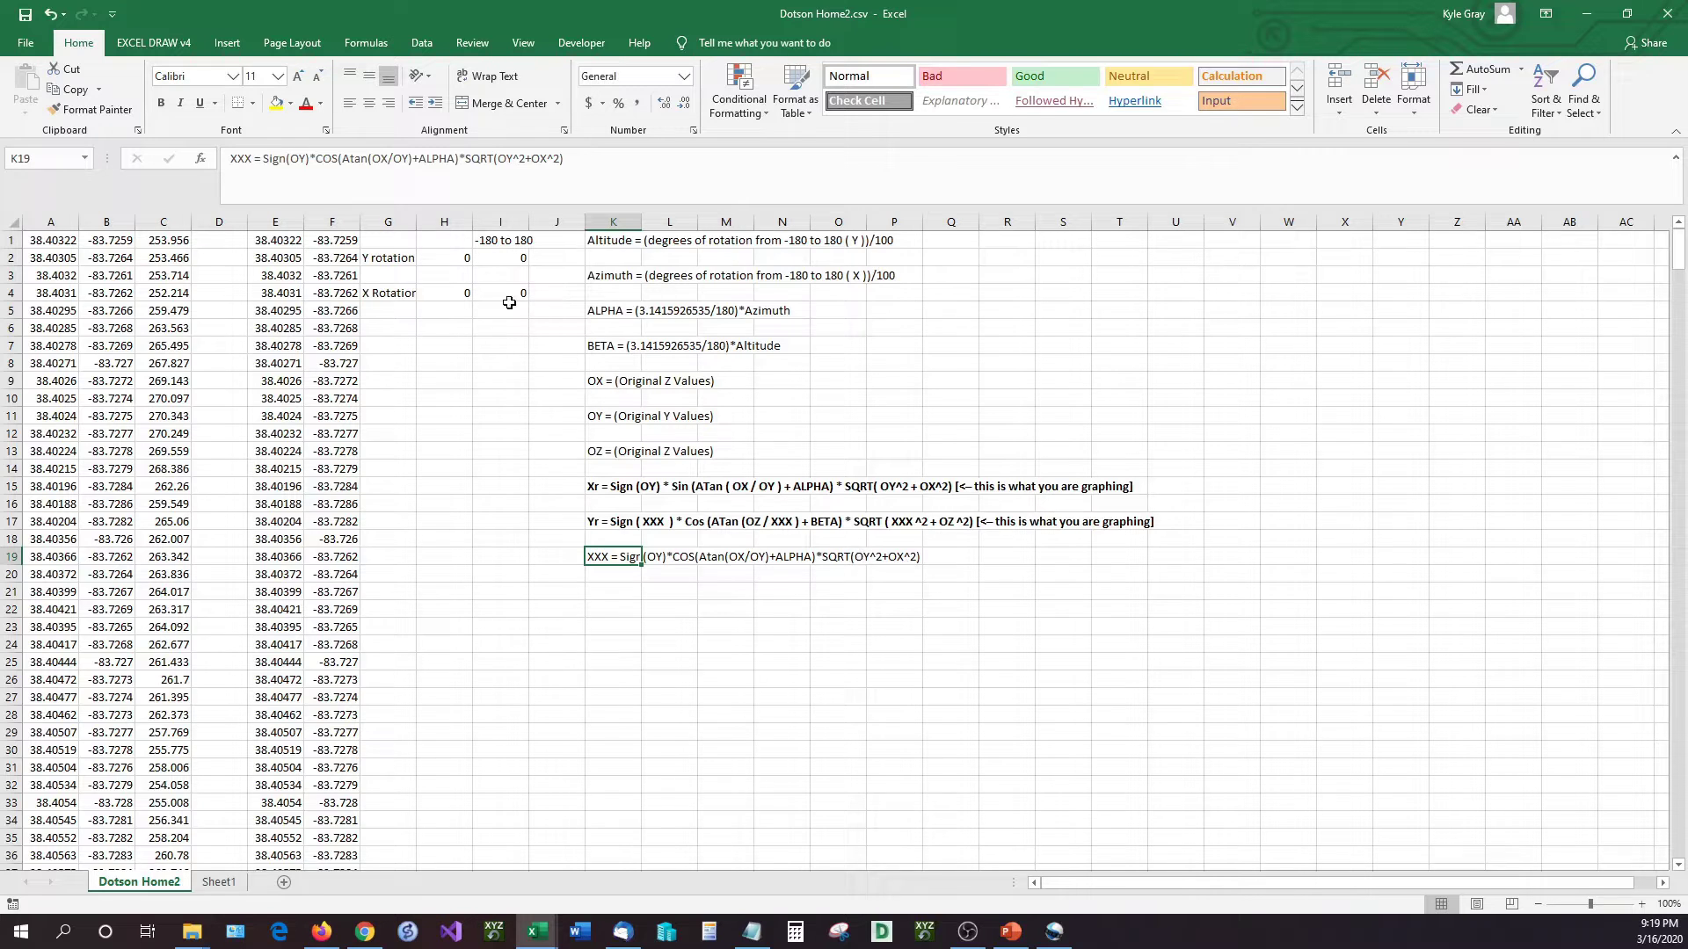
click(273, 224)
drag(273, 224, 333, 225)
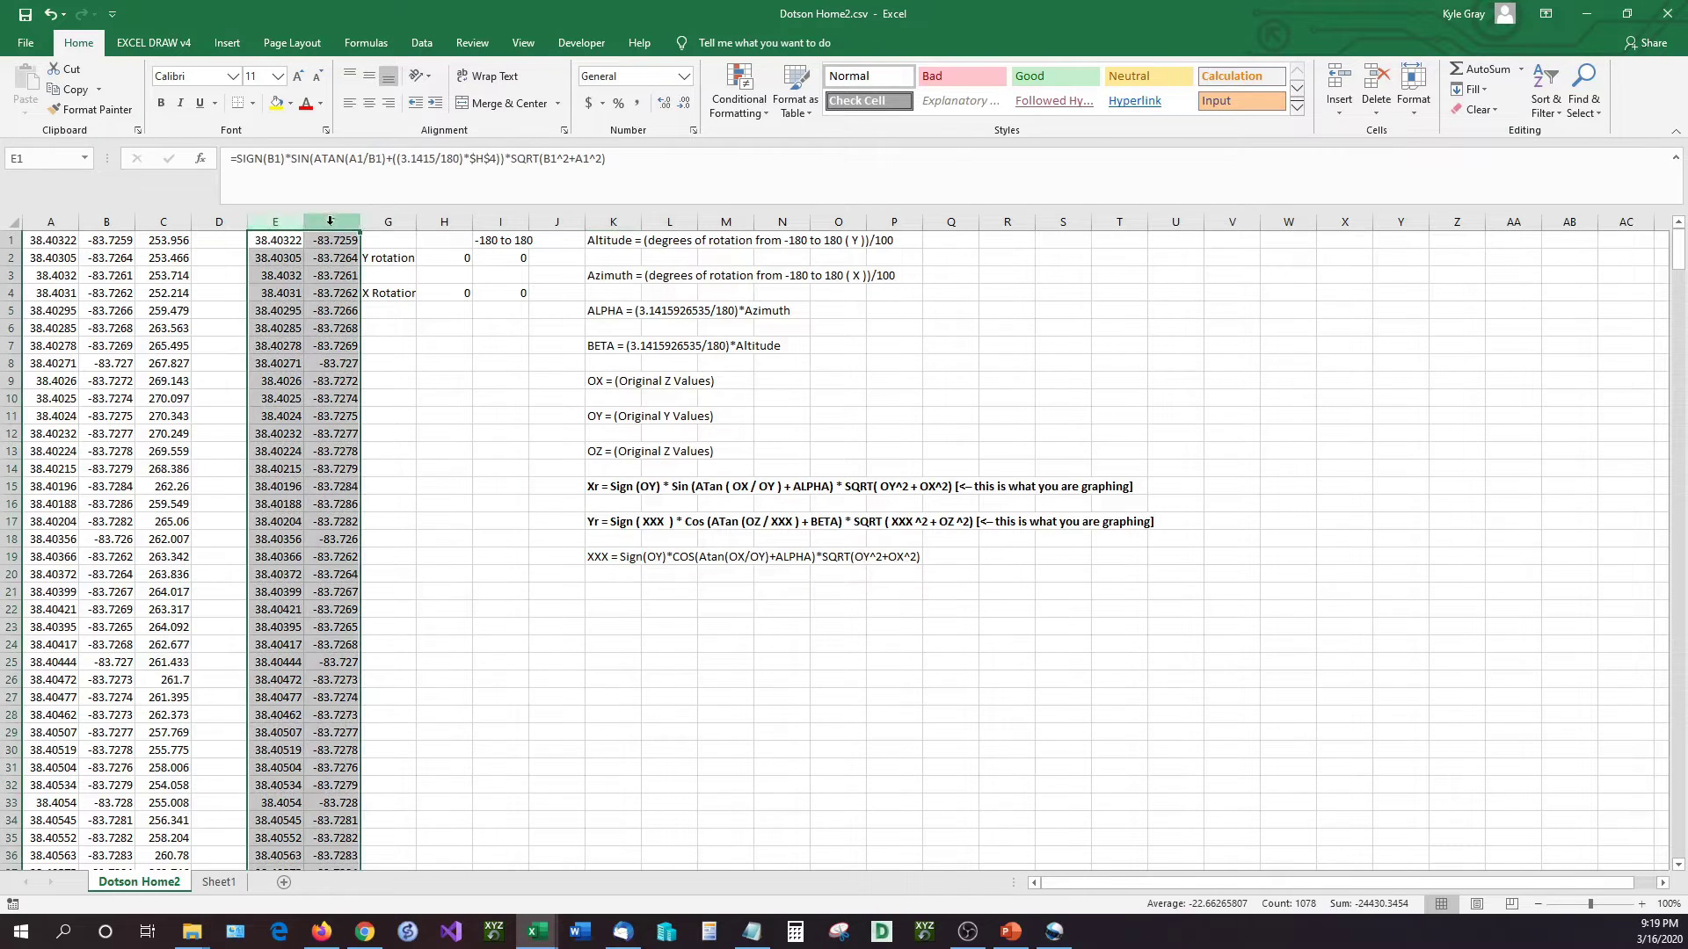
click(404, 291)
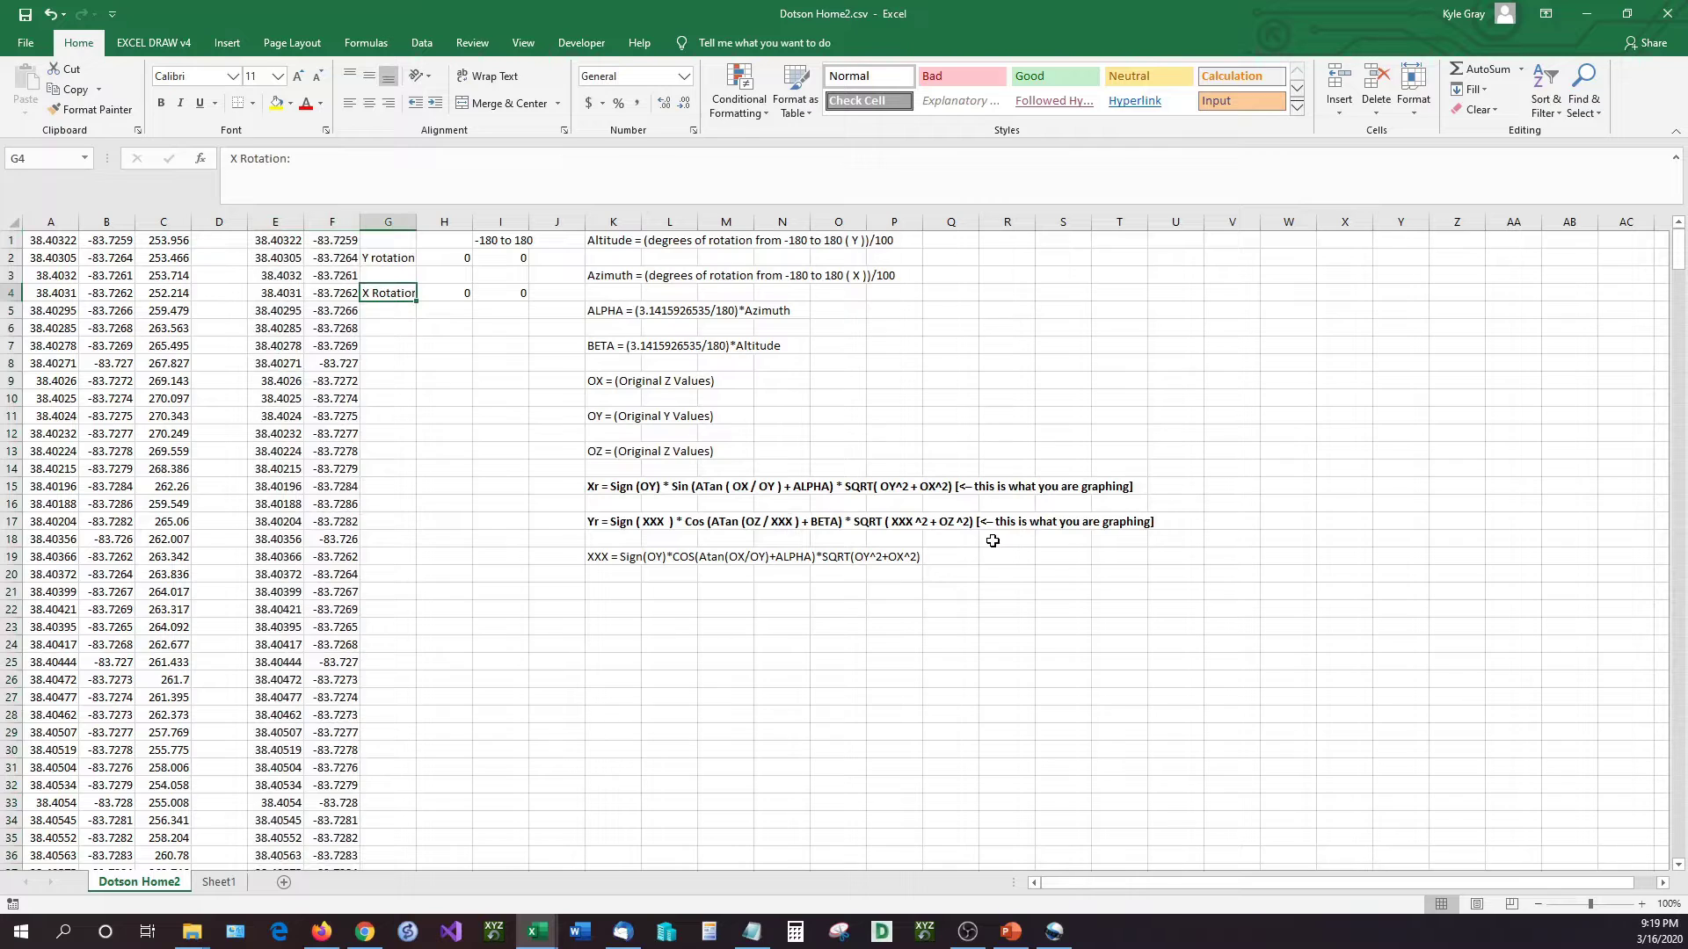
drag(600, 486, 615, 521)
click(622, 485)
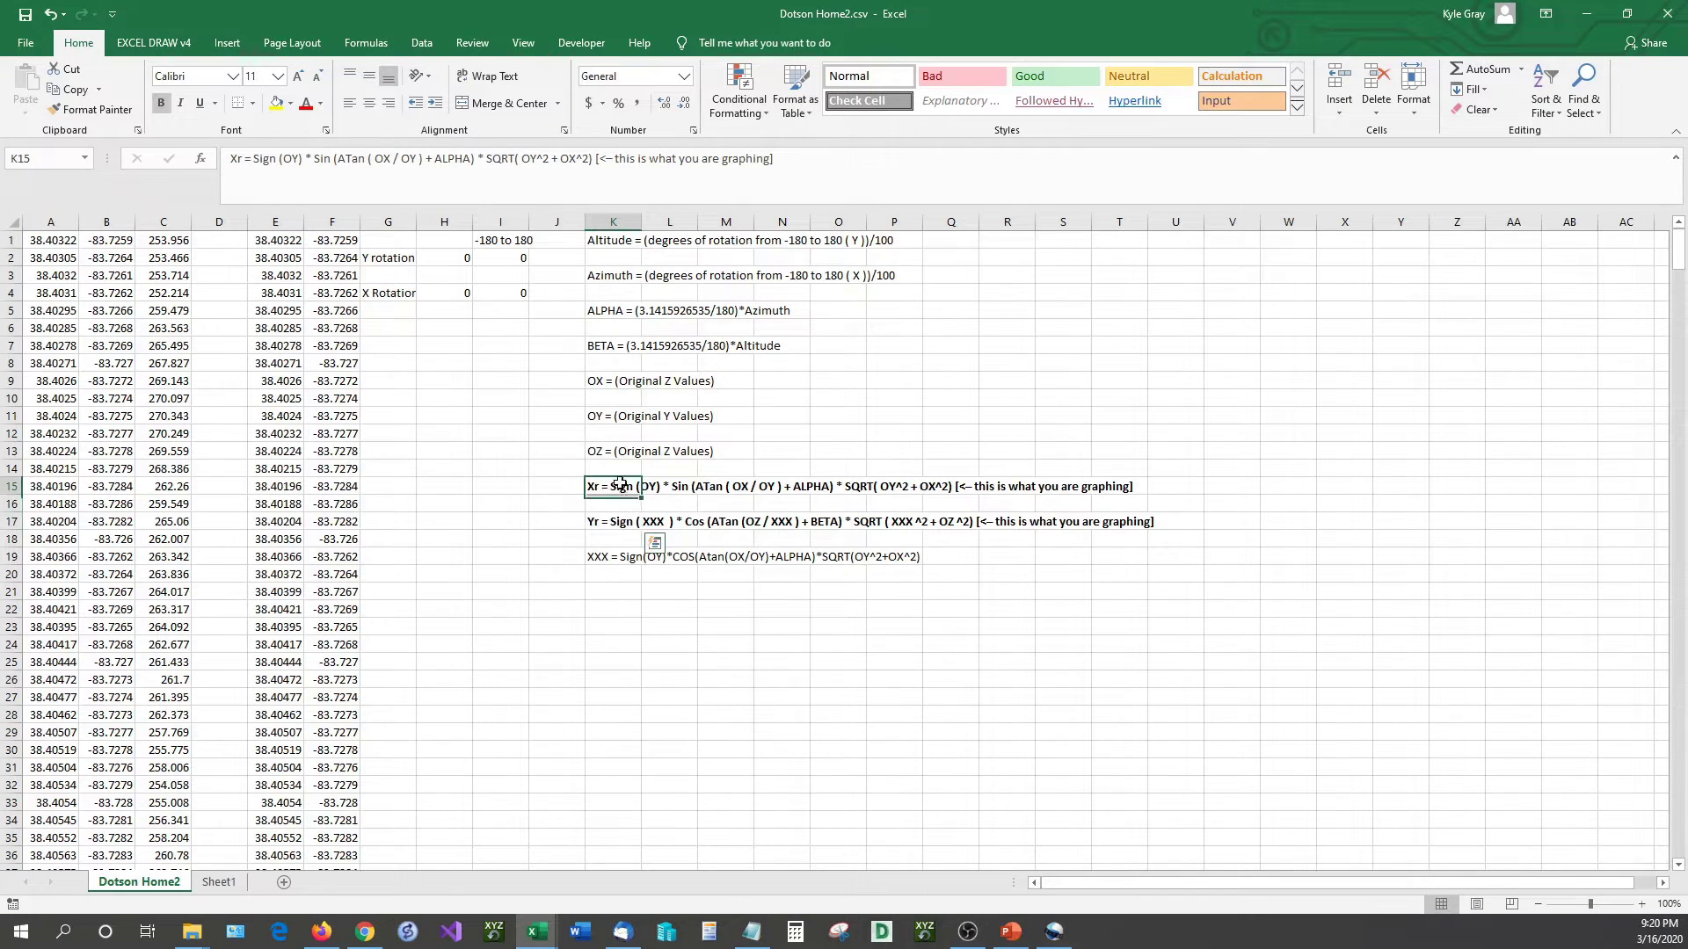
click(277, 241)
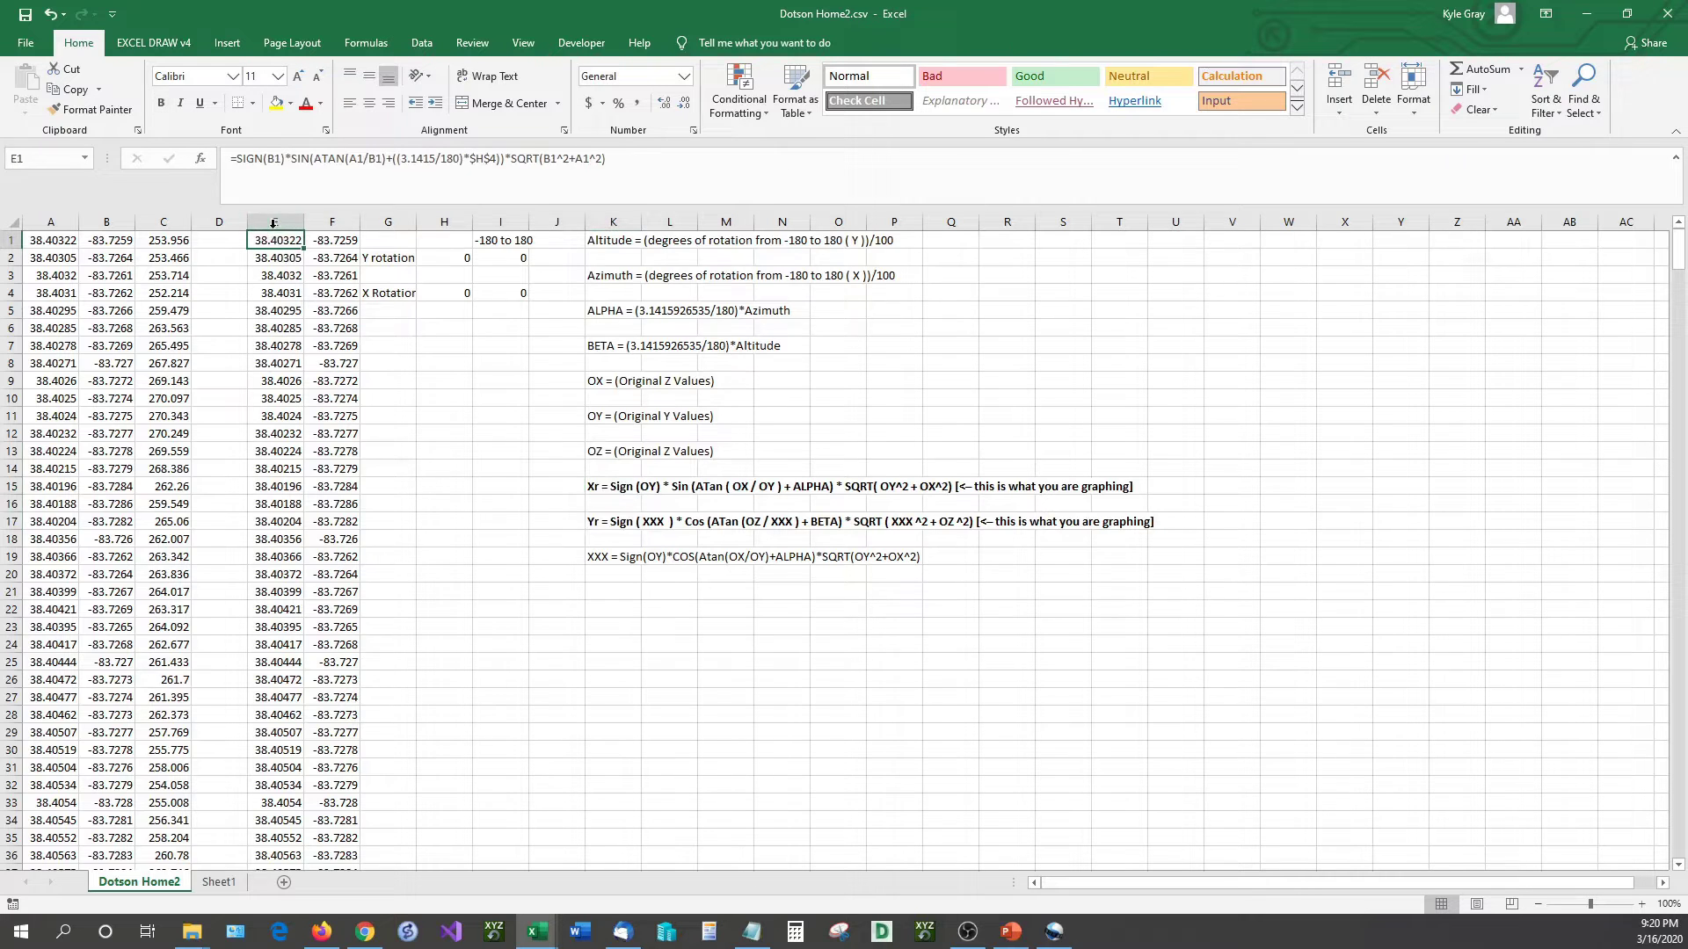
drag(618, 170, 219, 170)
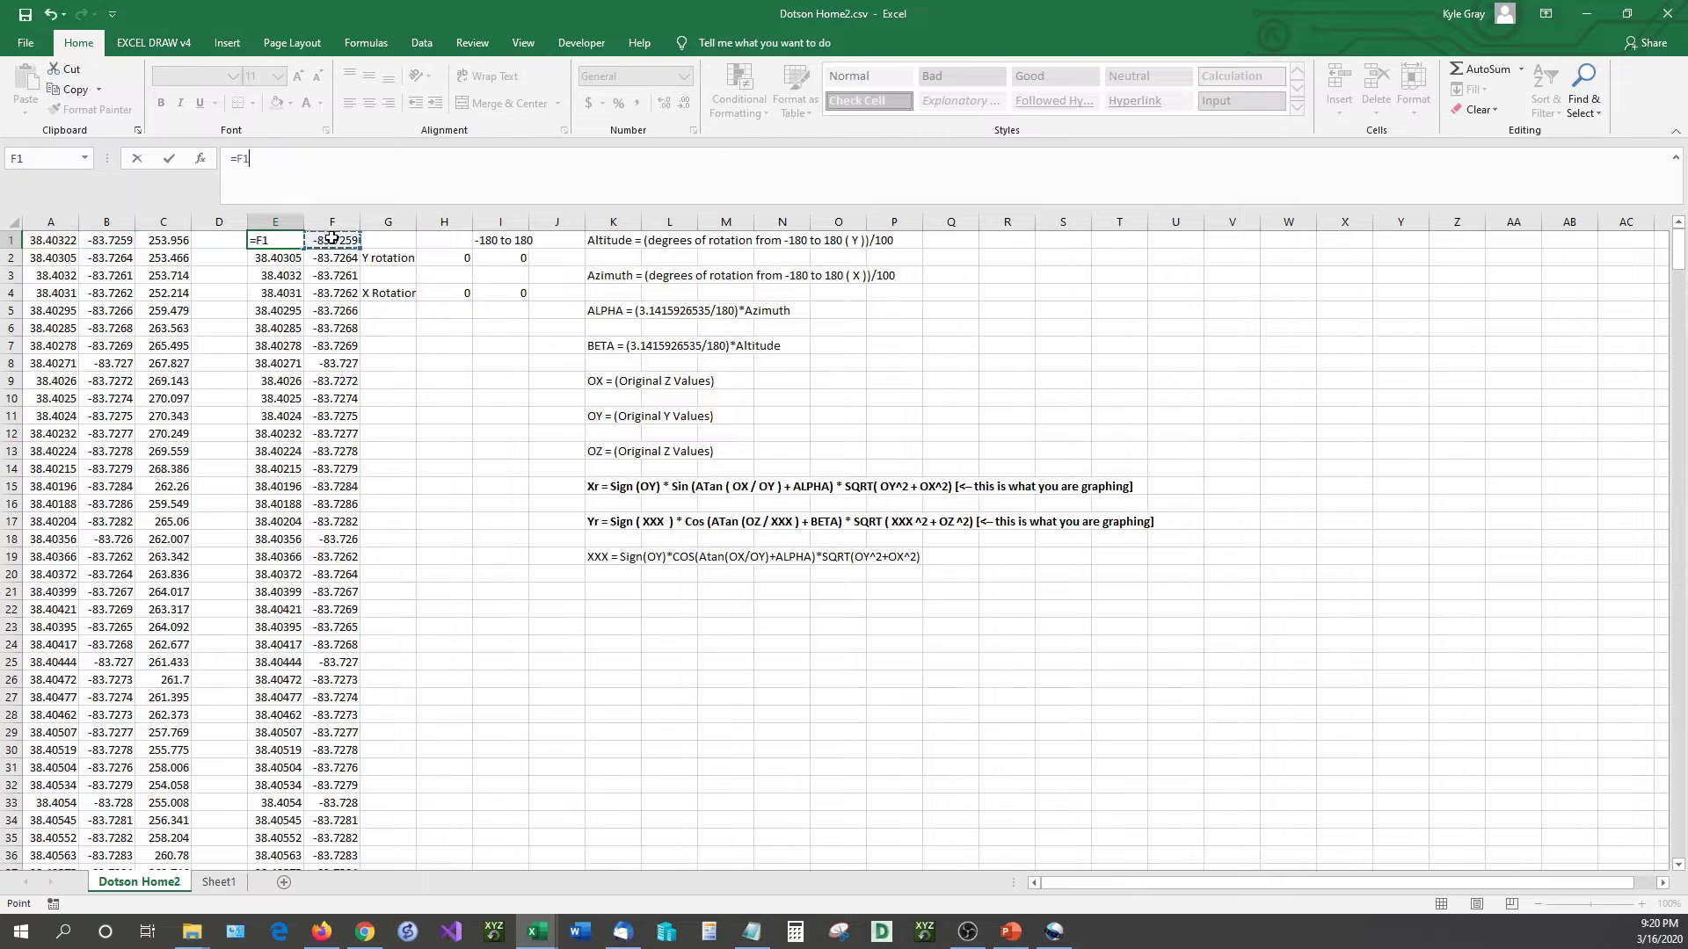
key(Escape)
click(426, 328)
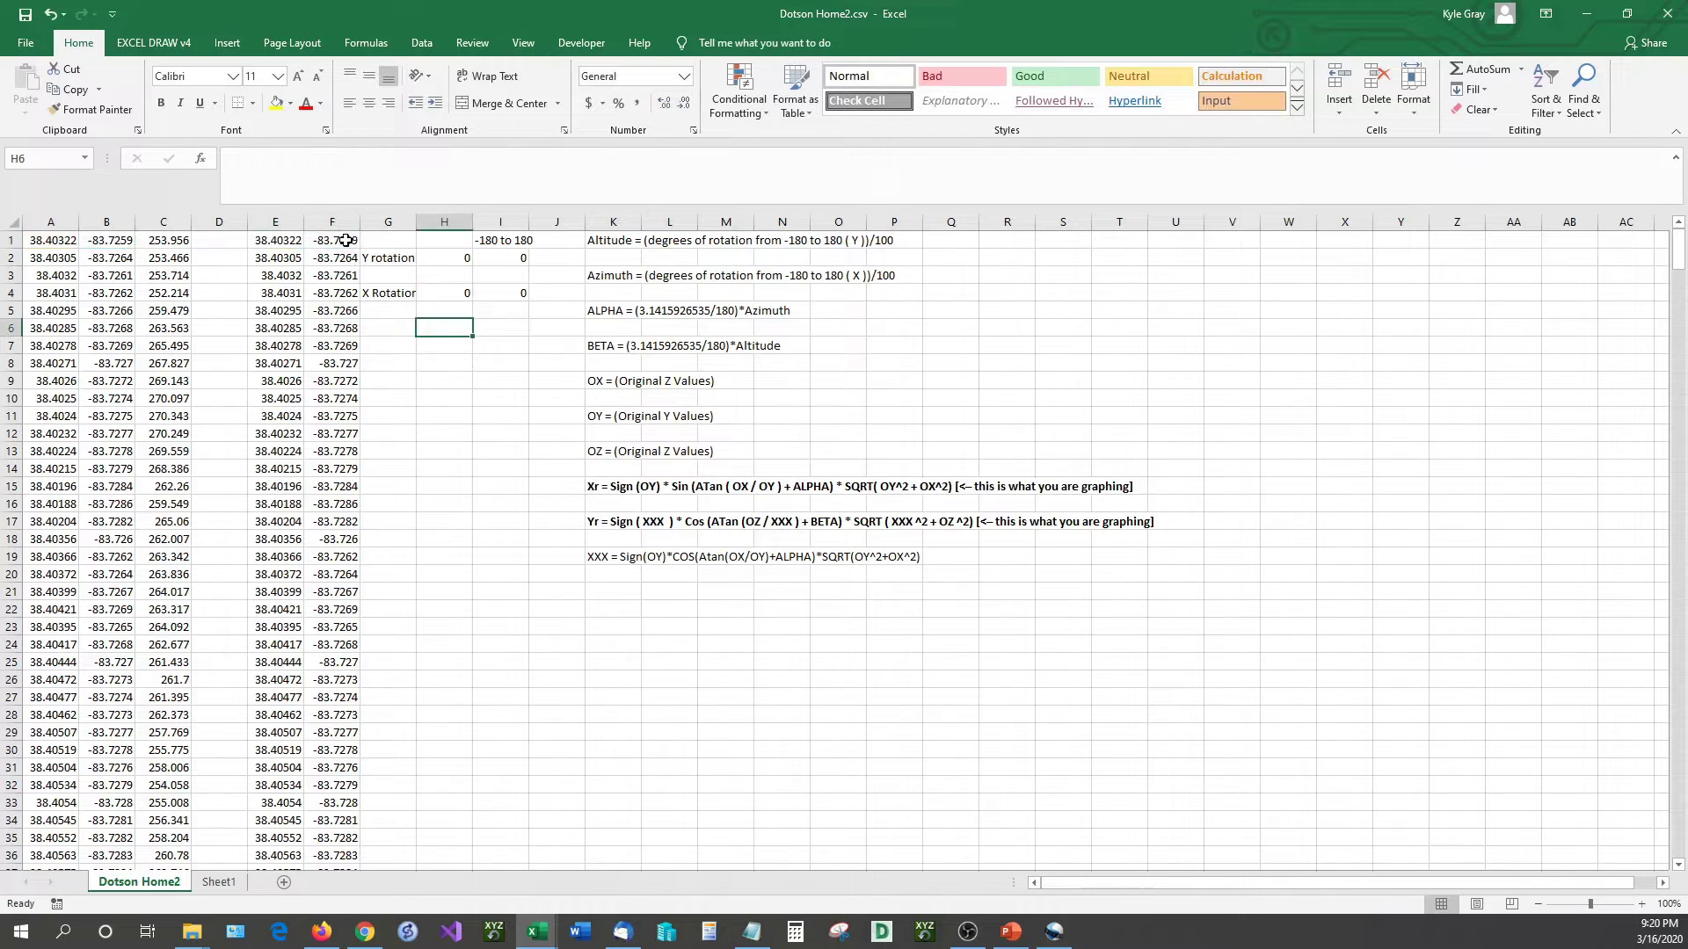
click(347, 240)
triple_click(339, 175)
click(339, 175)
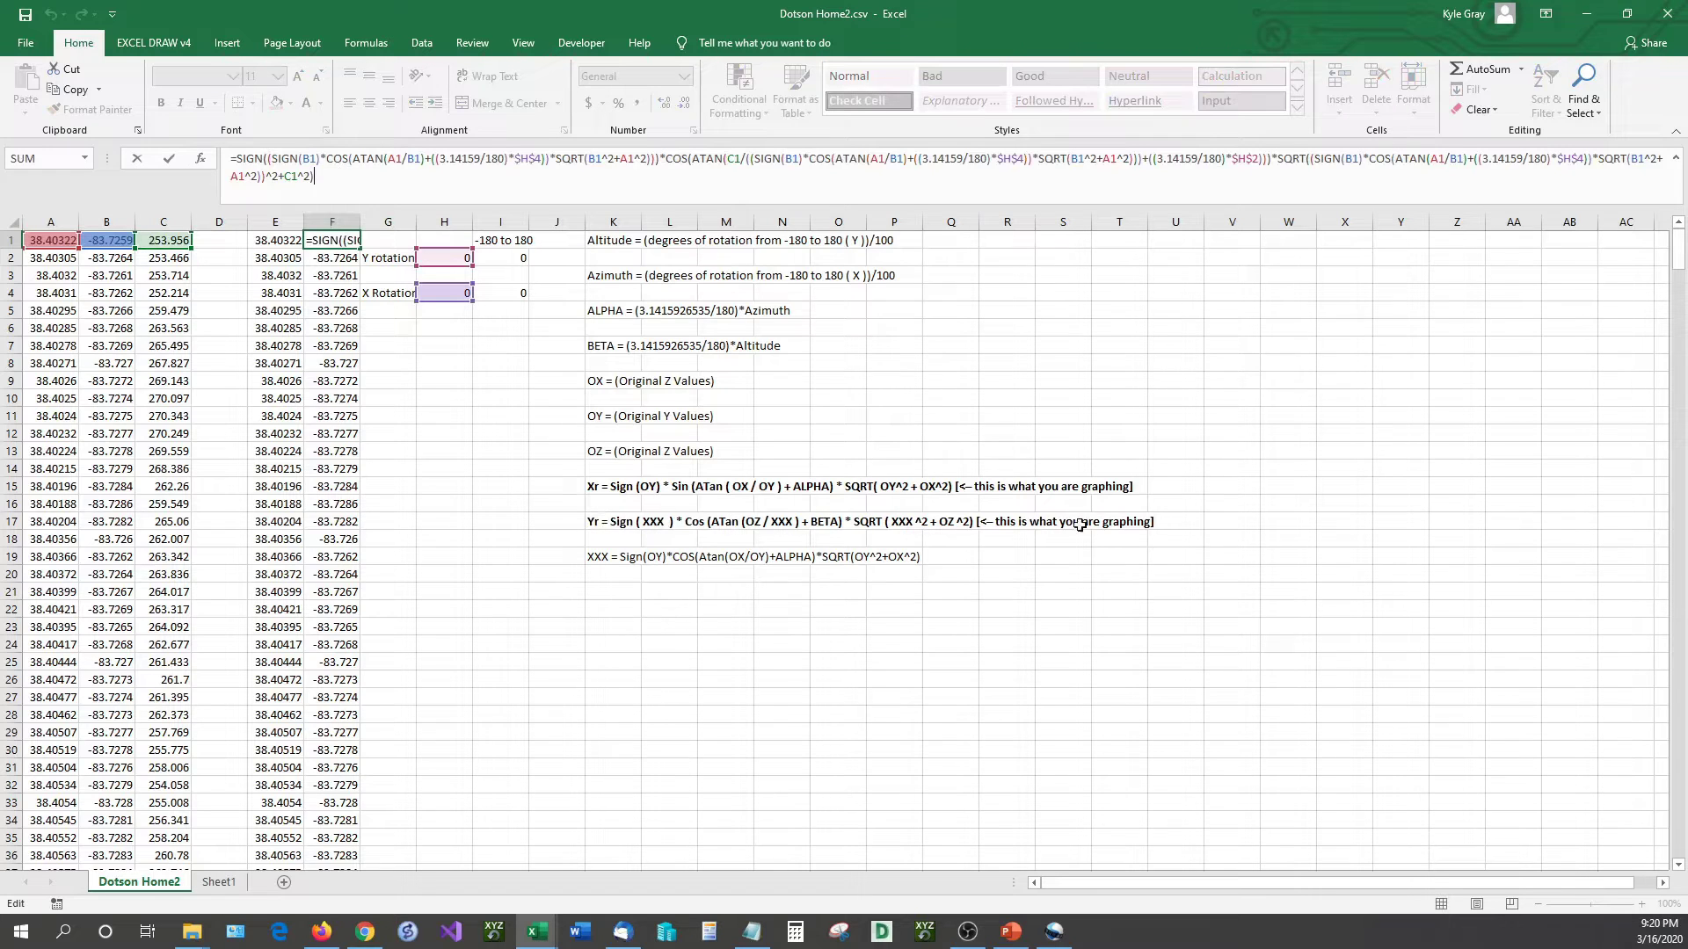
key(Escape)
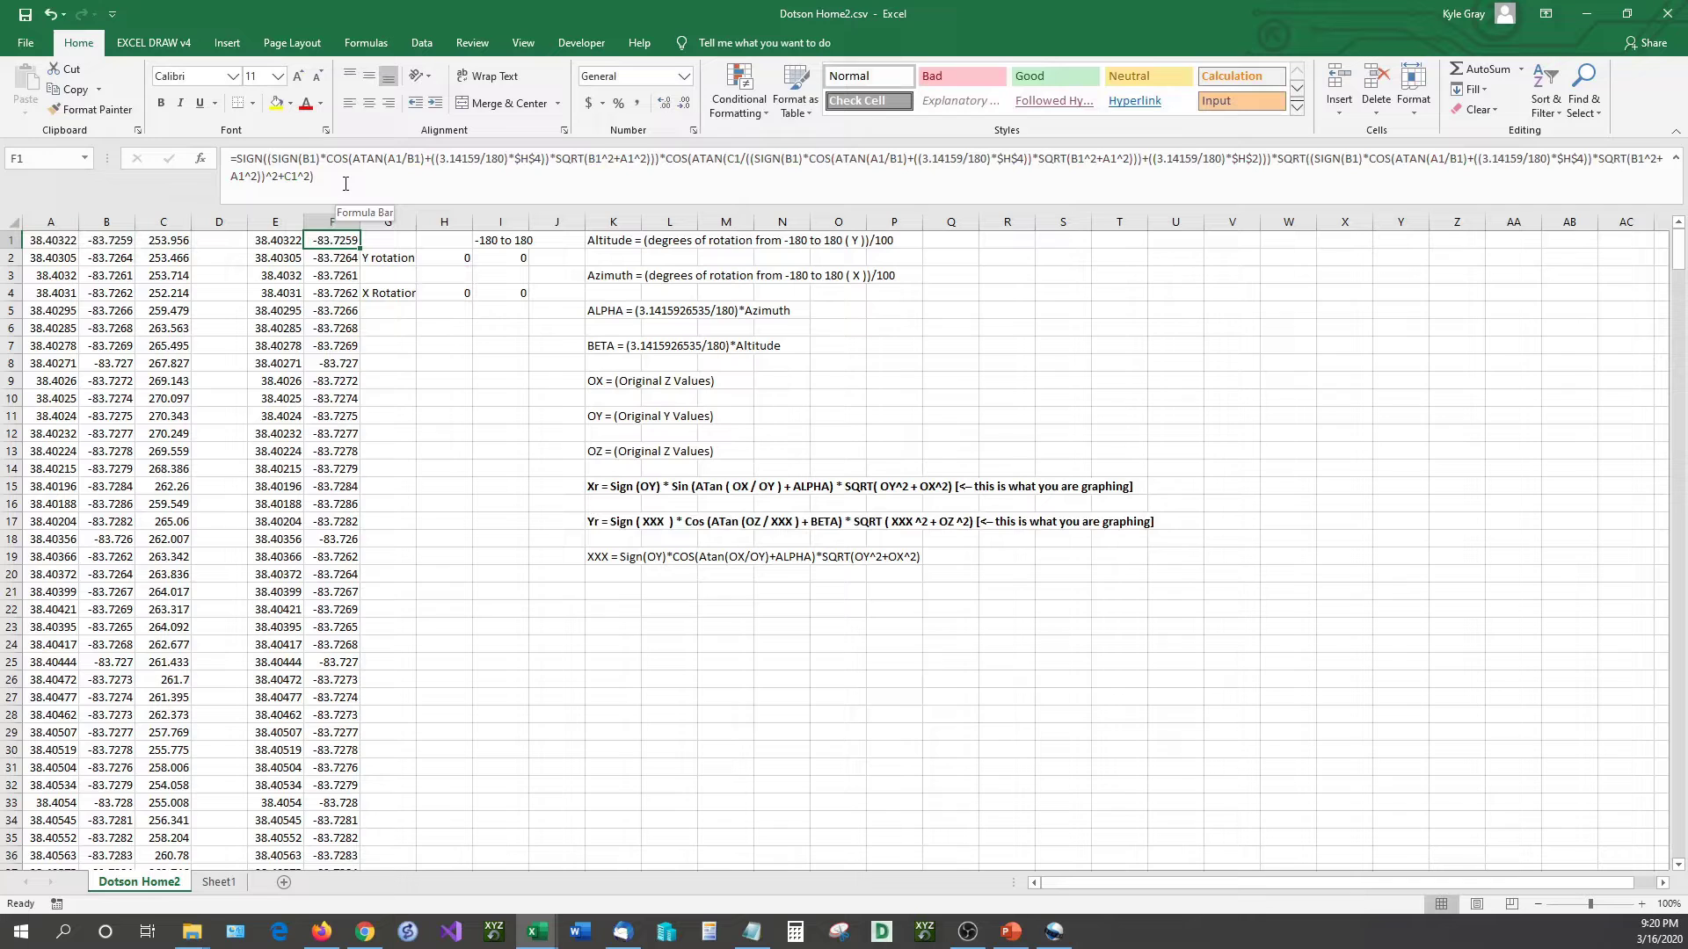
click(405, 345)
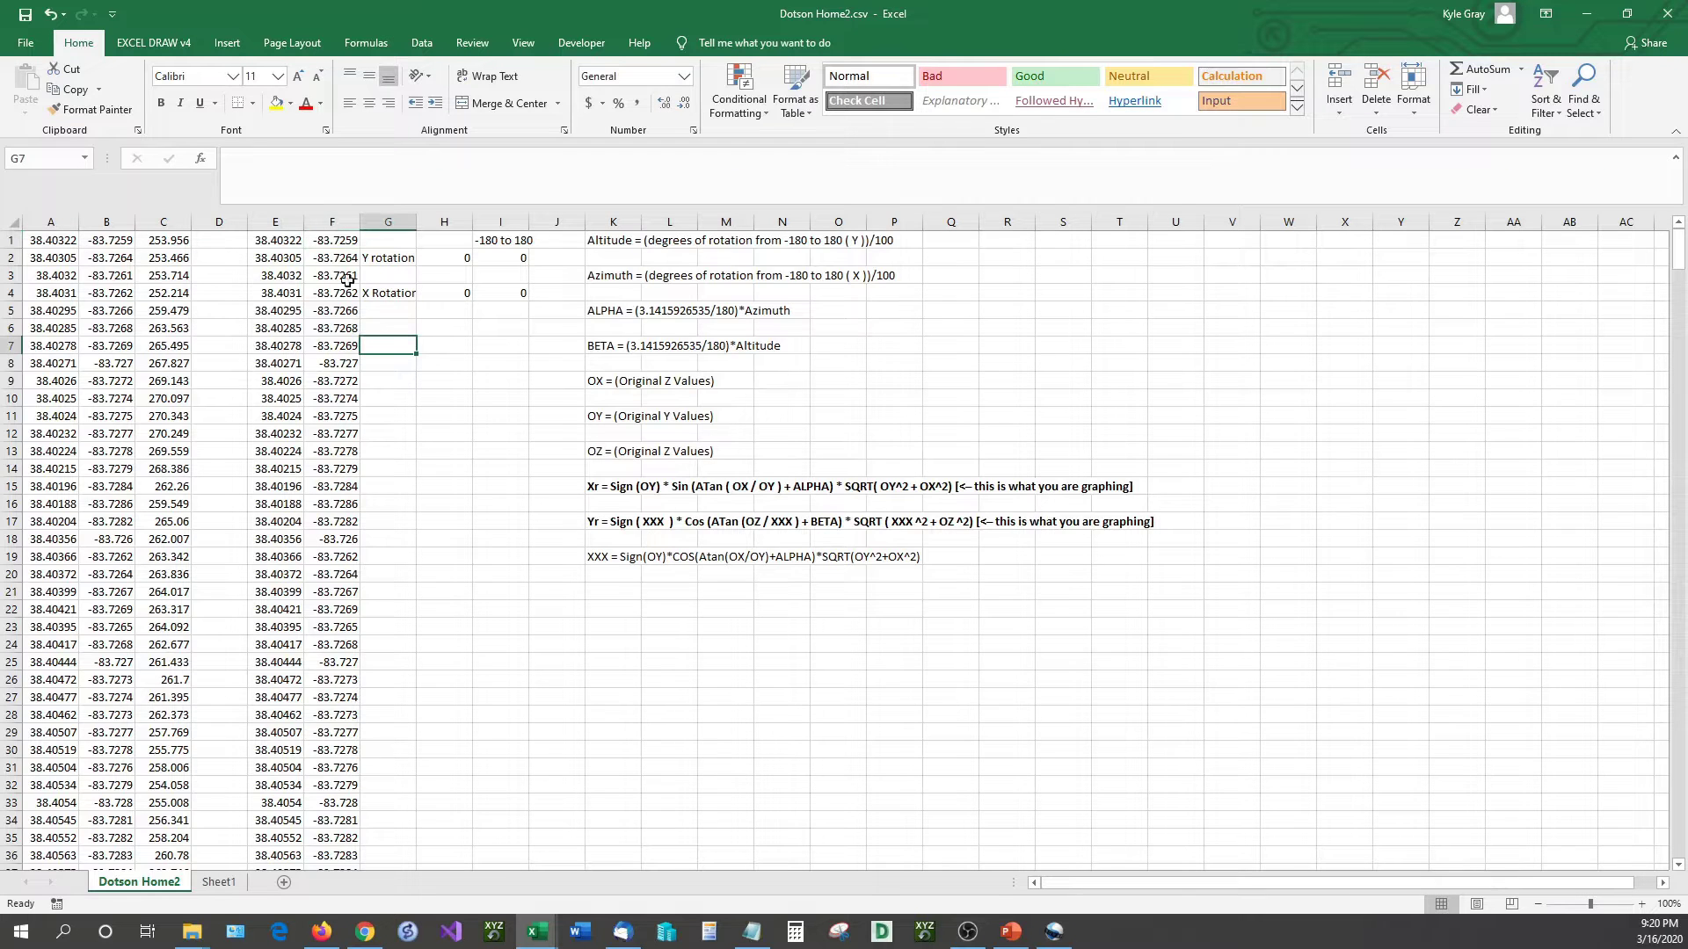
Insert a plain scatter chart of columns E:F and place it beside the rotation inputs.
click(299, 225)
drag(304, 227, 334, 225)
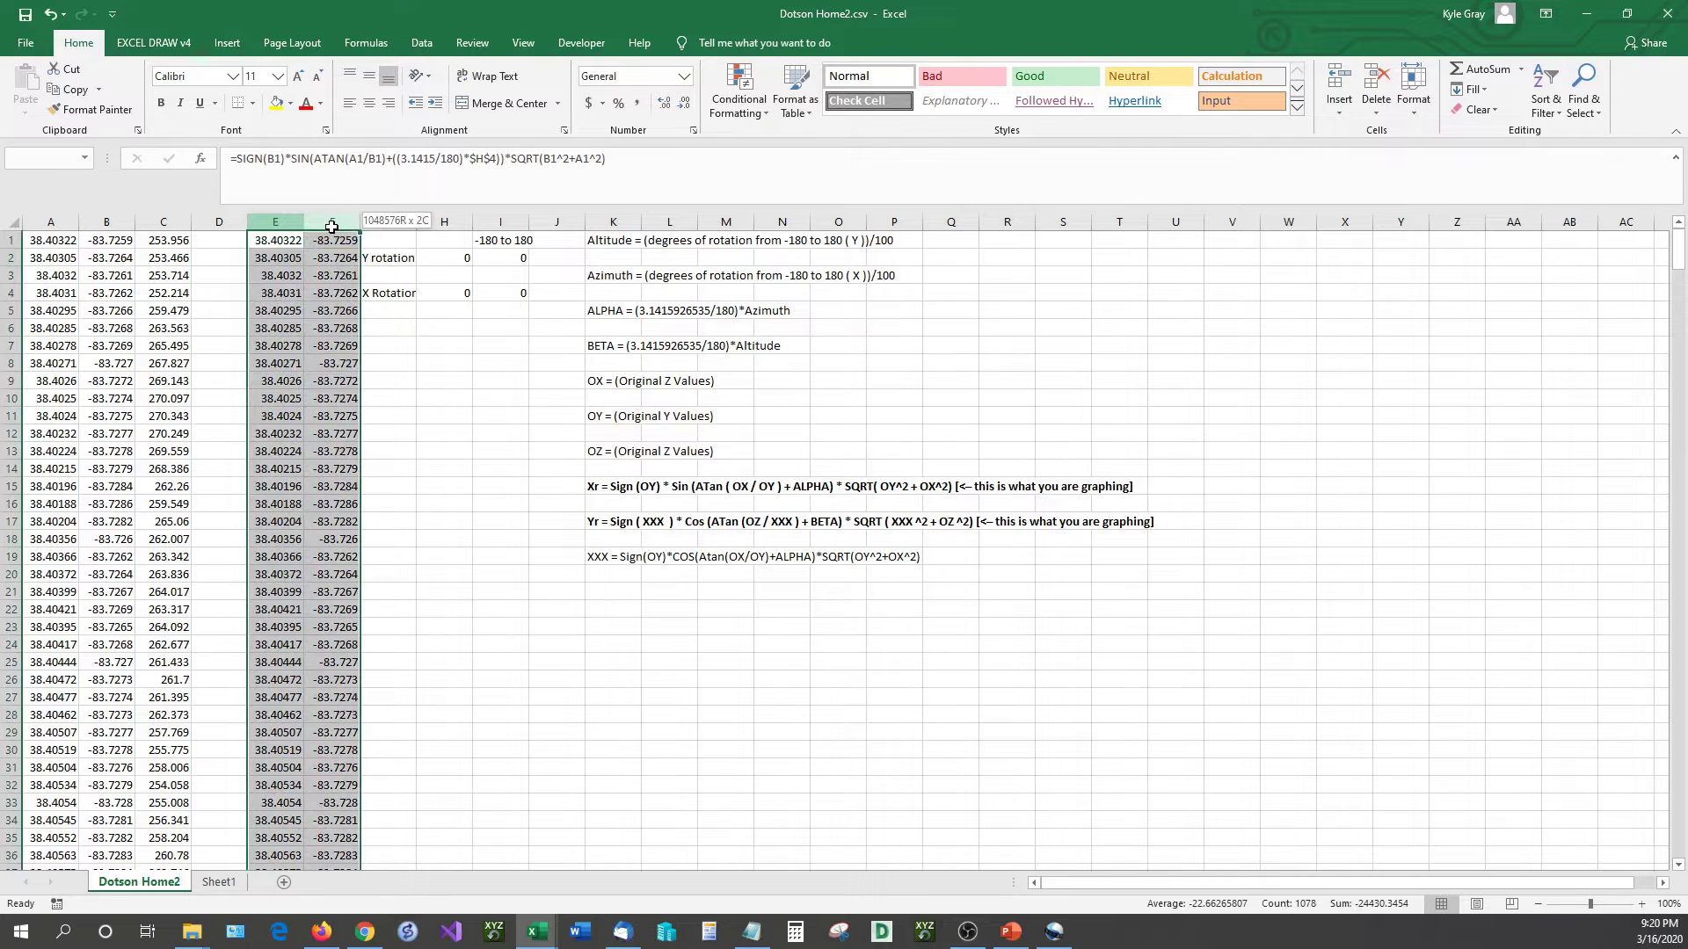
click(227, 42)
click(700, 109)
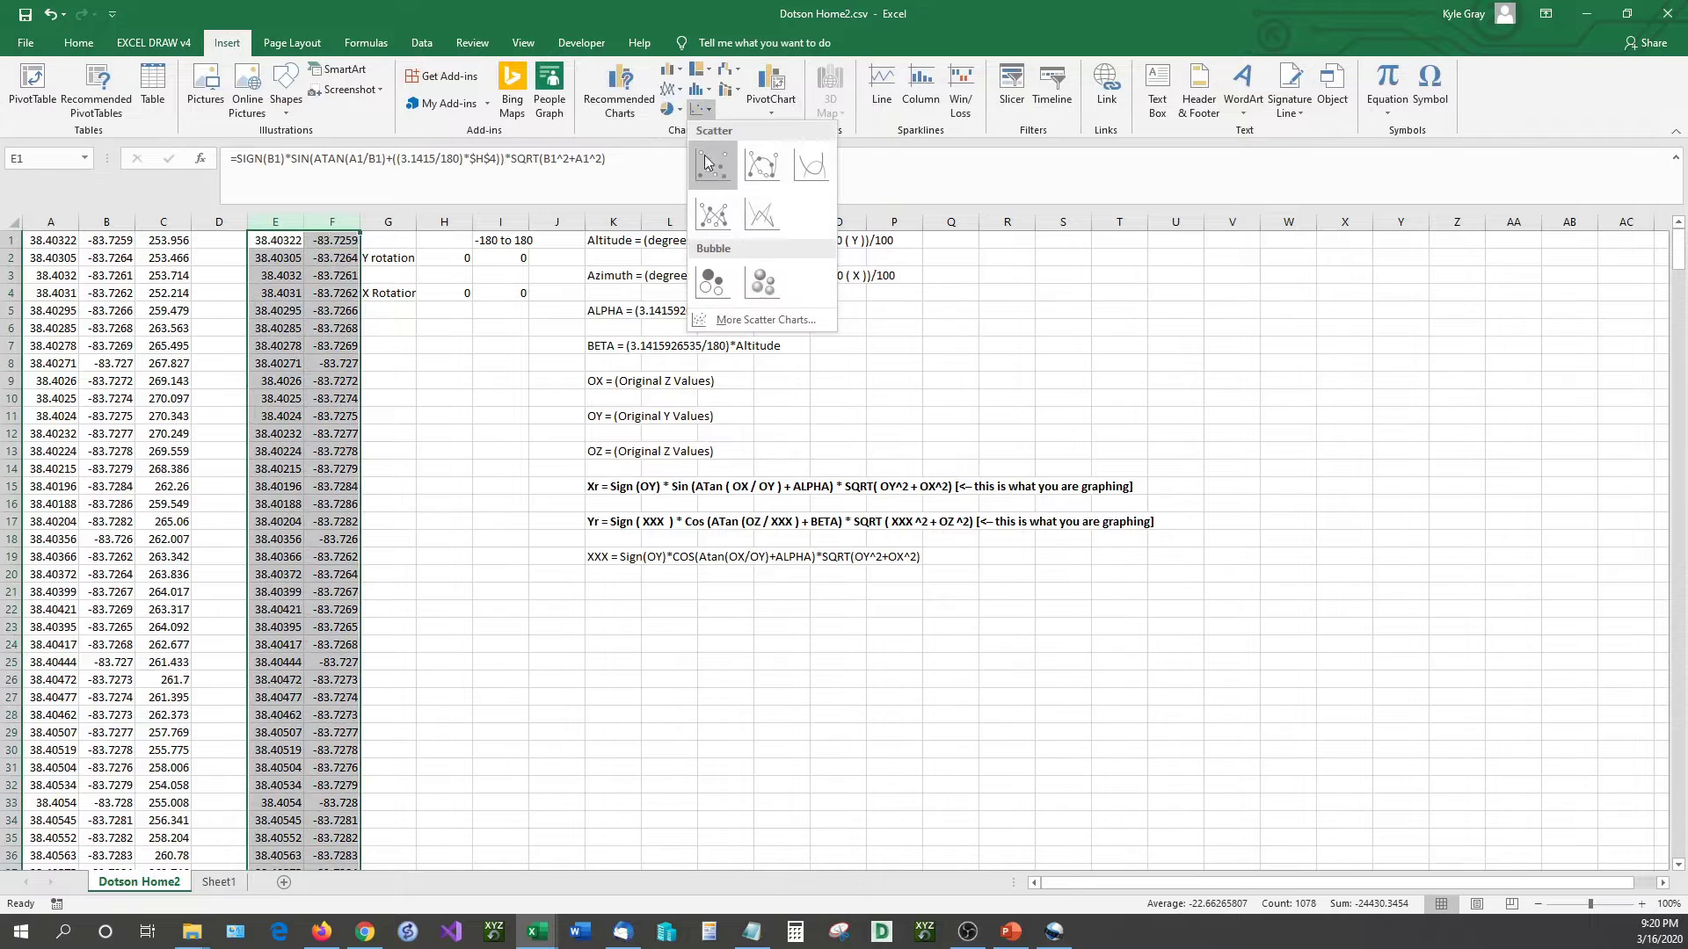
click(712, 168)
drag(1063, 656, 1348, 833)
drag(550, 278, 618, 264)
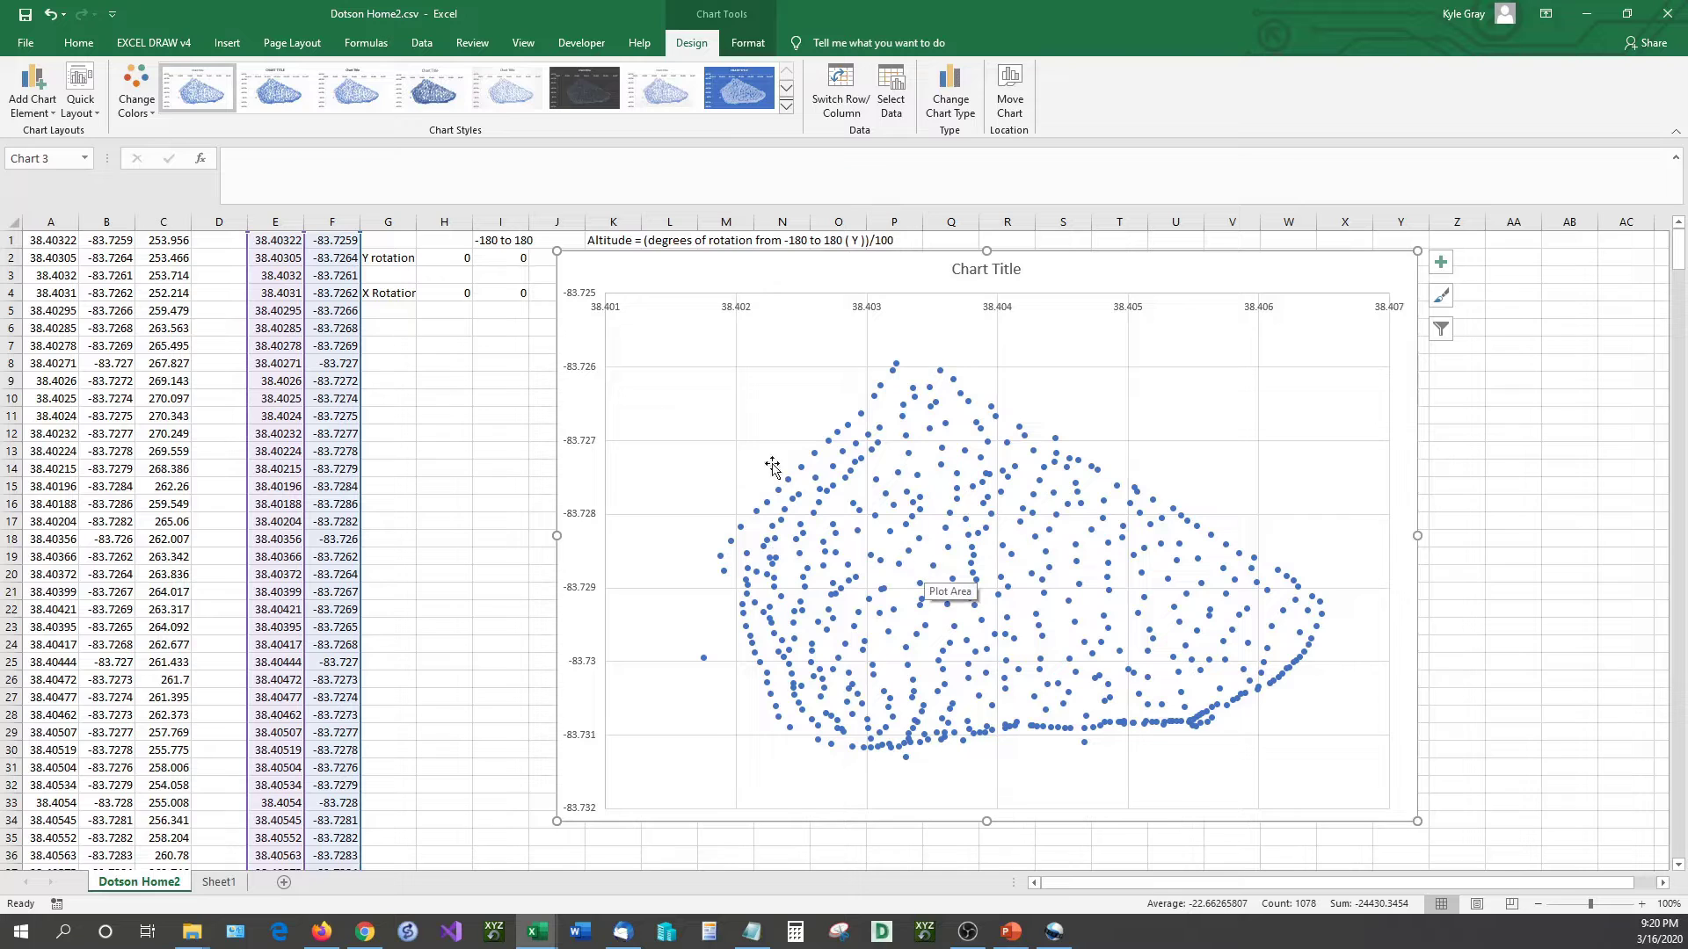
click(502, 258)
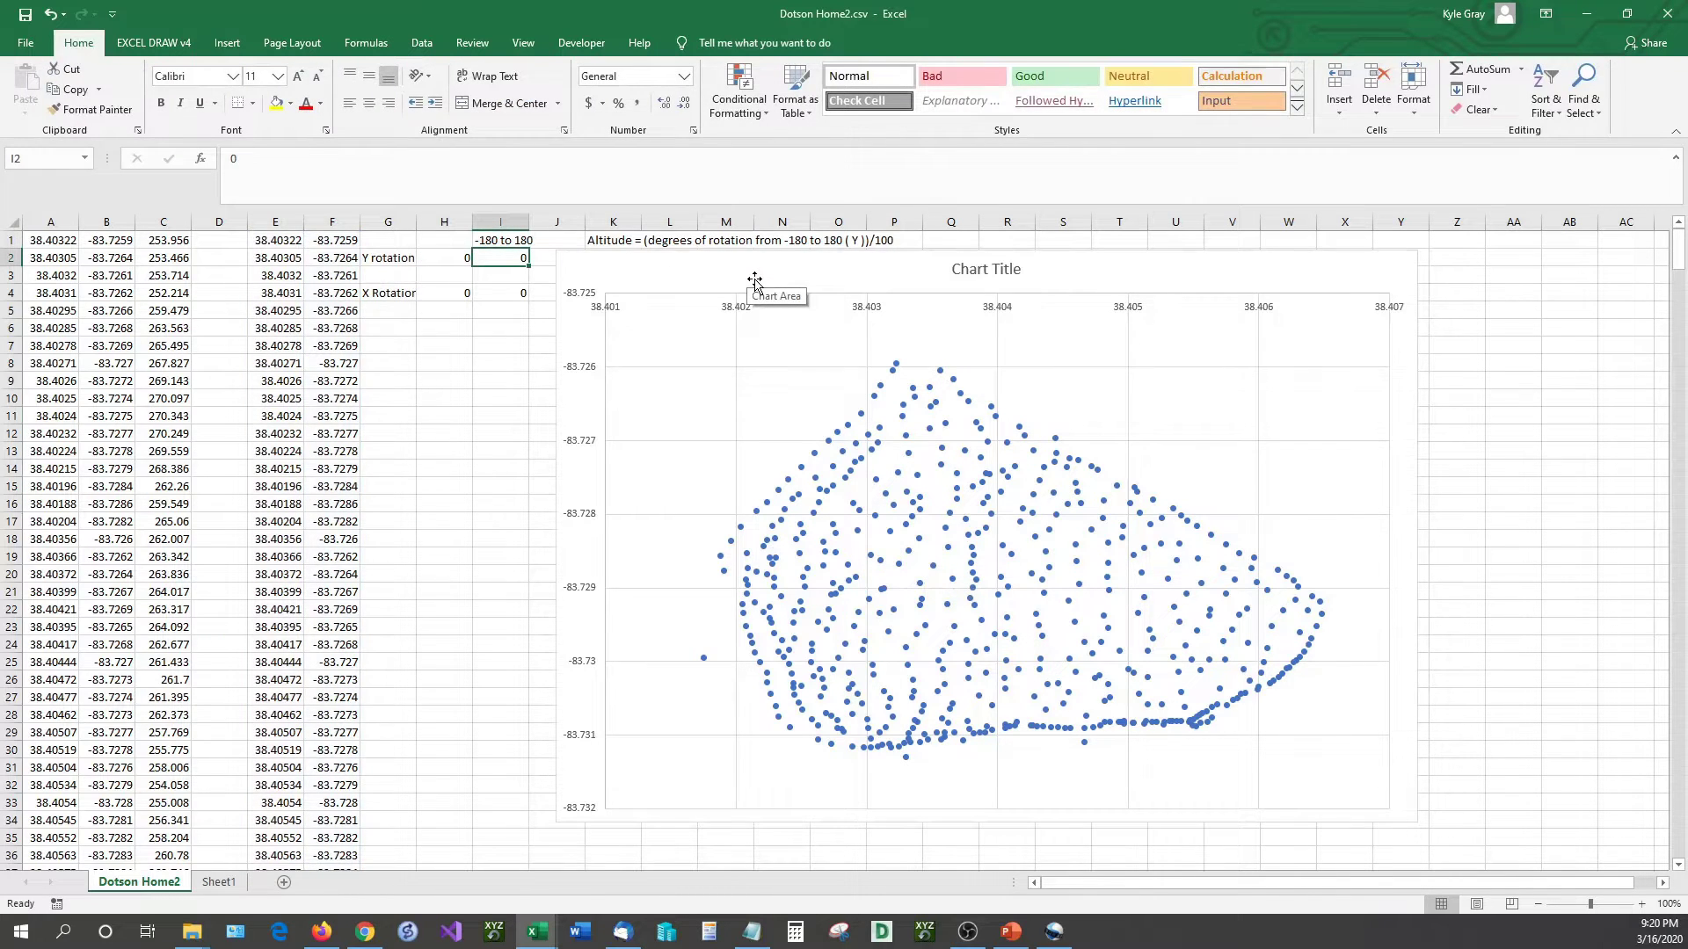
Step the Y rotation in I2 through 25, 50 and 75 up to 90.
text(25)
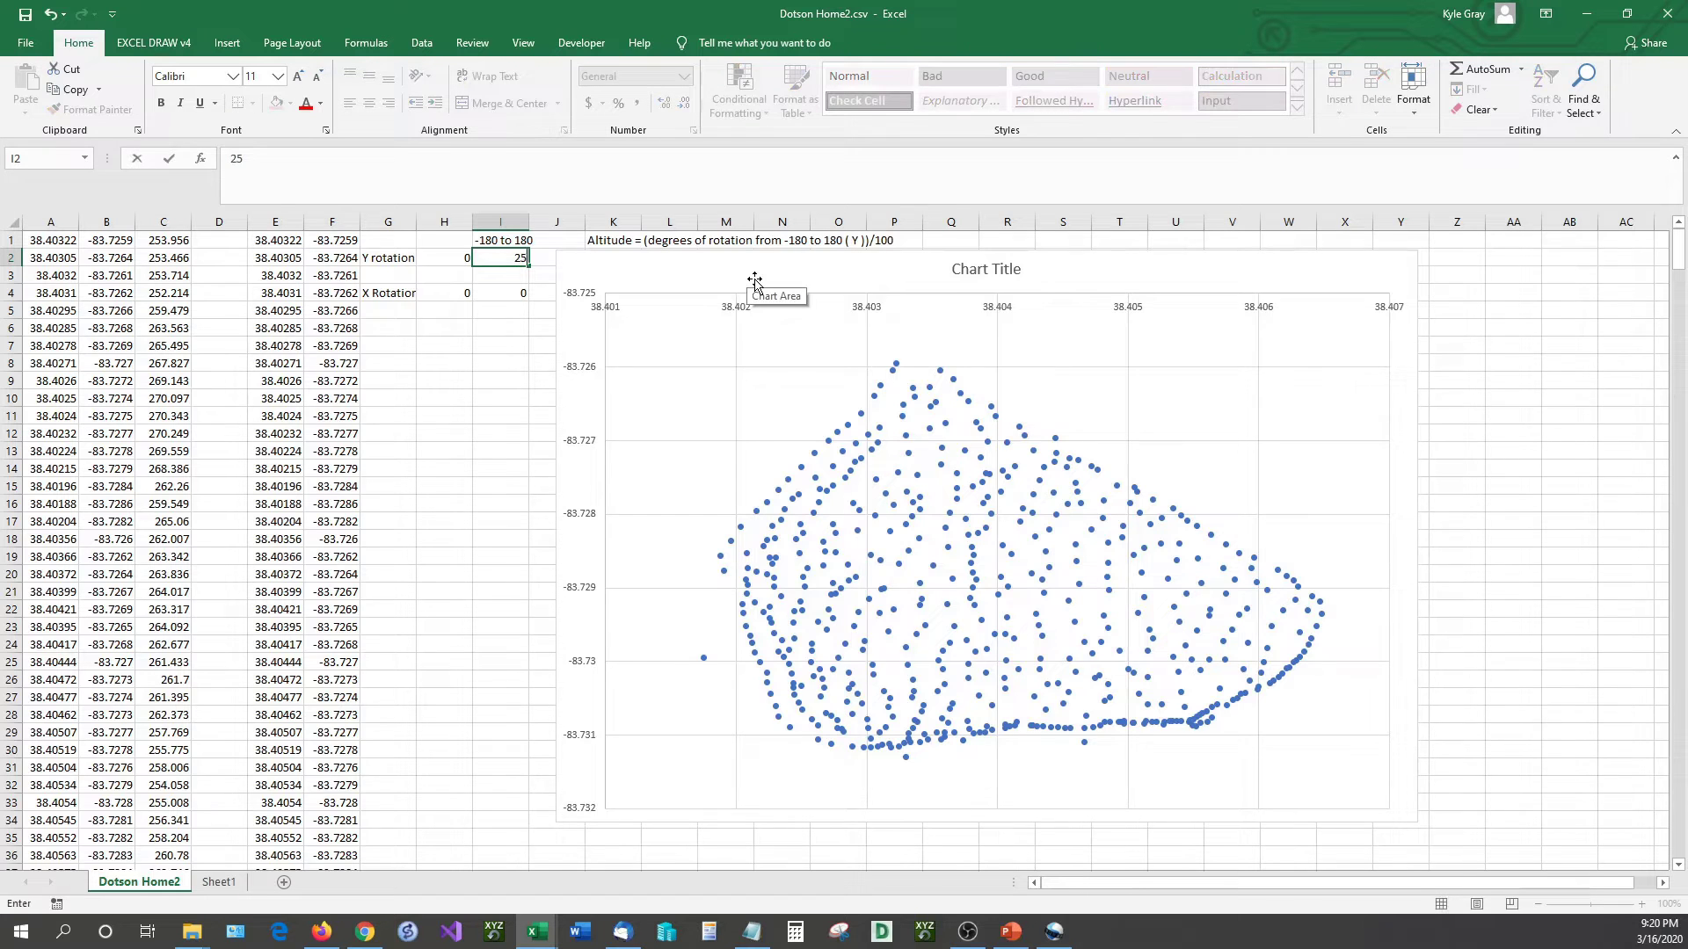
key(Return)
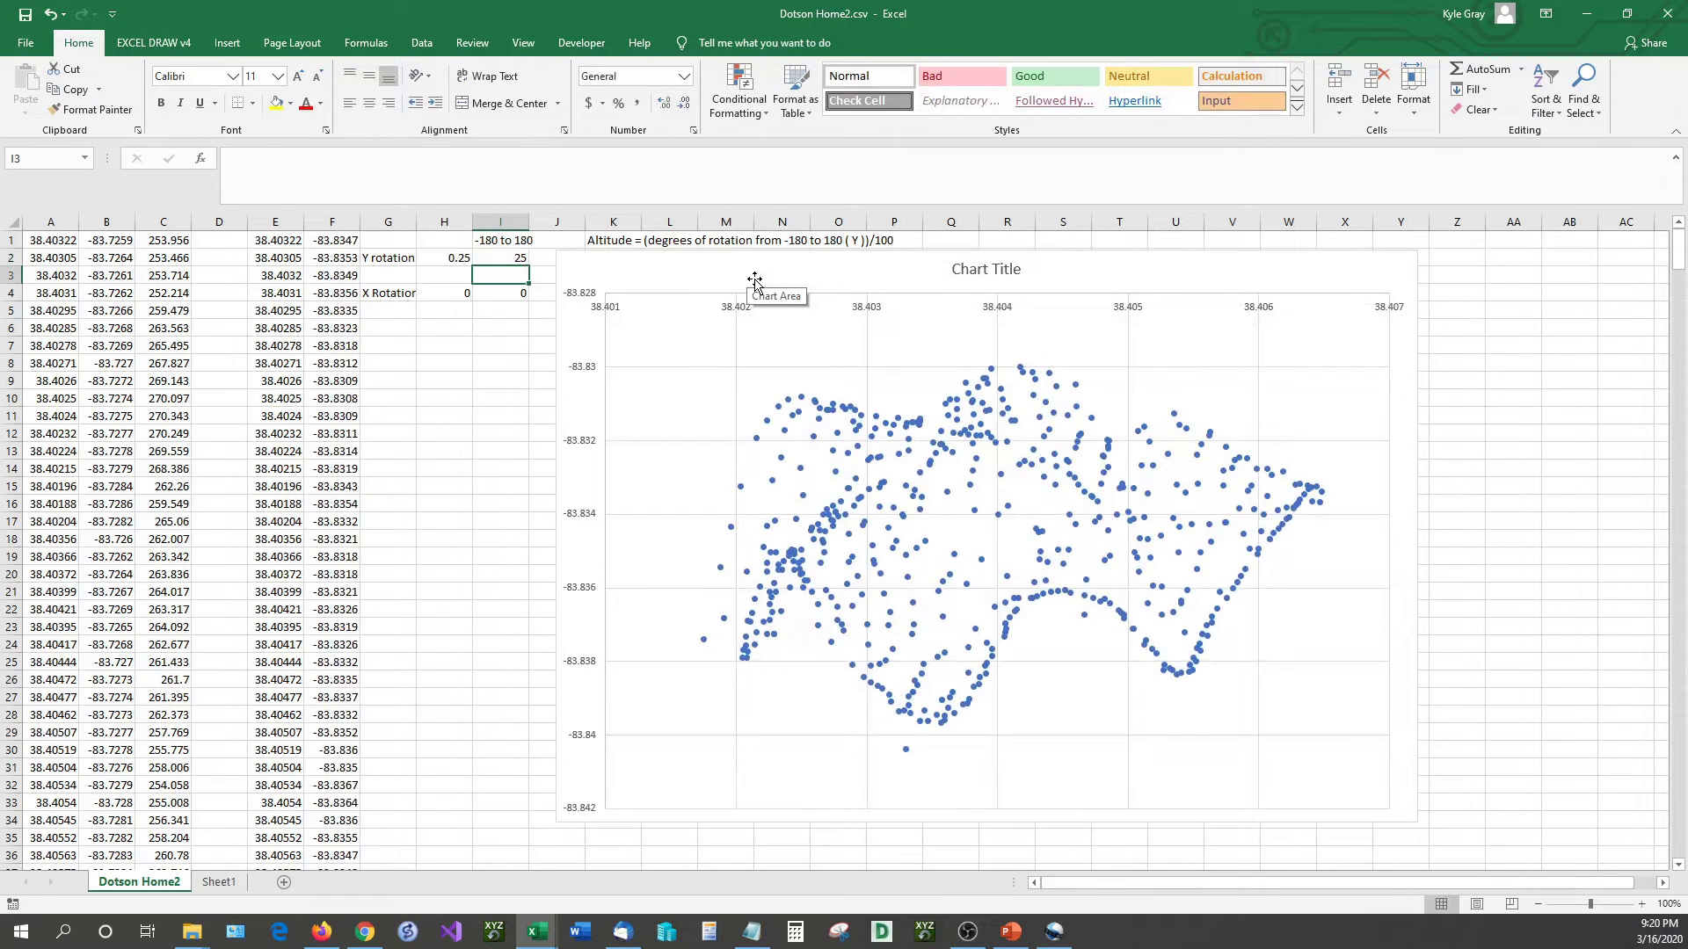
key(Up)
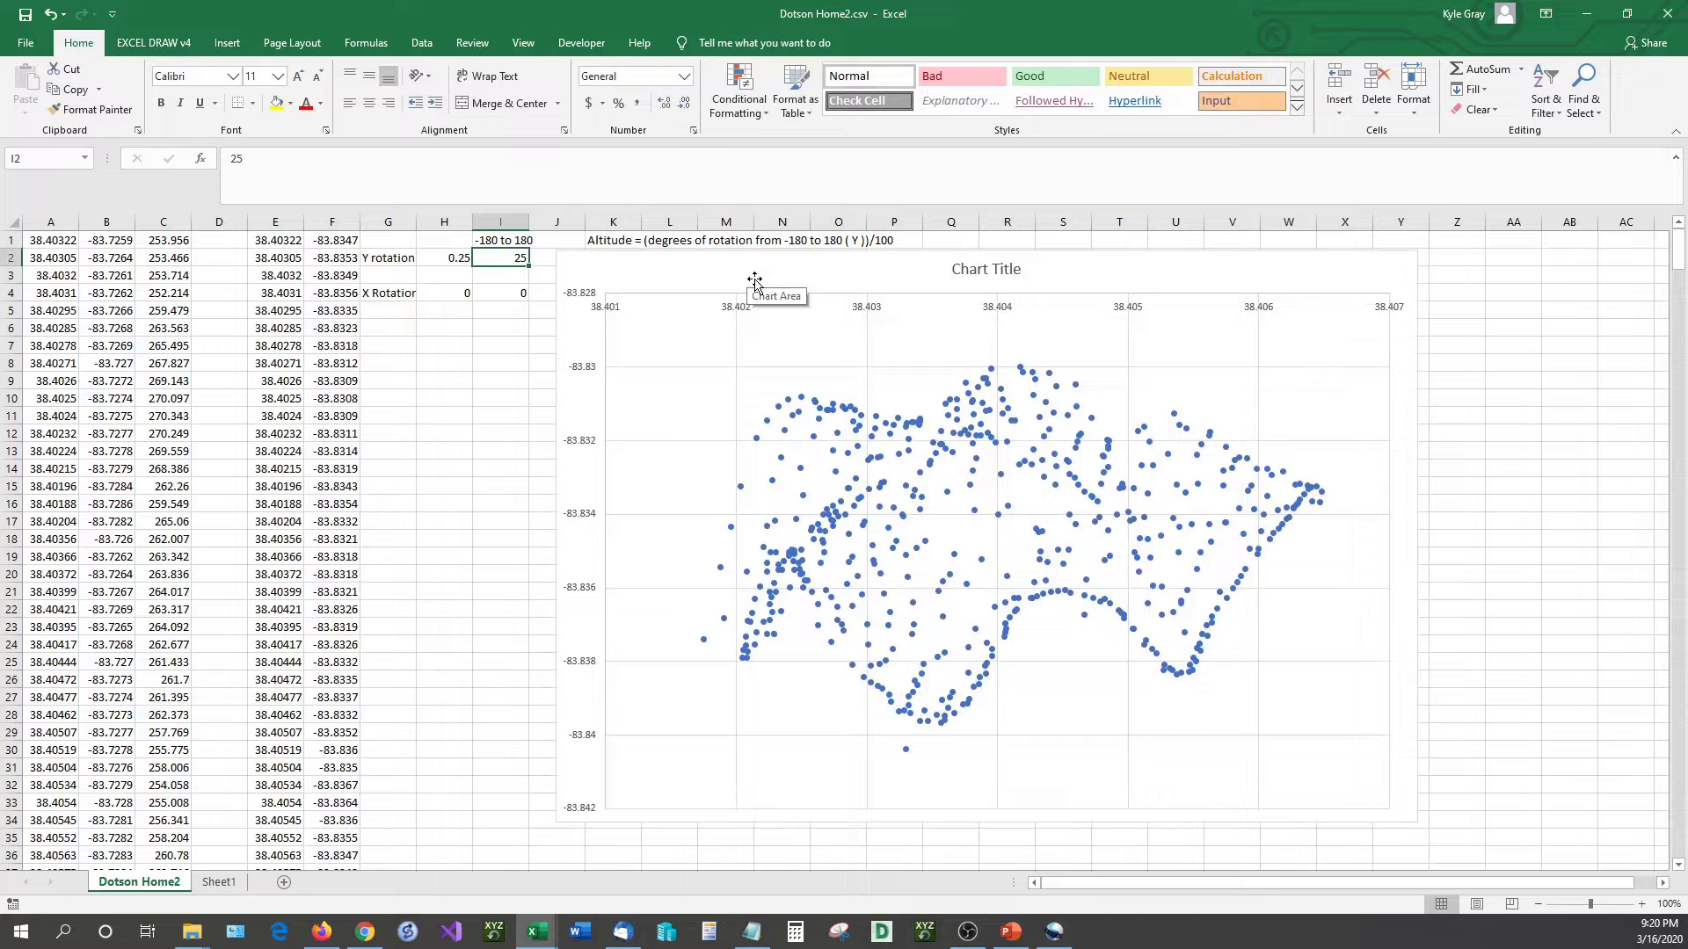
text(50)
key(Return)
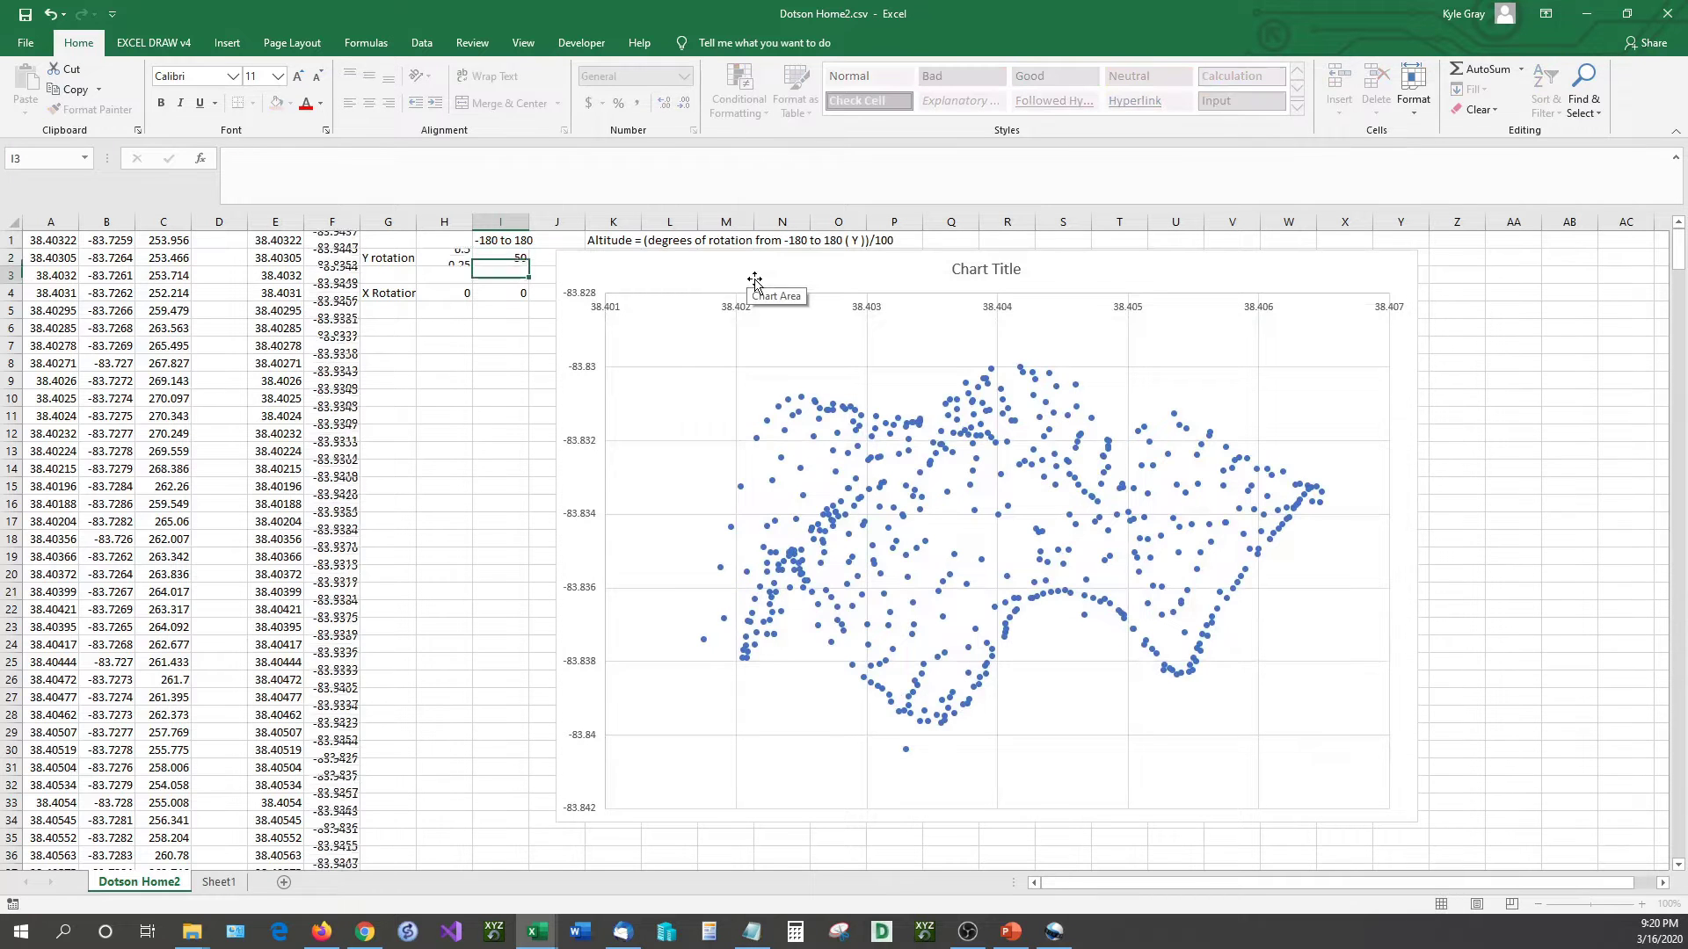
key(Up)
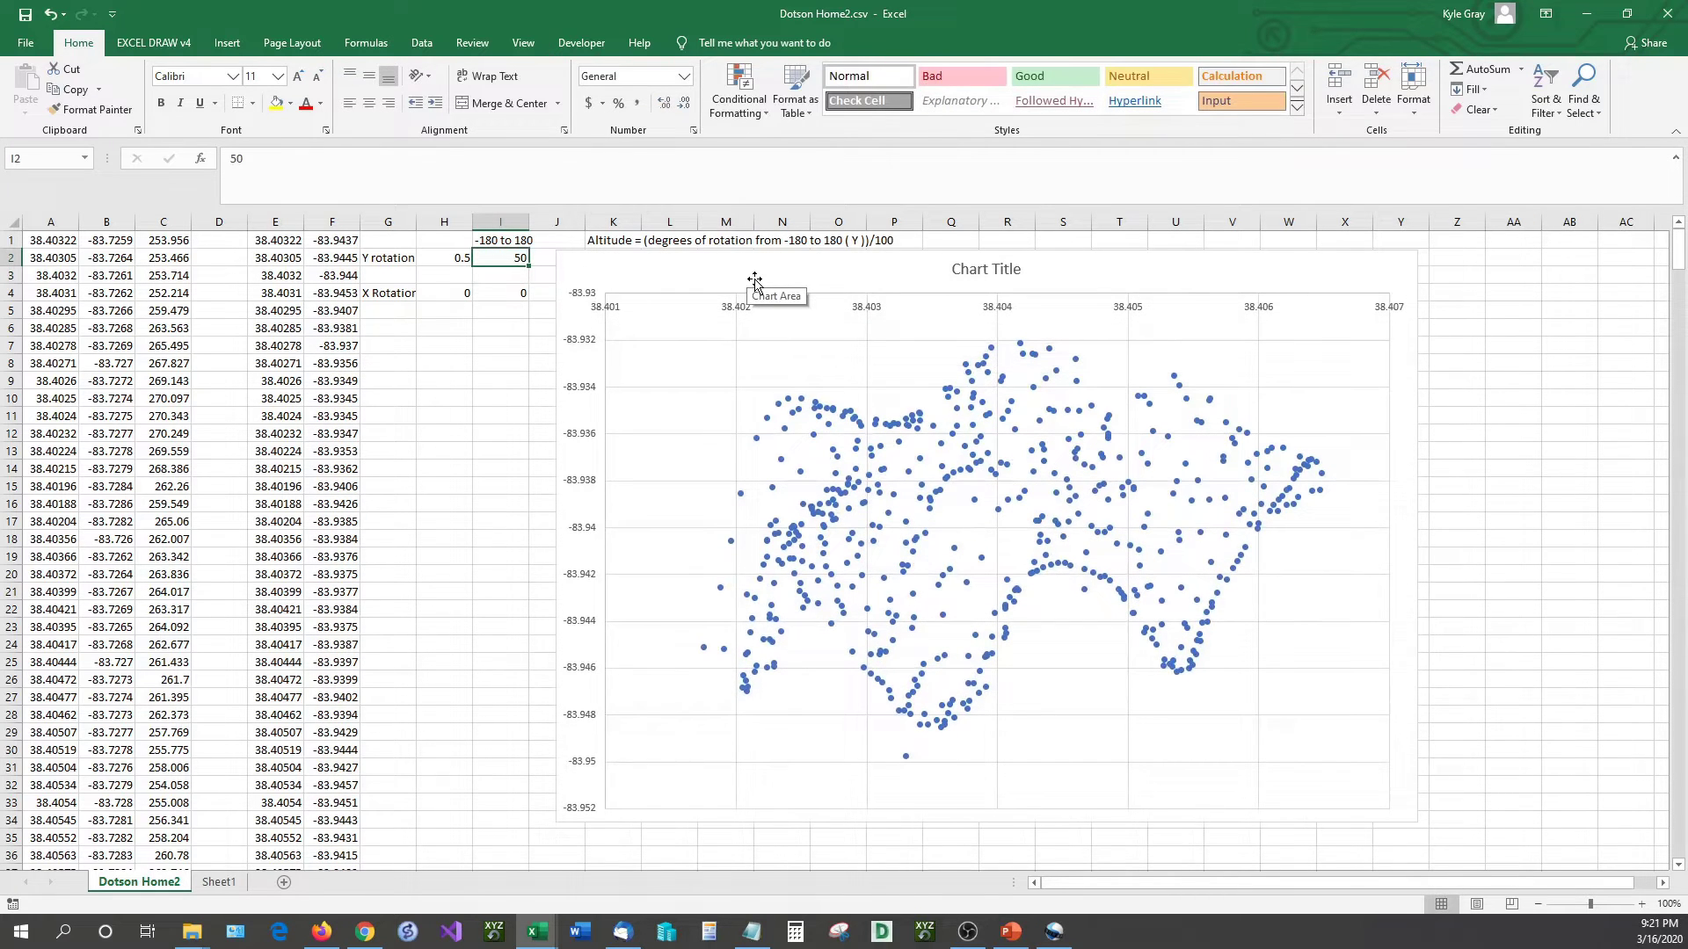
text(75)
key(Return)
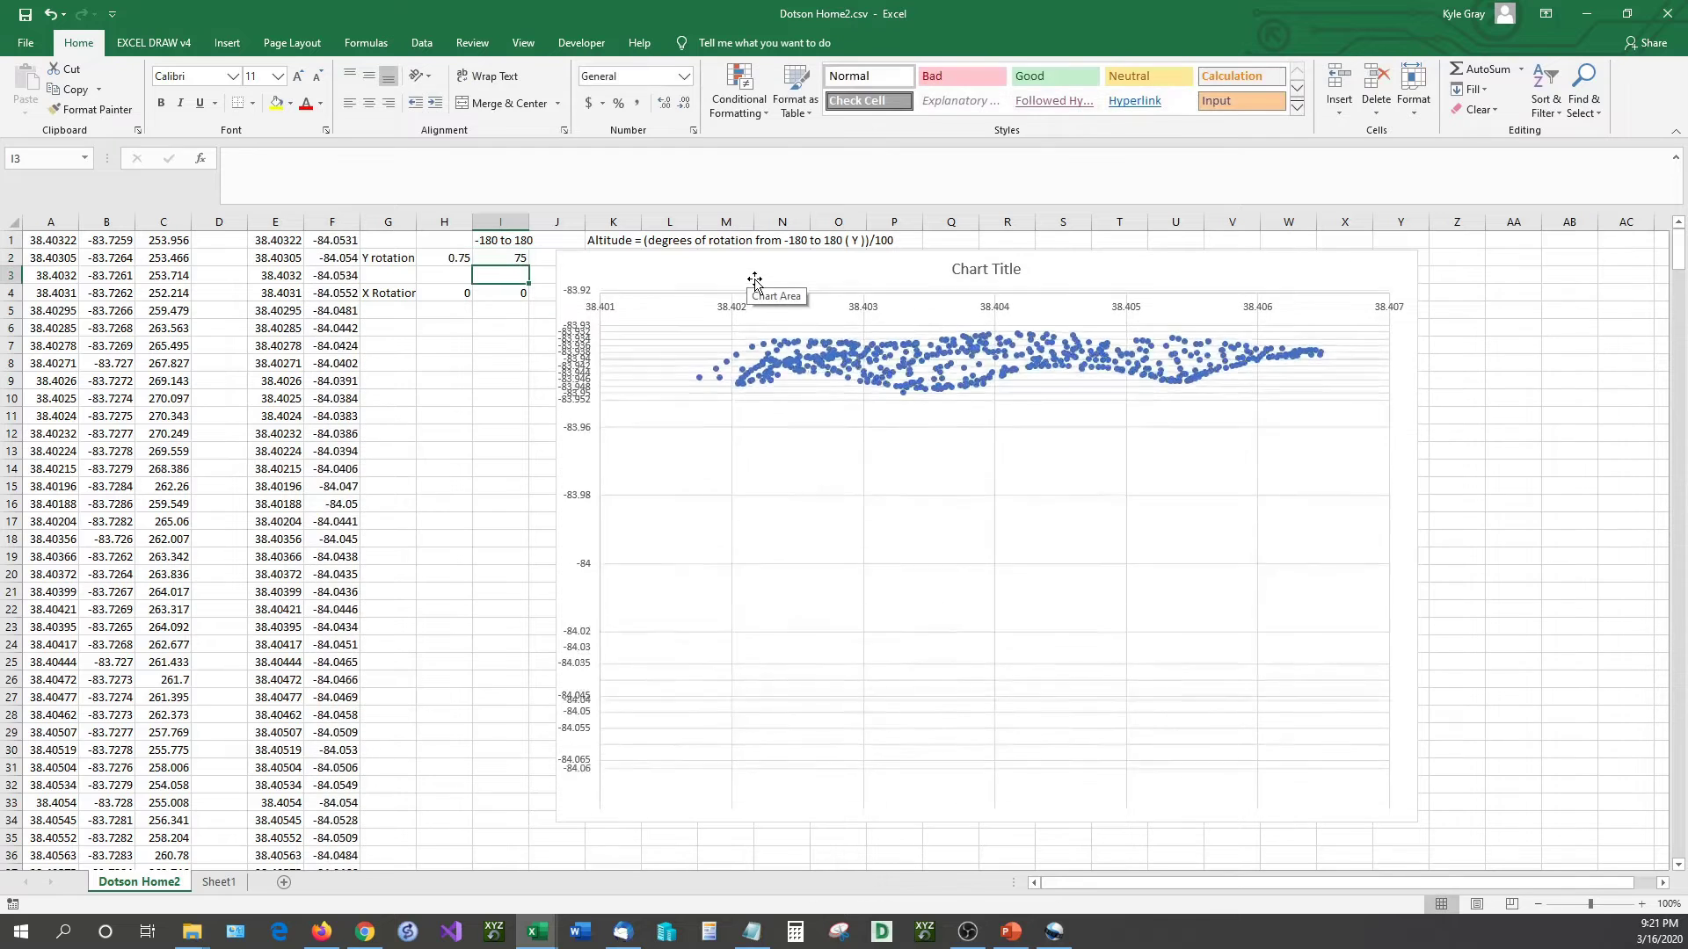
key(Up)
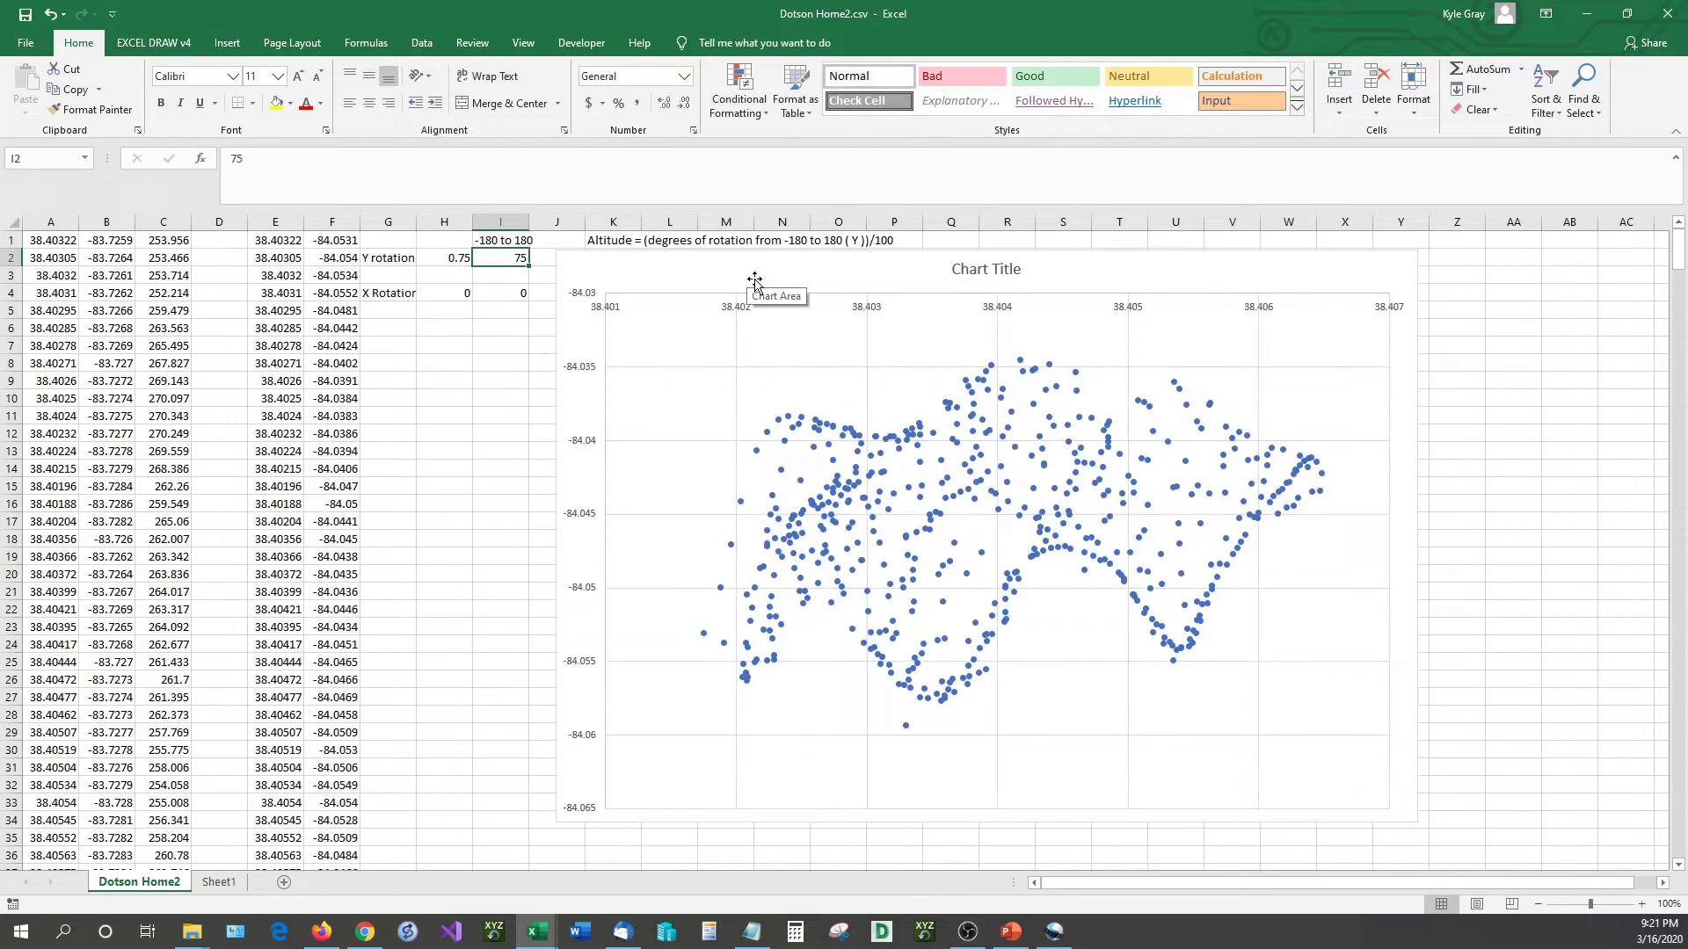
key(BackSpace)
key(BackSpace)
text(90)
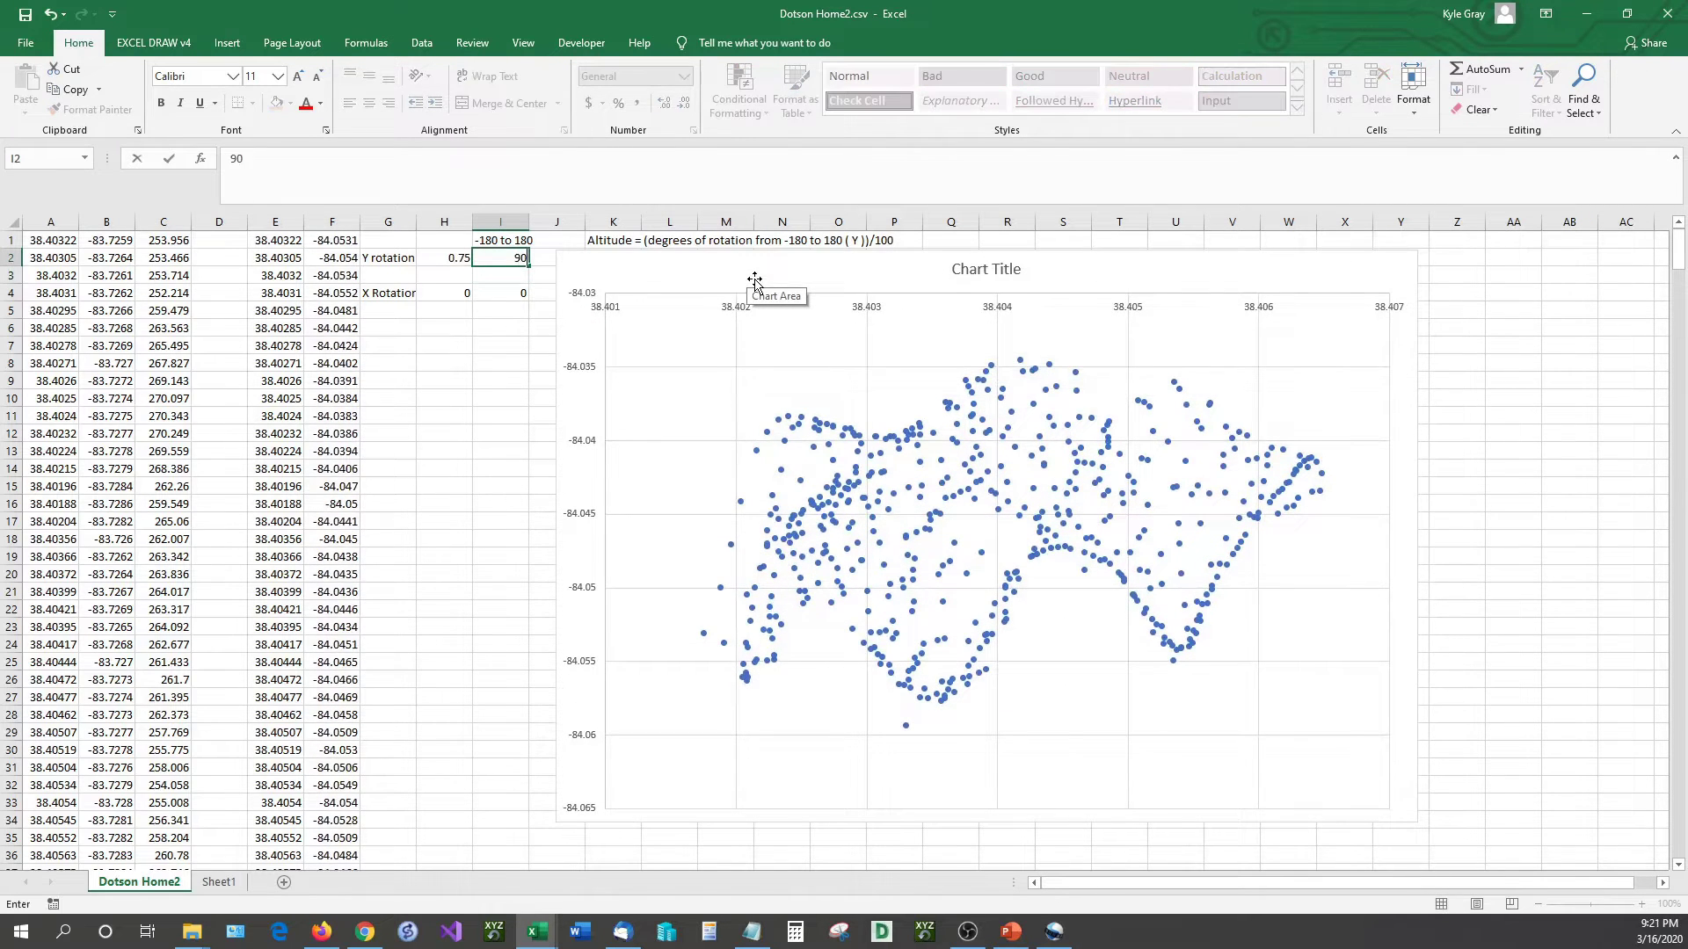
key(Return)
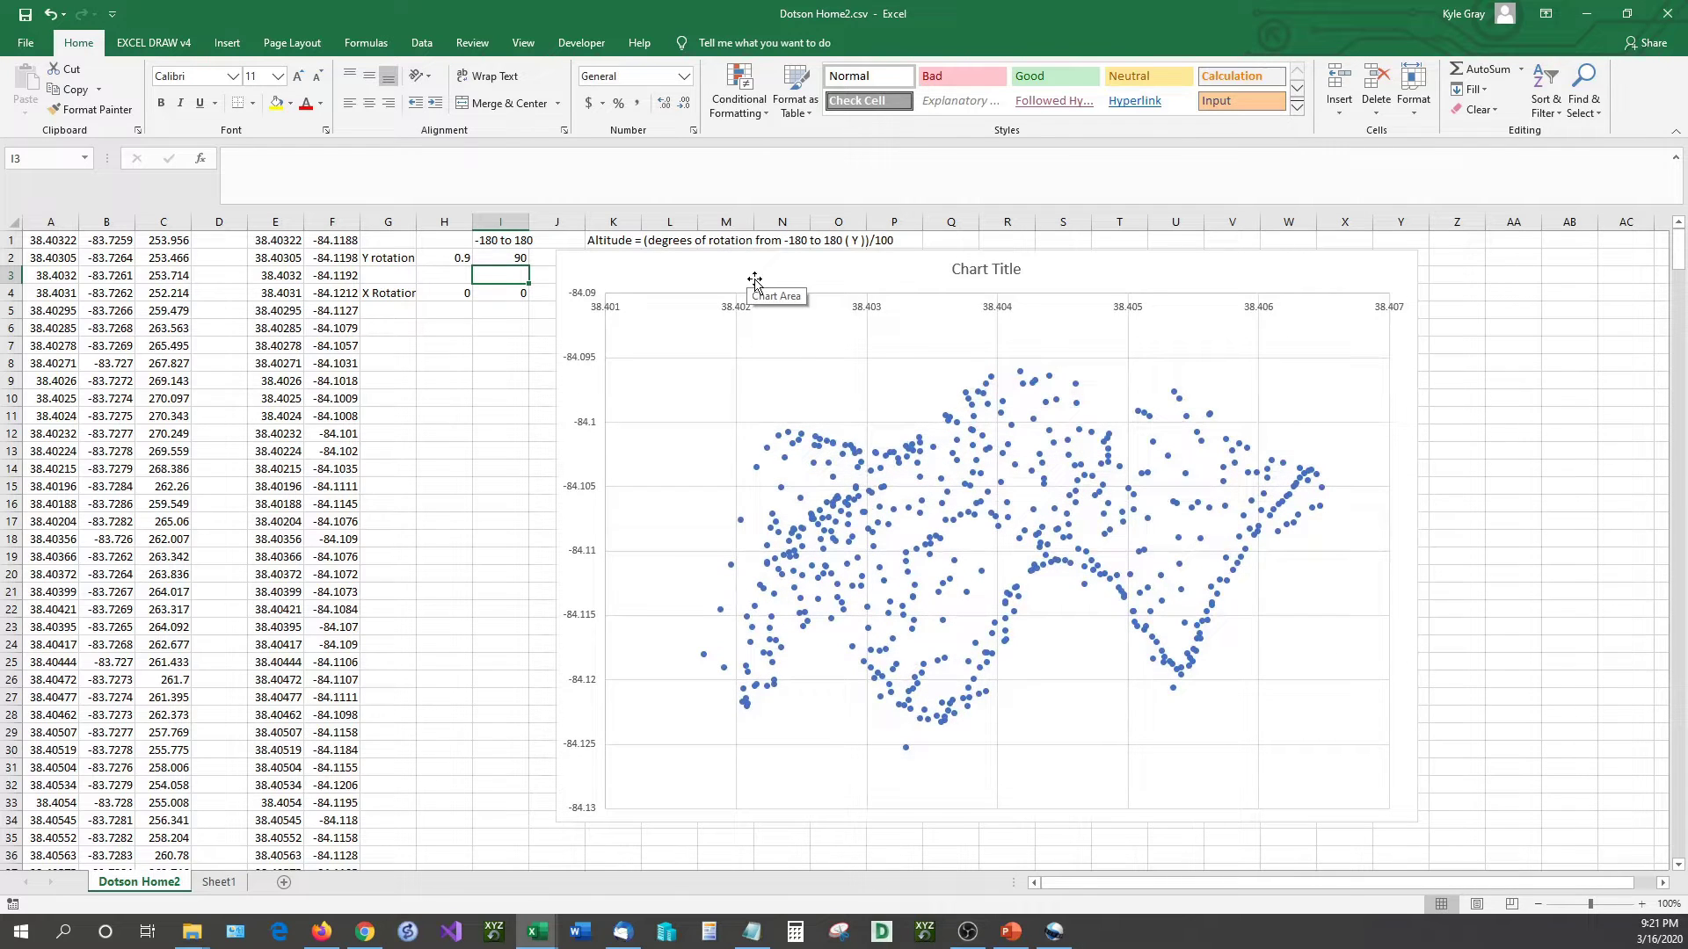
Step the X rotation in I4 through 25, 50 and 75 up to 100.
key(Down)
text(25)
key(Return)
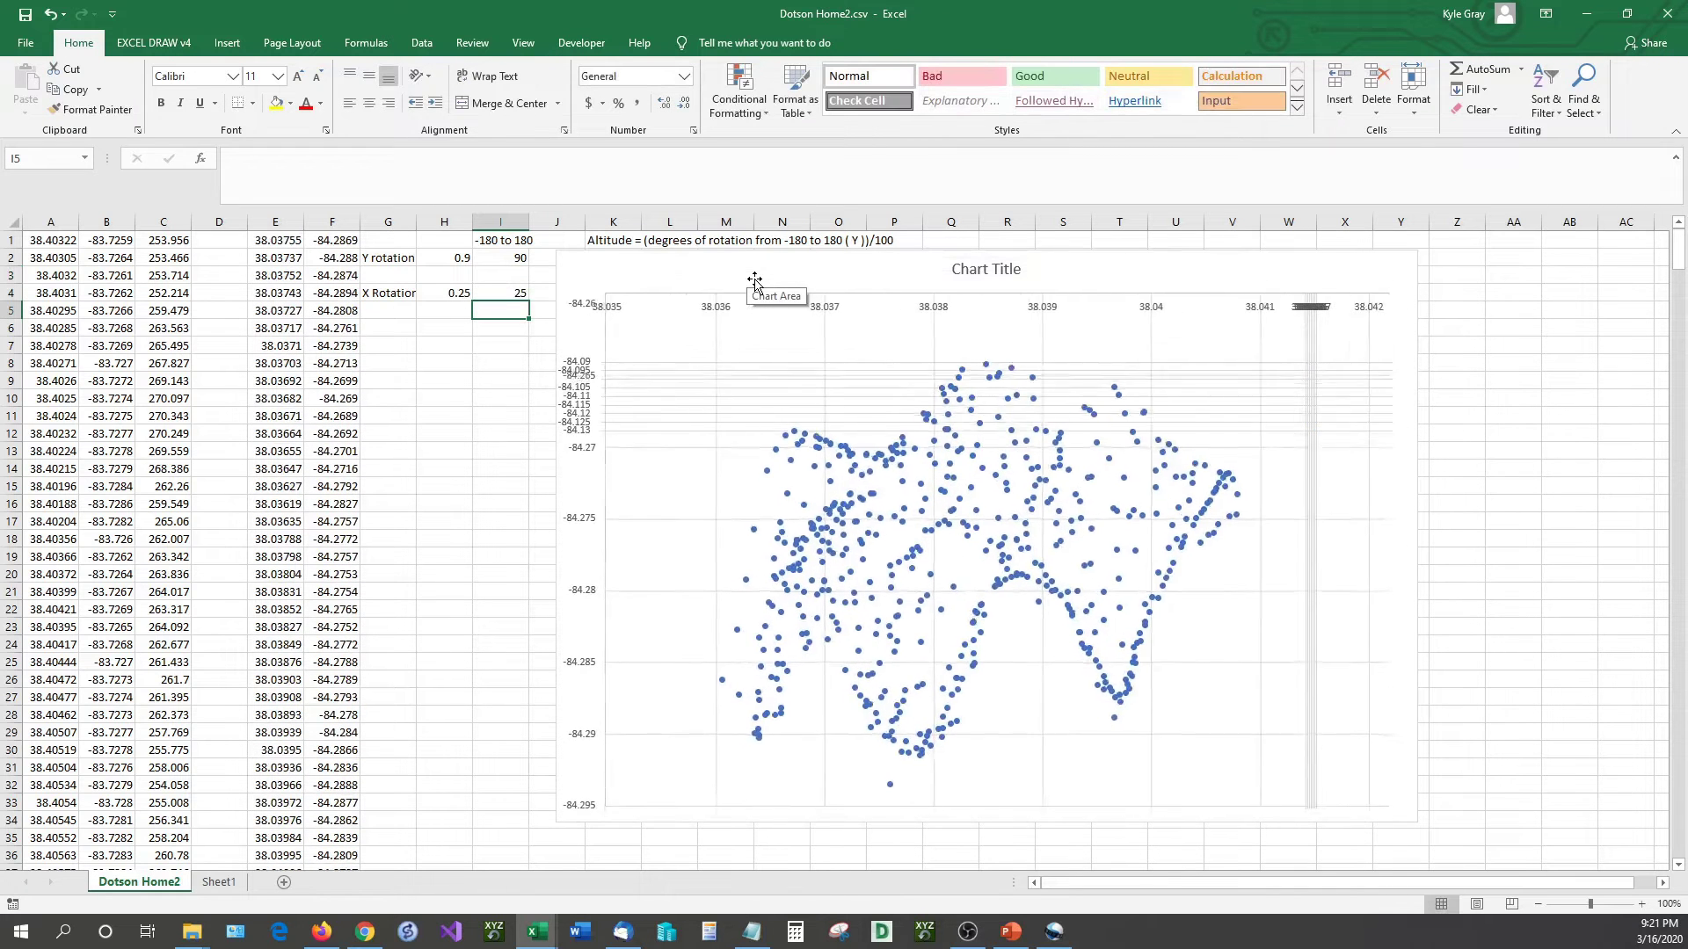
key(Up)
text(50)
key(Return)
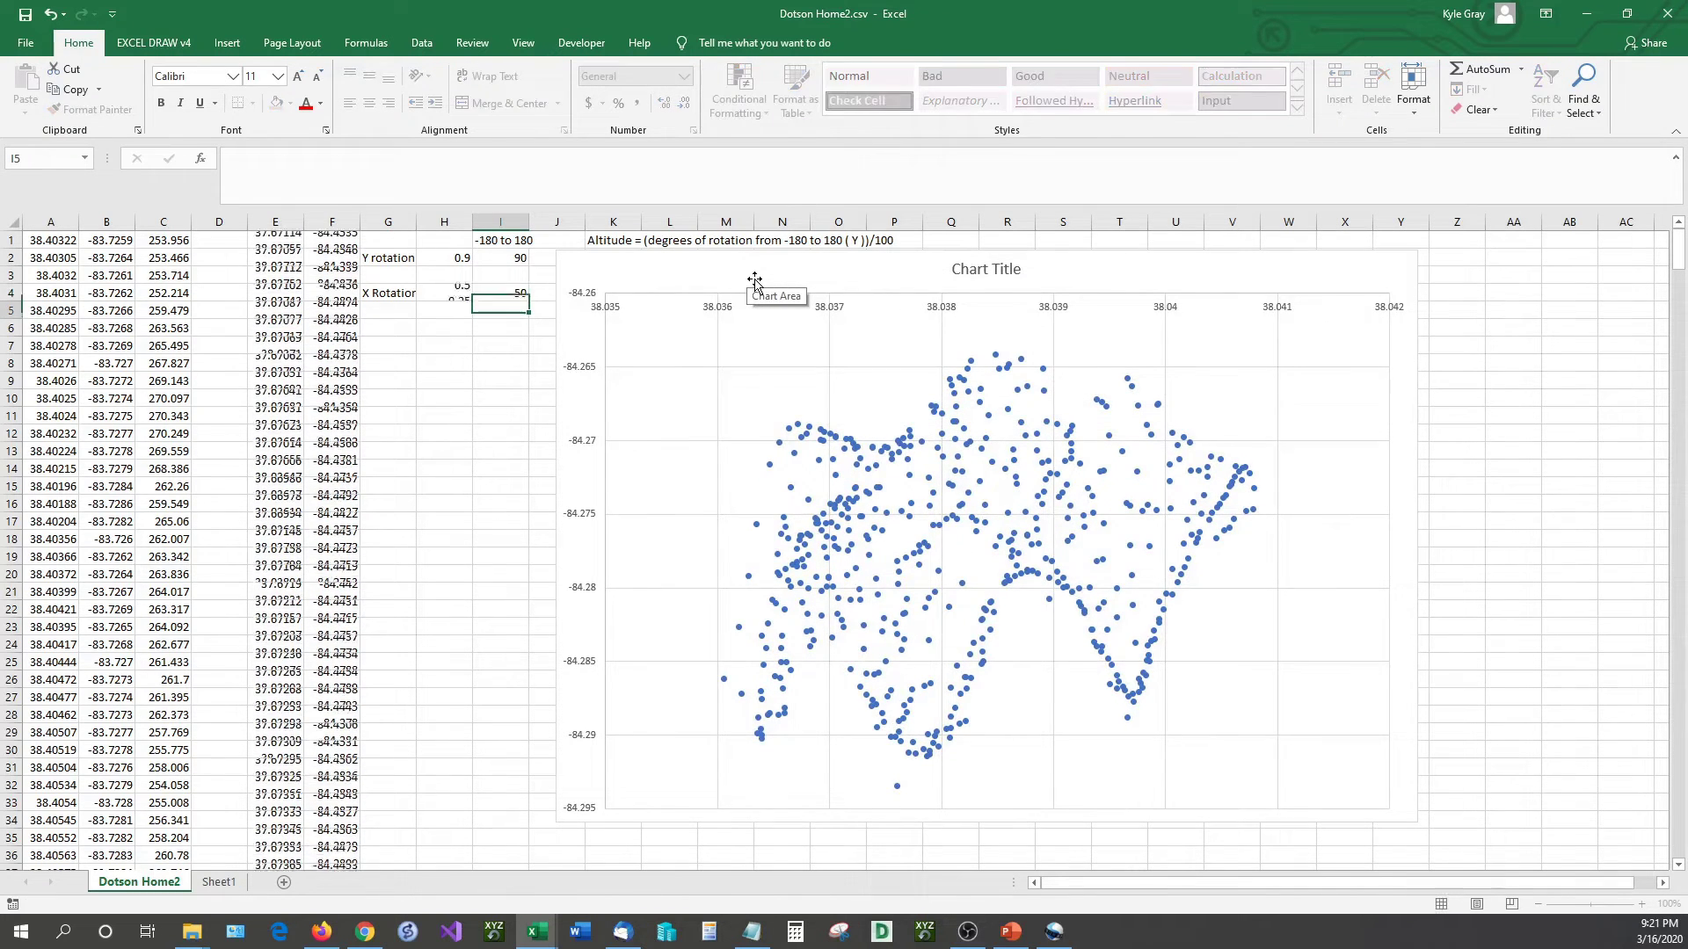
key(Up)
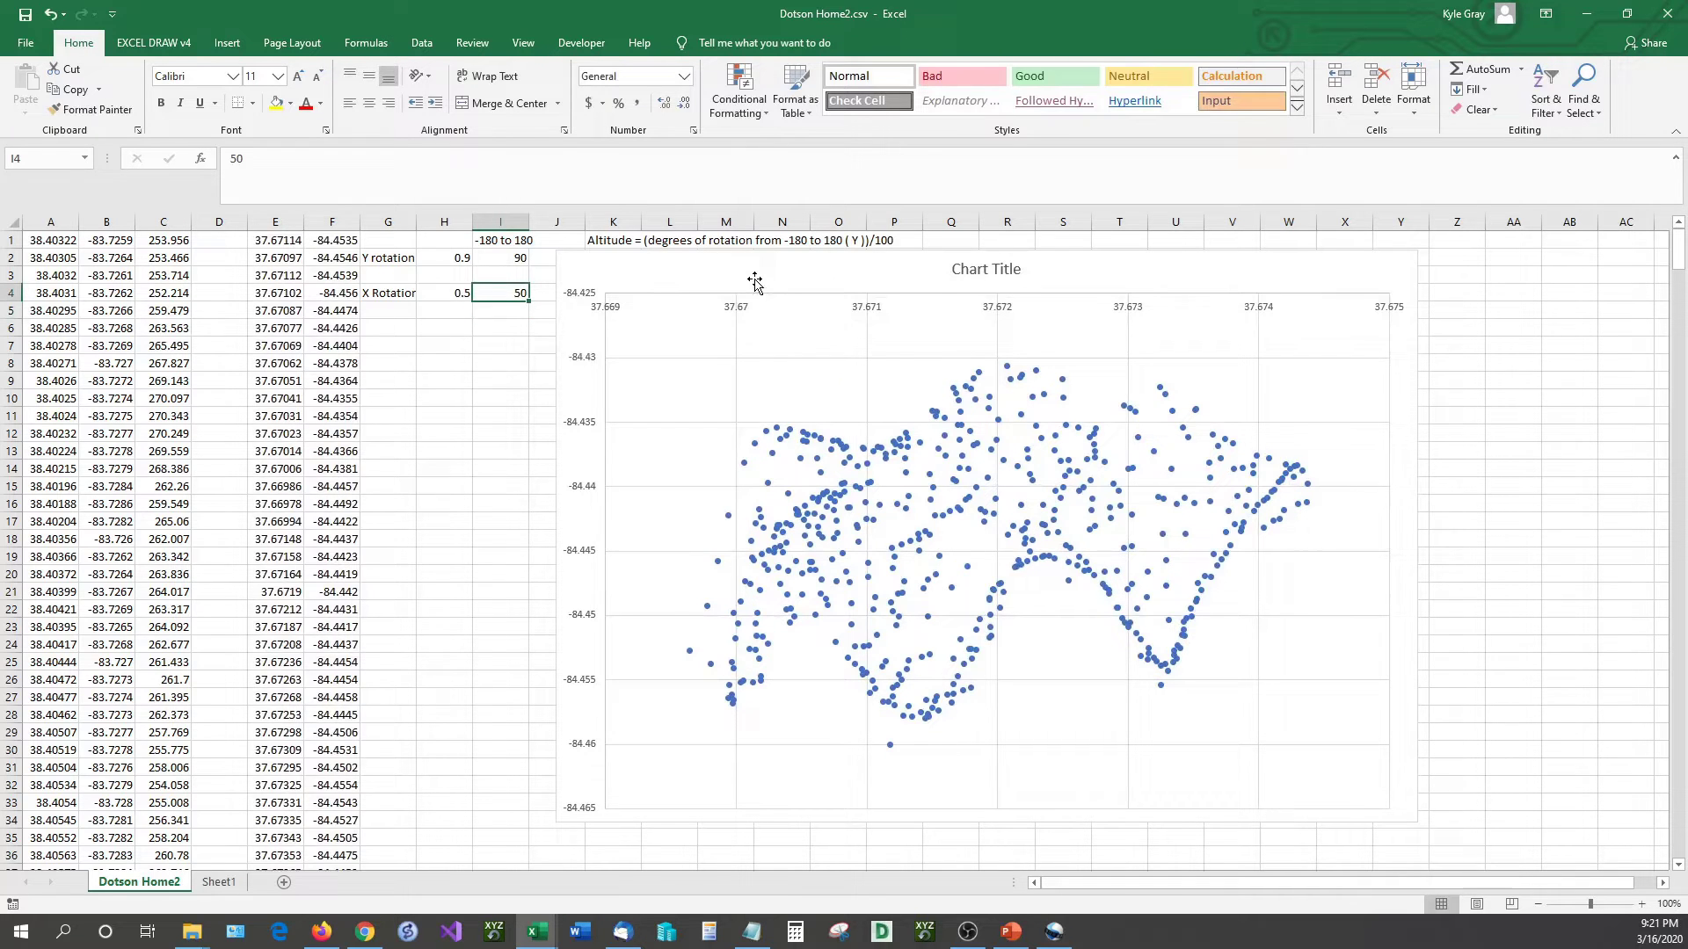
text(75)
key(Return)
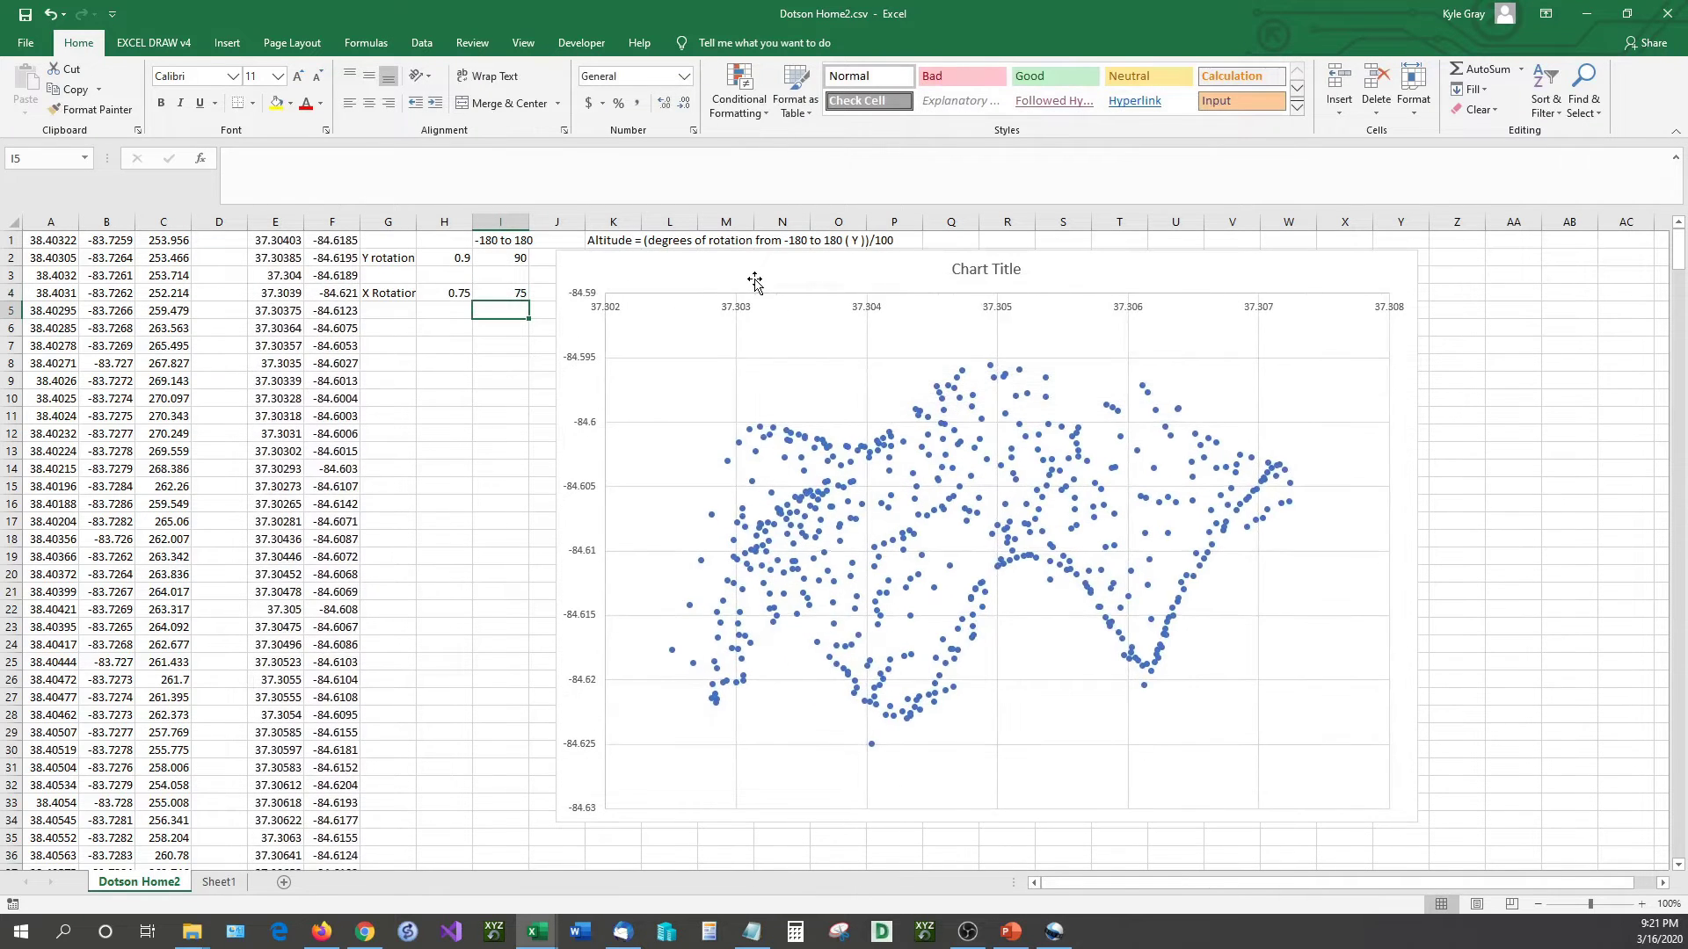
key(Up)
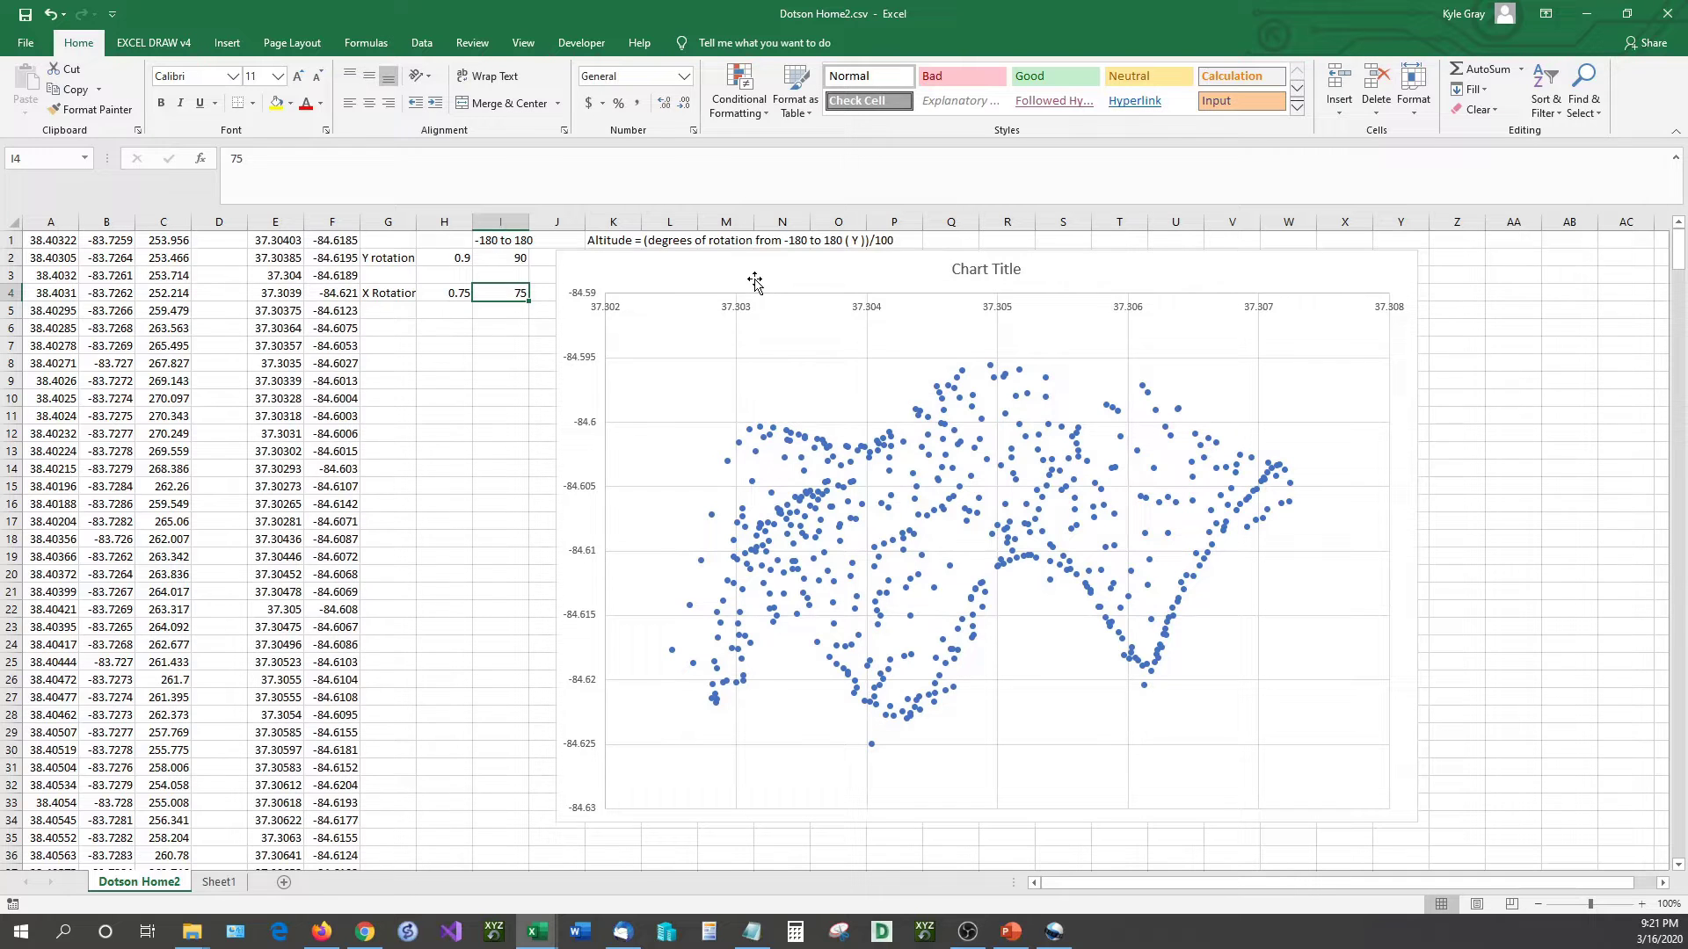
text(100)
key(Return)
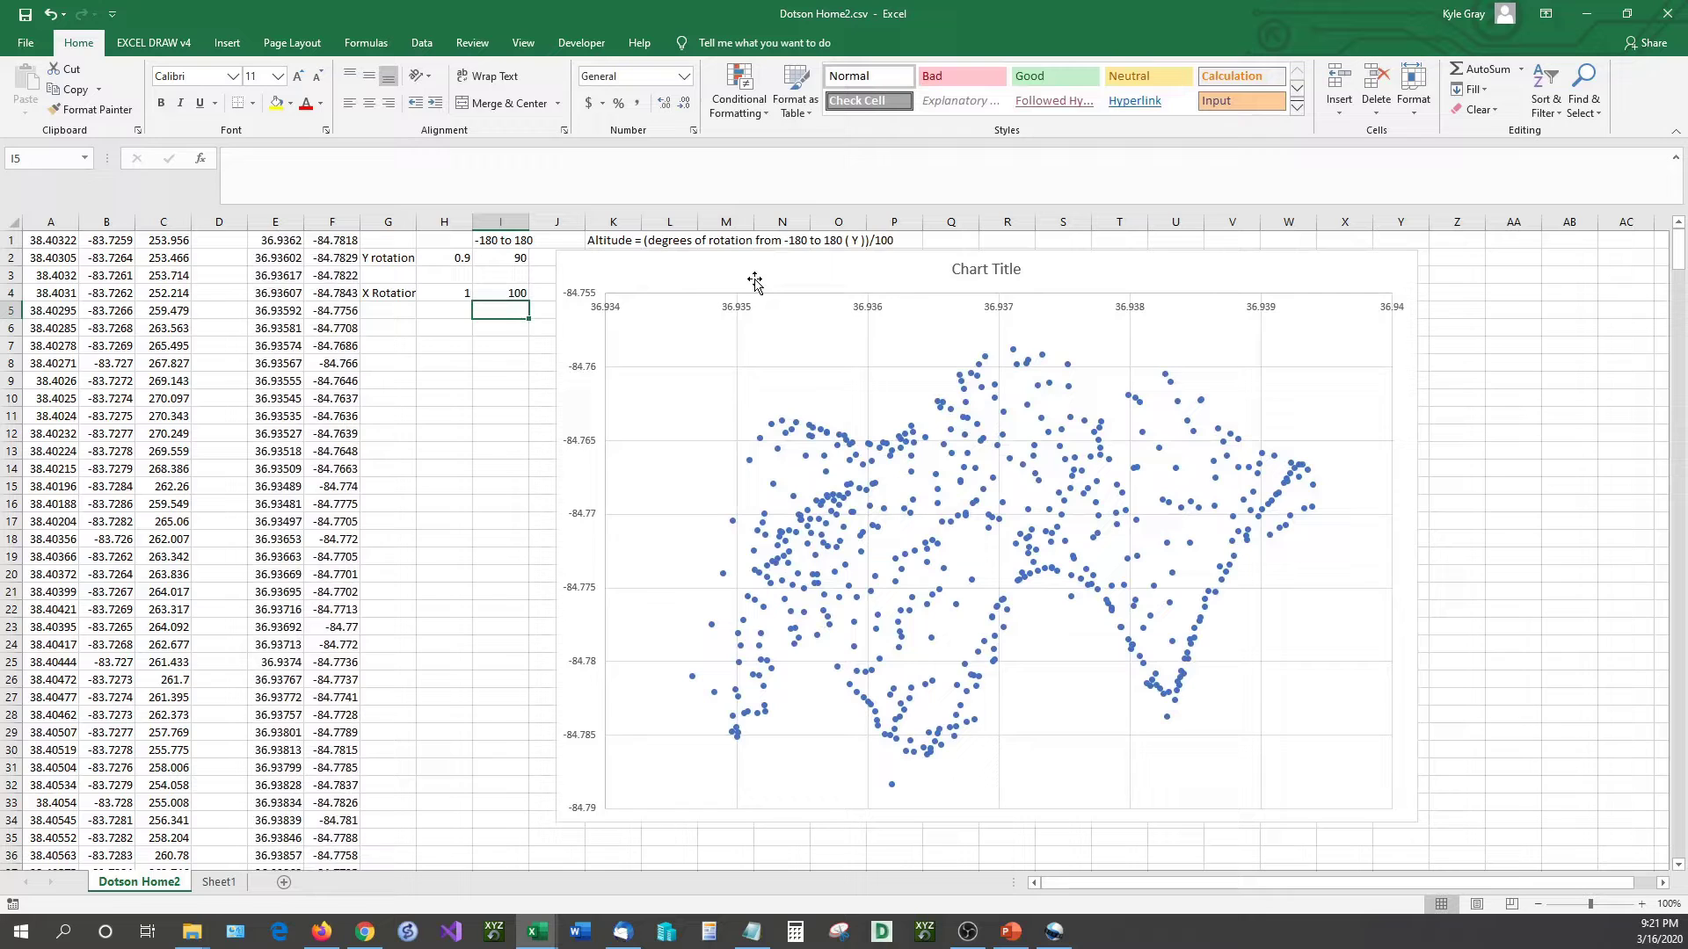
Widen the scatter chart to the right and reposition it beside the rotation inputs.
click(1409, 530)
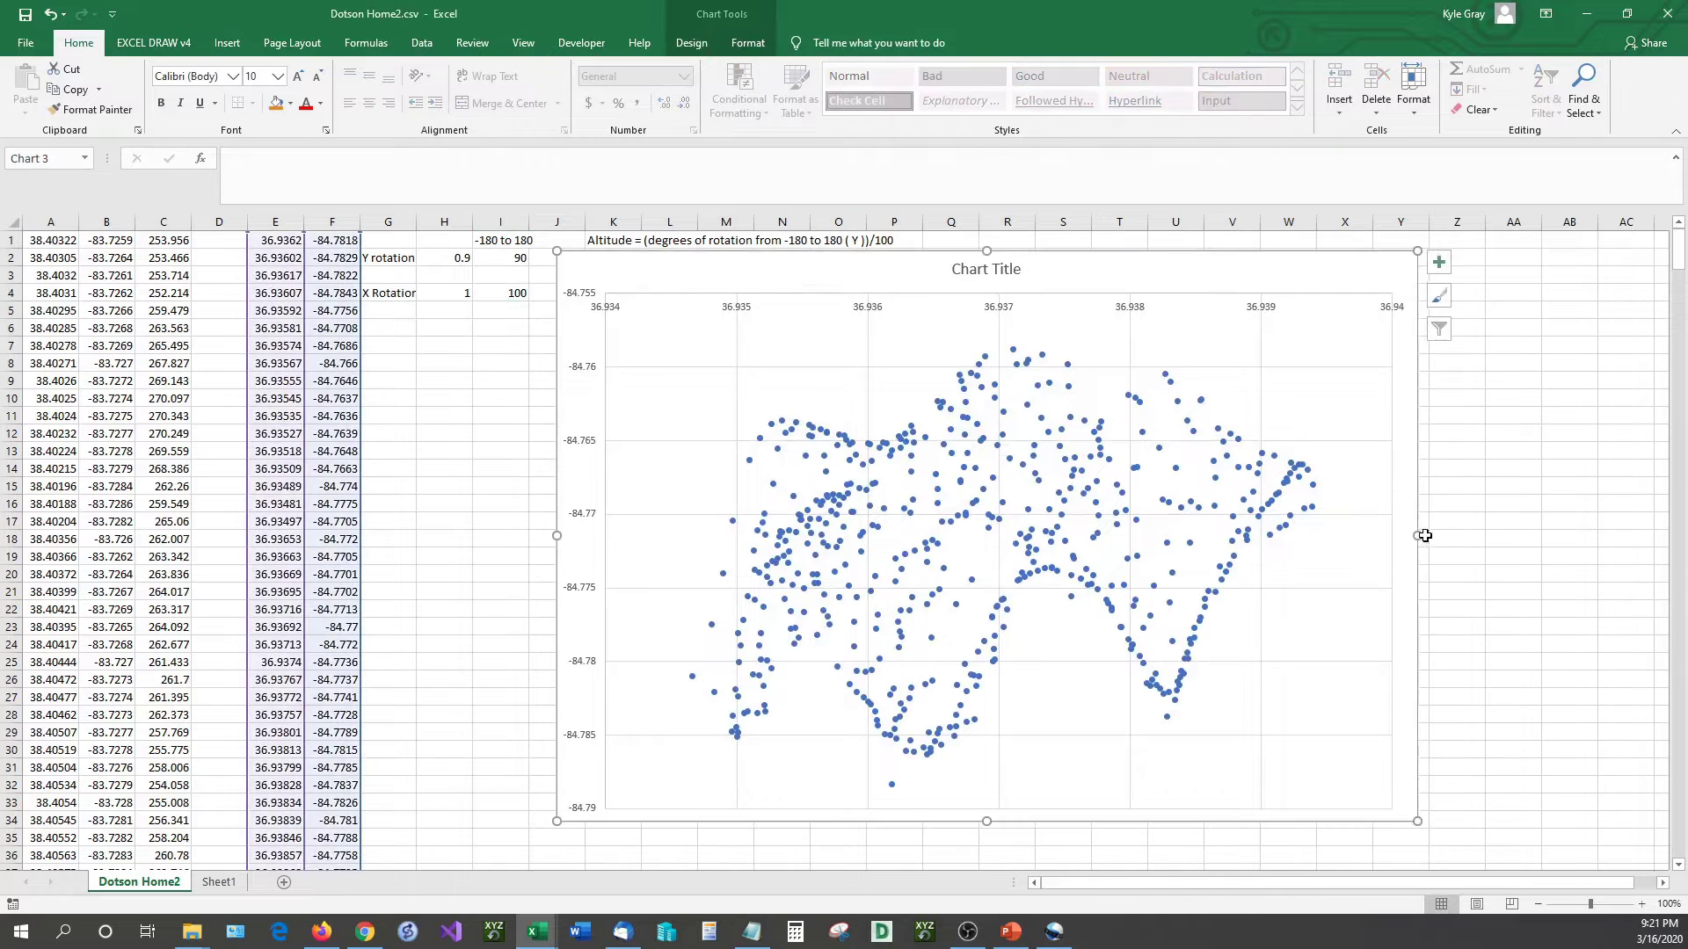
drag(1489, 535, 1556, 536)
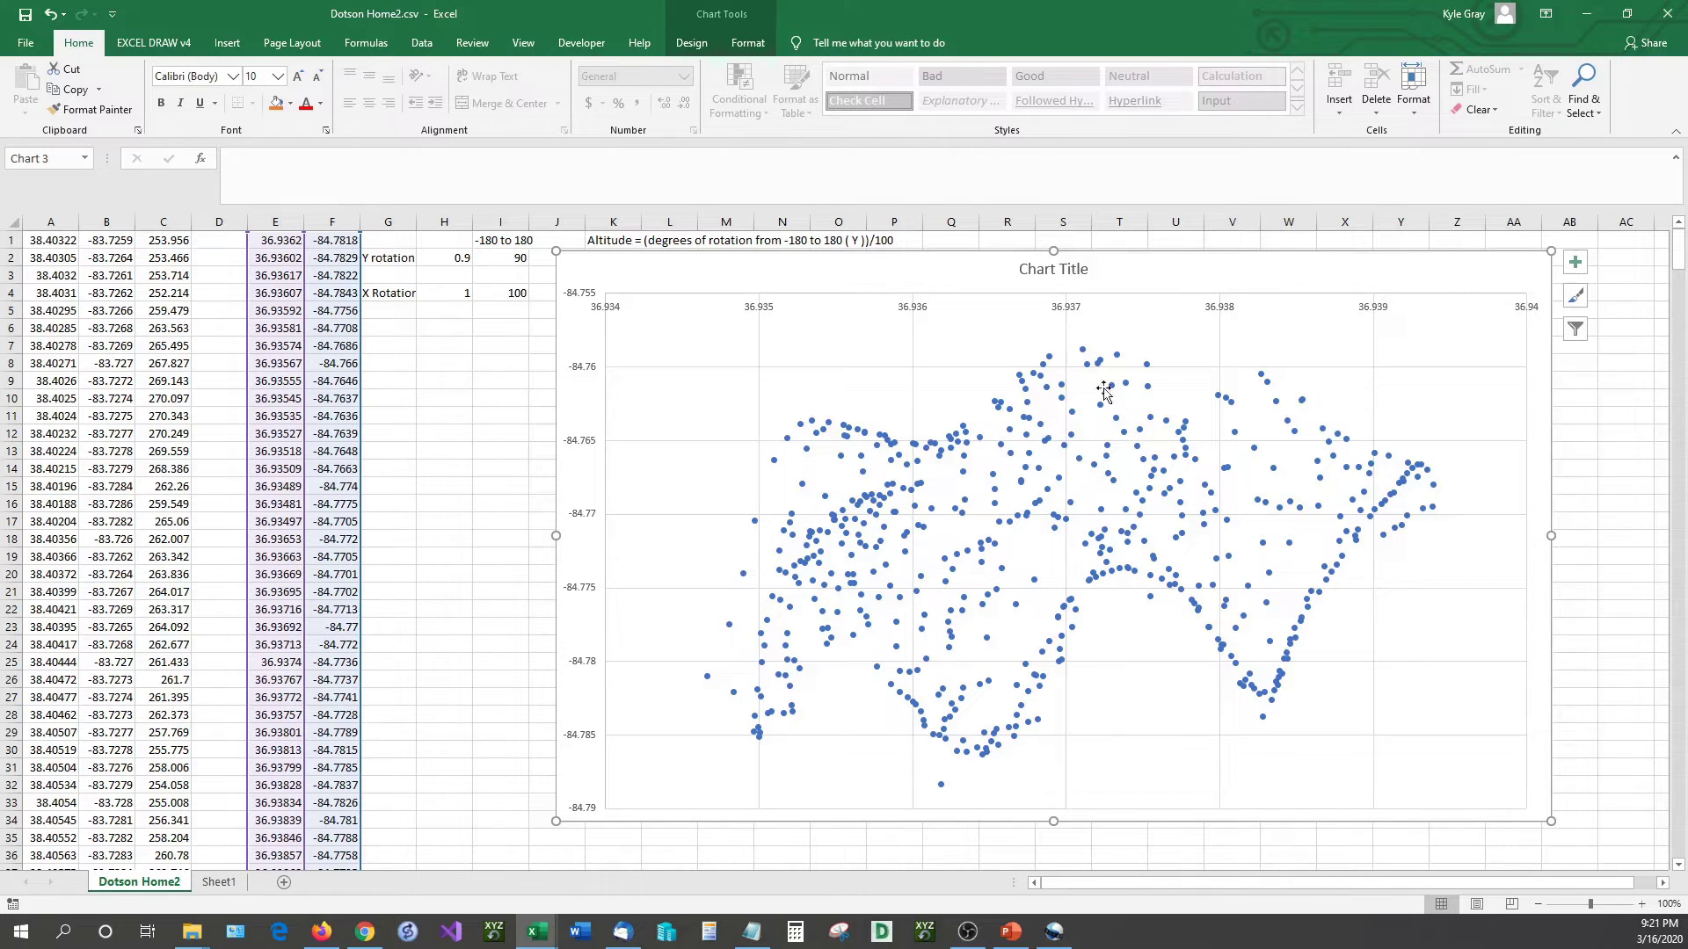
drag(770, 266, 709, 595)
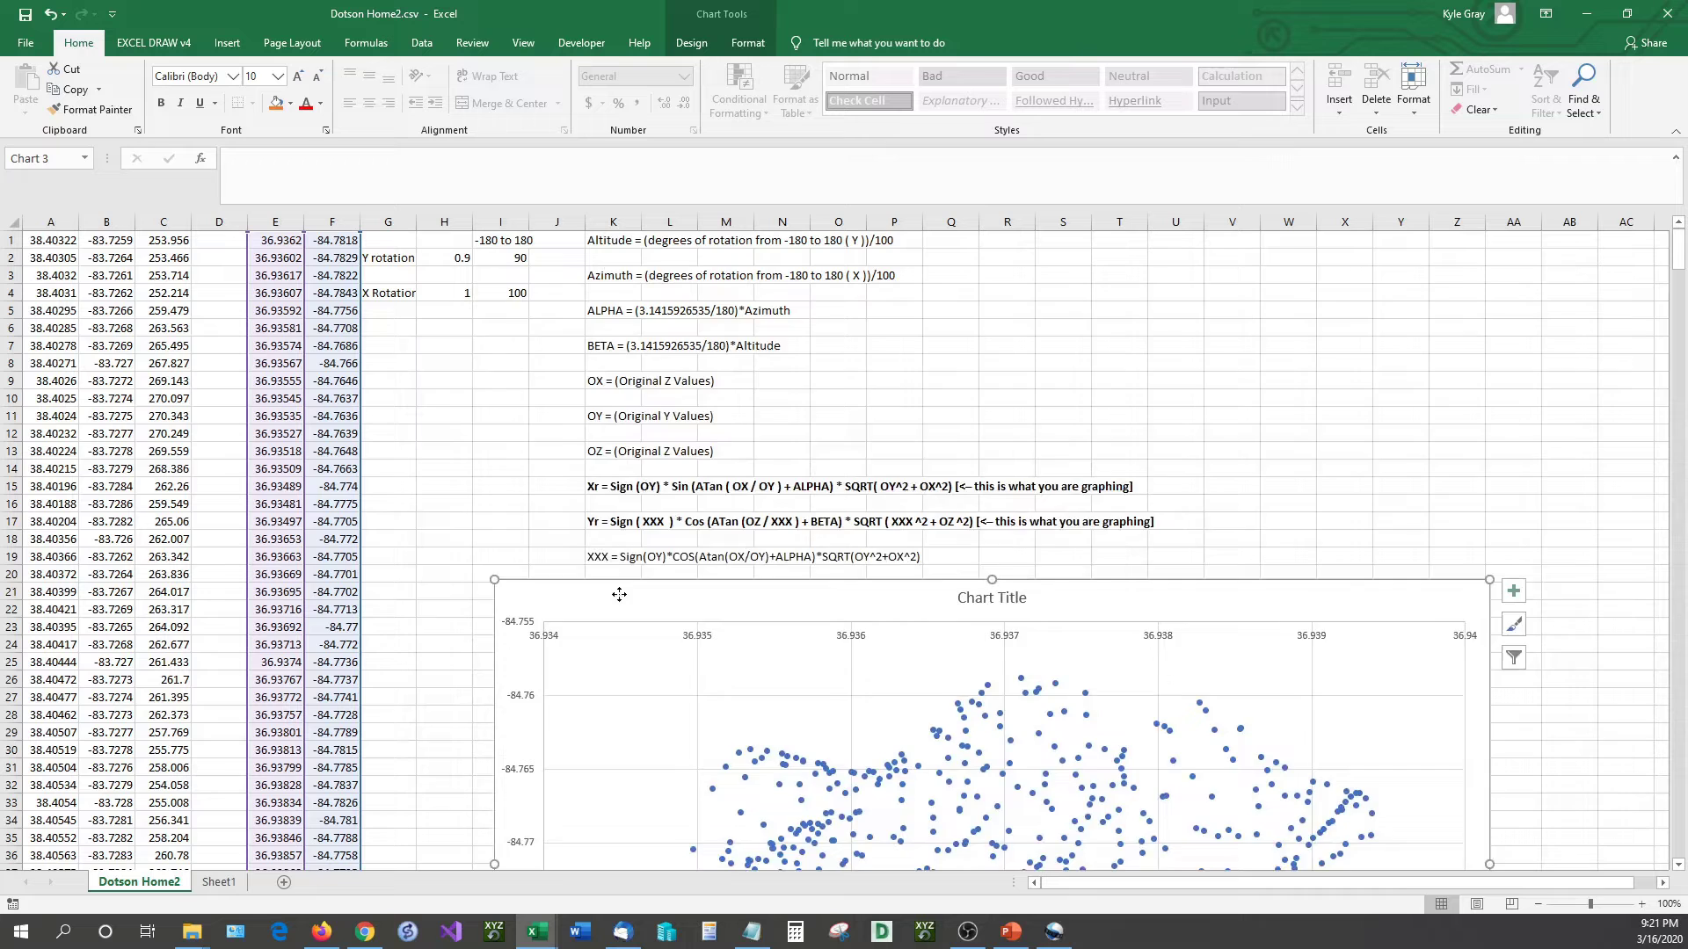
drag(619, 595, 640, 257)
click(524, 351)
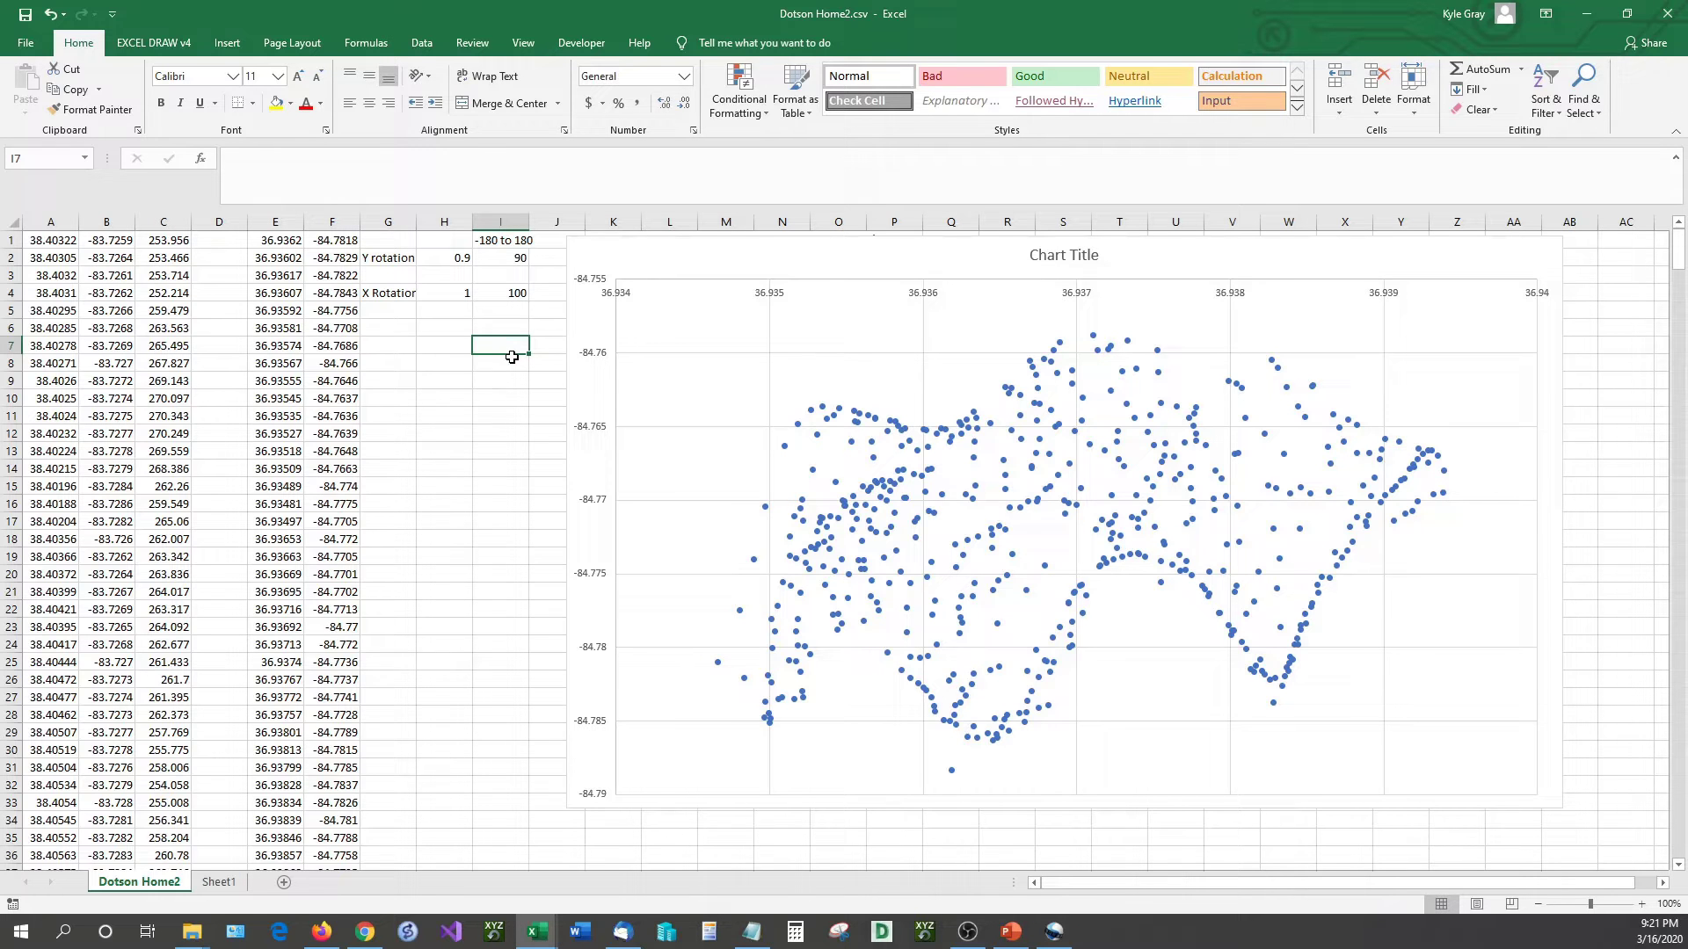
drag(644, 260, 593, 262)
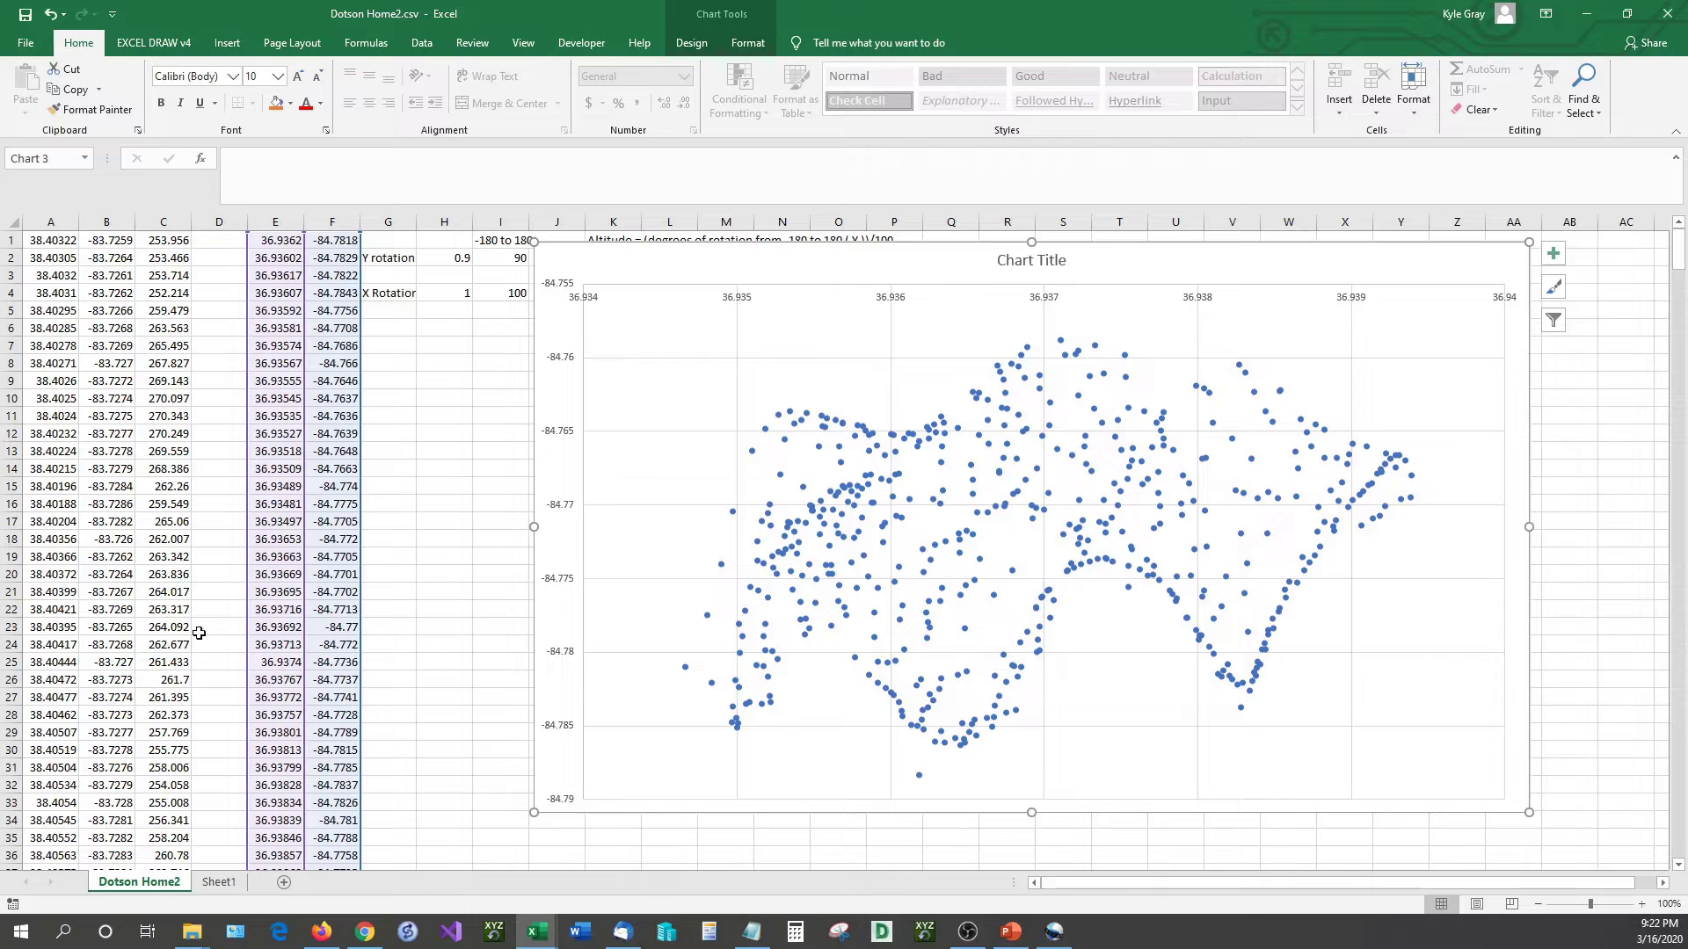
Copy the full X, Y, Z data block from columns A–C and maximize the XYZ Mesh window.
click(924, 936)
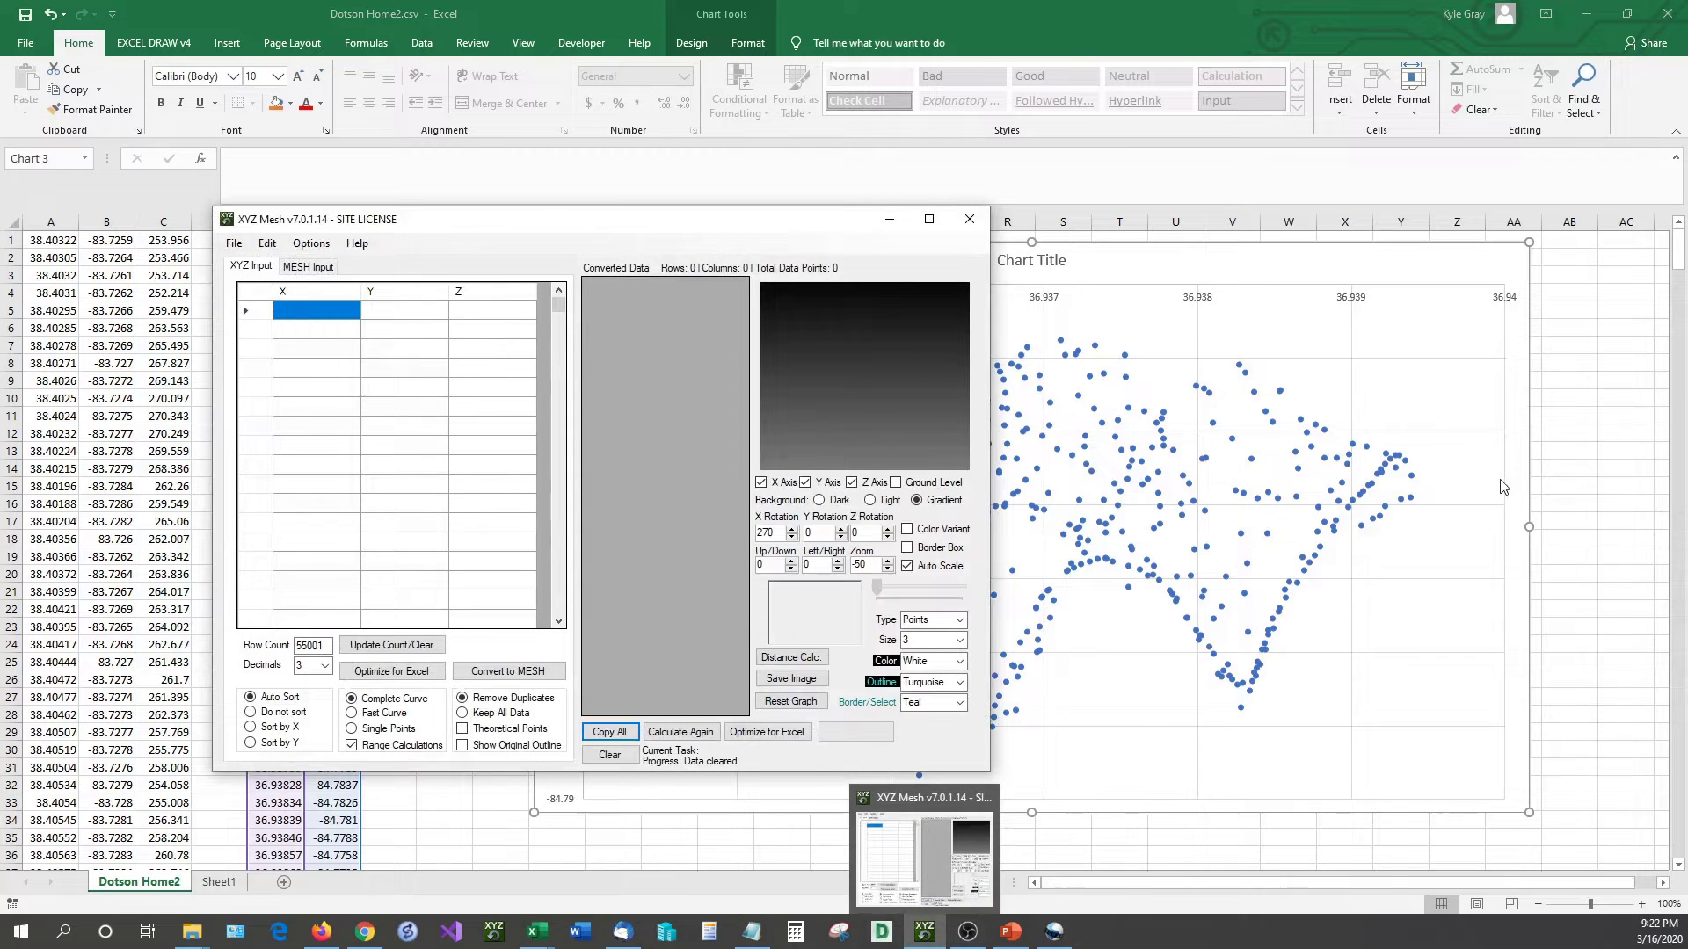
drag(769, 219, 977, 337)
click(1091, 331)
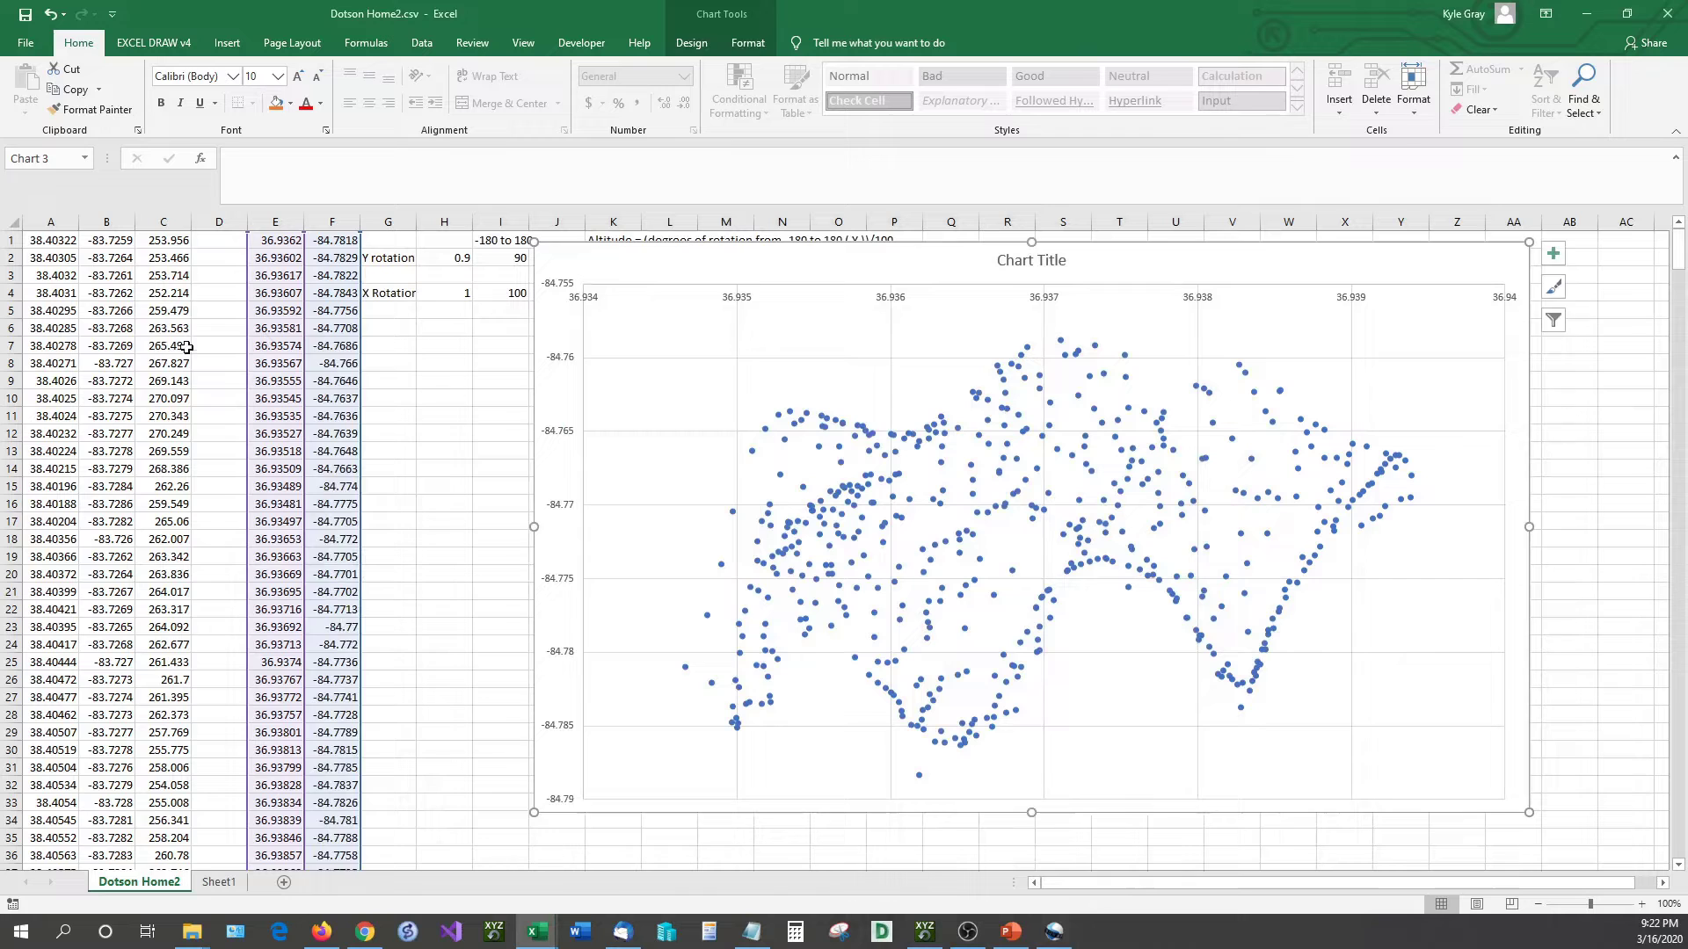
click(168, 346)
key(ctrl+a)
key(ctrl+c)
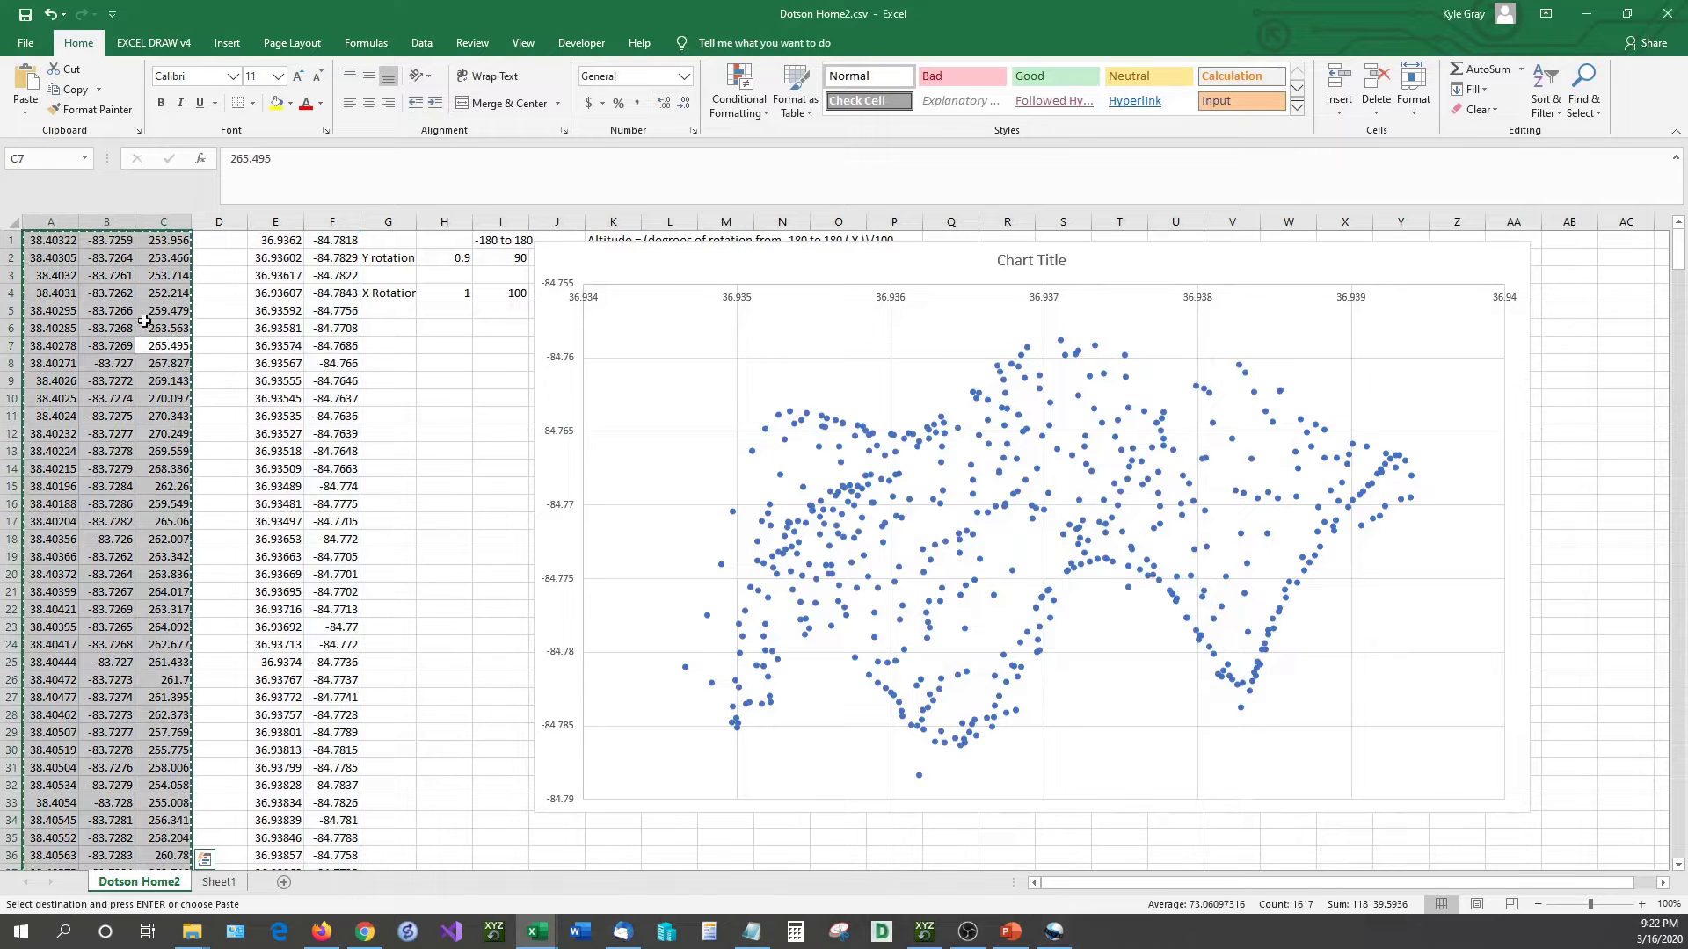
click(924, 932)
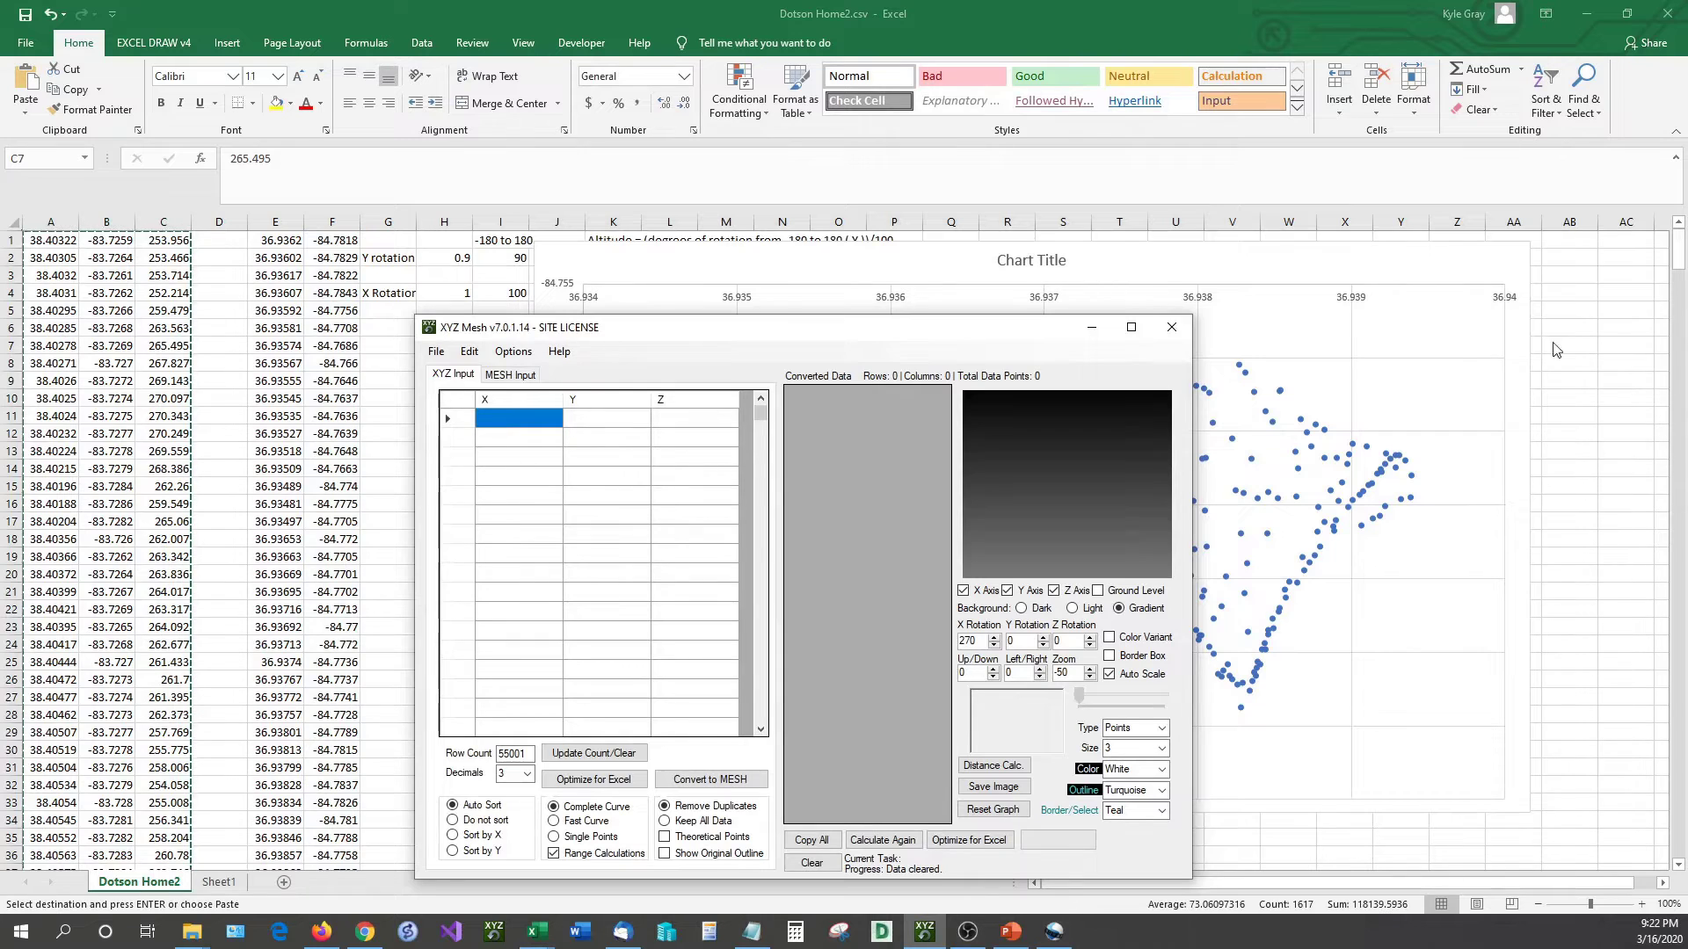
click(1131, 327)
Paste the copied XYZ data into XYZ Mesh's input grid and set the point size to 10.
right_click(131, 104)
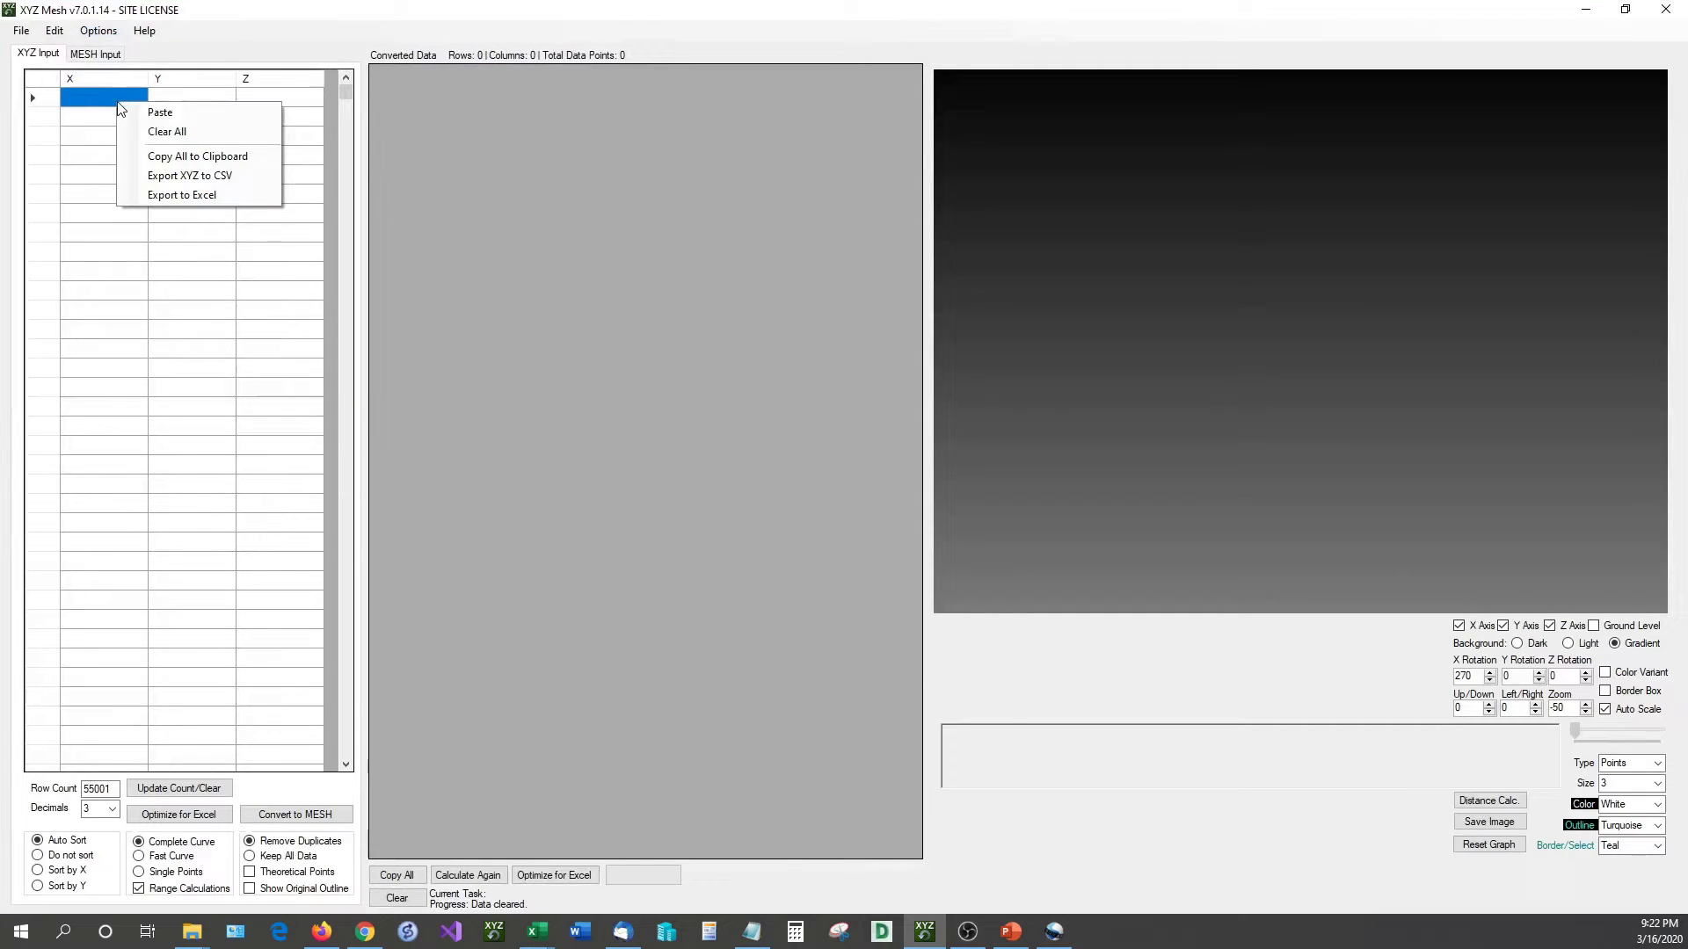
click(140, 112)
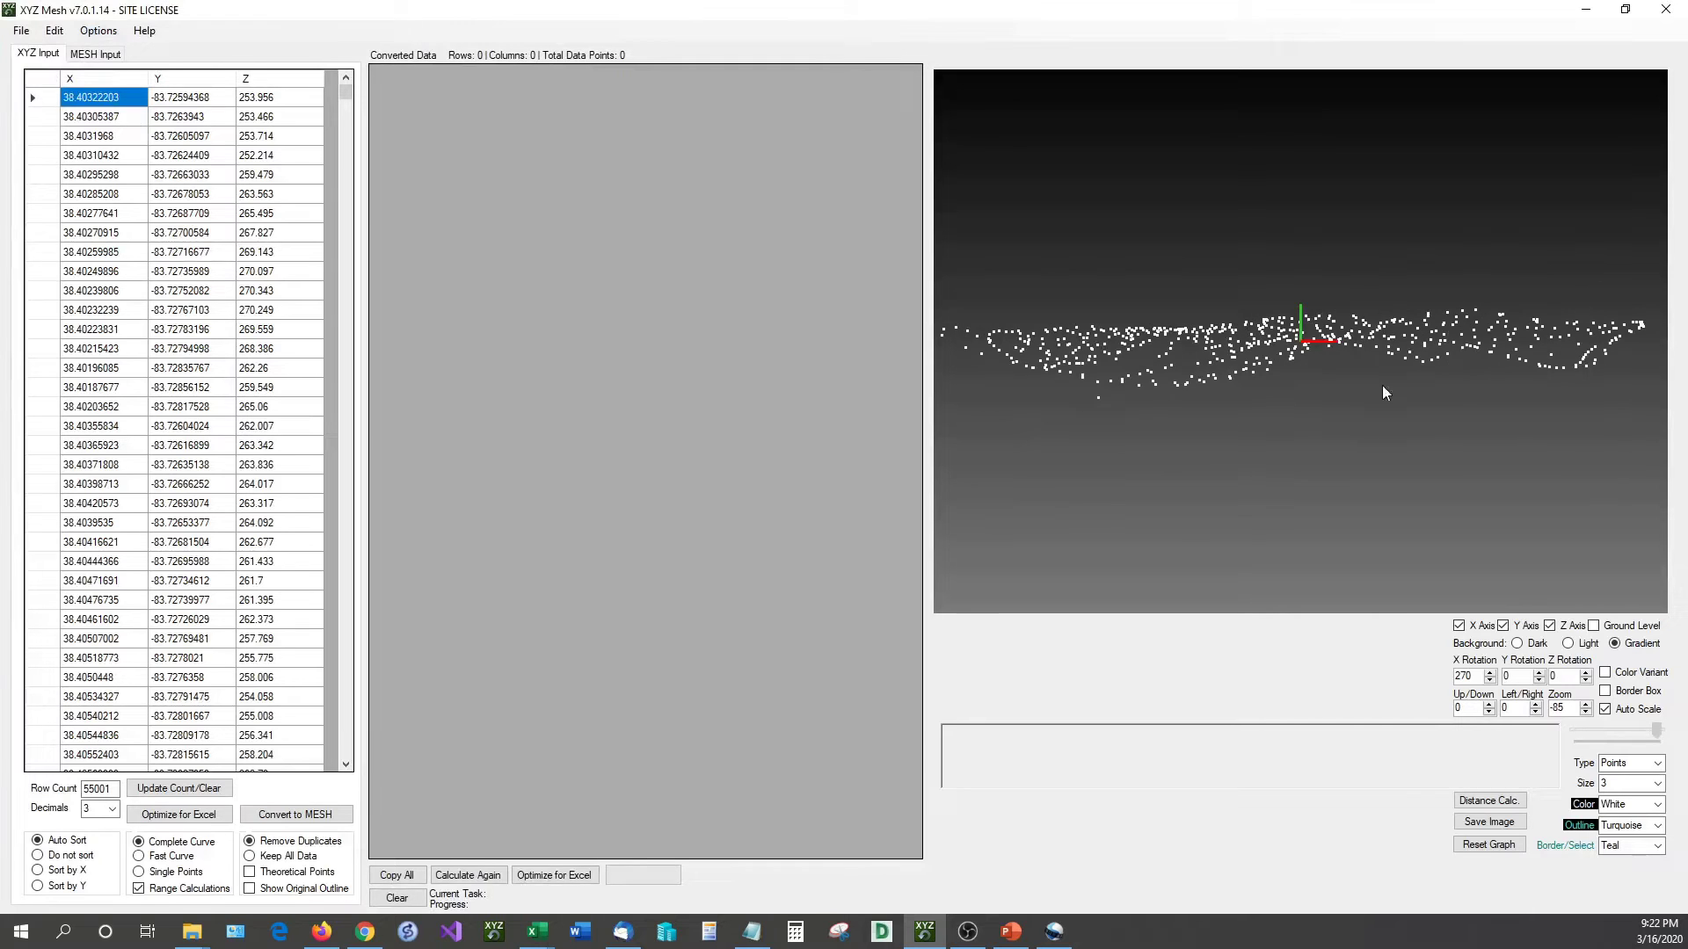
drag(1382, 387, 1206, 440)
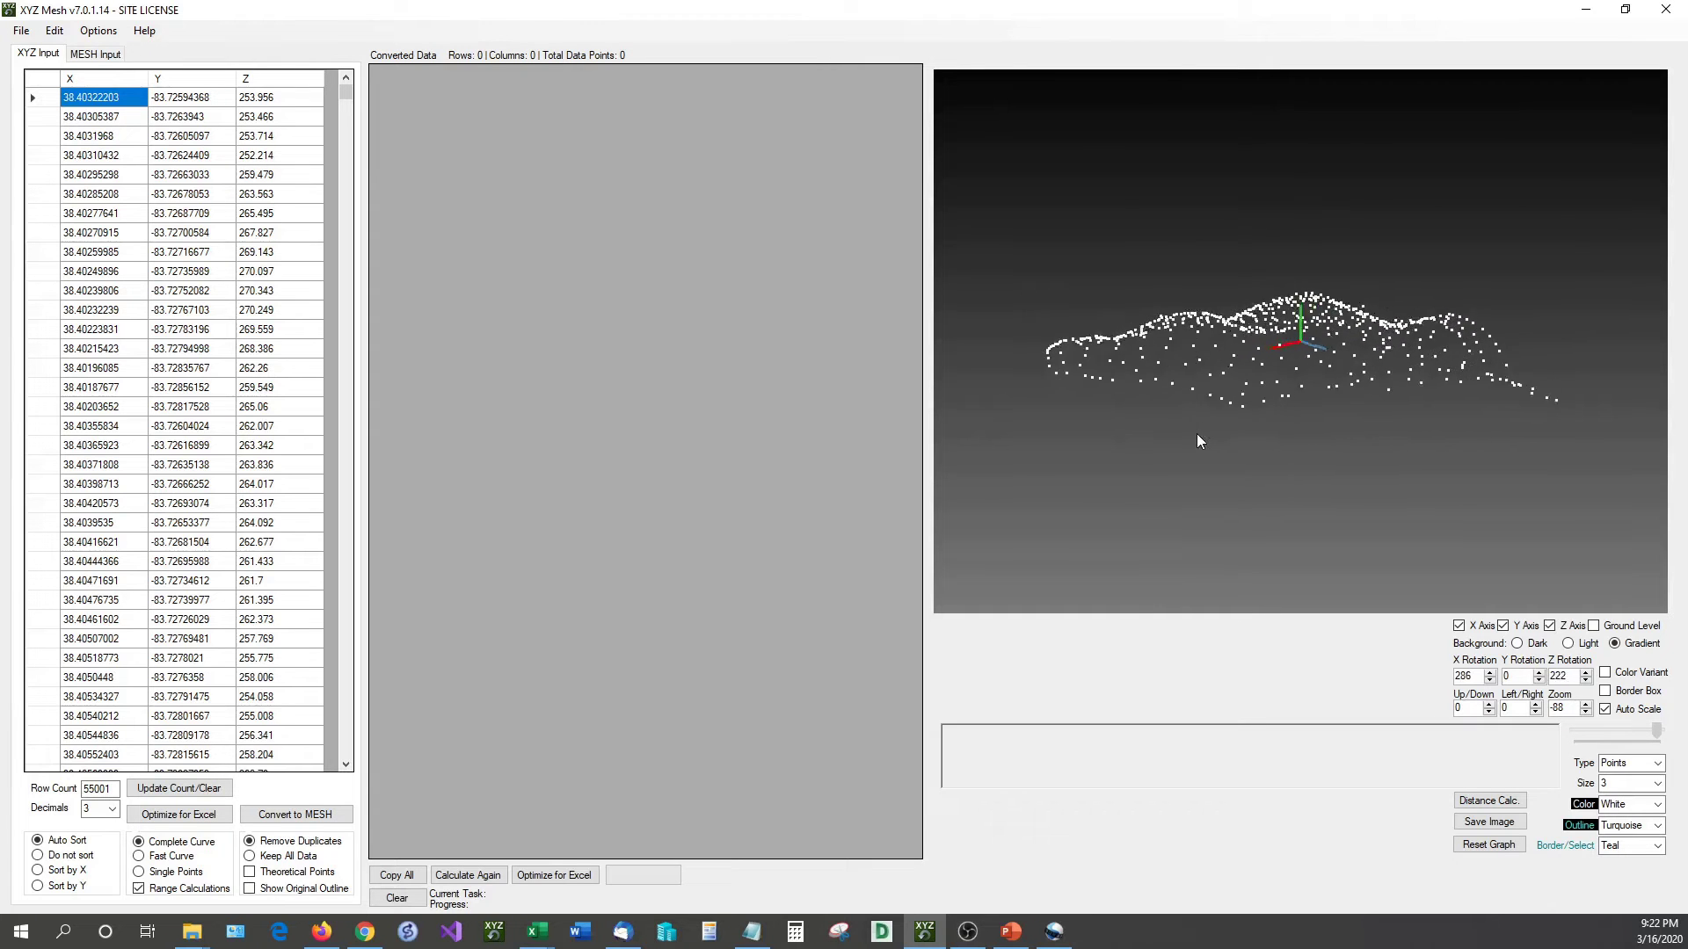
click(1617, 783)
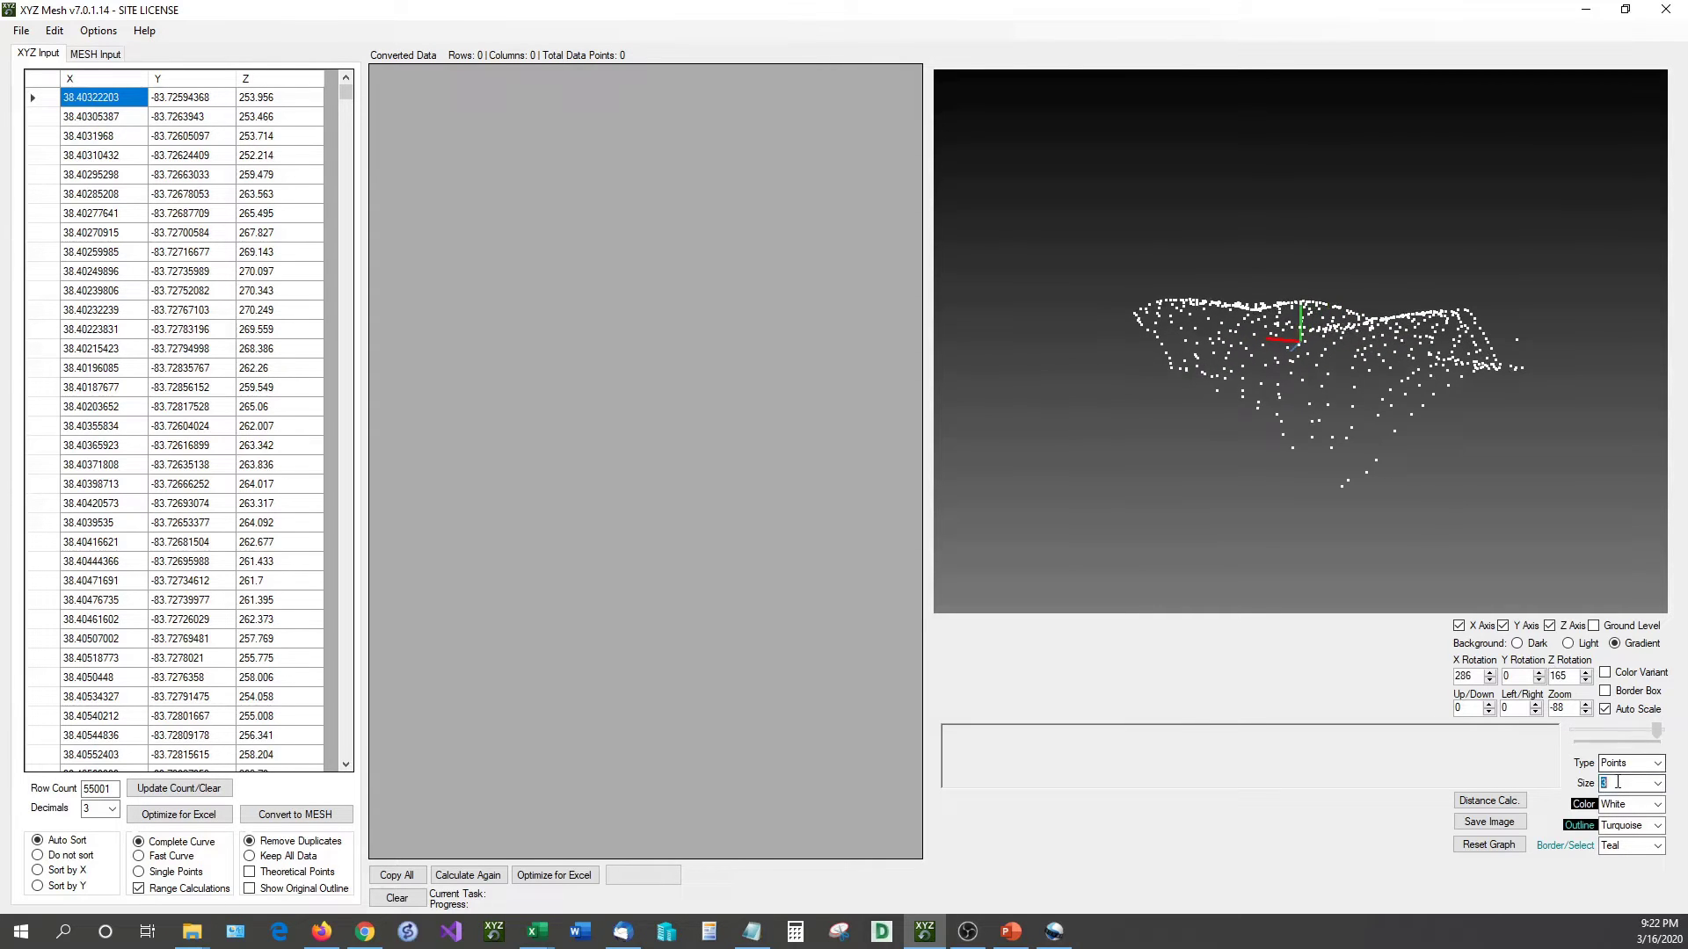
scroll(1617, 782, down, 8)
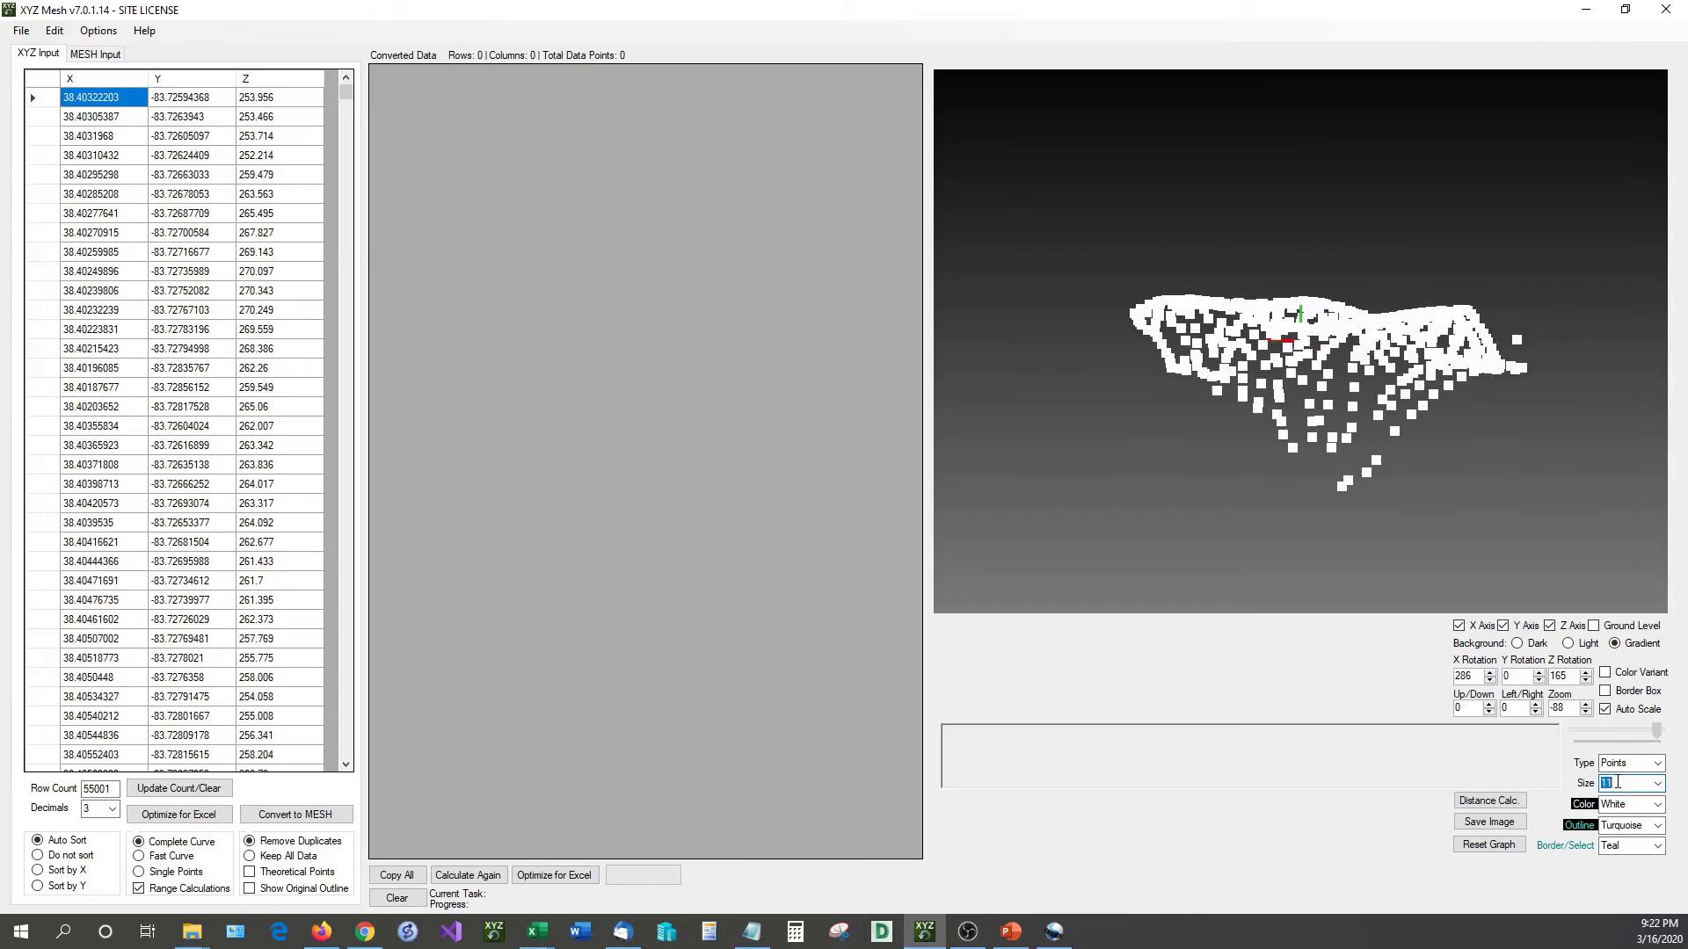
scroll(1626, 776, up, 1)
click(1600, 515)
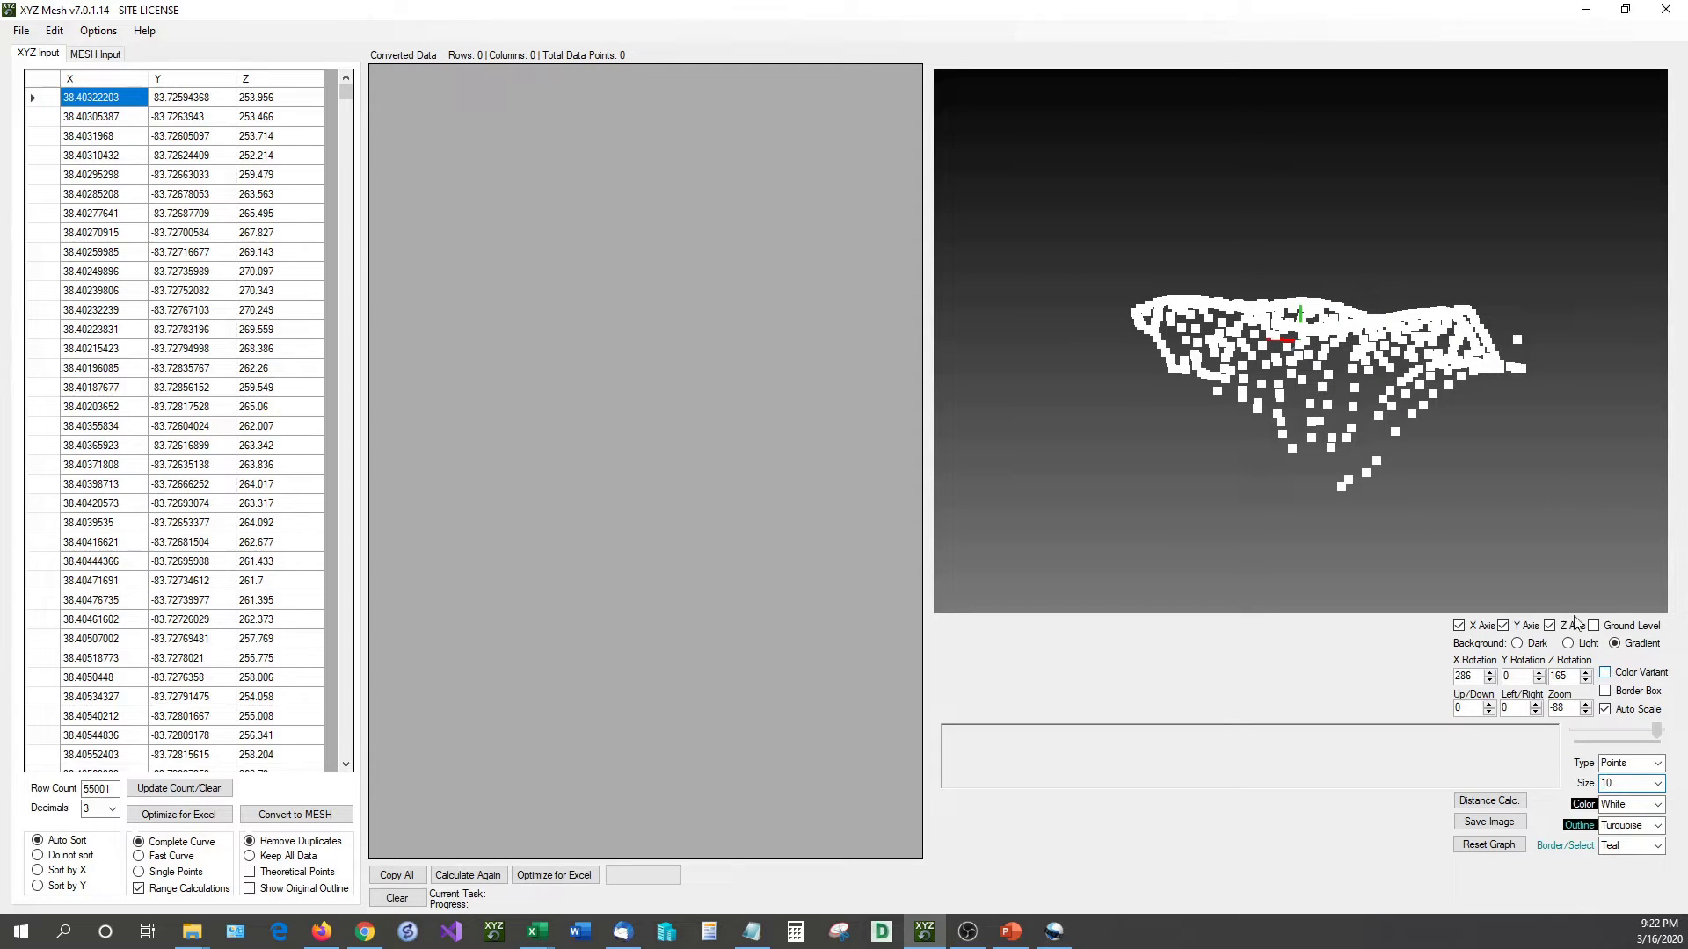
Colour the points by height and spin the point cloud to inspect it.
click(1605, 674)
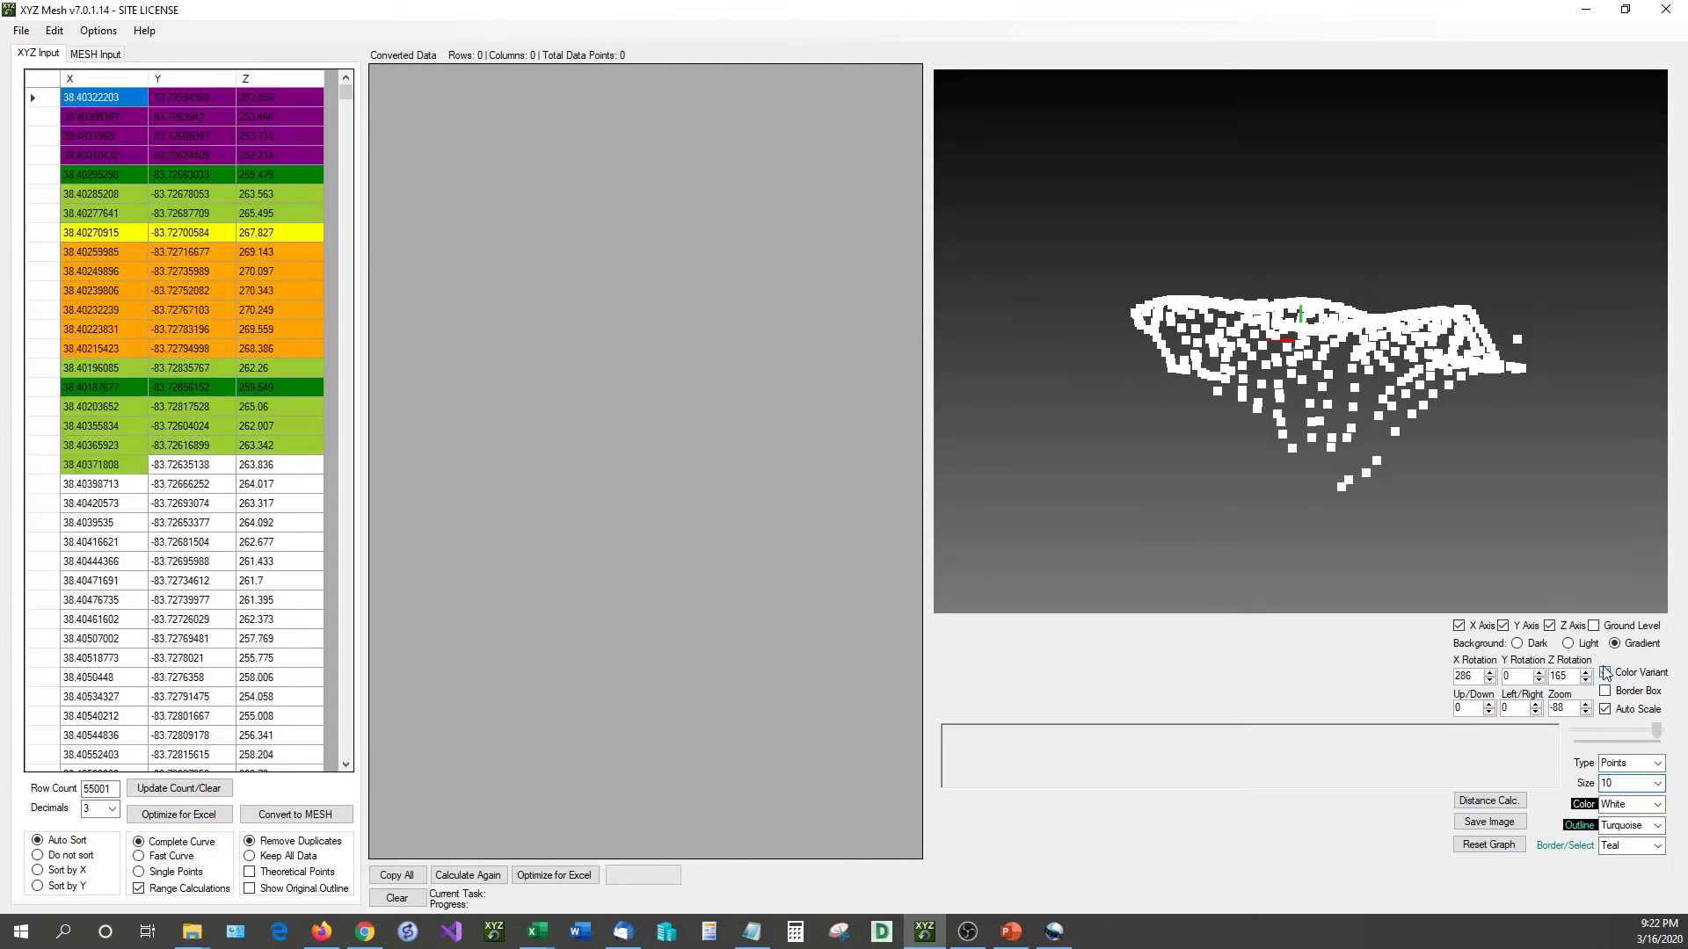
drag(1464, 464, 1243, 440)
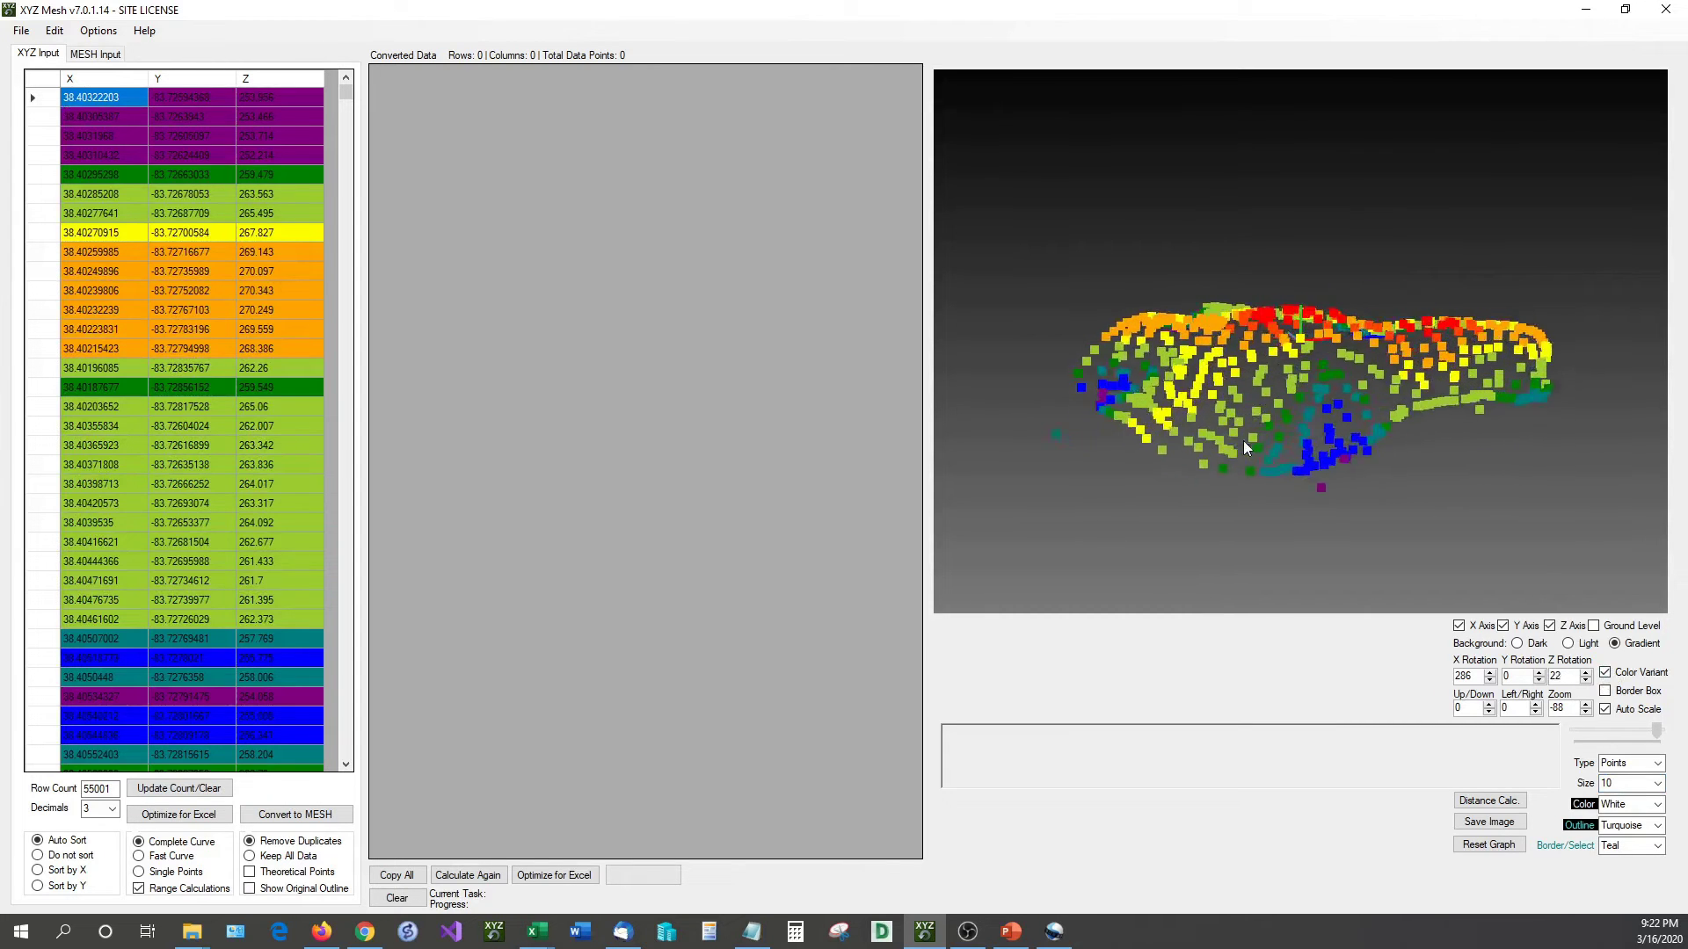
drag(1243, 440, 1506, 440)
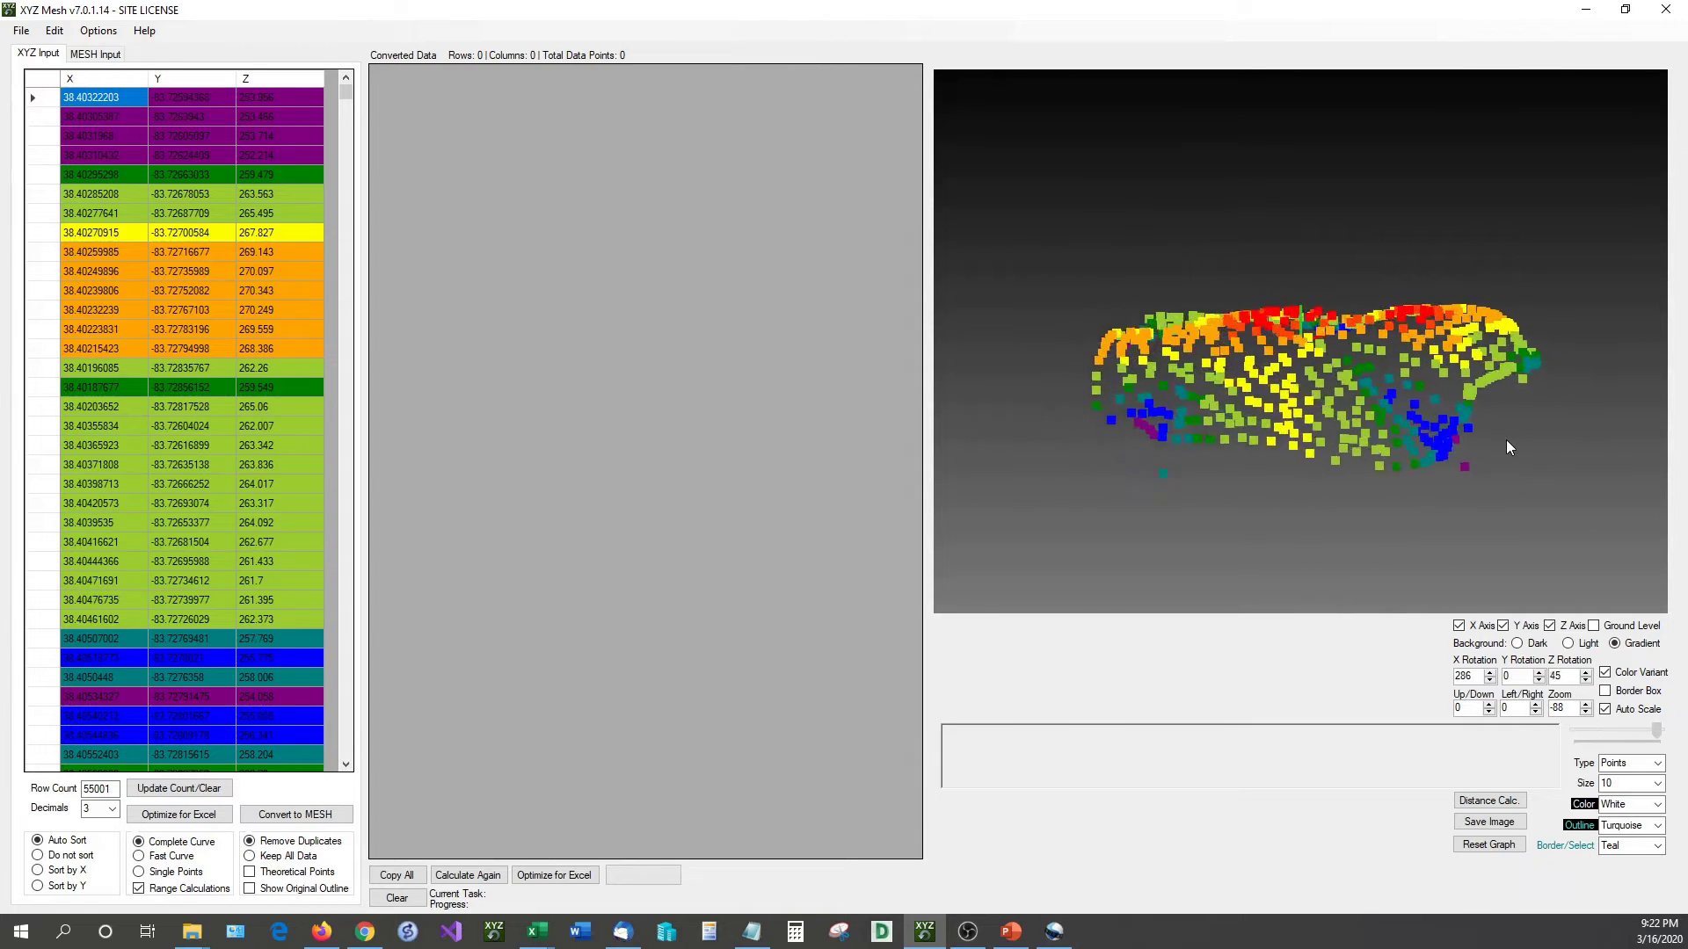
Shrink the points to size 3 and set Decimals to 4.
click(1618, 783)
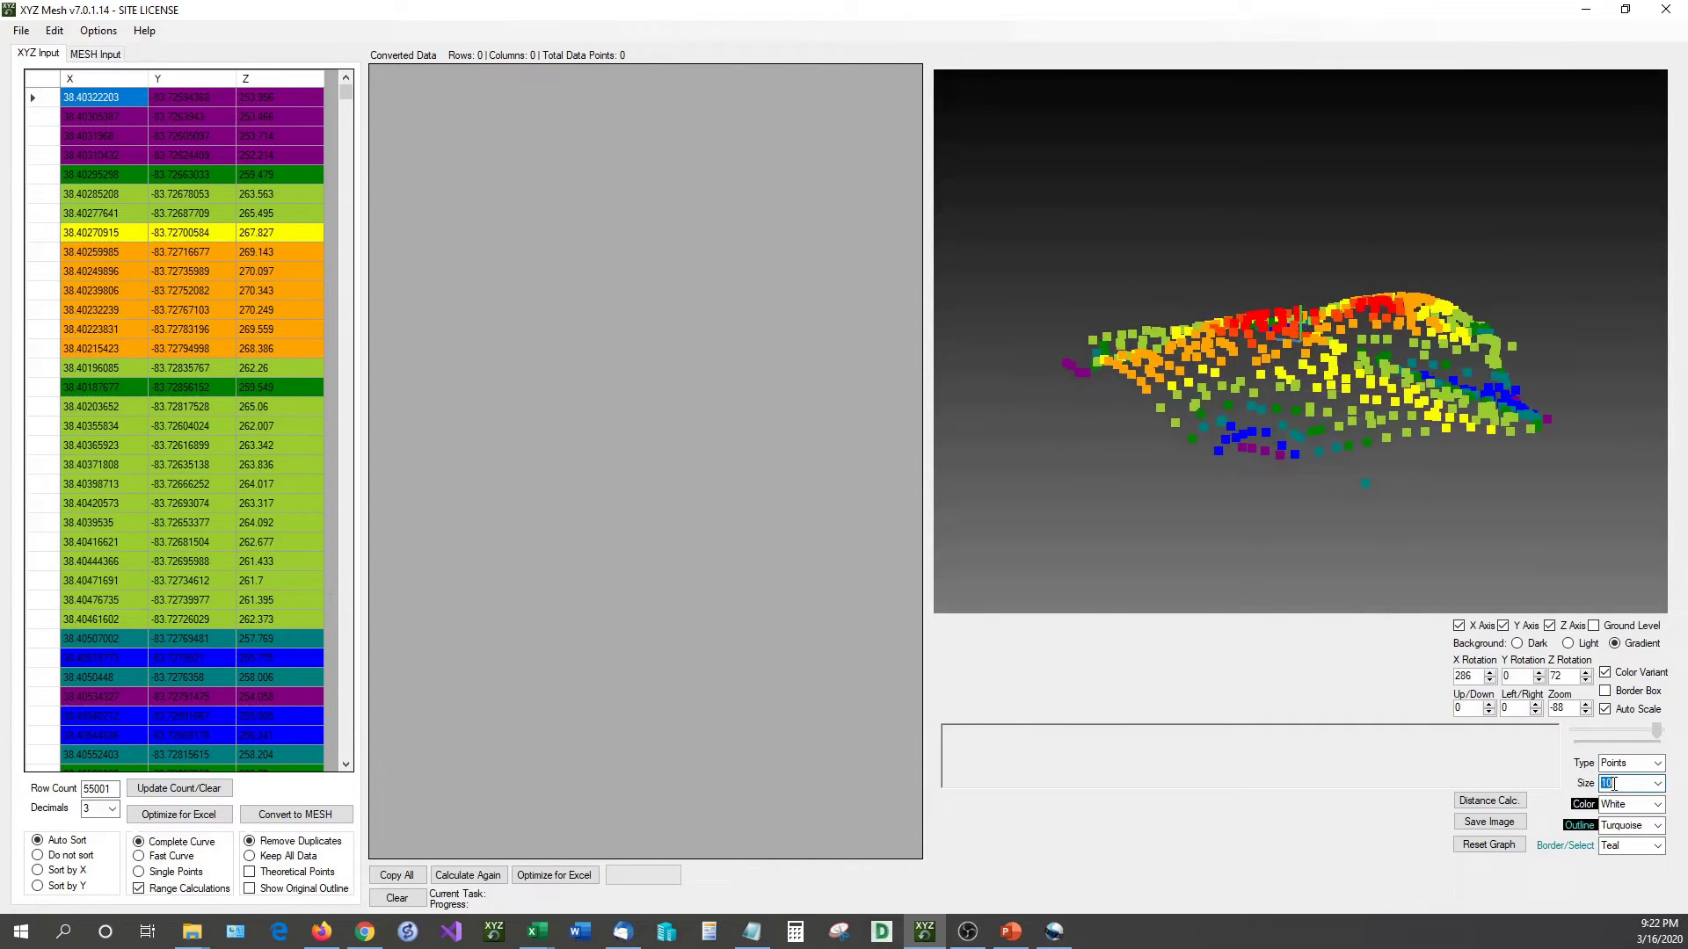
scroll(1617, 783, down, 2)
scroll(1619, 785, up, 6)
scroll(1619, 785, up, 2)
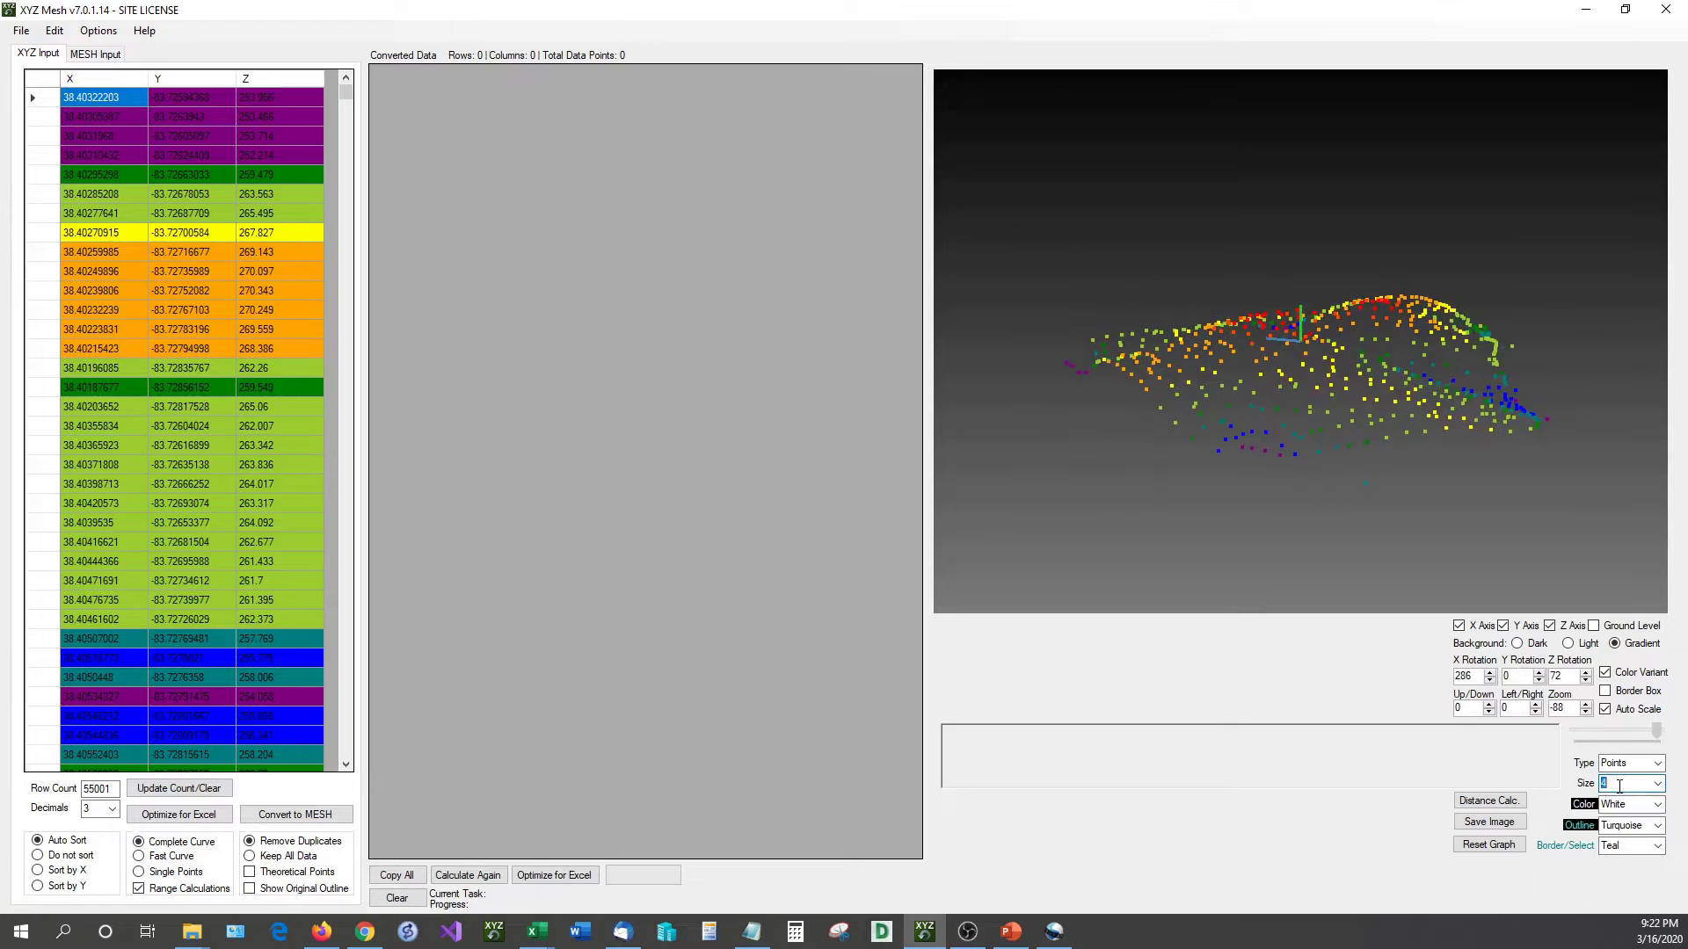
click(1192, 499)
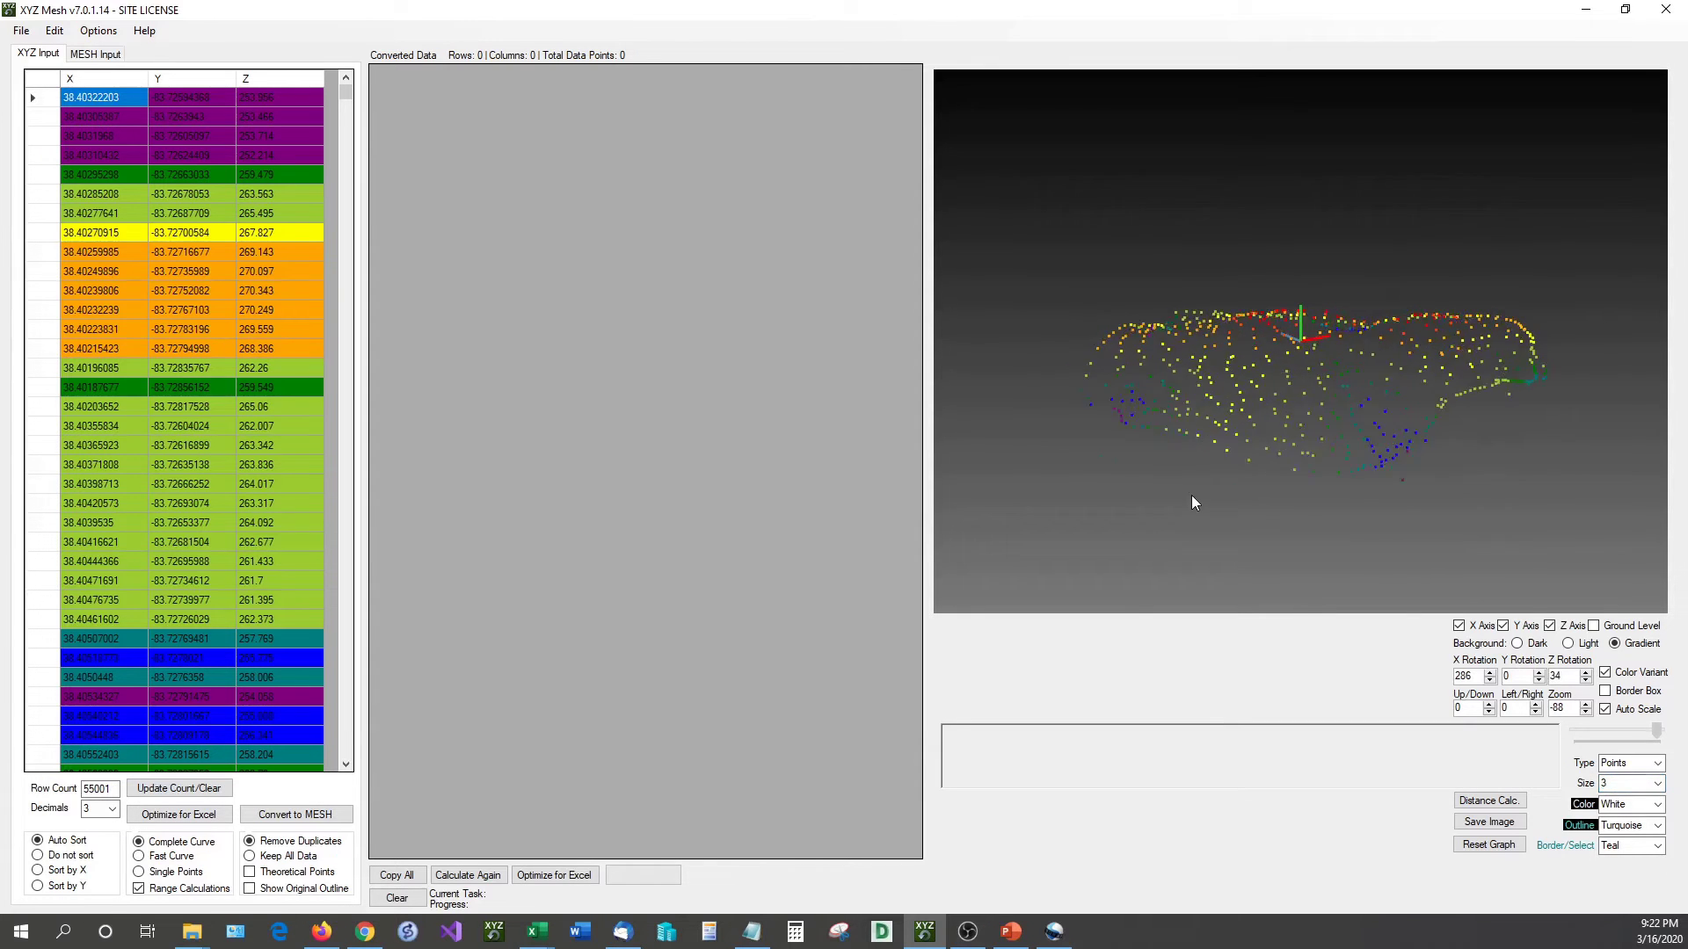
drag(1363, 490, 1412, 472)
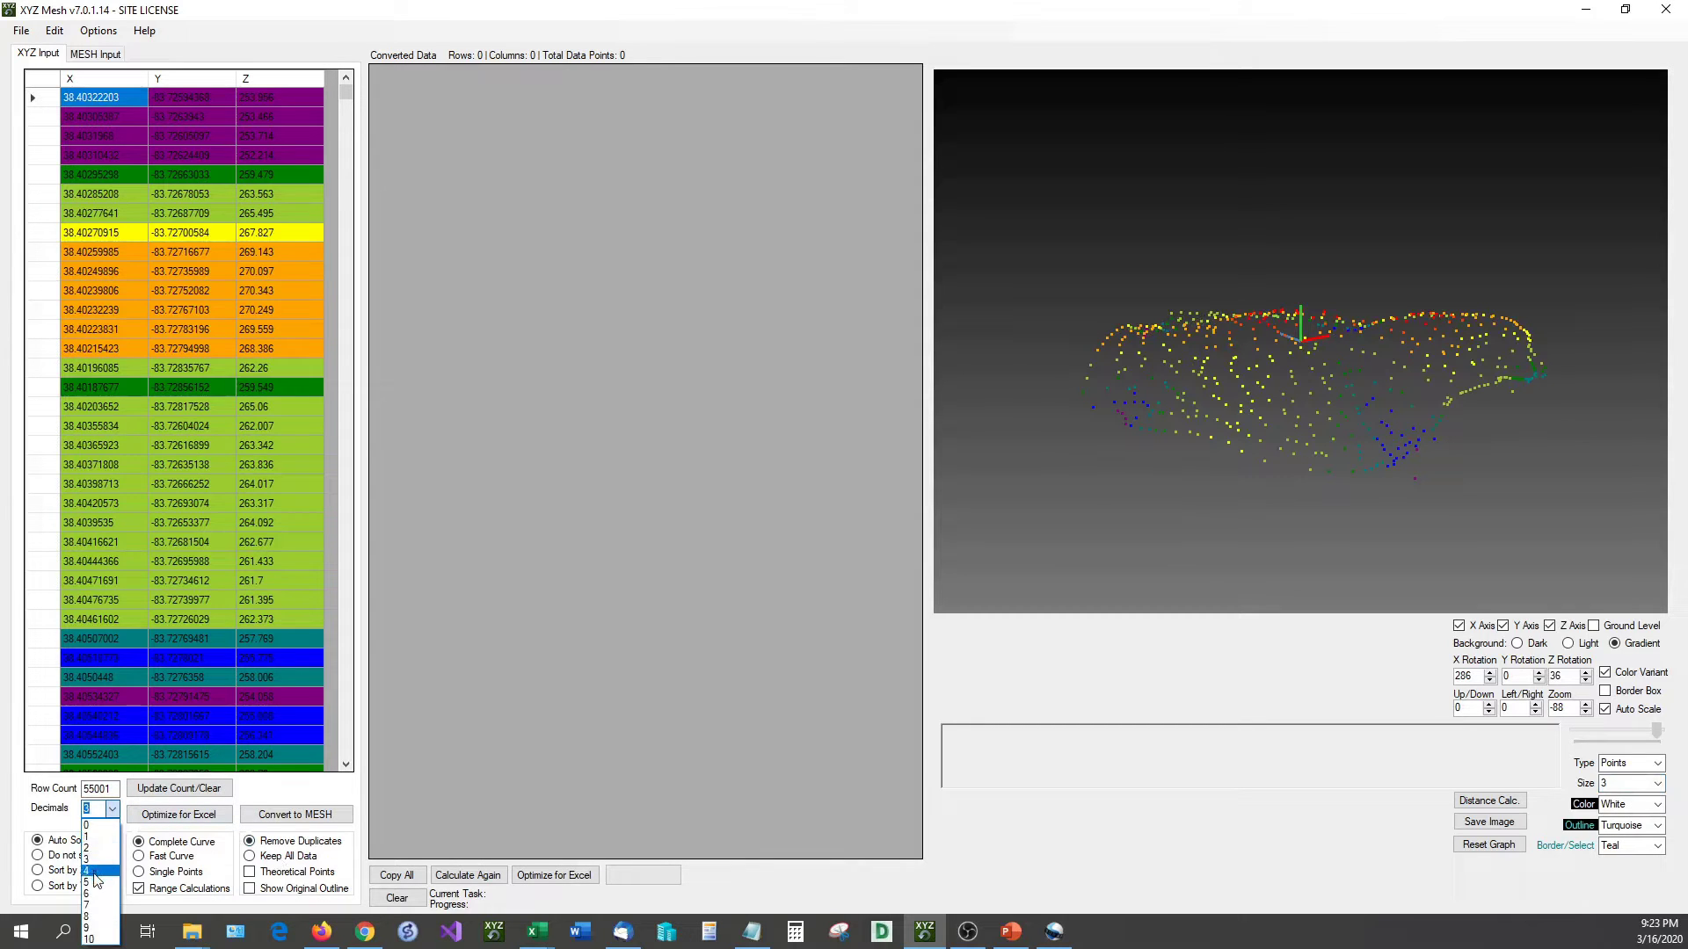
click(99, 835)
Convert the points to a 48 by 55 MESH grid and display it as a Surface.
click(288, 816)
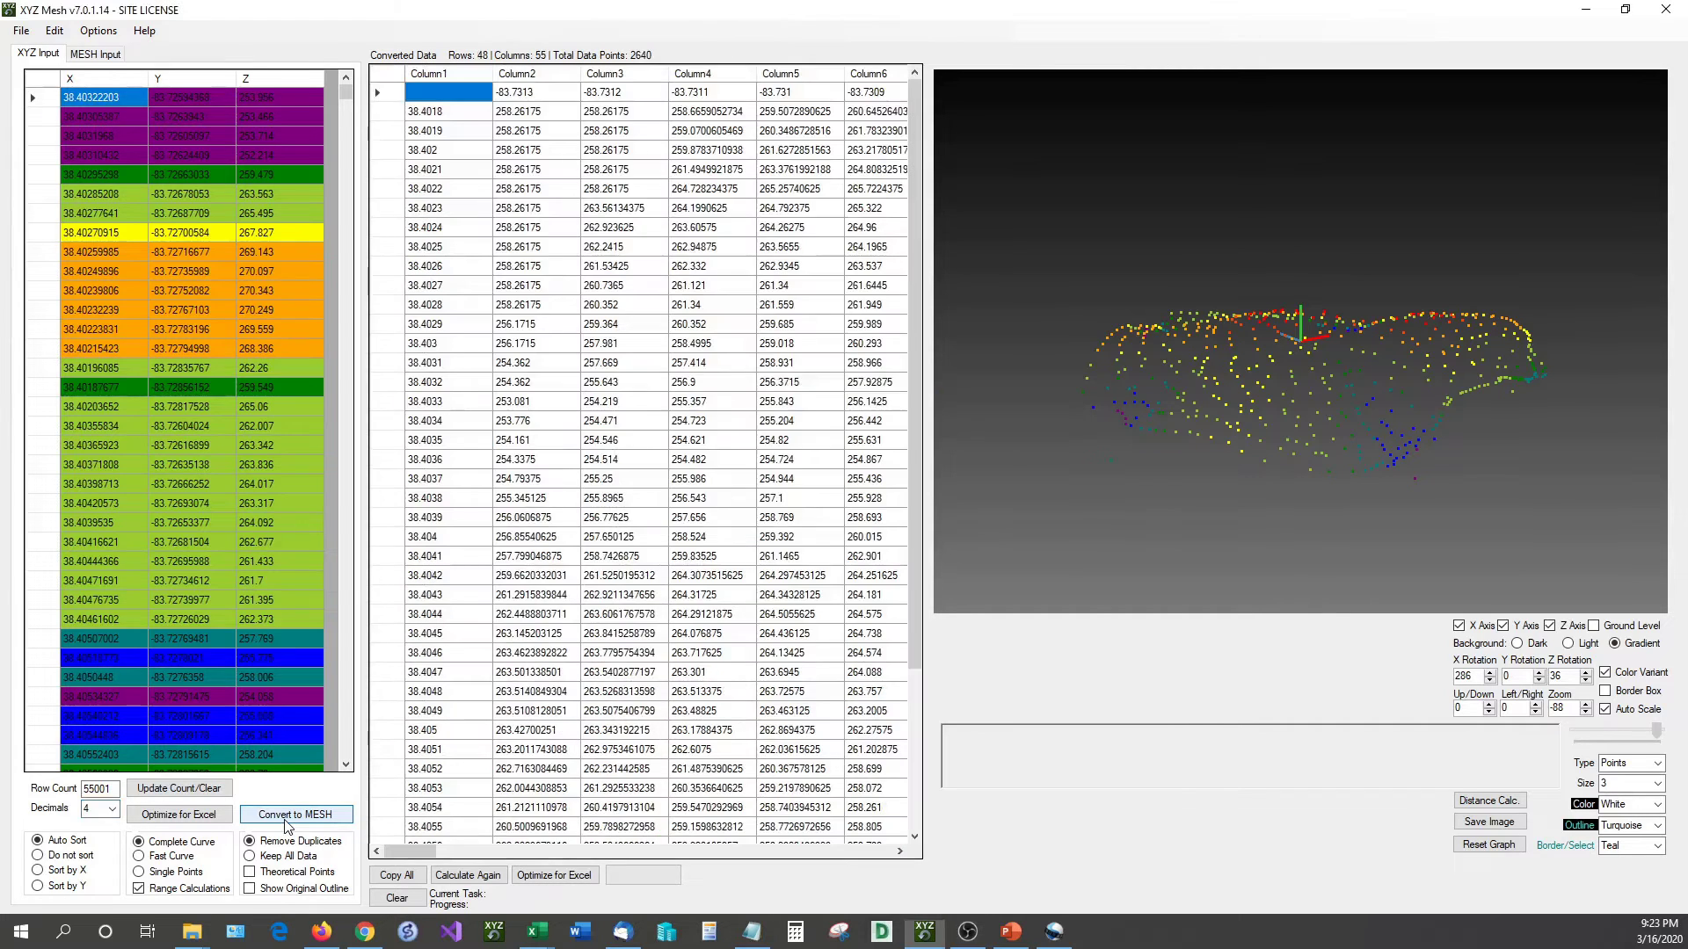
drag(1540, 461, 1253, 447)
drag(1292, 387, 1306, 472)
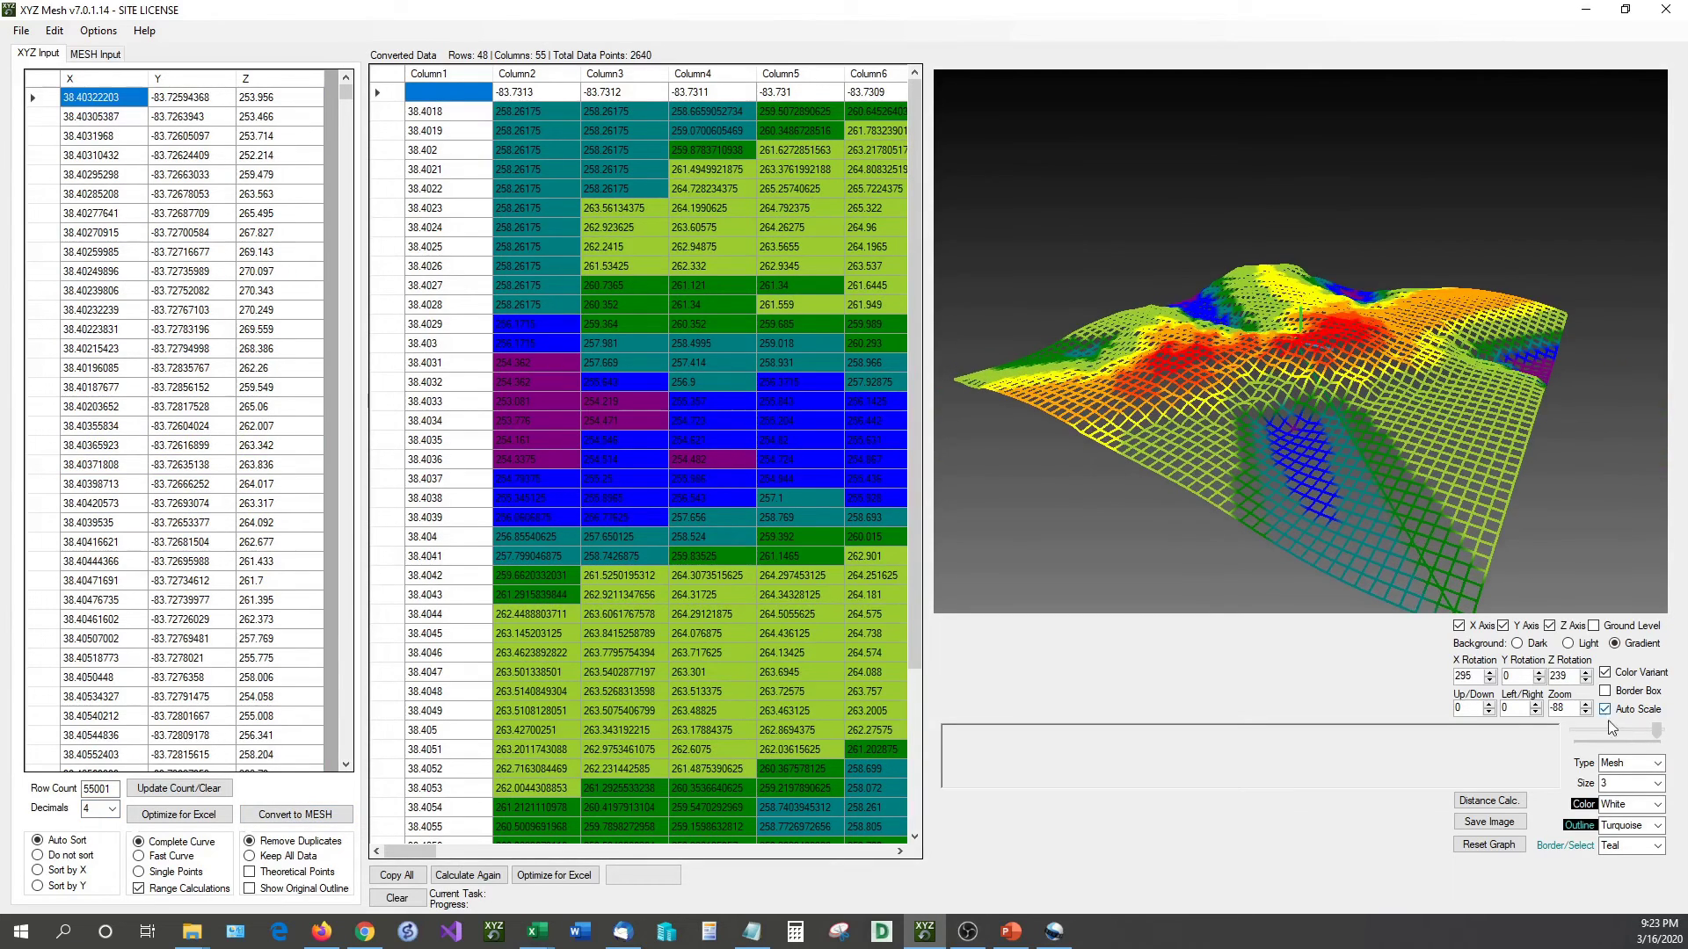
click(1657, 763)
click(1617, 814)
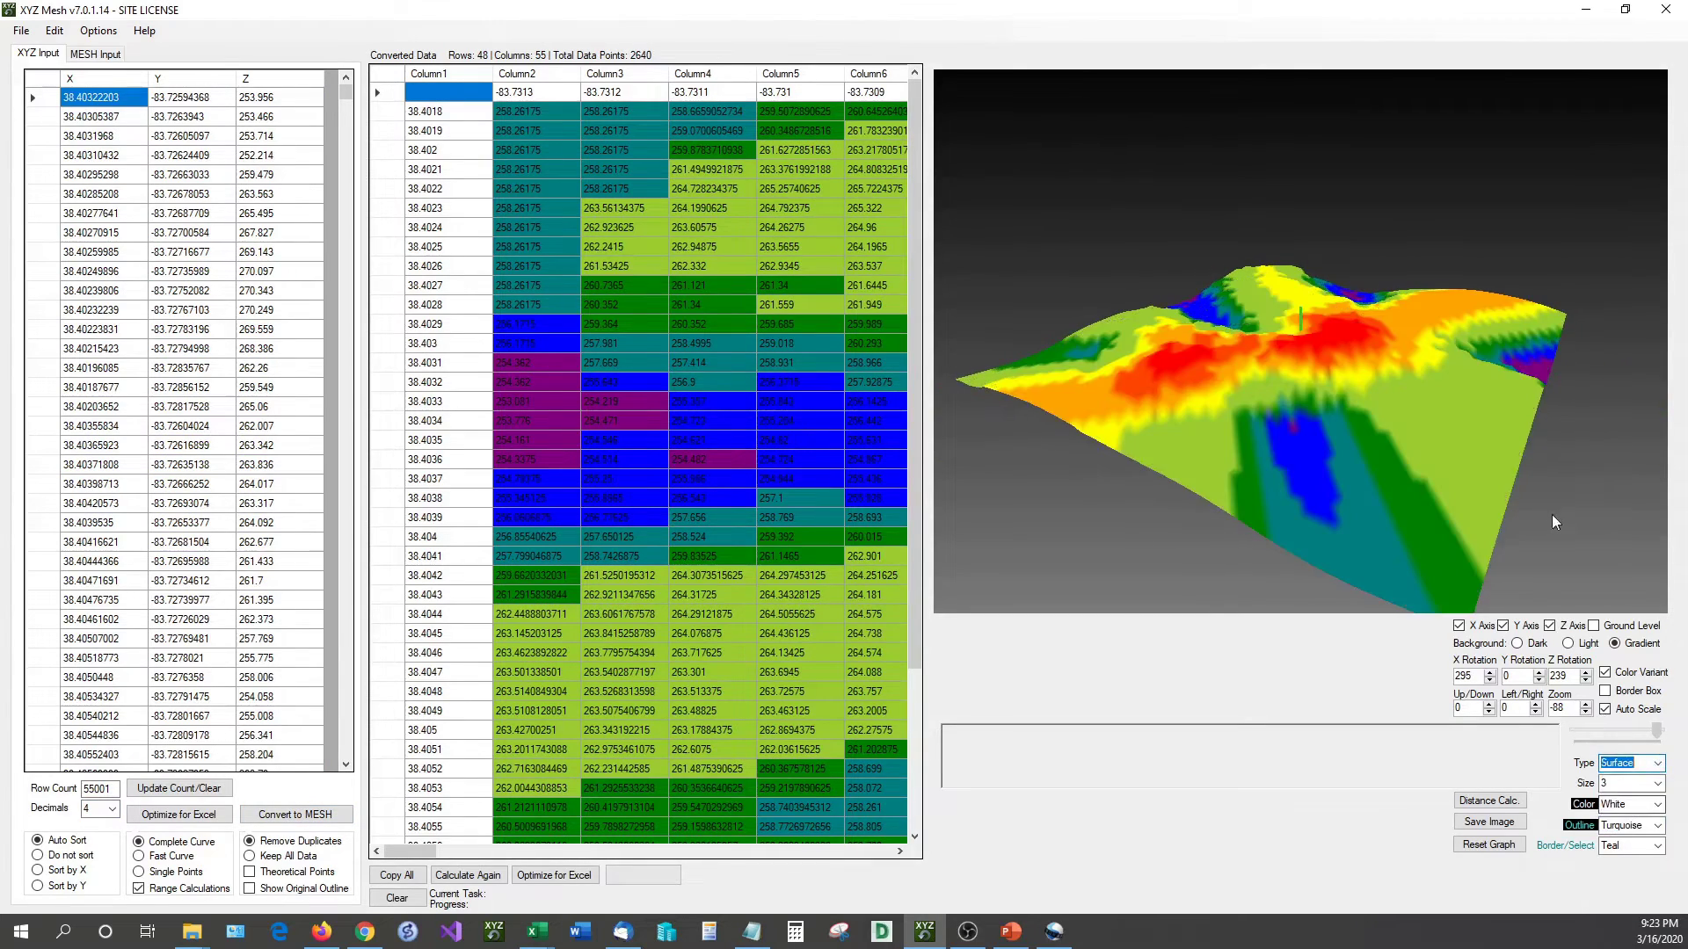
drag(1553, 515, 1259, 494)
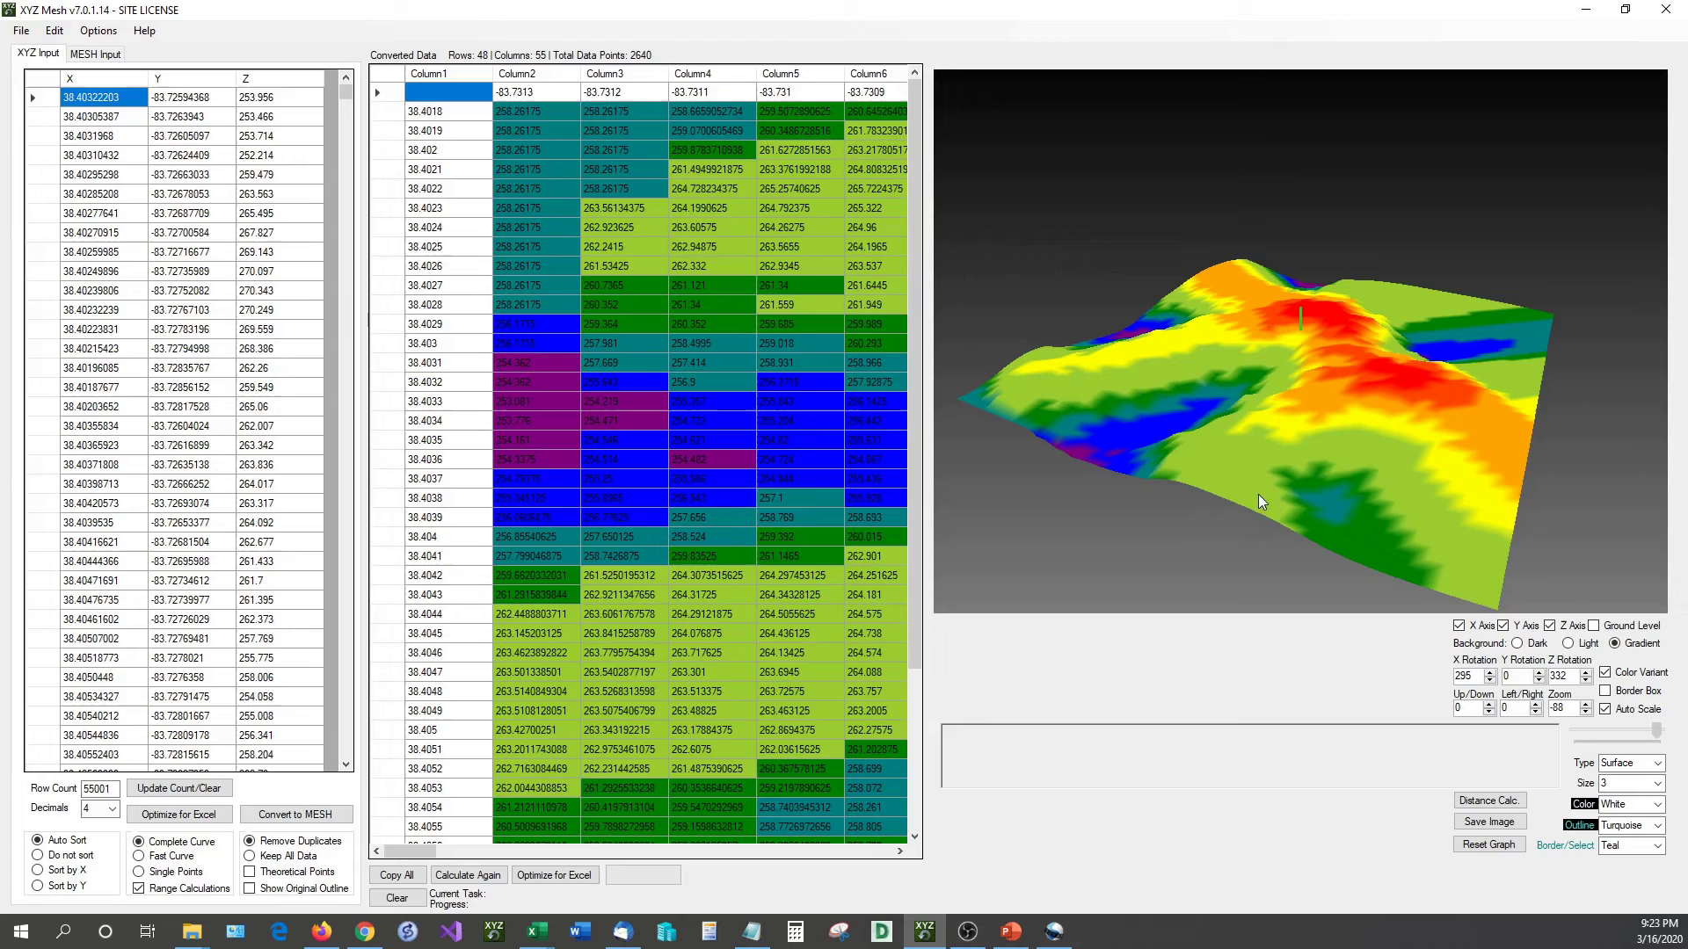
Export the converted grid with a 3-D surface chart to a new Excel workbook.
click(21, 33)
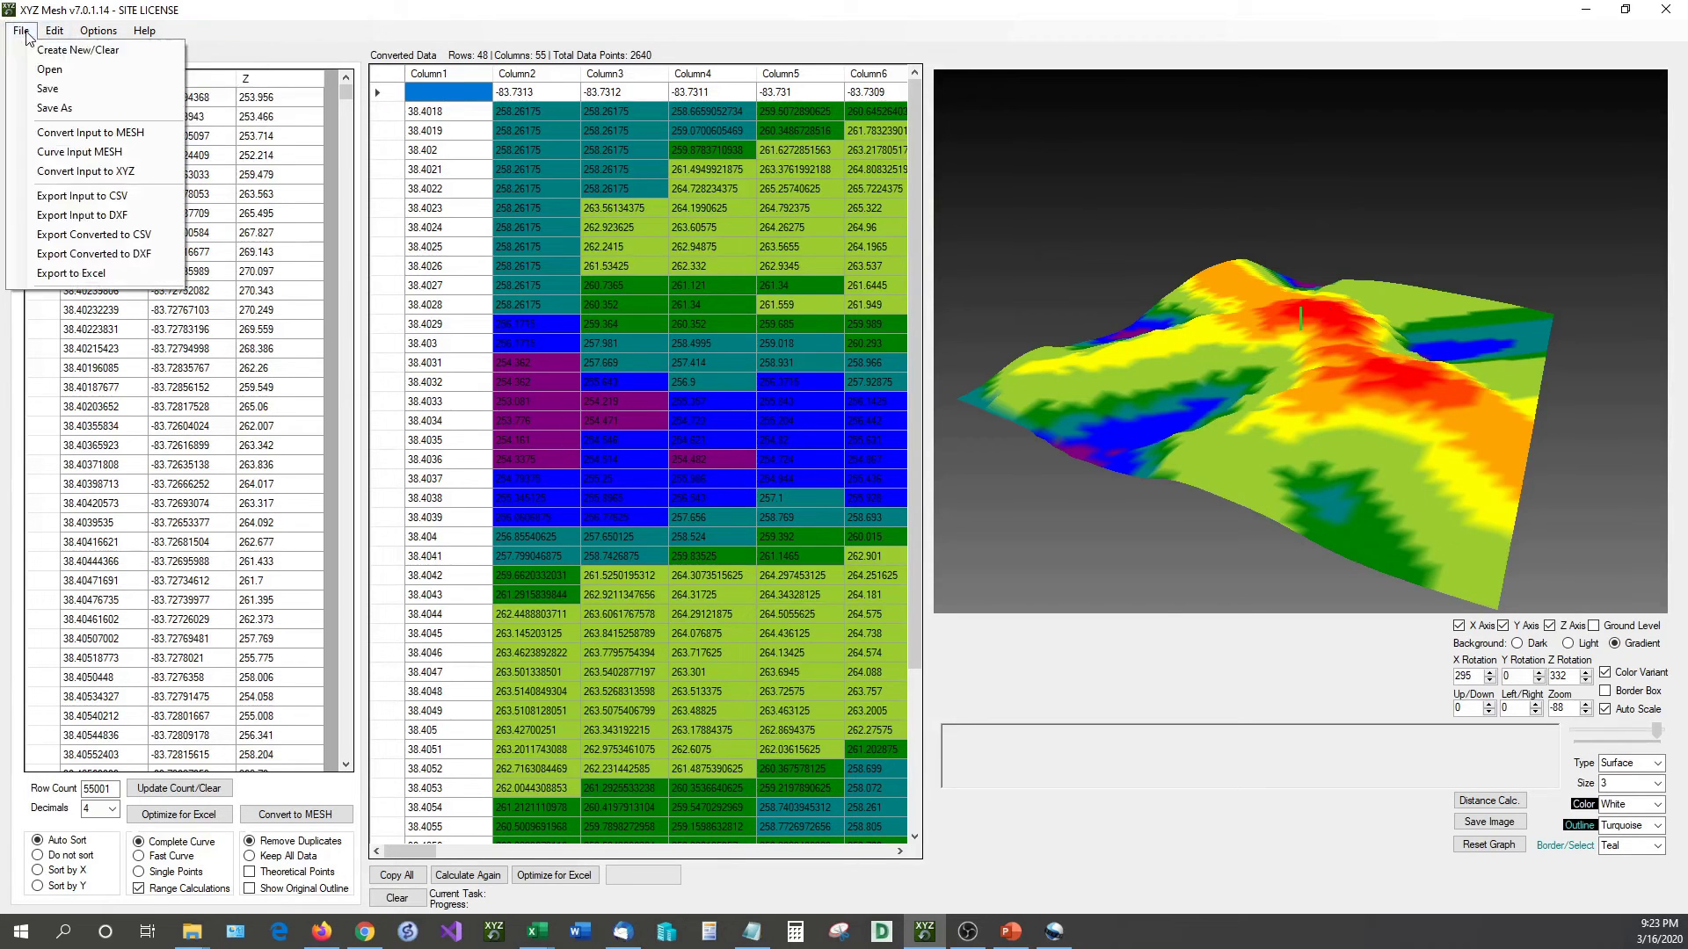
click(93, 274)
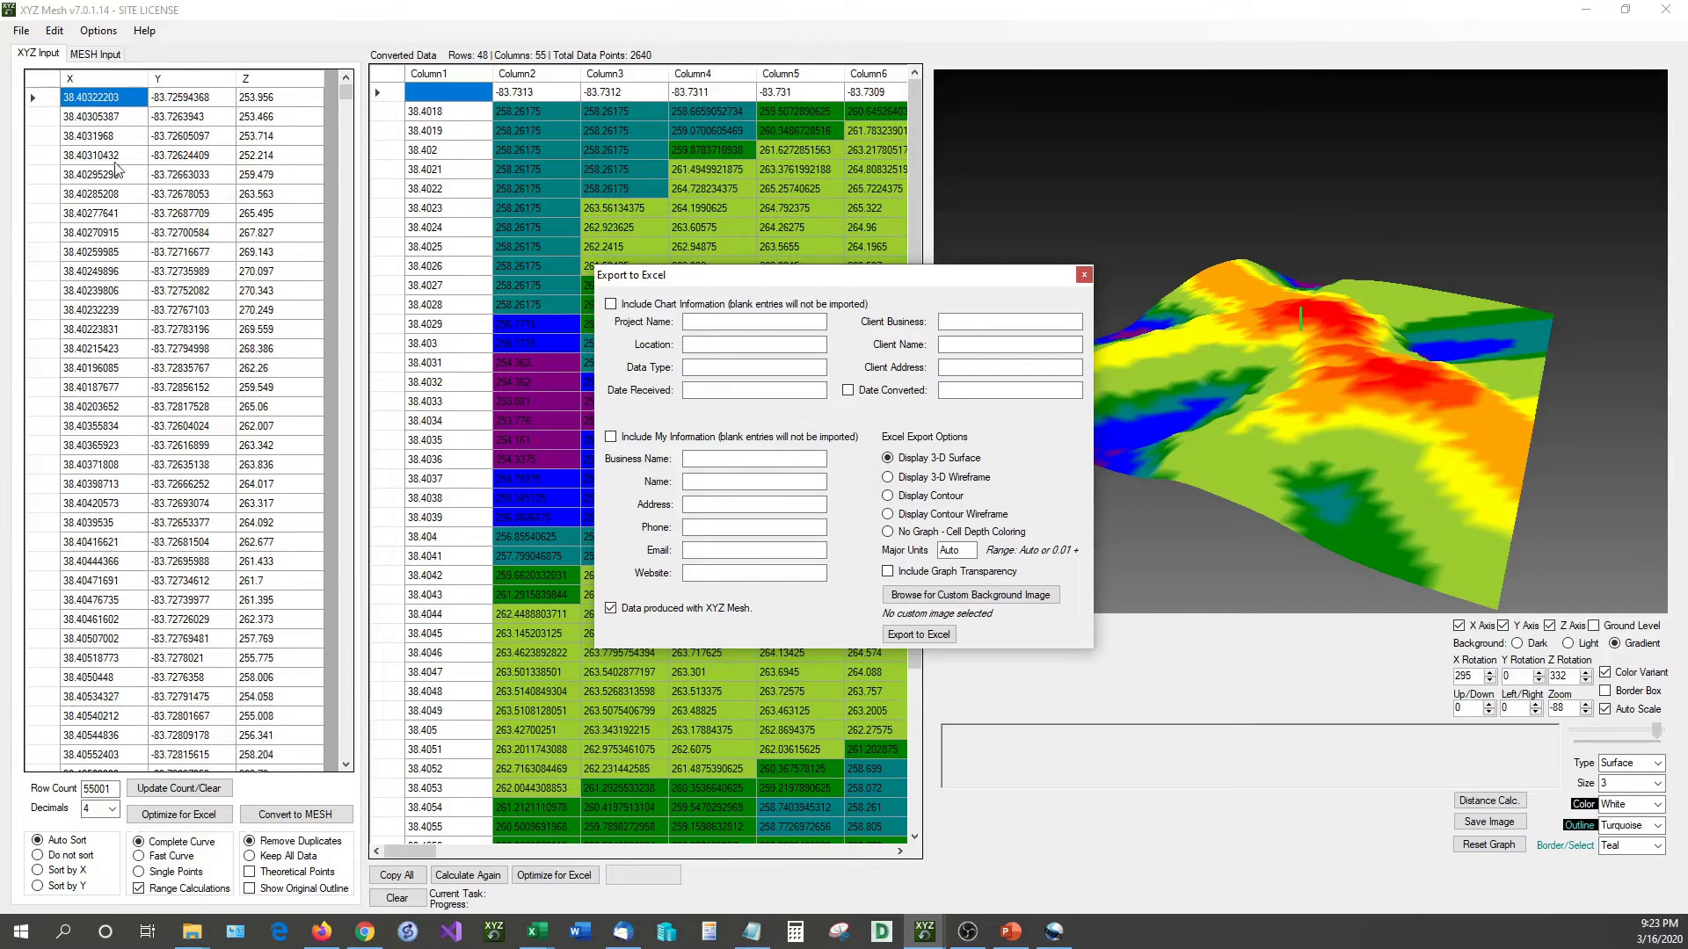
drag(674, 281, 550, 529)
drag(752, 534, 734, 418)
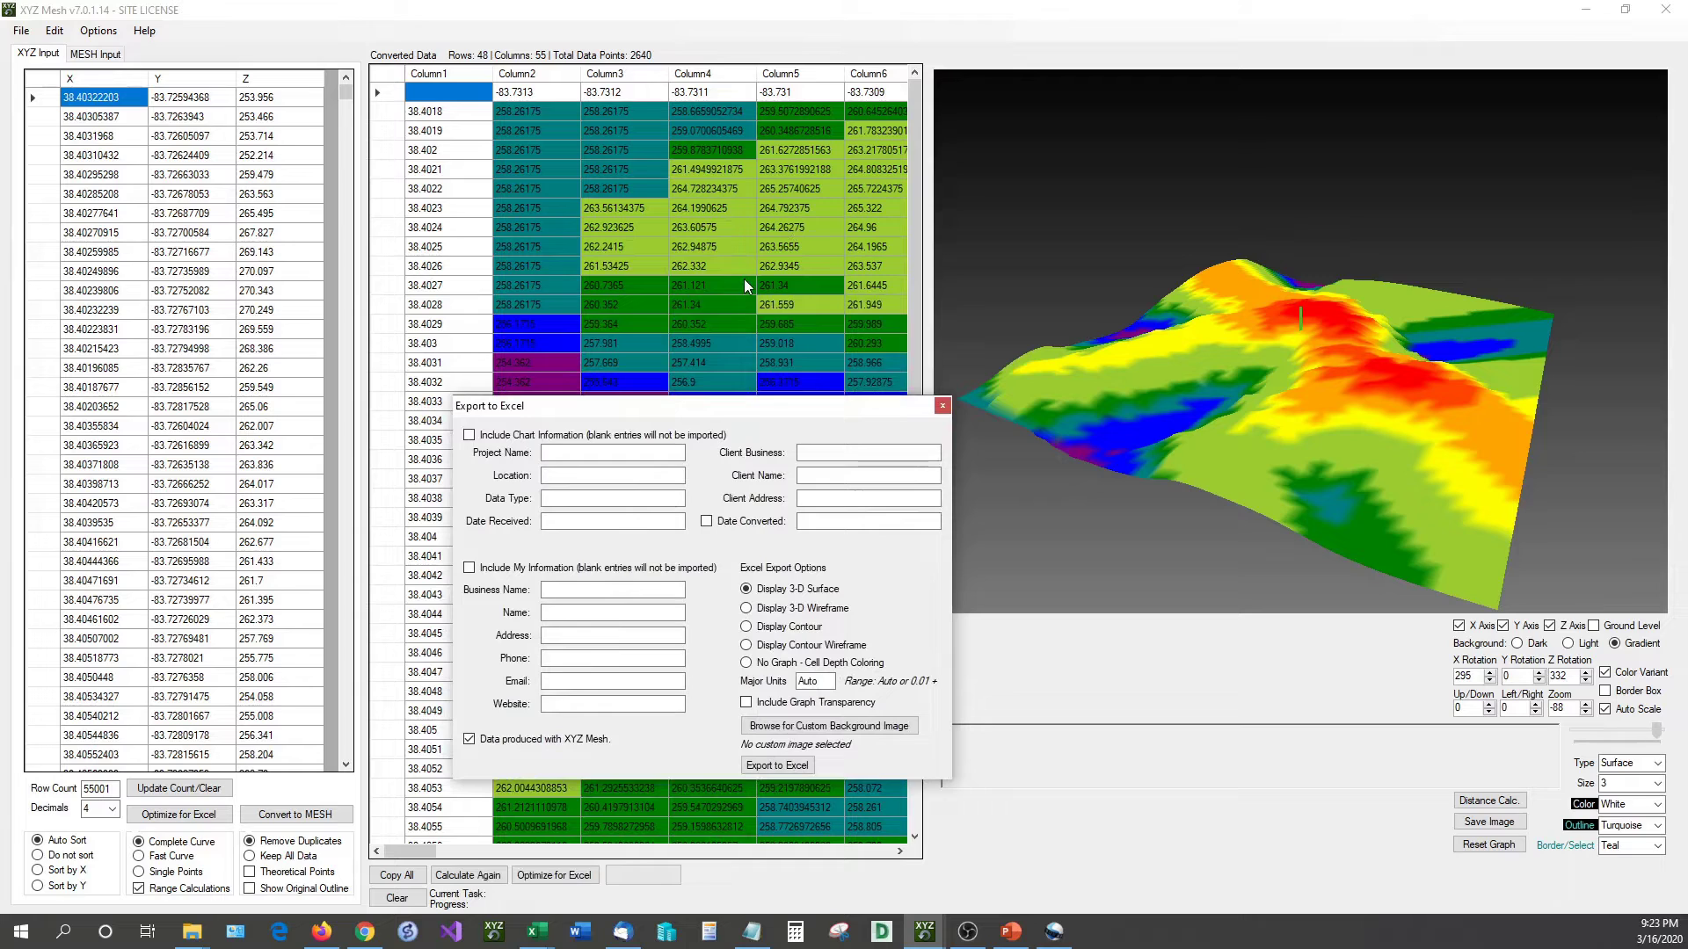
click(788, 764)
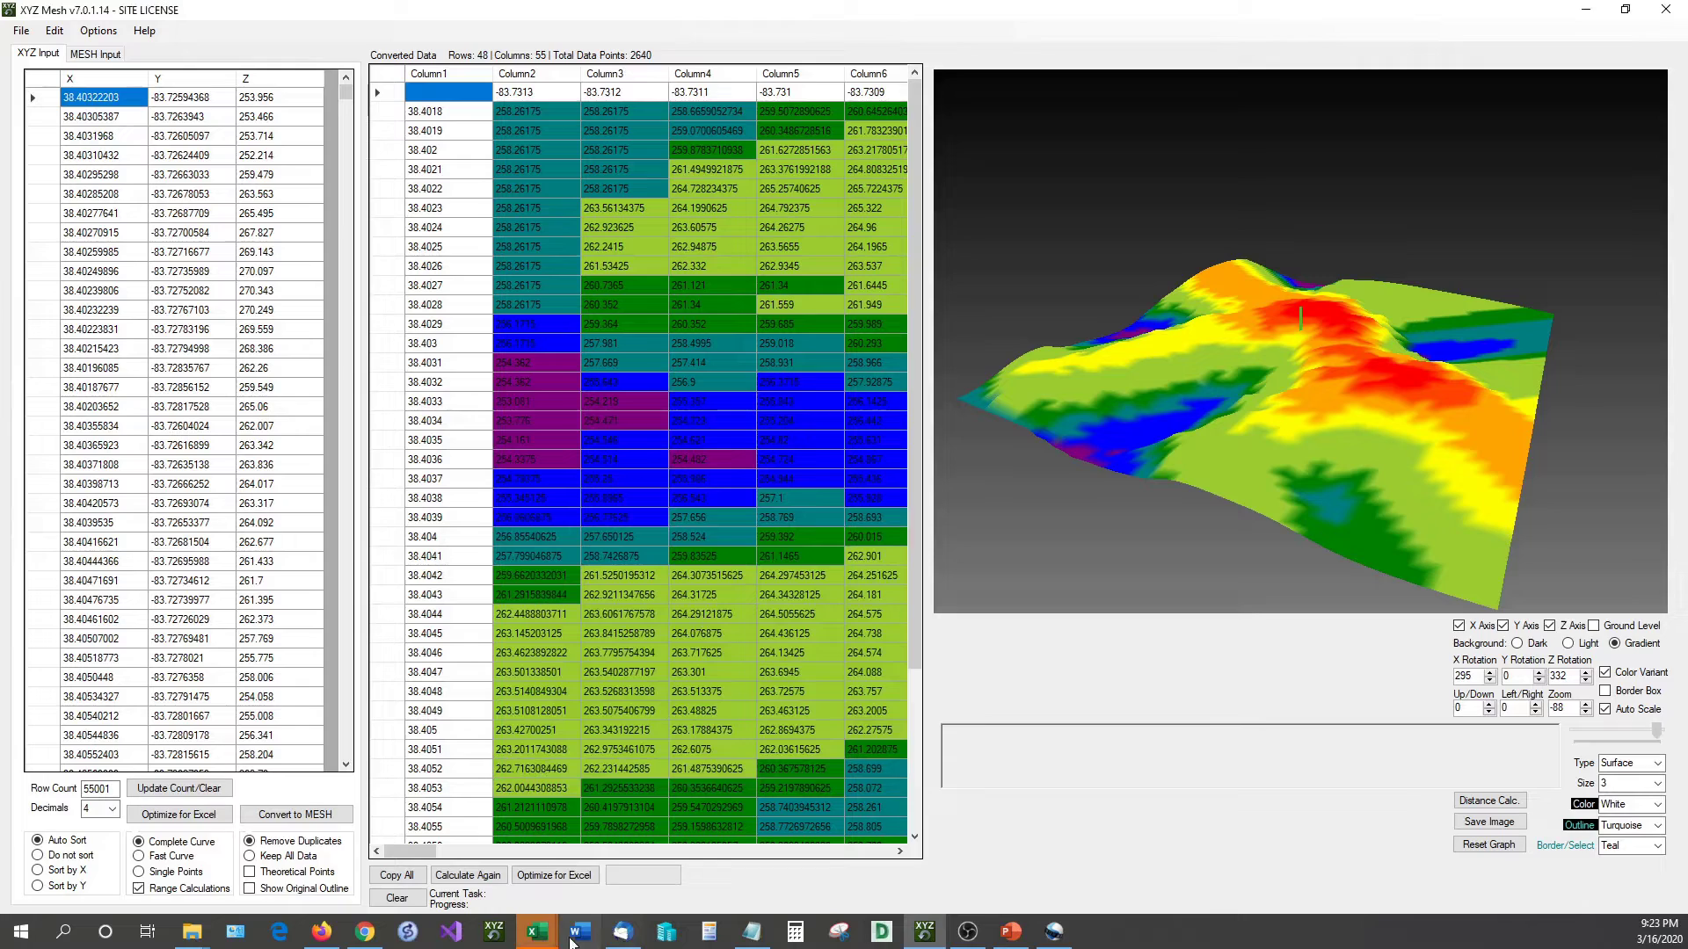
Return to the exported workbook and enlarge the 3-D surface chart across columns G to Z.
mouse_move(538, 933)
click(826, 867)
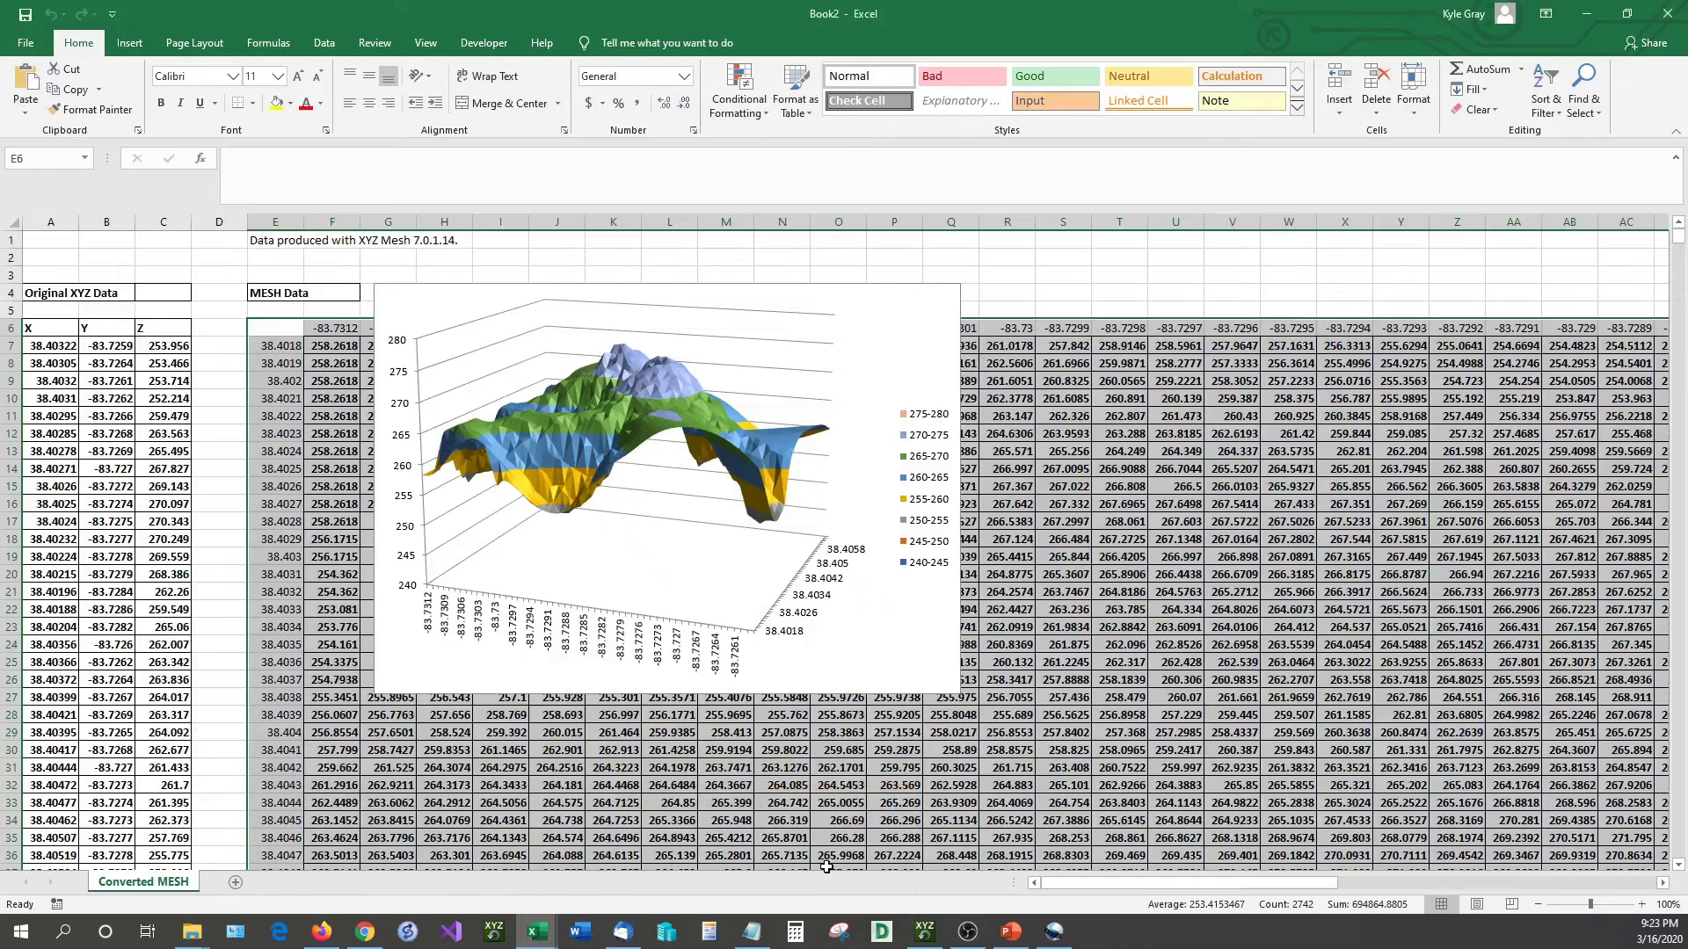
click(904, 646)
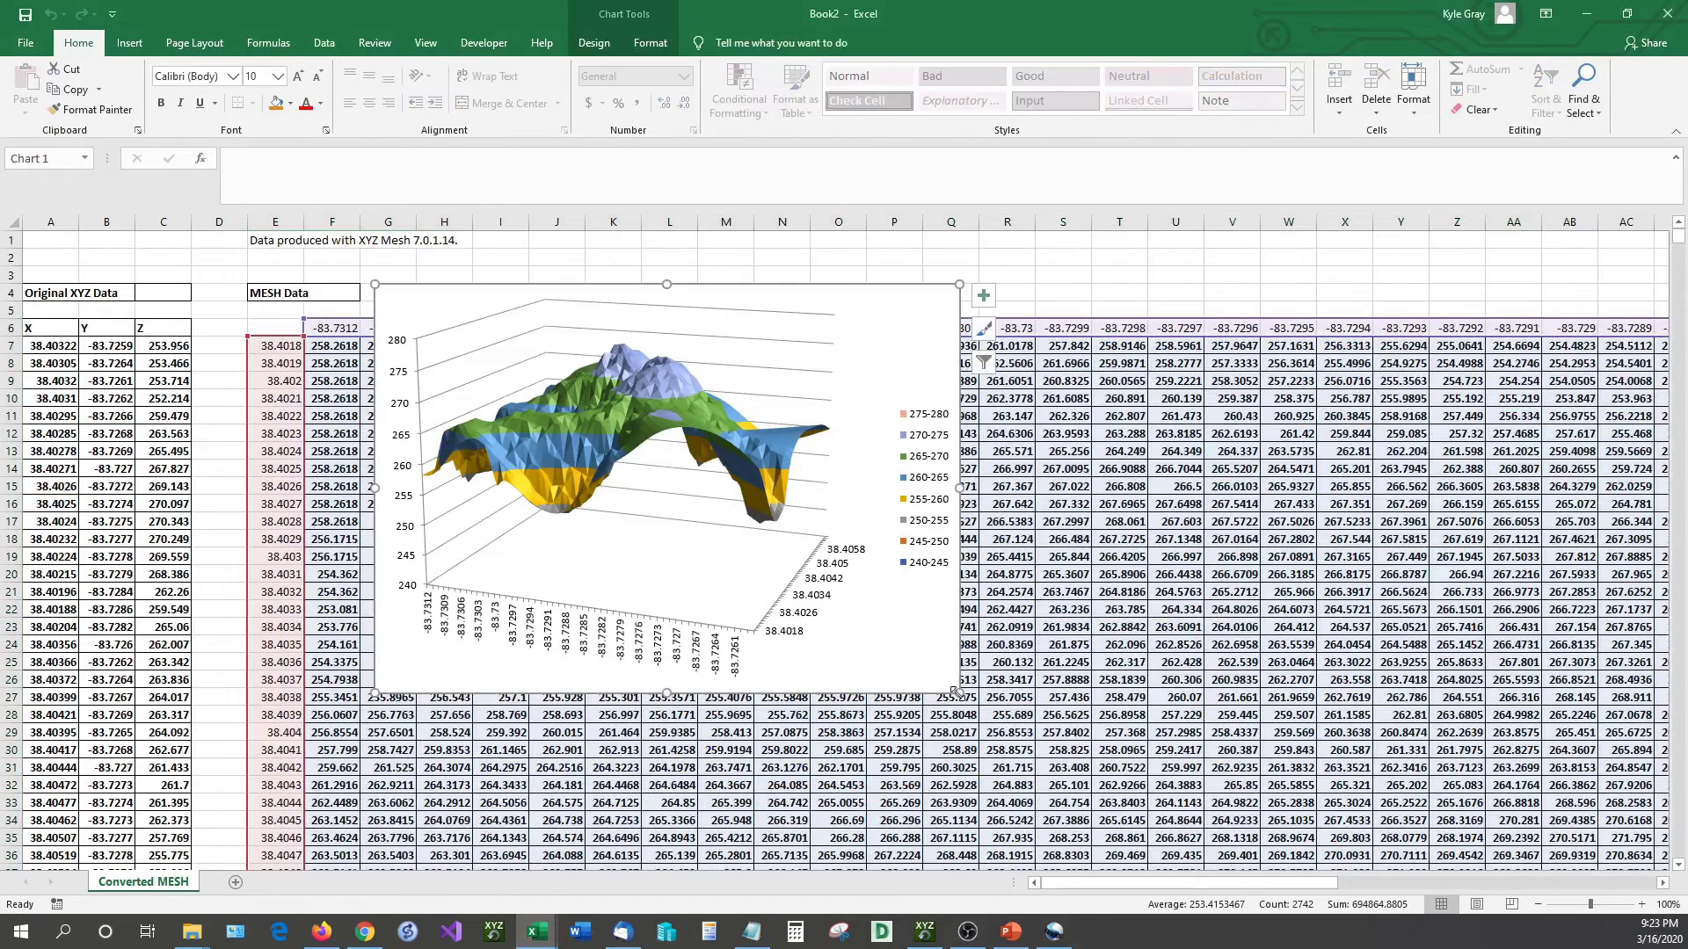
scroll(1452, 845, down, 2)
drag(1452, 845, 1446, 841)
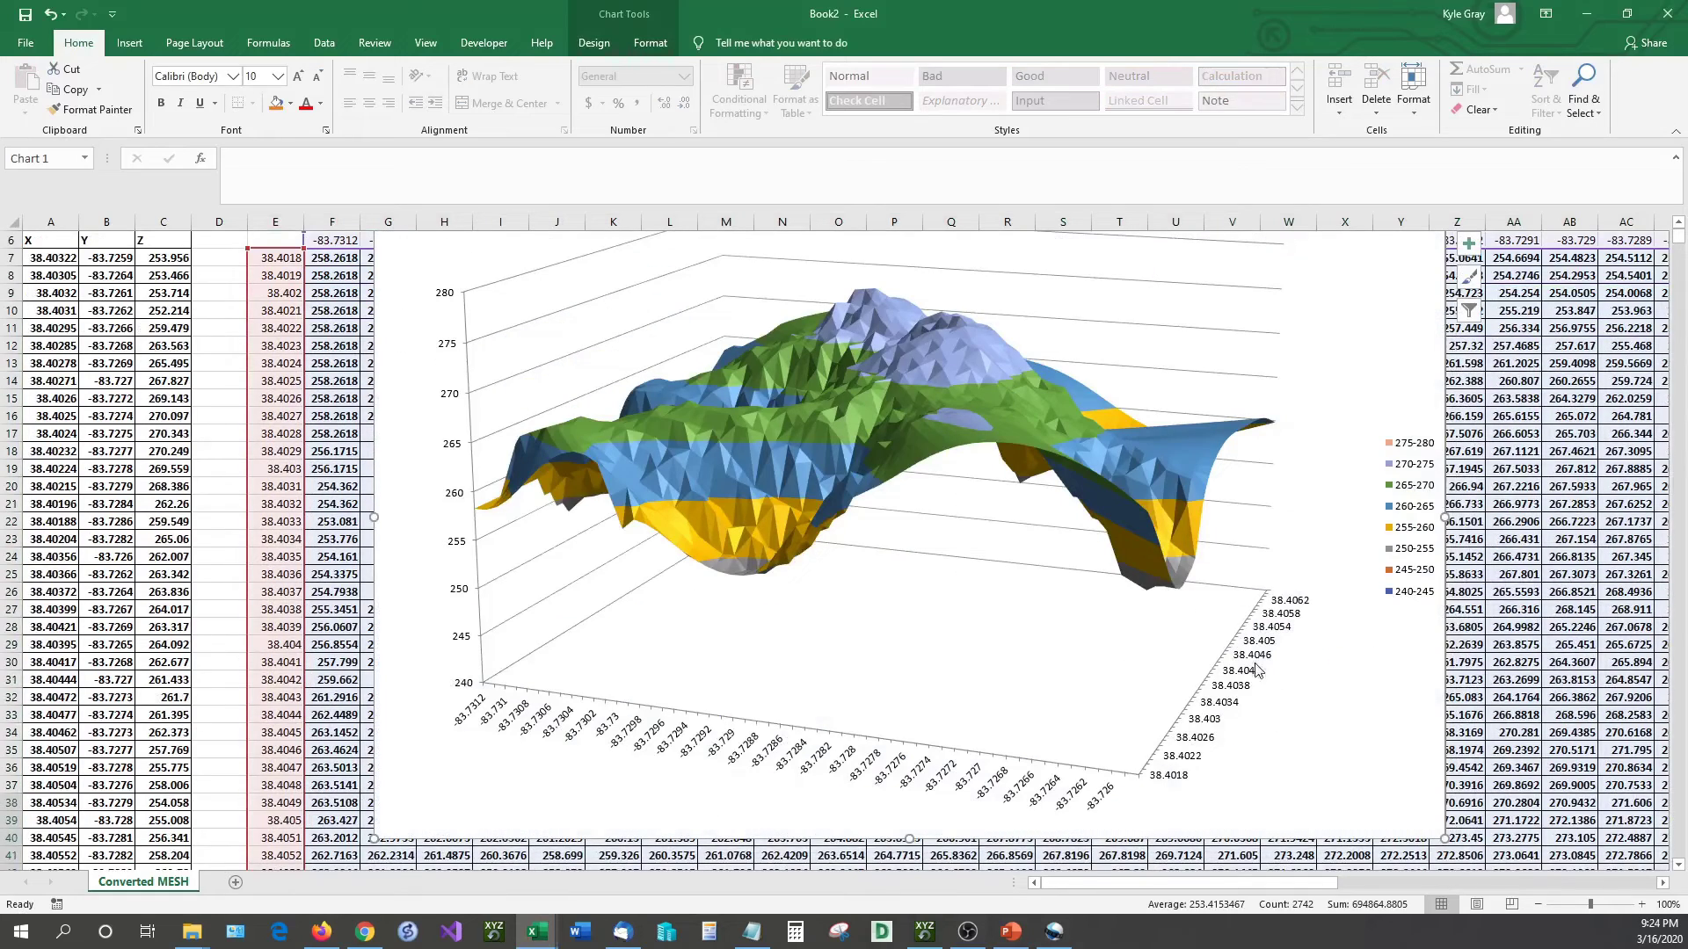
In 3-D Rotation settings, raise the X rotation to 240°, then bring it back to 190°.
right_click(1390, 374)
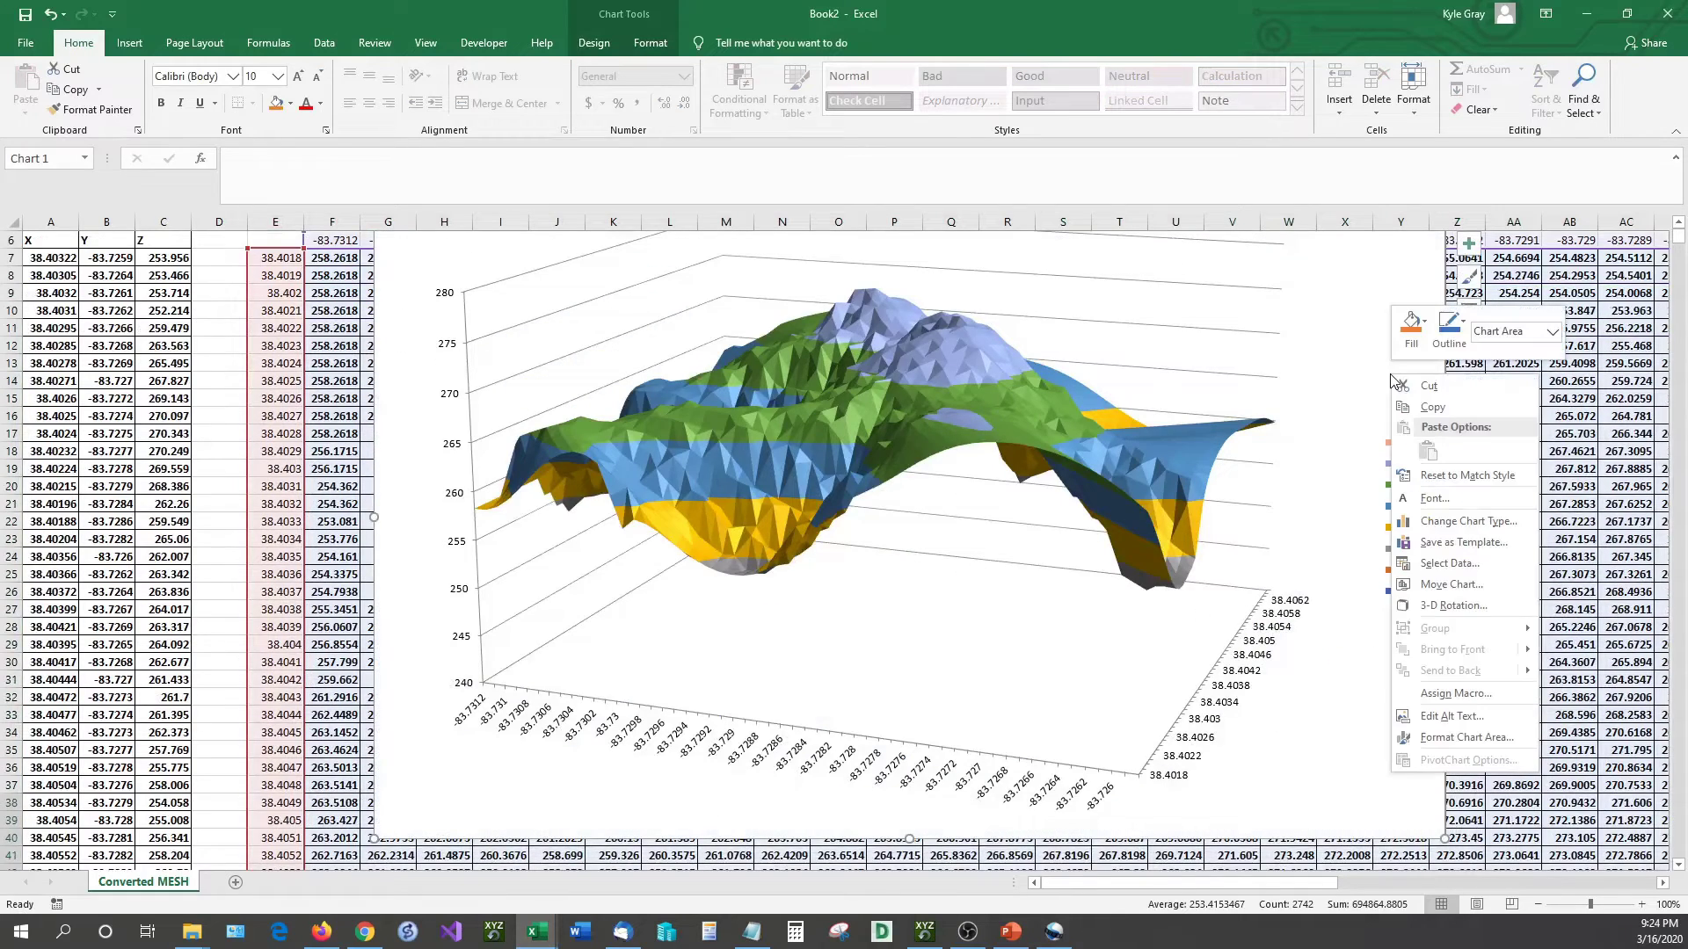
click(1466, 608)
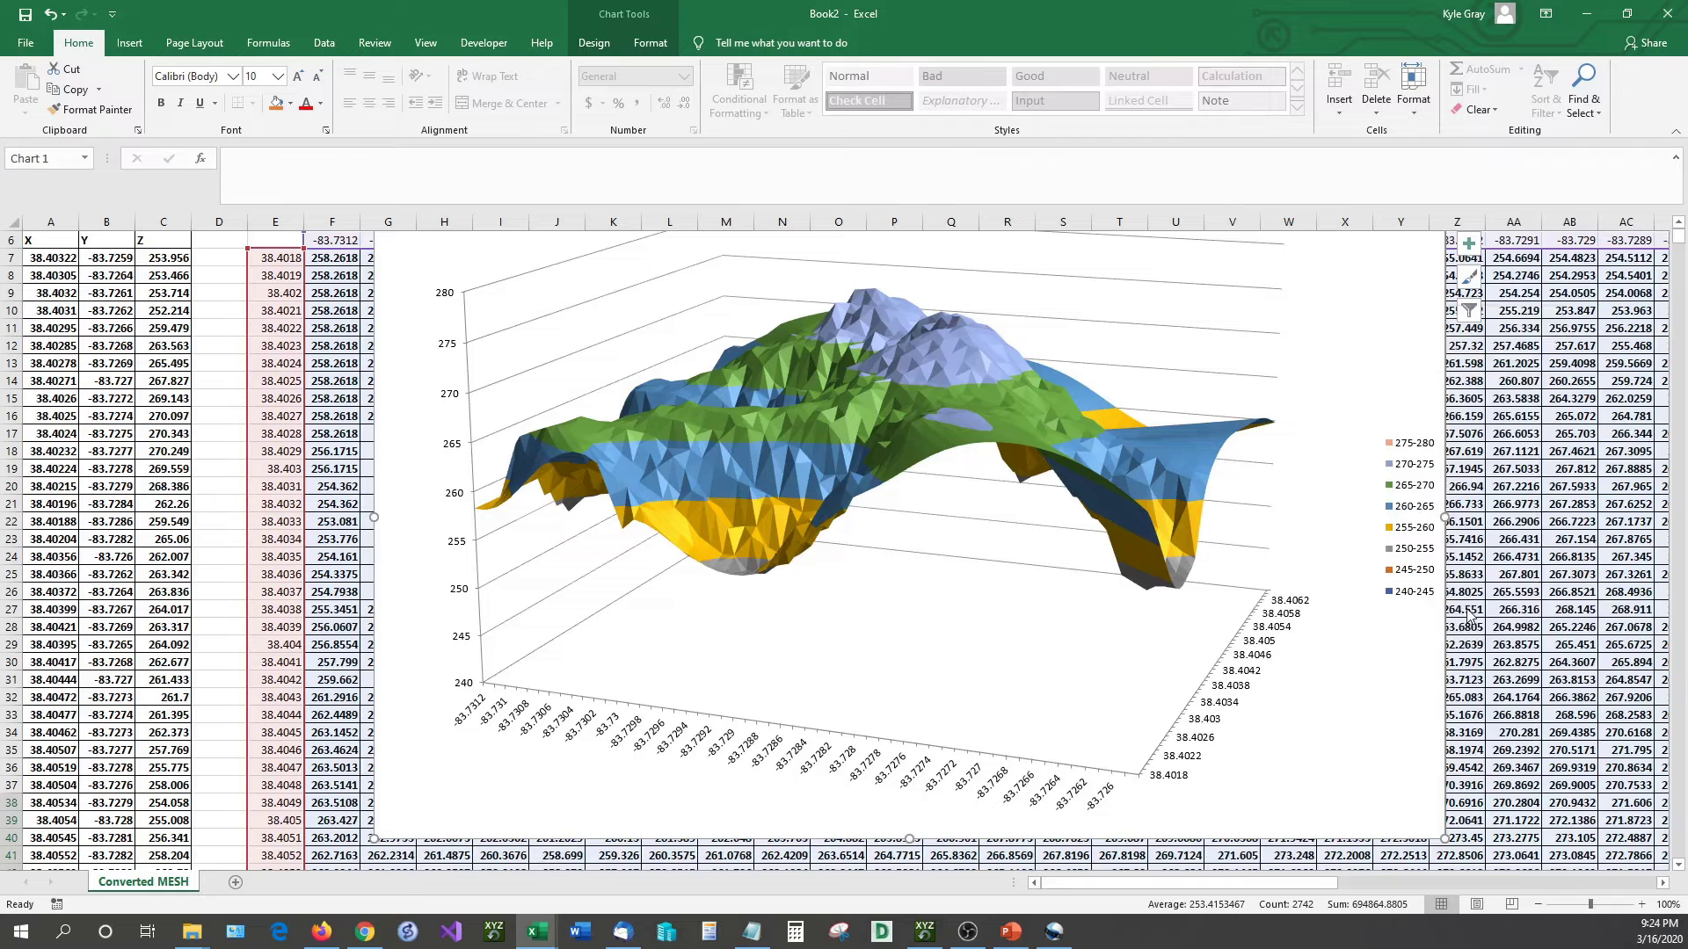
click(1593, 486)
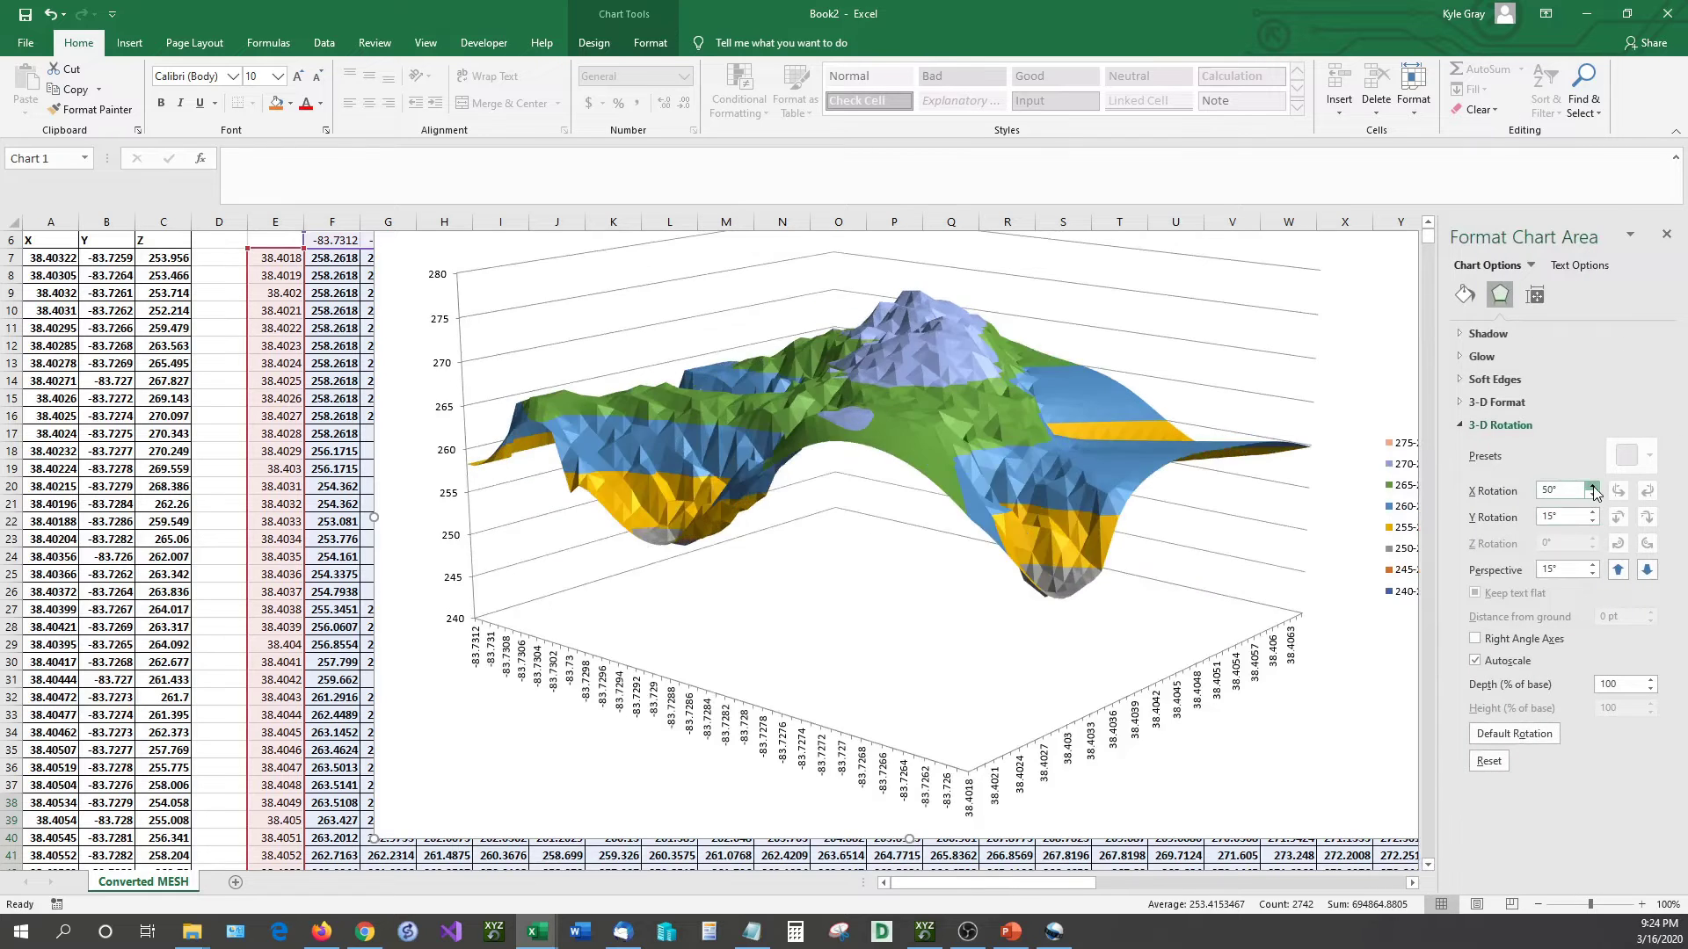
click(1592, 486)
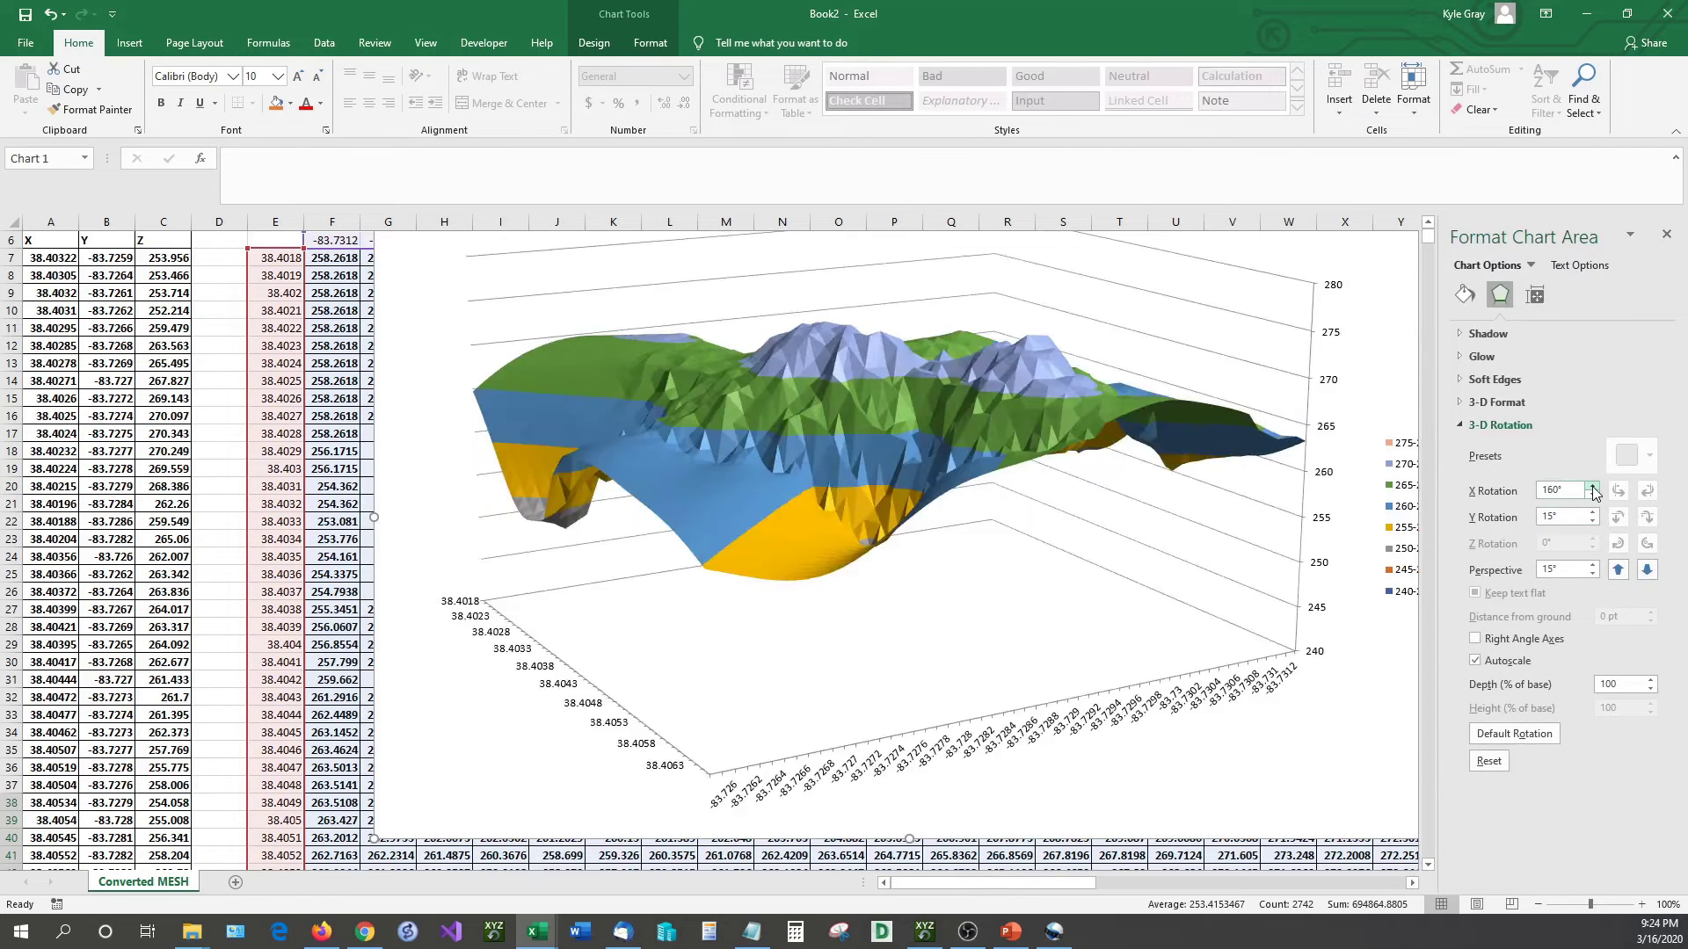
click(1592, 486)
click(1592, 486)
click(1592, 486)
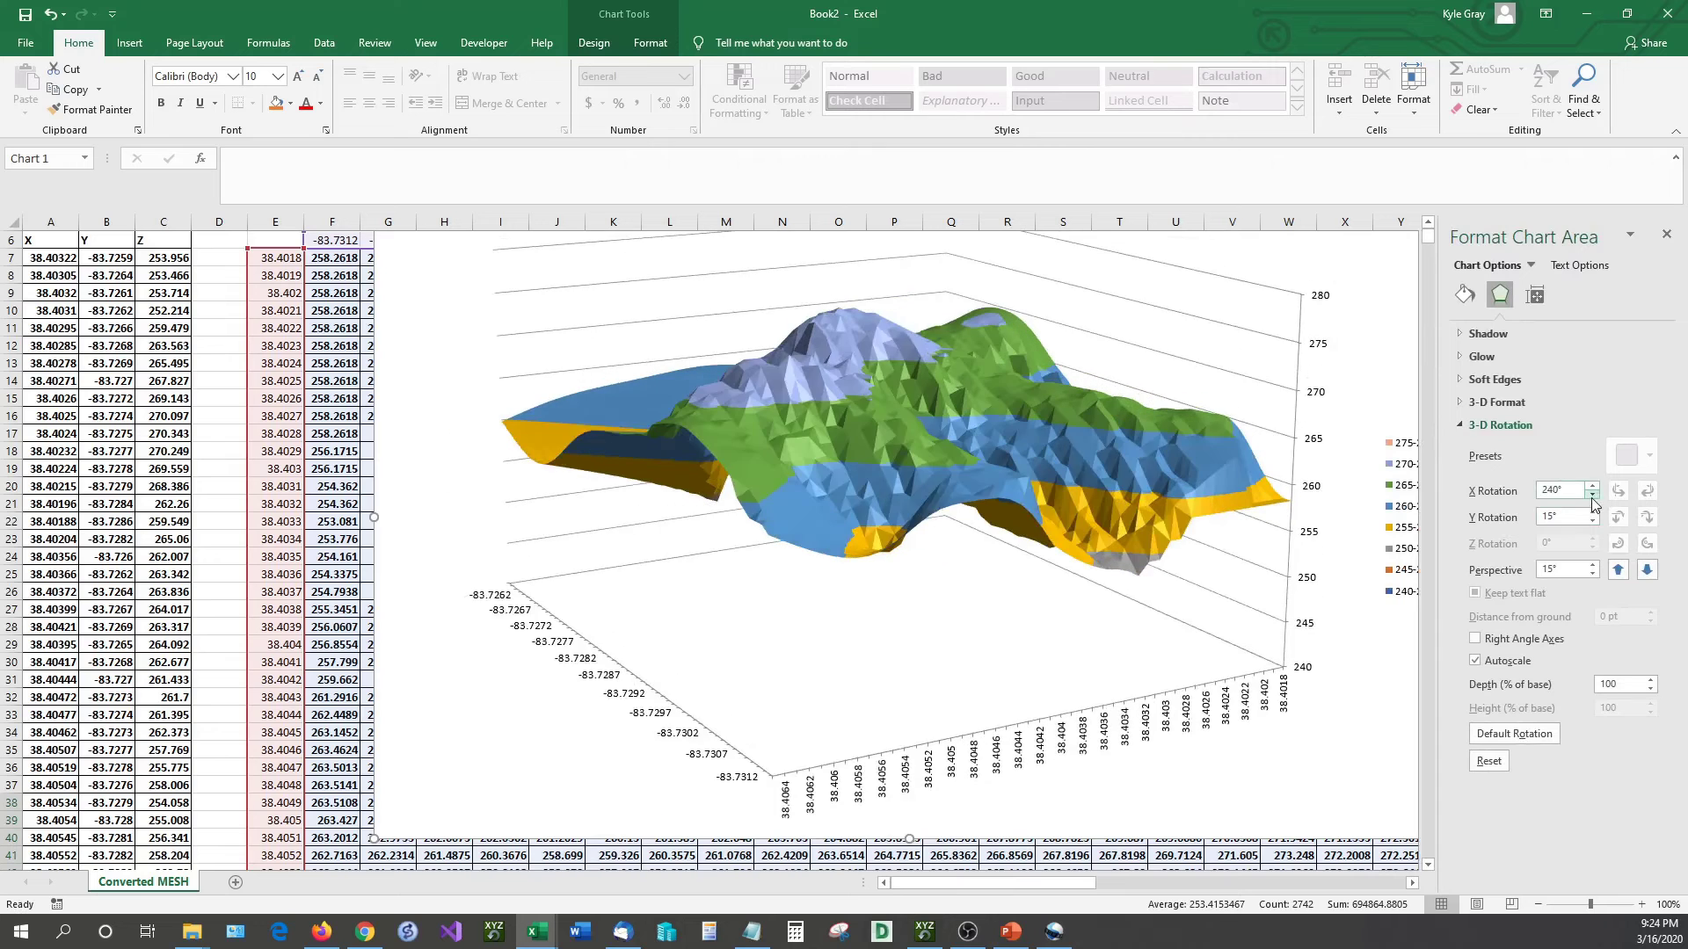
click(1592, 495)
click(1592, 495)
click(1592, 495)
click(1592, 494)
click(1592, 495)
Tilt the Y rotation down to -50° to view from below, then up to 40°.
click(1597, 520)
click(1596, 520)
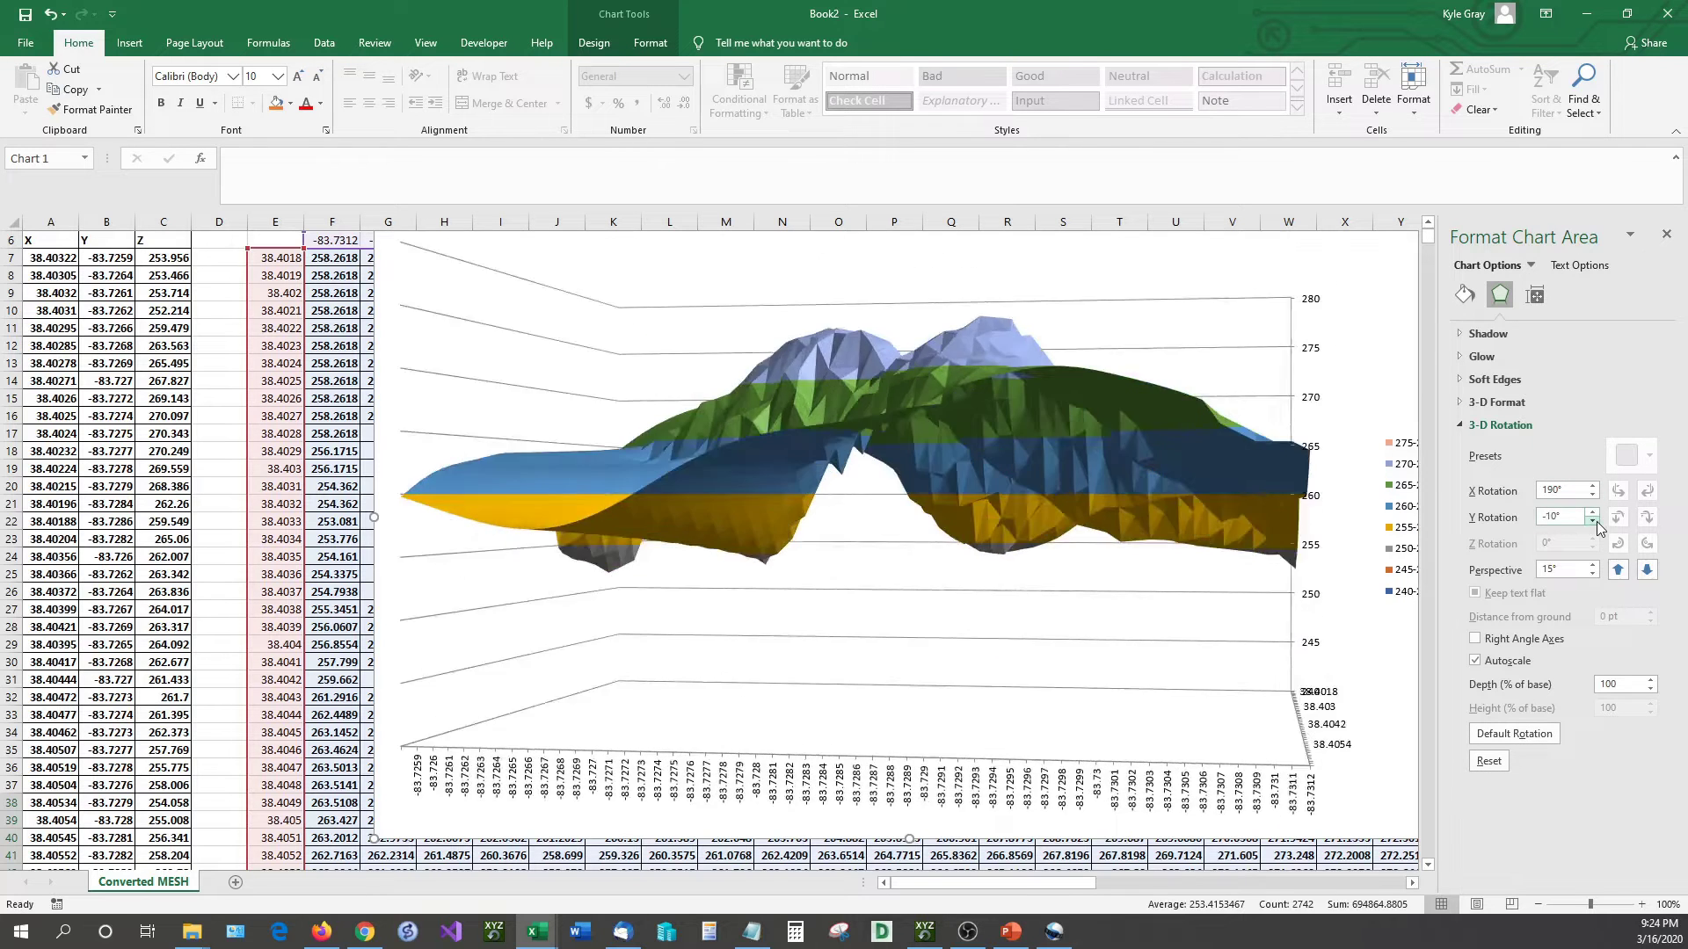
click(1596, 521)
click(1596, 520)
click(1596, 520)
click(1597, 521)
click(1593, 512)
click(1593, 511)
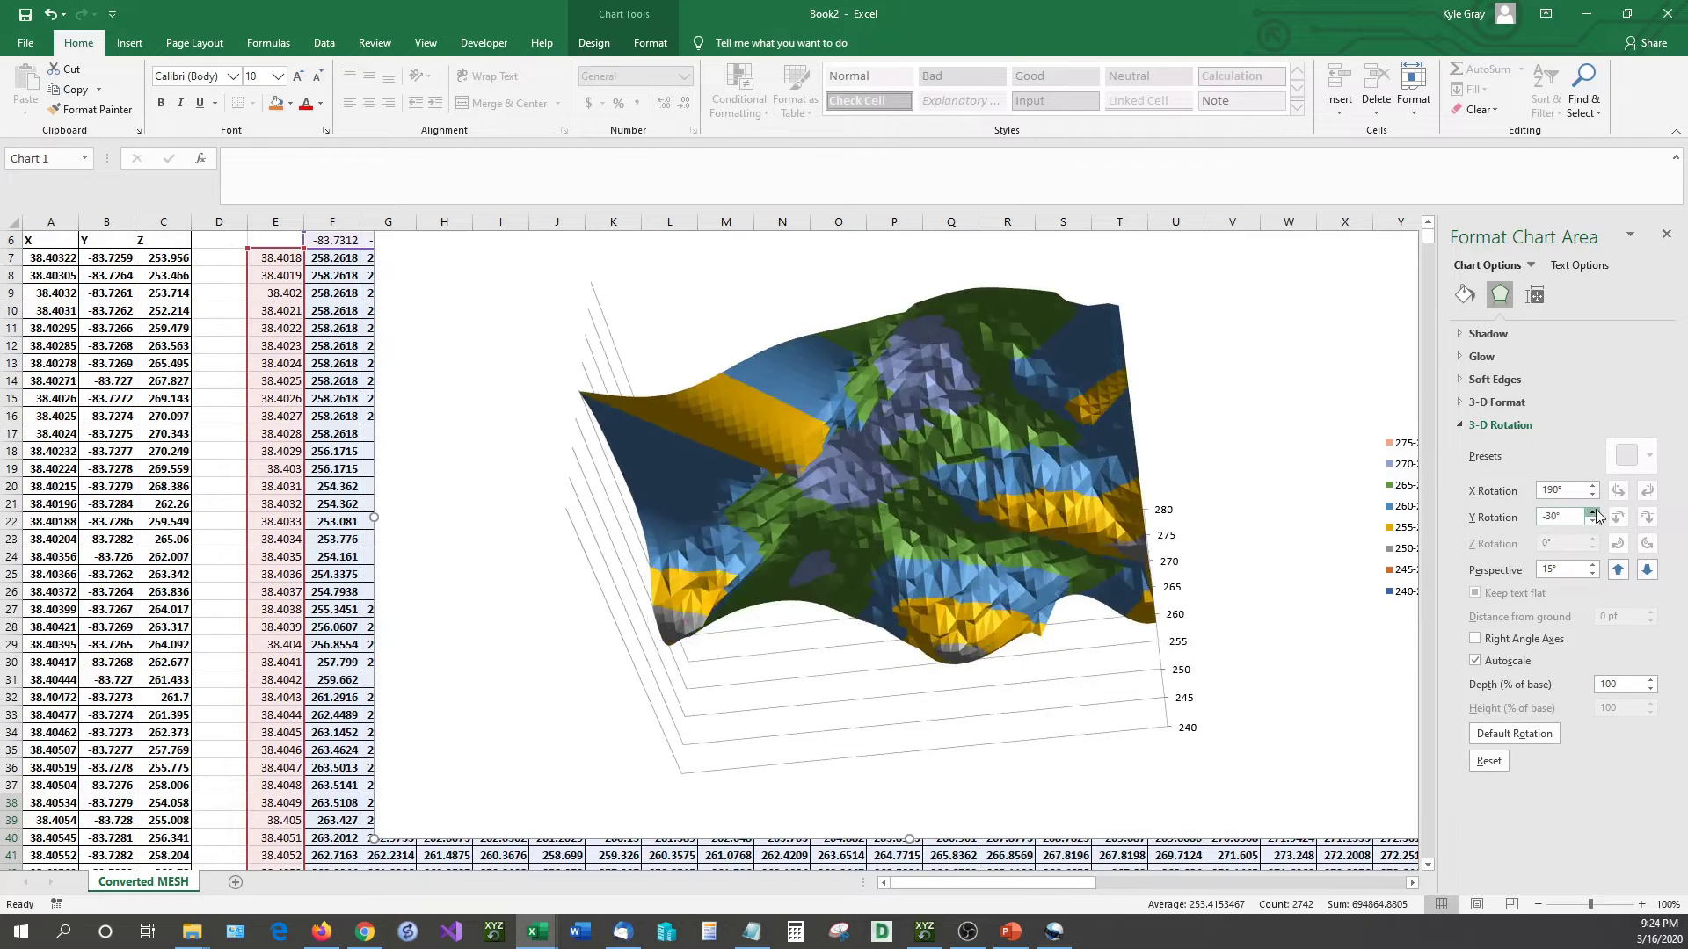
click(1593, 511)
click(1593, 511)
click(1593, 511)
click(1593, 511)
click(1593, 512)
click(1593, 512)
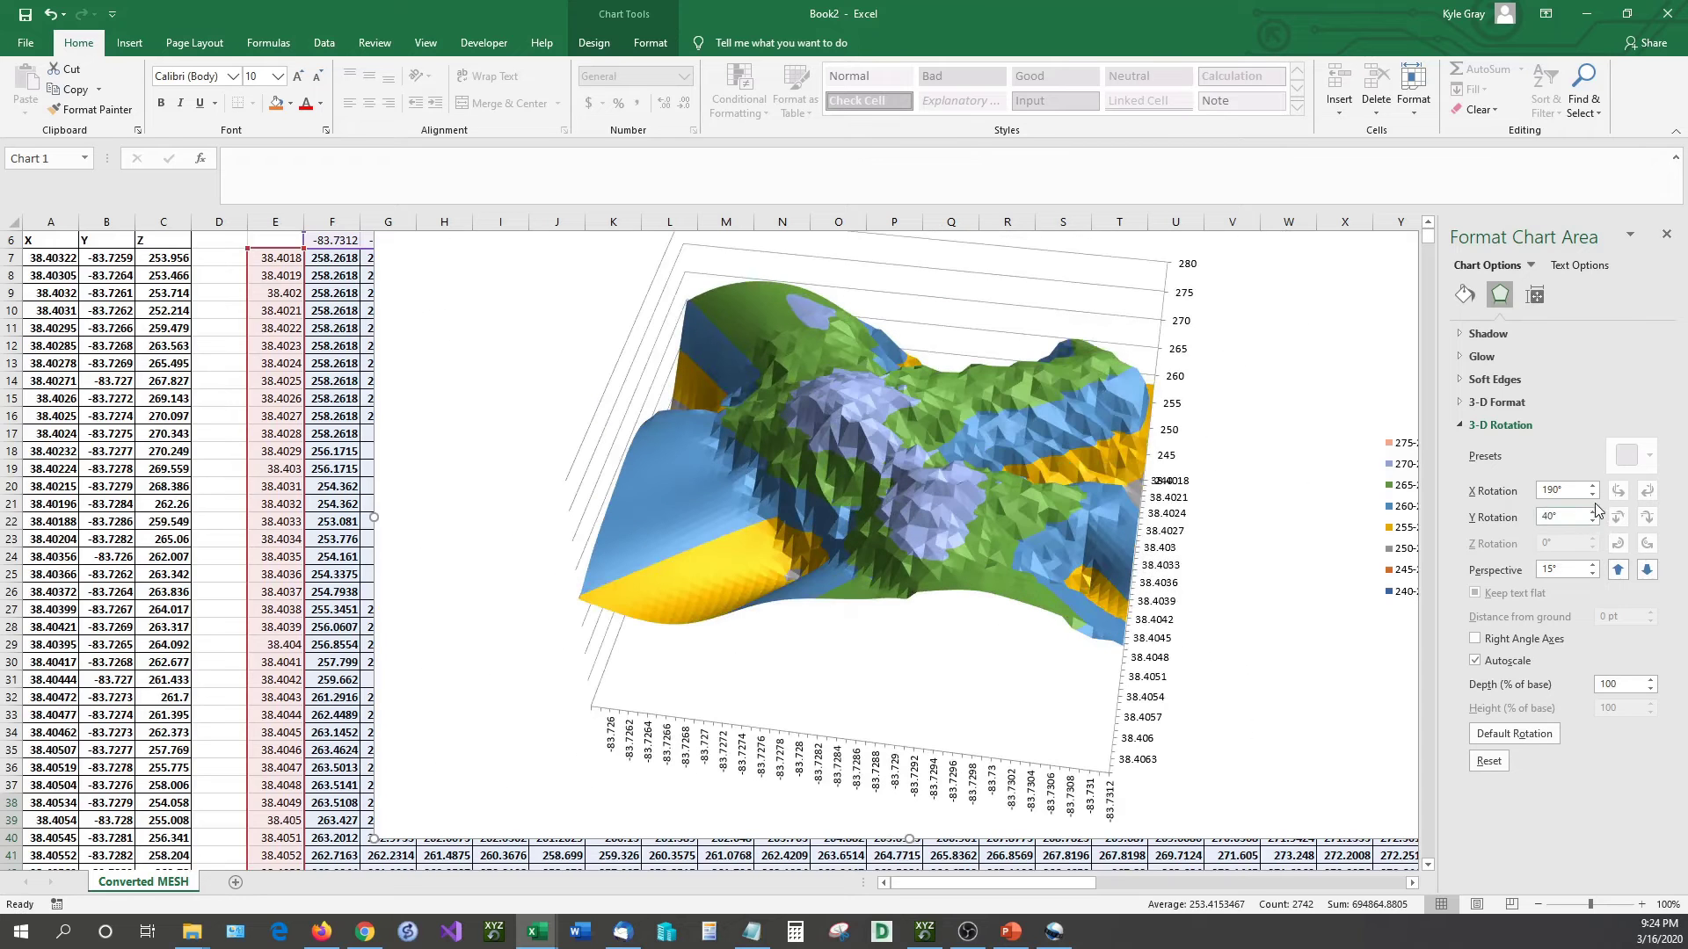
Deepen the chart's perspective to 55°, then flatten it back to 20°.
click(1593, 566)
click(1593, 566)
click(1592, 566)
click(1593, 566)
click(1593, 566)
click(1592, 566)
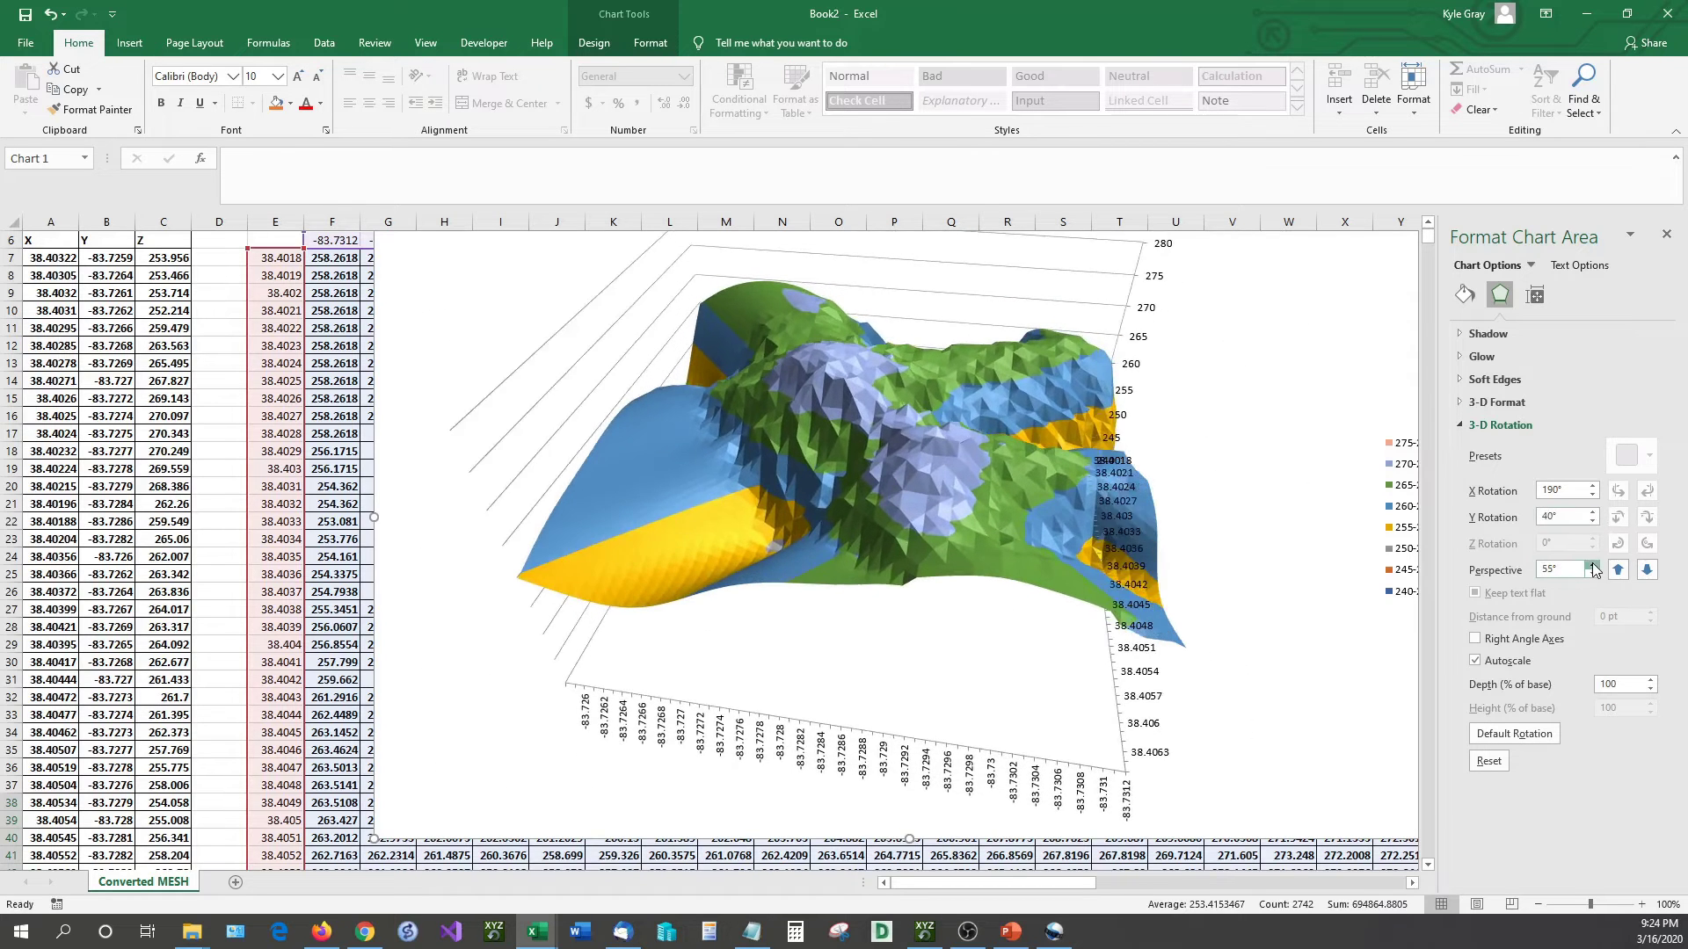
click(1593, 566)
click(1593, 567)
click(1592, 574)
click(1592, 574)
click(1592, 574)
click(1592, 574)
click(1592, 574)
click(1592, 574)
click(1591, 574)
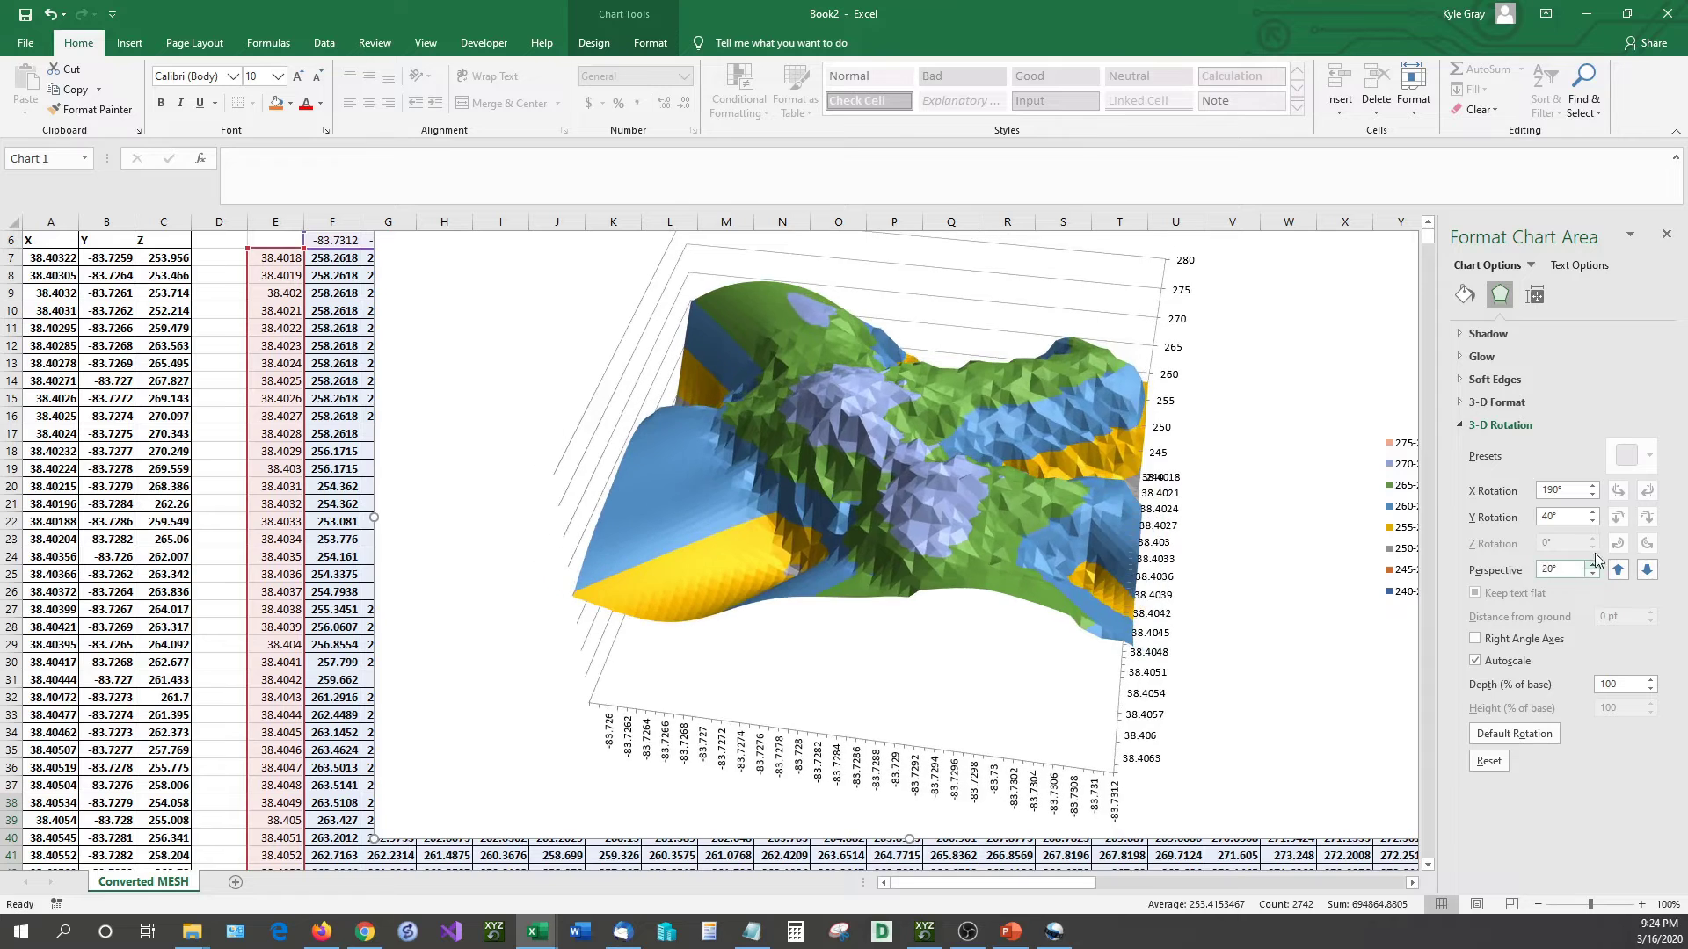
Lower the chart's X rotation step by step down to 20°.
click(1592, 497)
click(1592, 497)
click(1593, 497)
click(1592, 497)
click(1593, 496)
click(1593, 497)
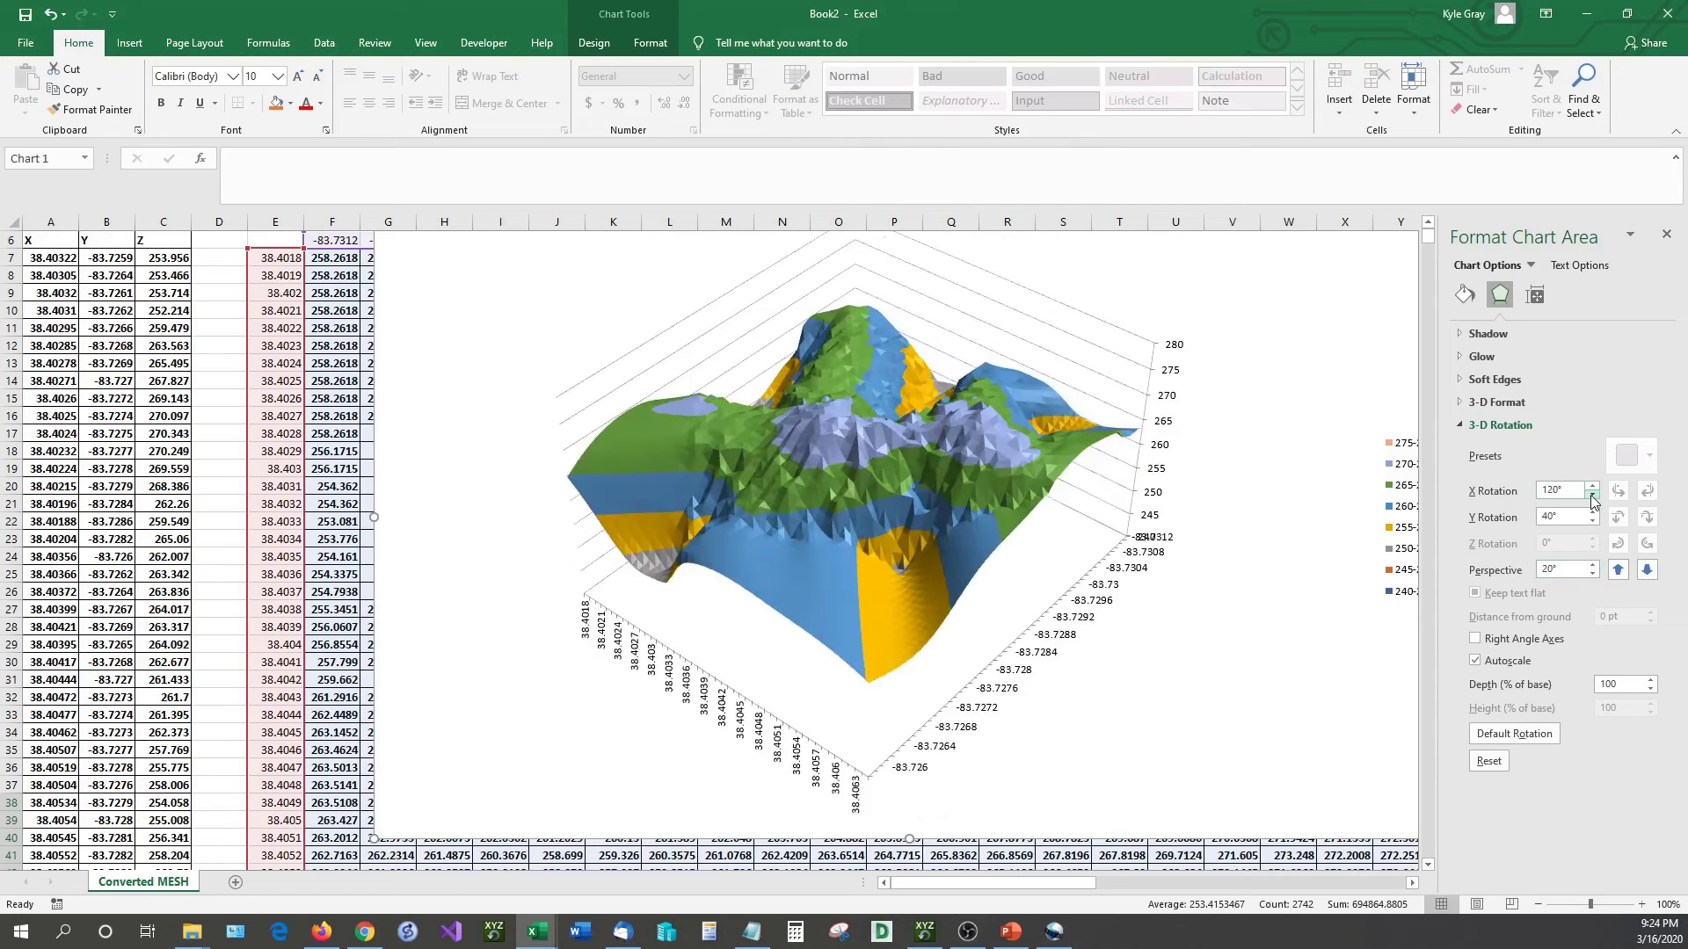
click(1593, 497)
click(1593, 497)
click(1593, 497)
click(1593, 496)
click(1593, 497)
click(1593, 497)
click(1593, 497)
click(1593, 497)
click(1593, 497)
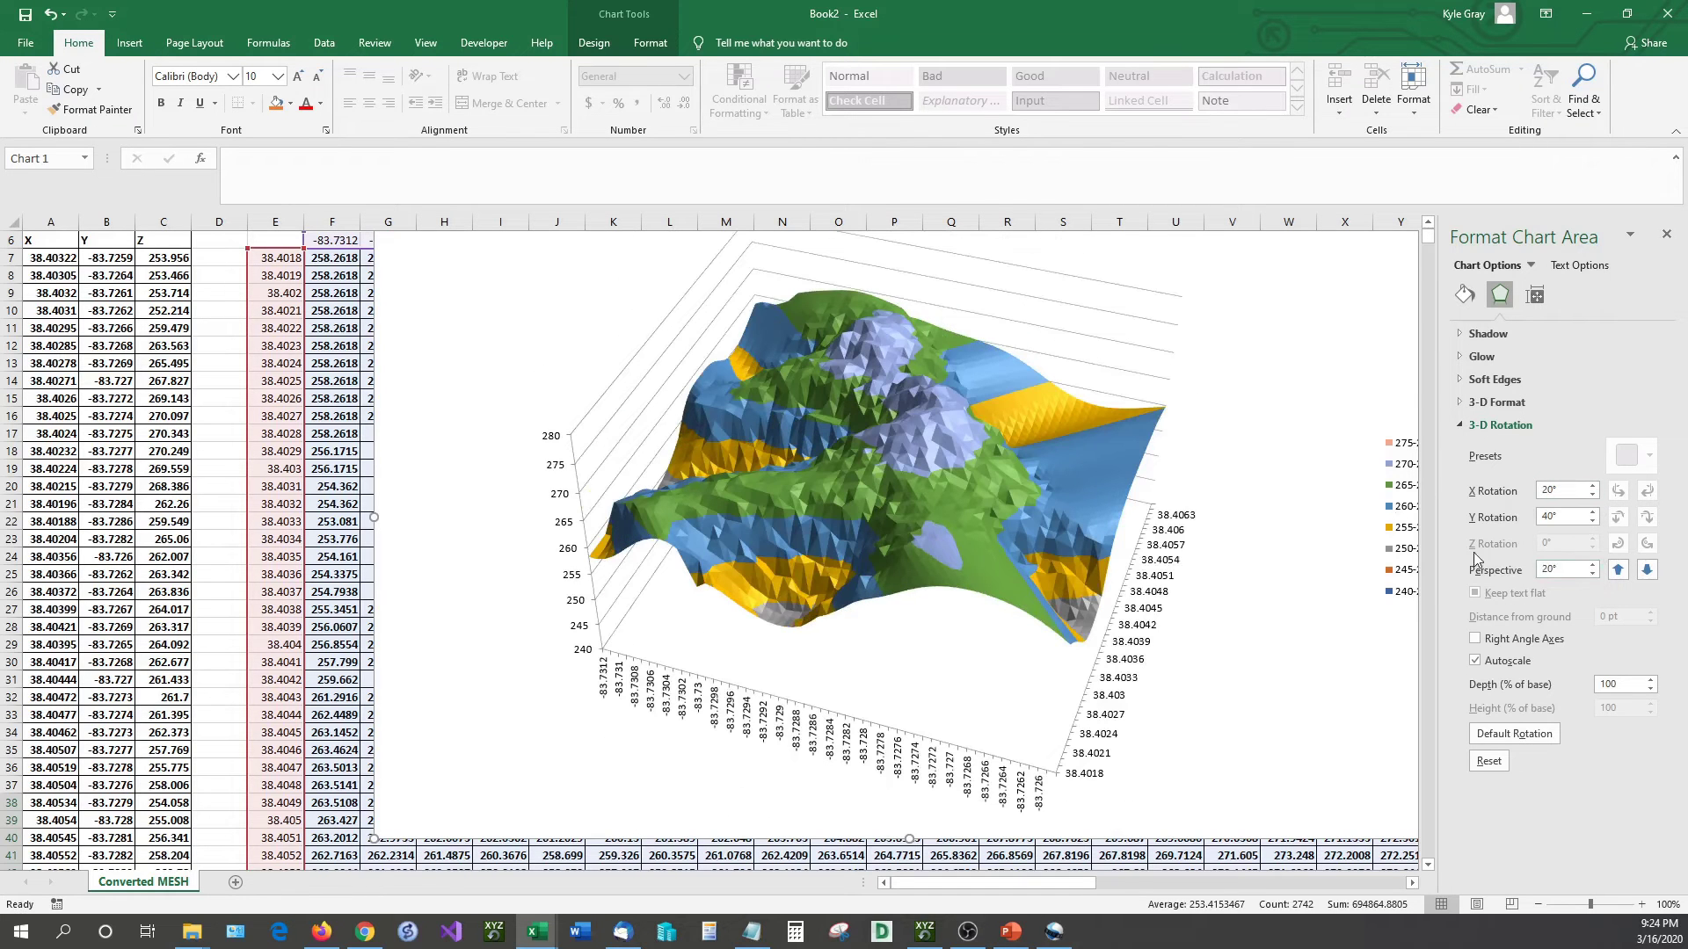
Flatten the Y rotation to 0° for a front view, then tilt back to 20°.
click(1593, 520)
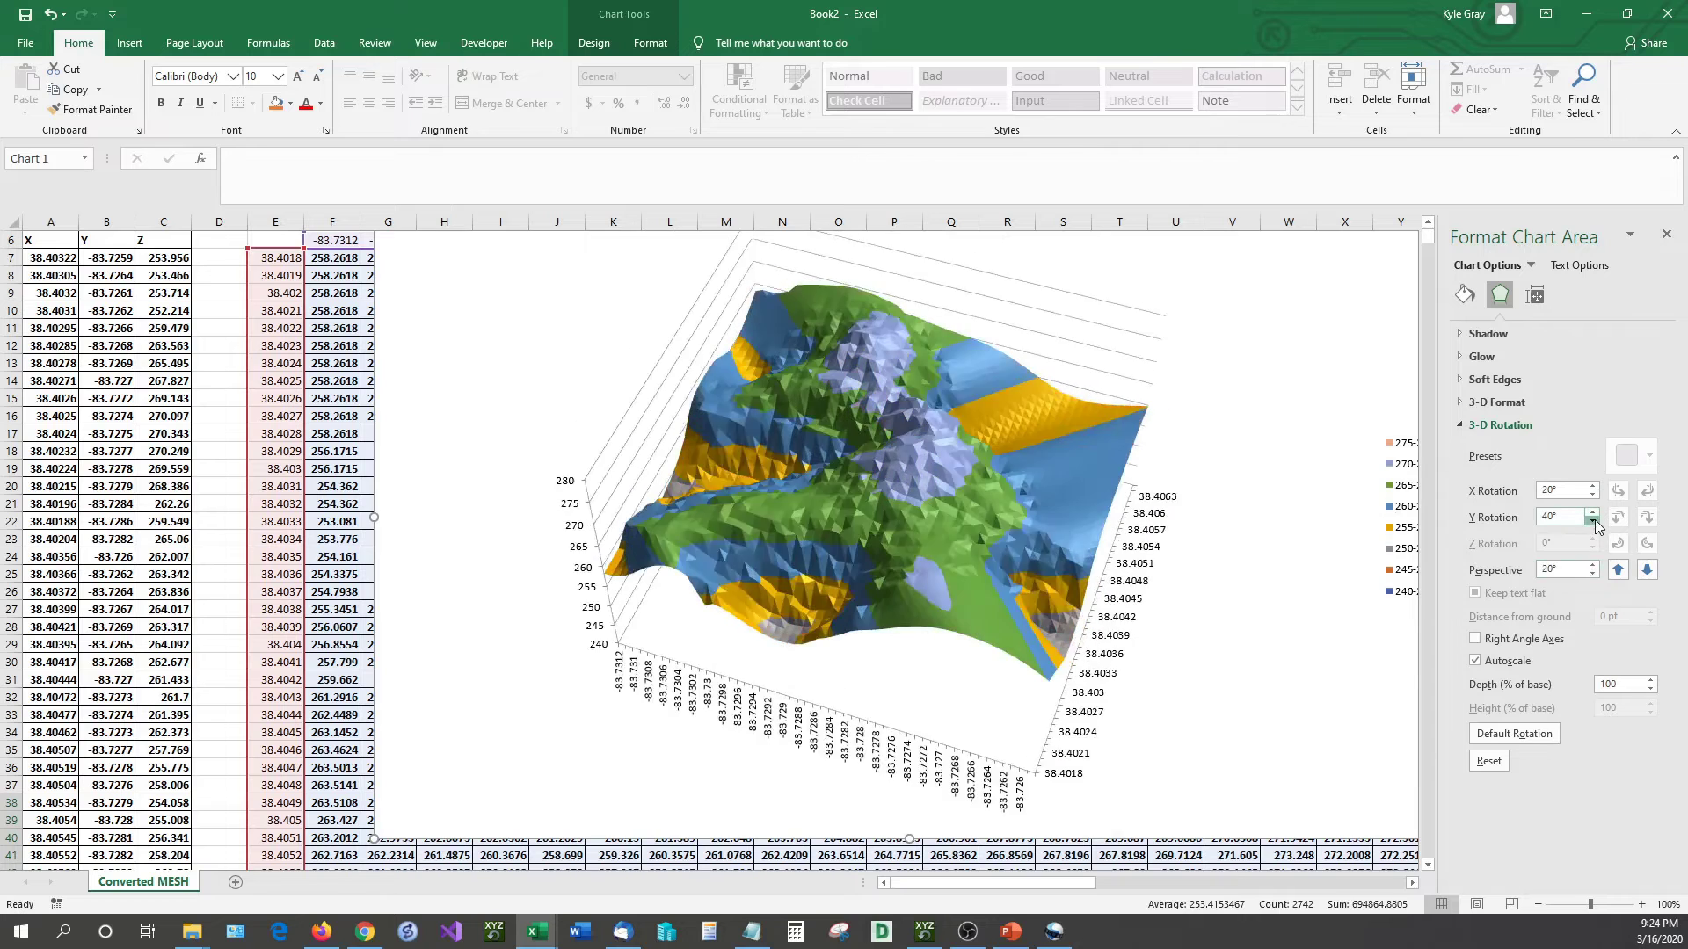
click(1592, 520)
click(1593, 523)
click(1594, 523)
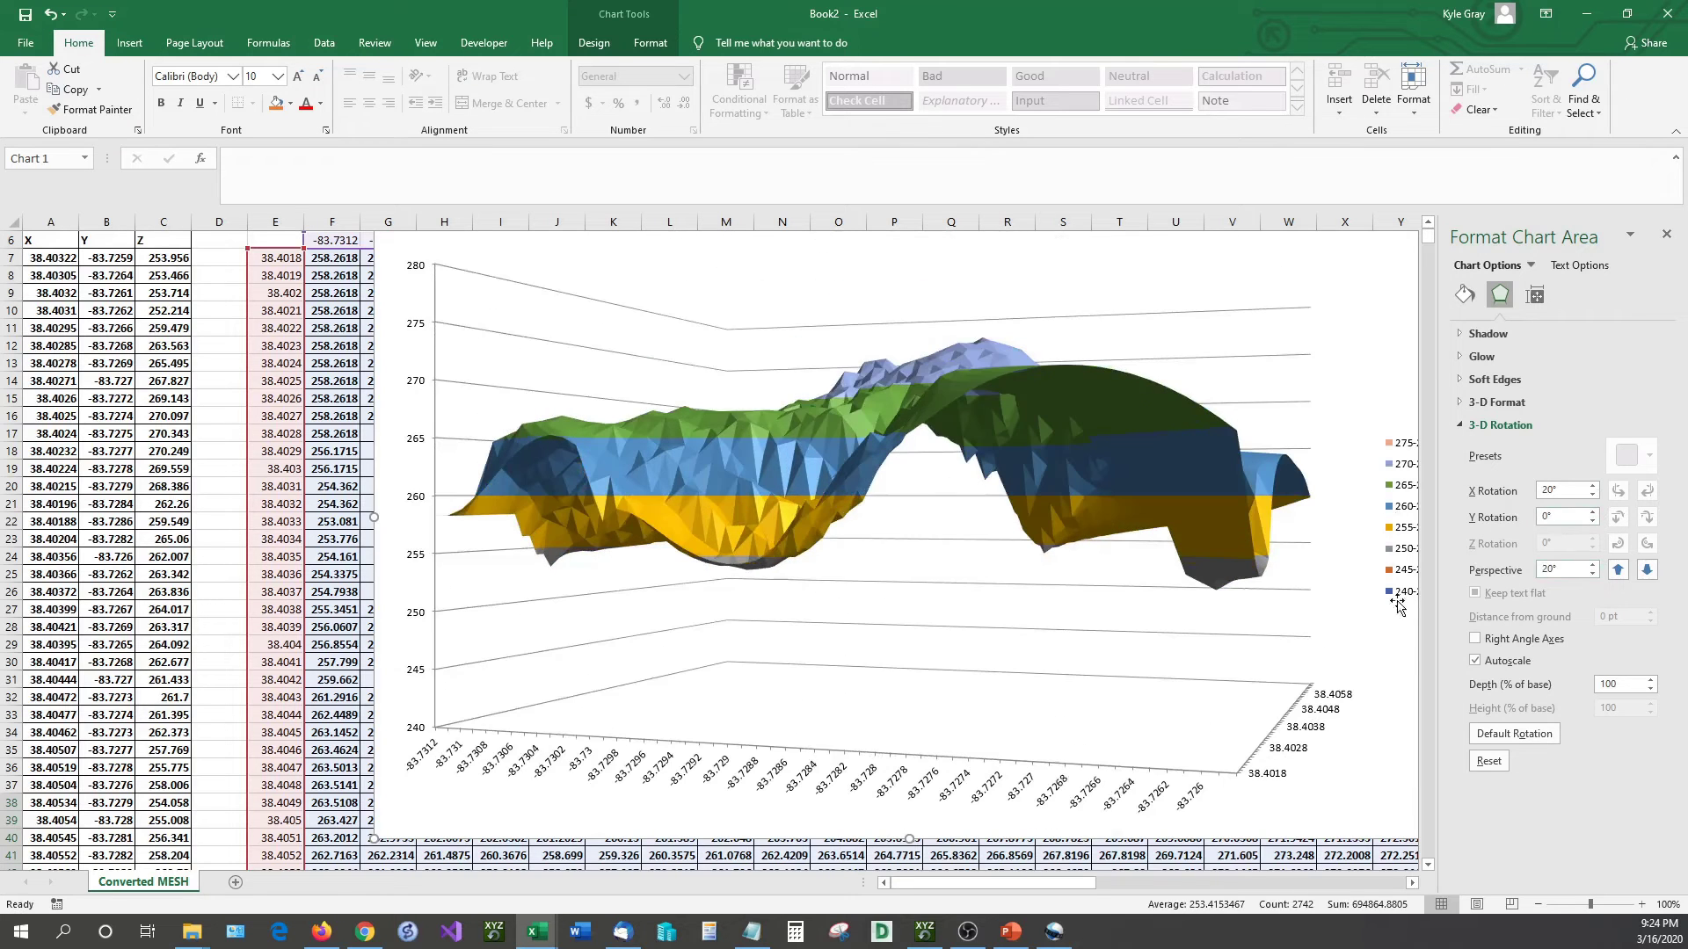
click(1593, 512)
click(1593, 511)
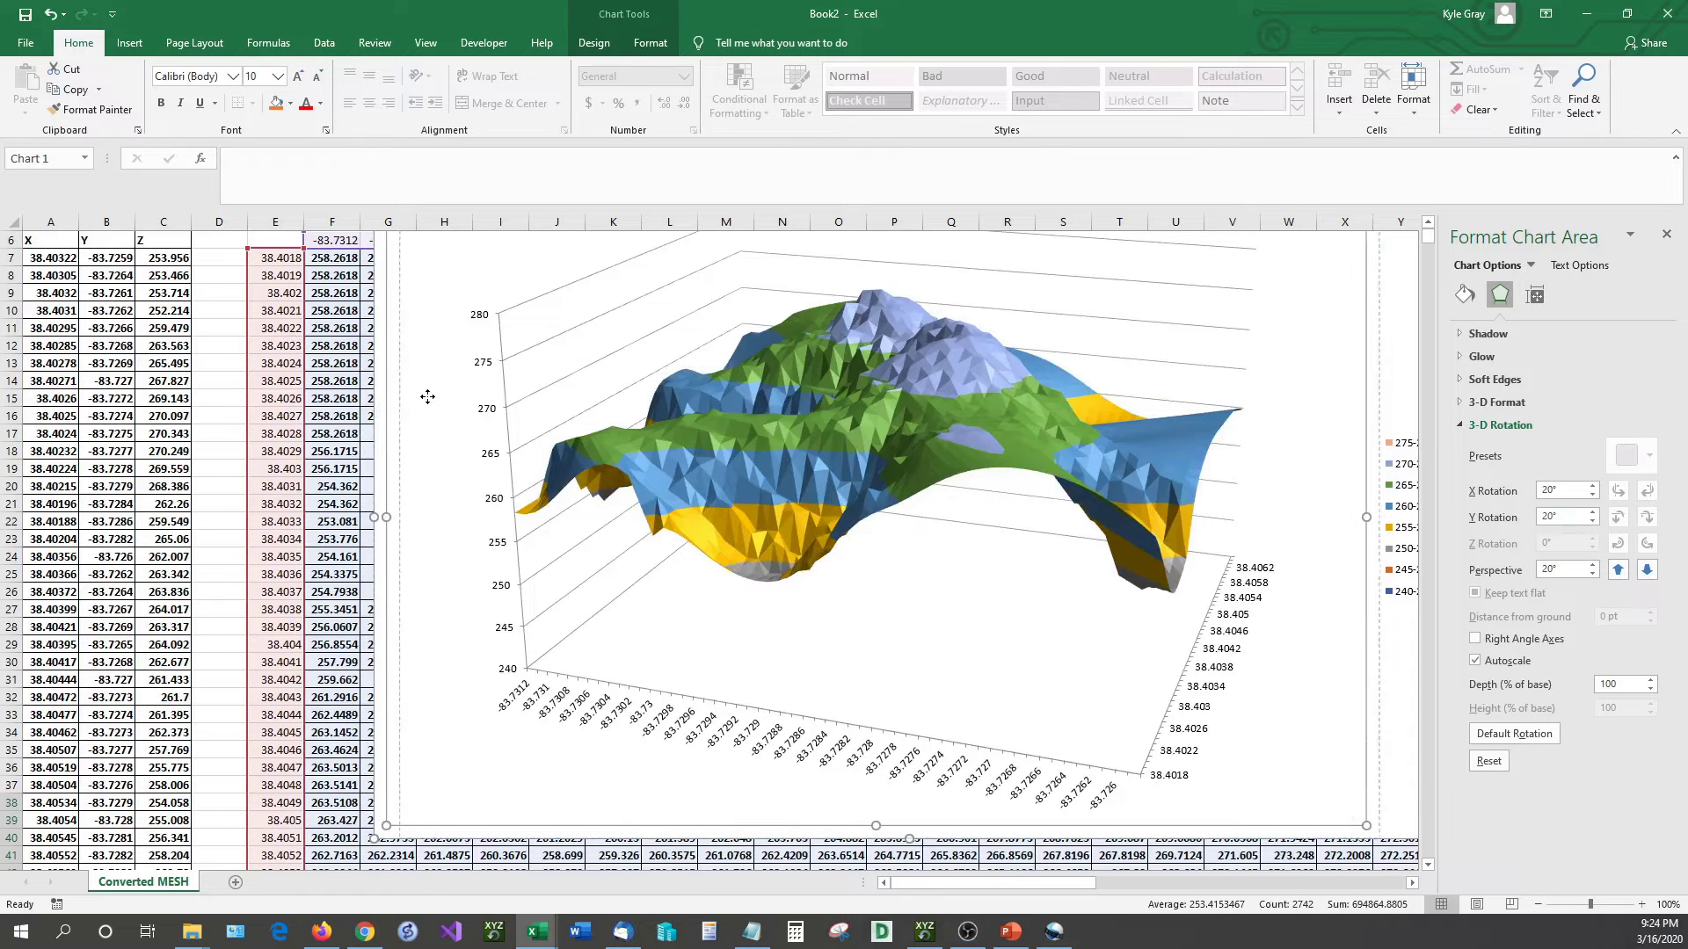
click(412, 409)
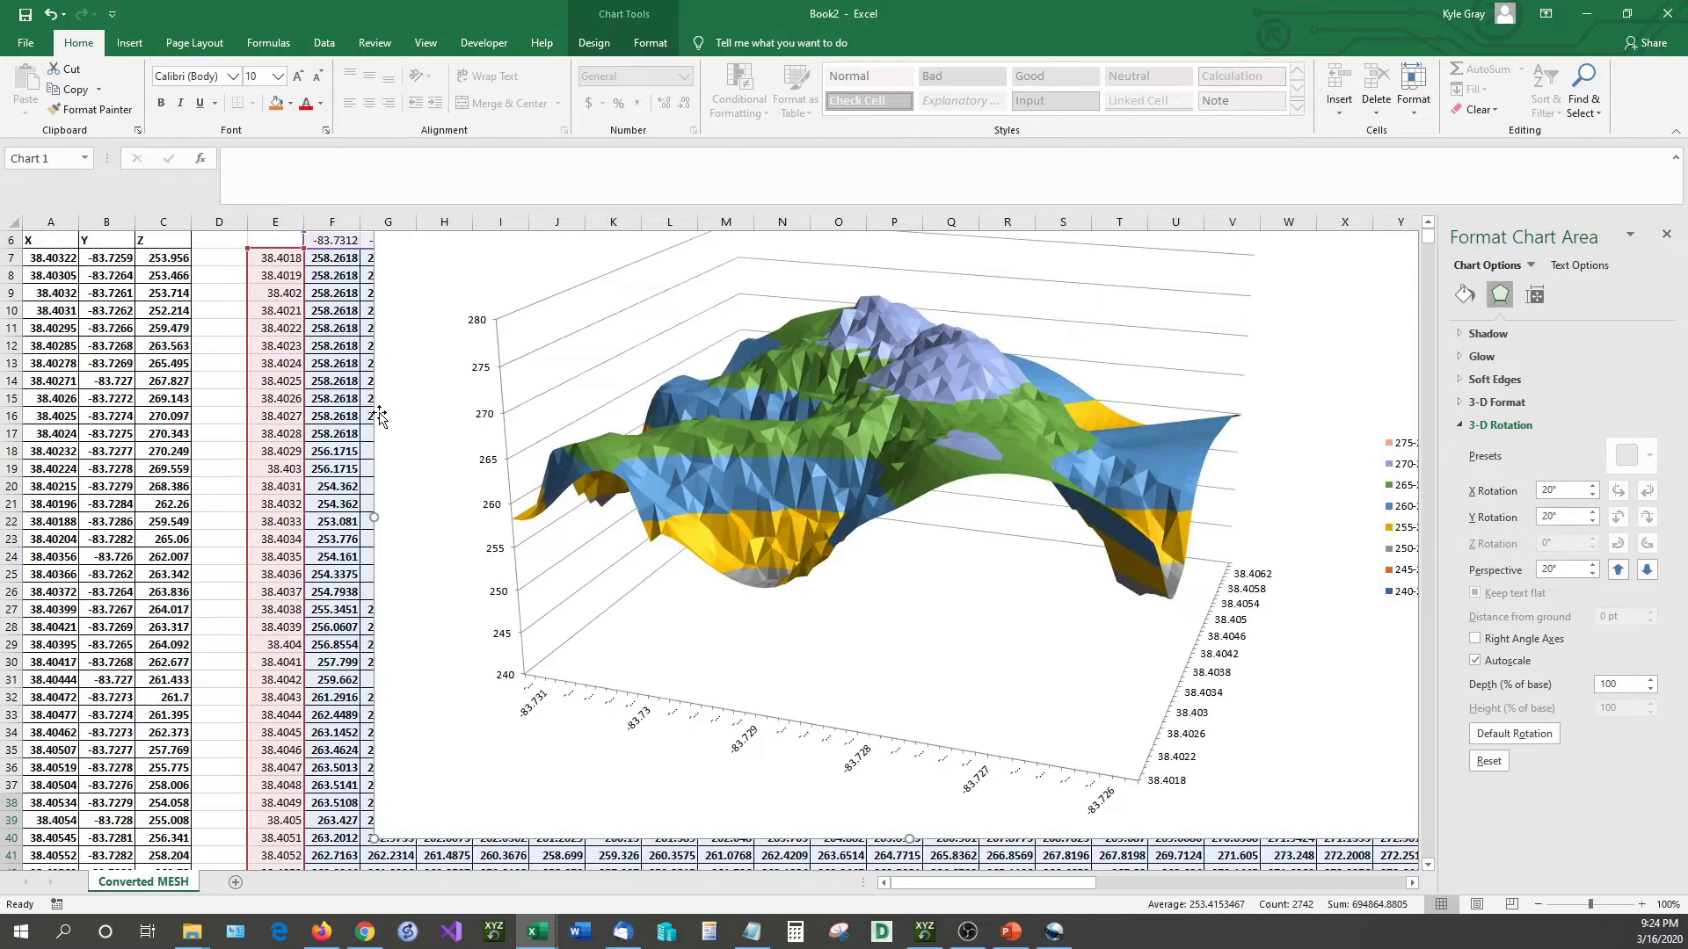
Reposition the surface chart lower on the sheet and scroll up to the data headers.
drag(376, 414, 311, 497)
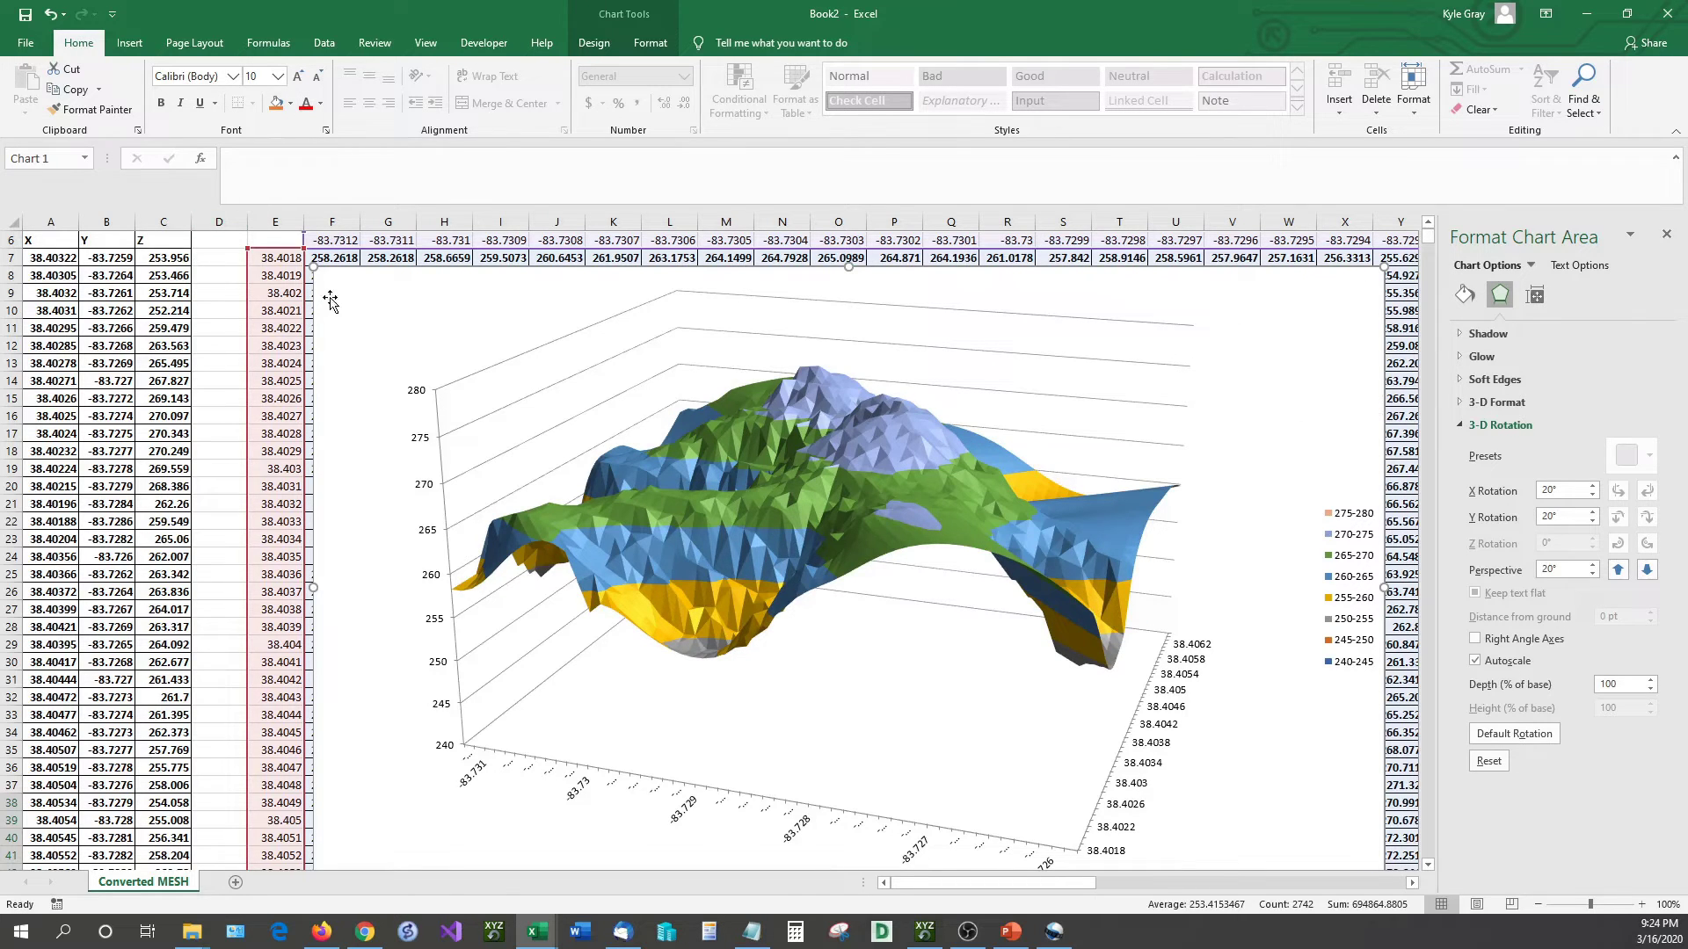
drag(316, 272, 350, 308)
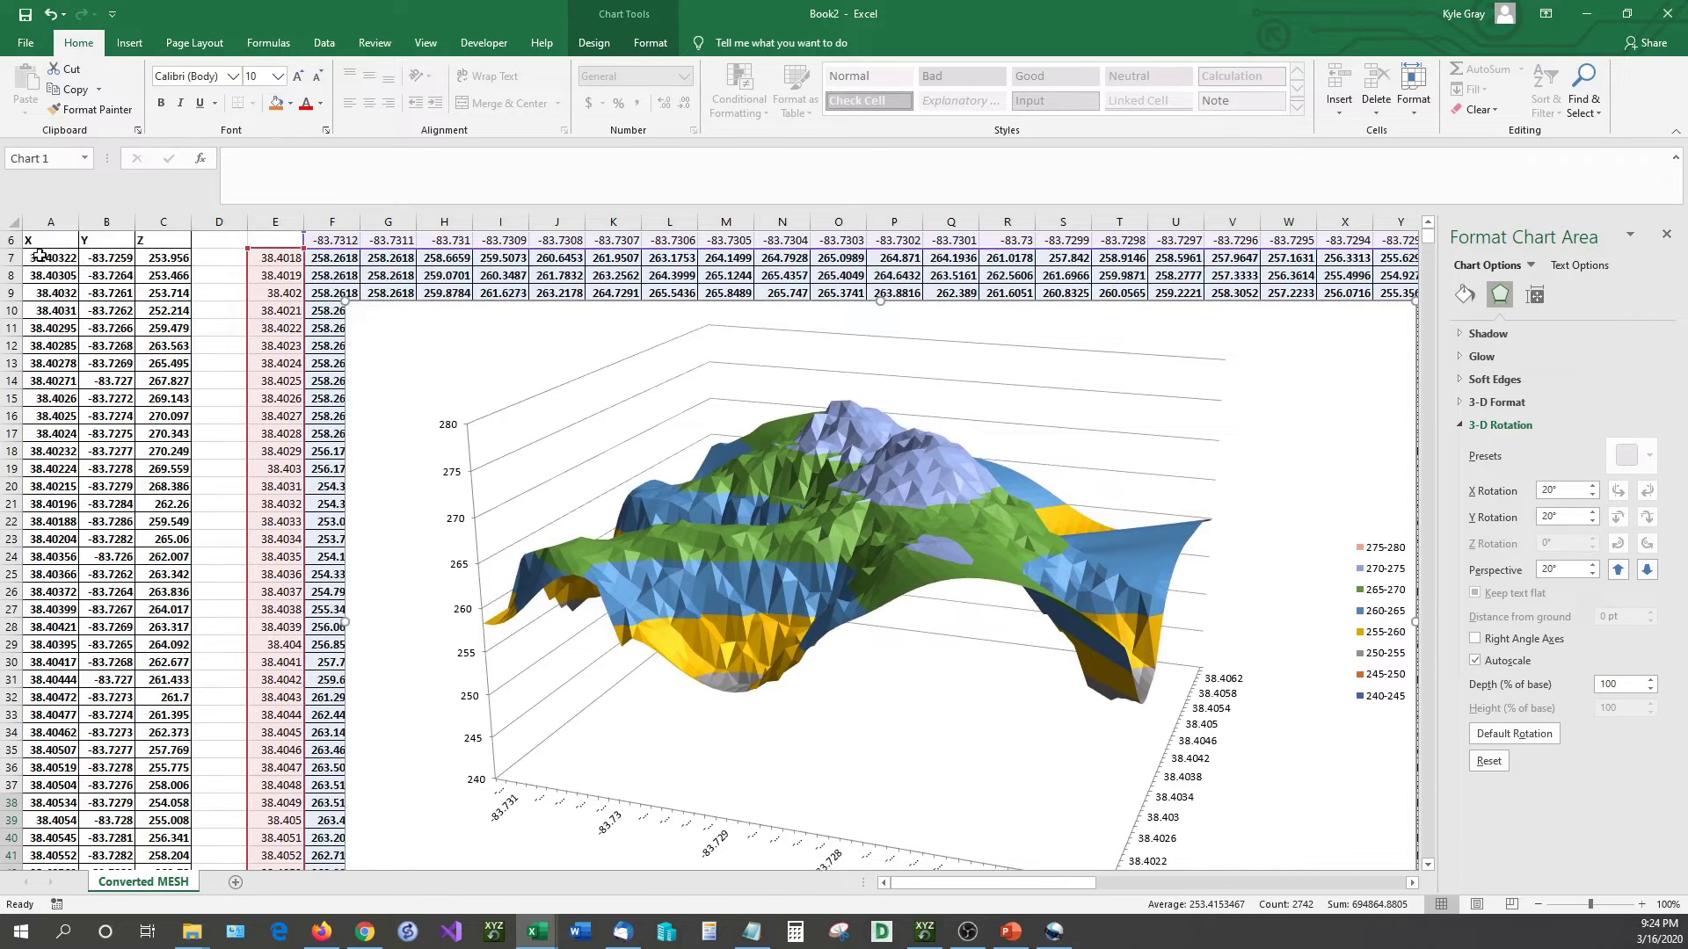
scroll(70, 353, up, 2)
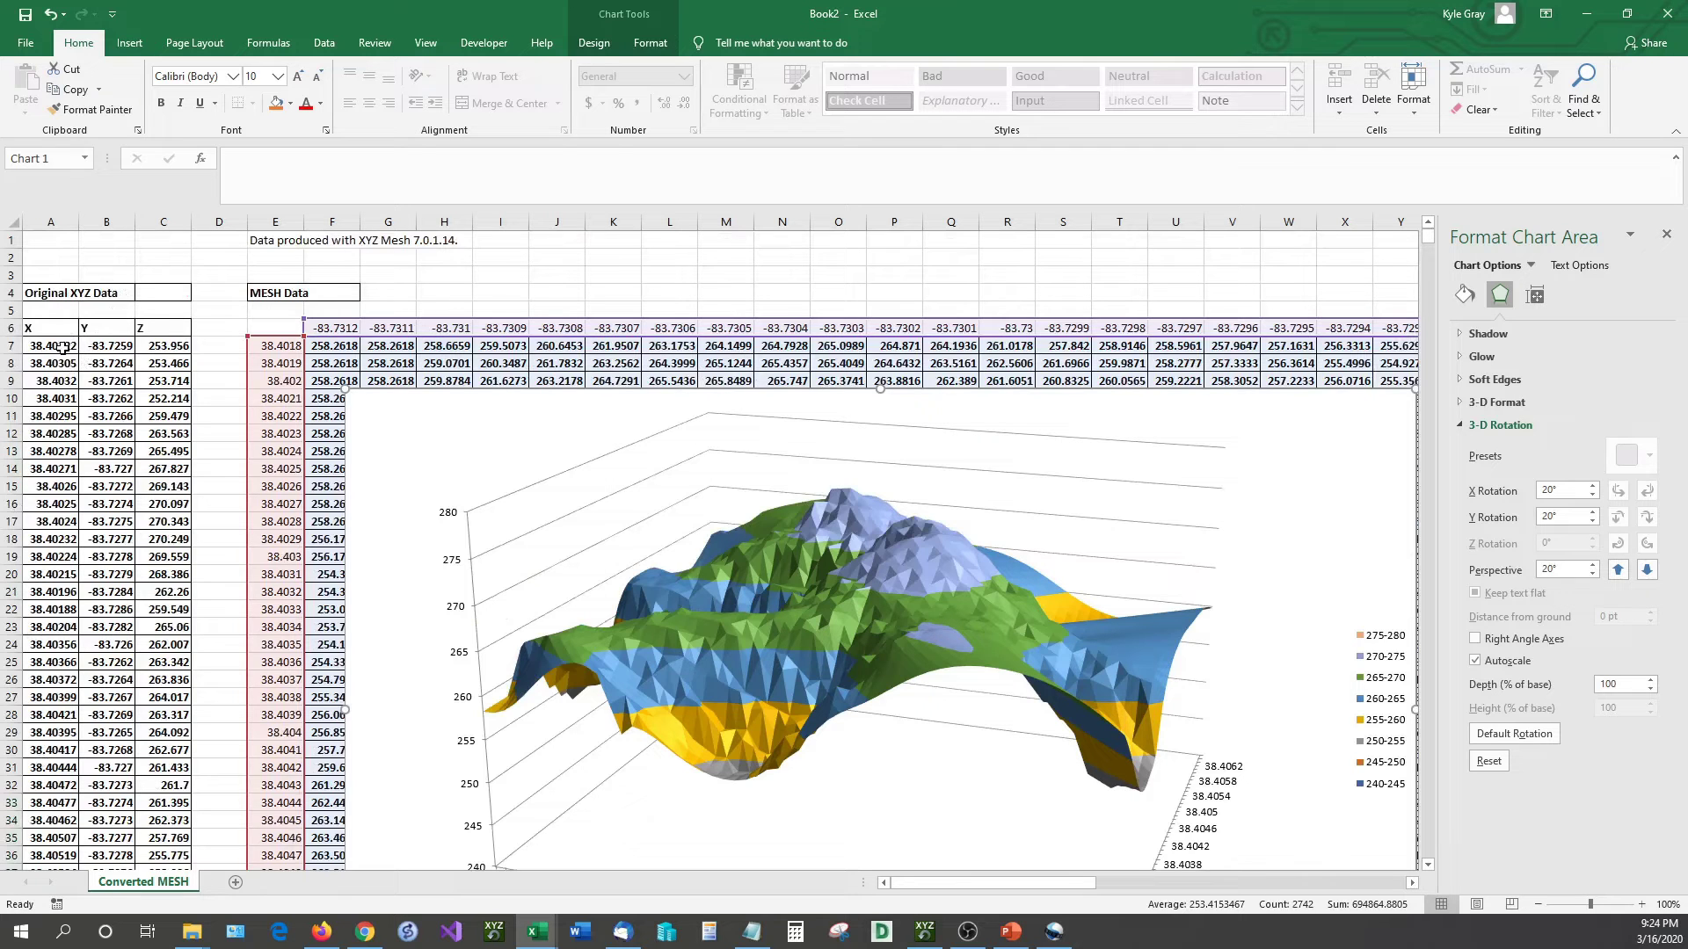
Highlight the original X, Y, Z columns, MESH grid values and longitude header row, then reselect the chart.
drag(61, 349, 54, 857)
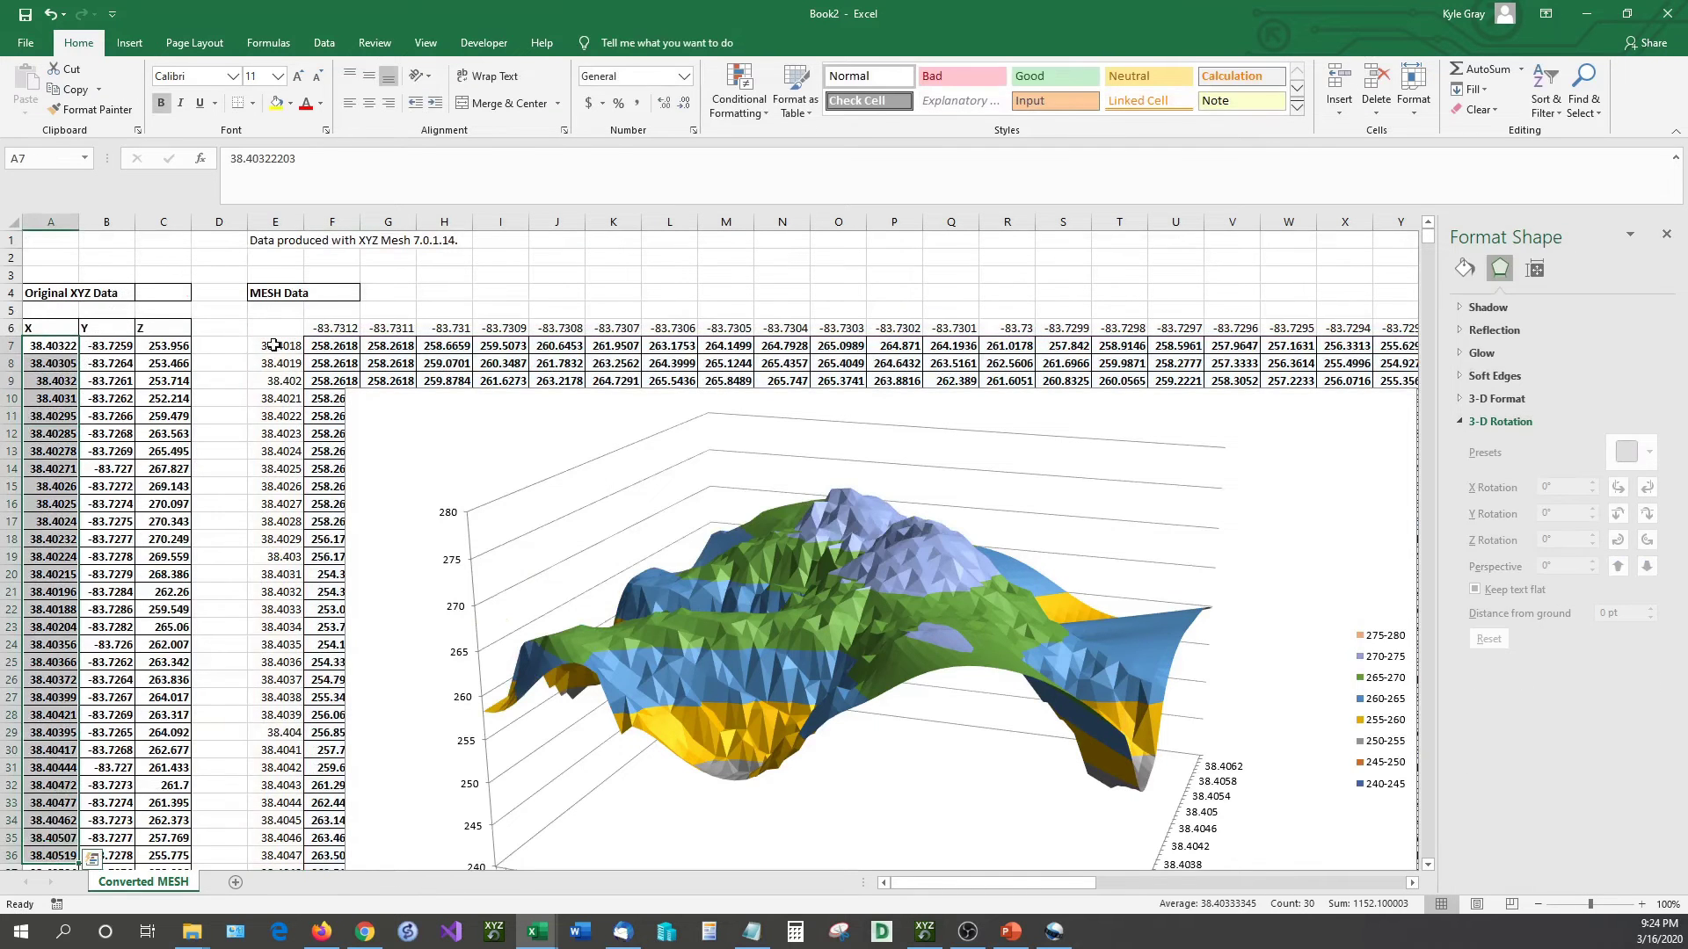
drag(275, 346, 274, 838)
click(105, 345)
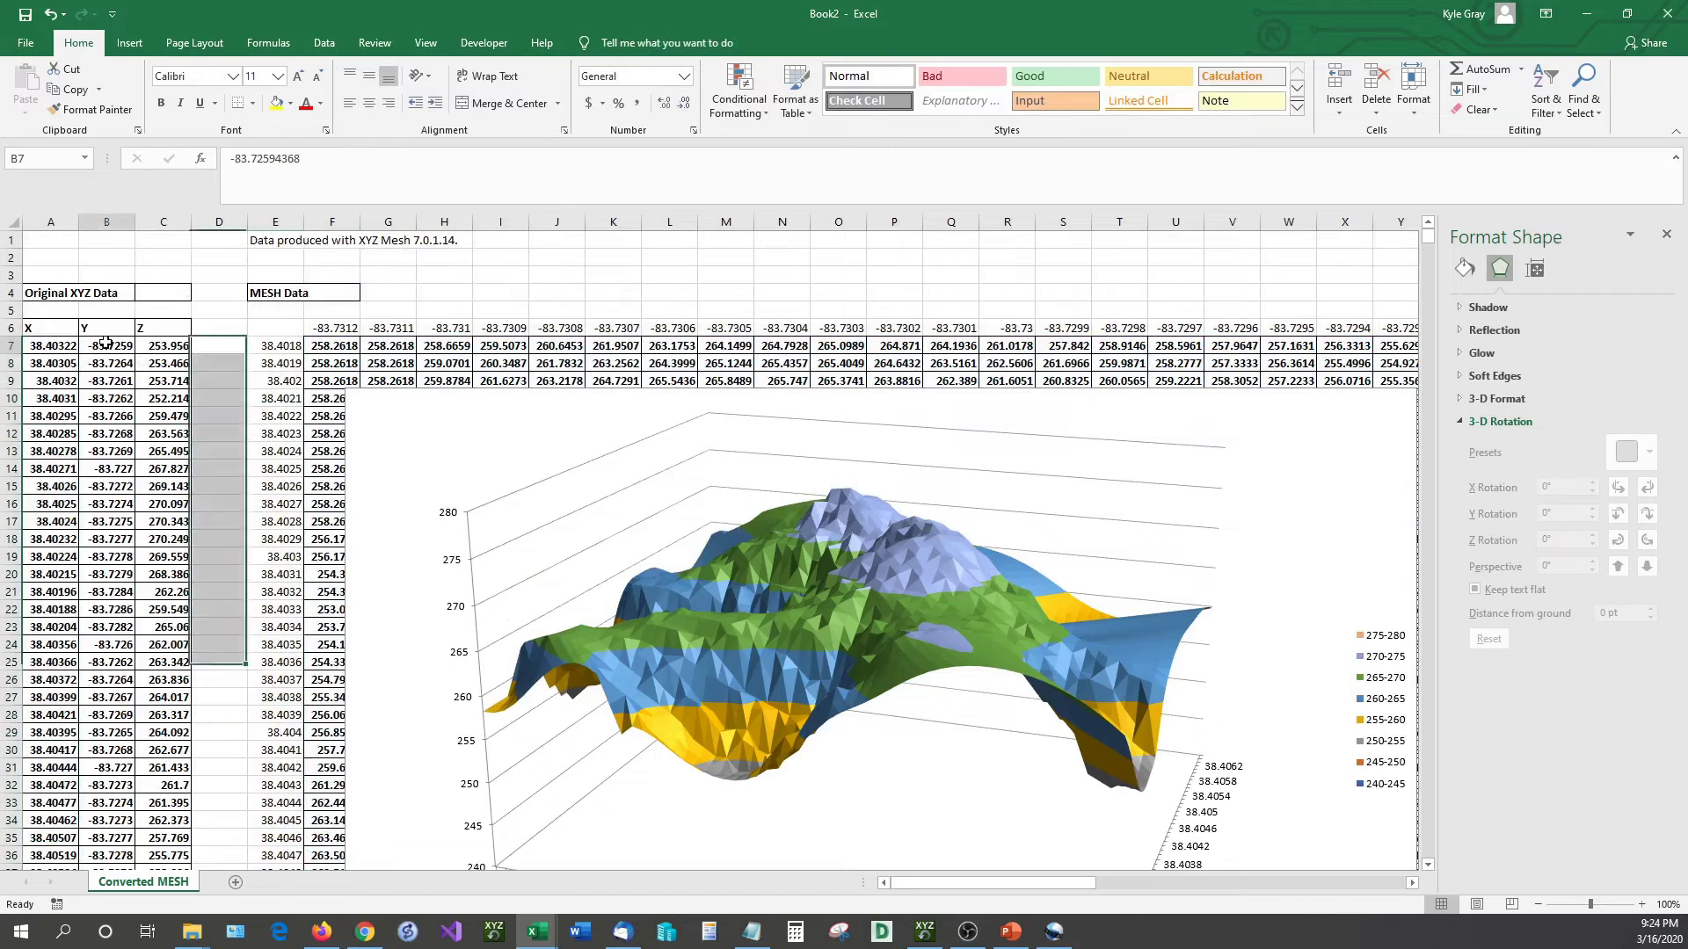
drag(105, 344, 110, 772)
drag(332, 328, 1289, 328)
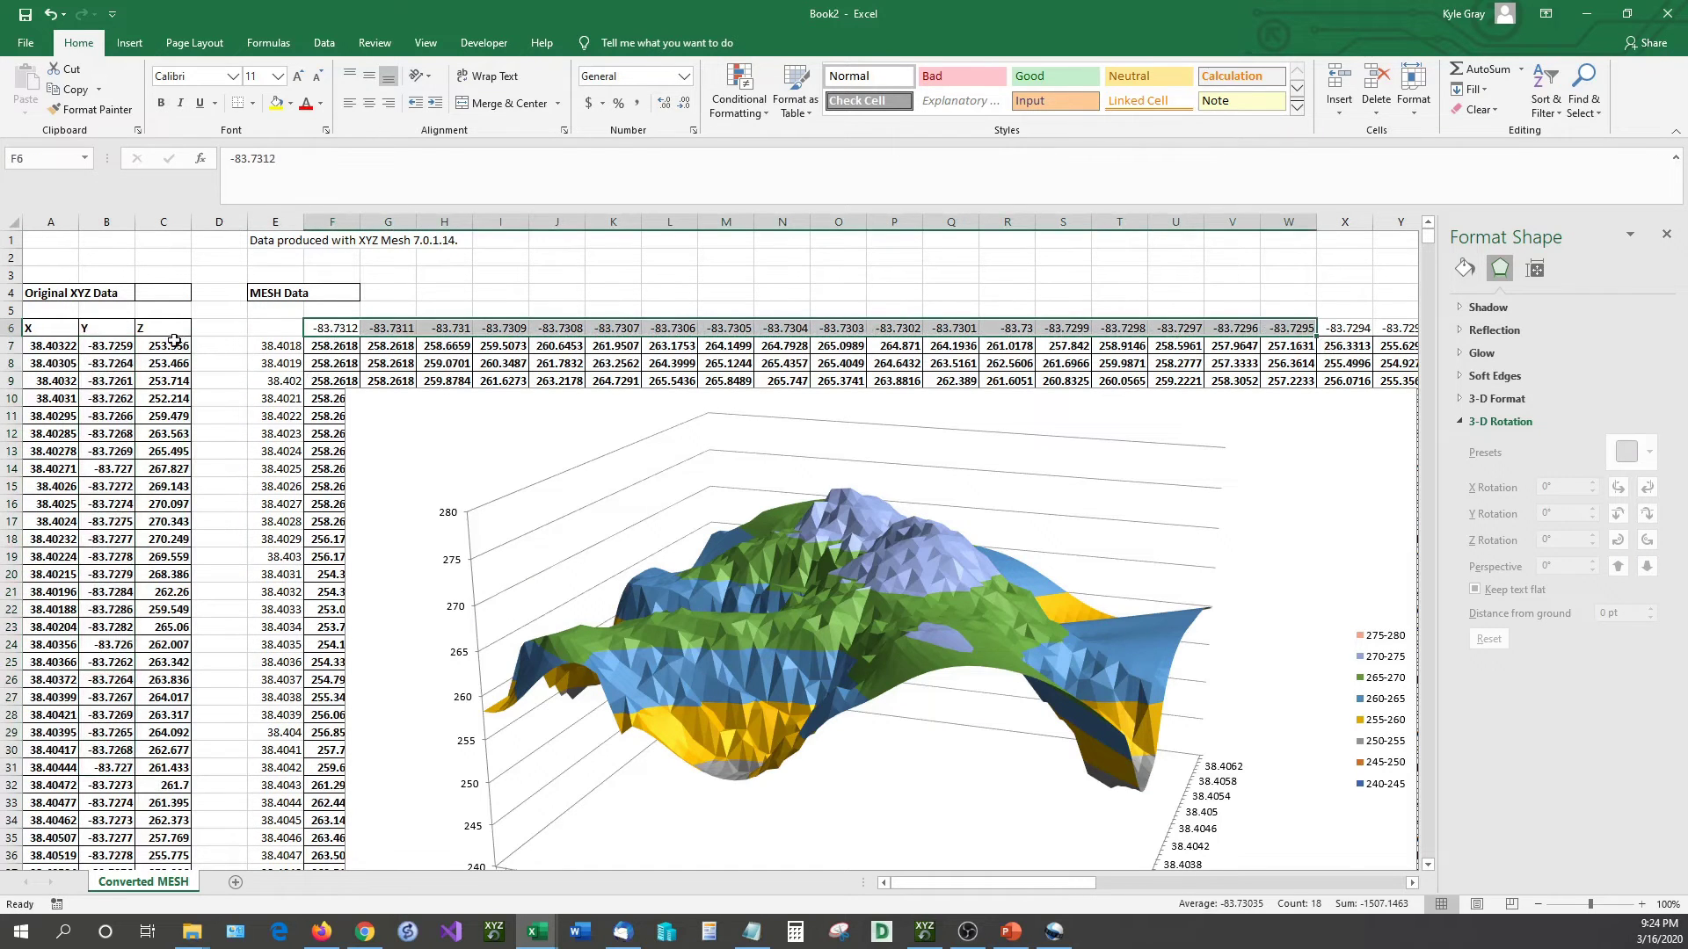
drag(173, 340, 158, 803)
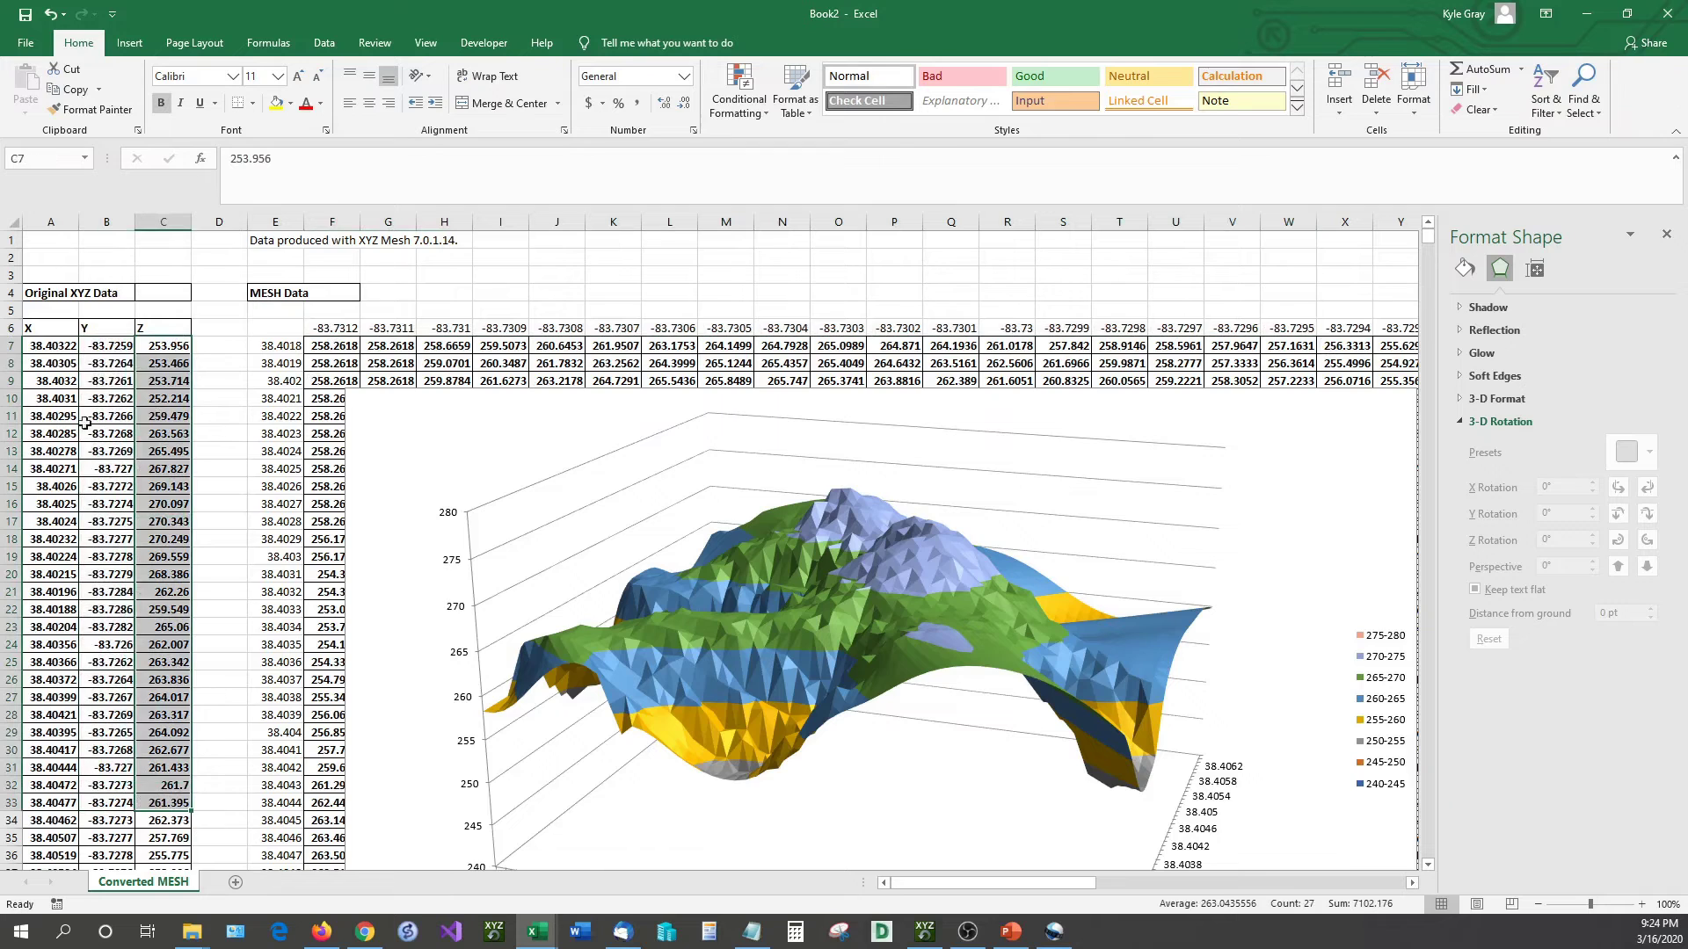
click(33, 348)
click(123, 348)
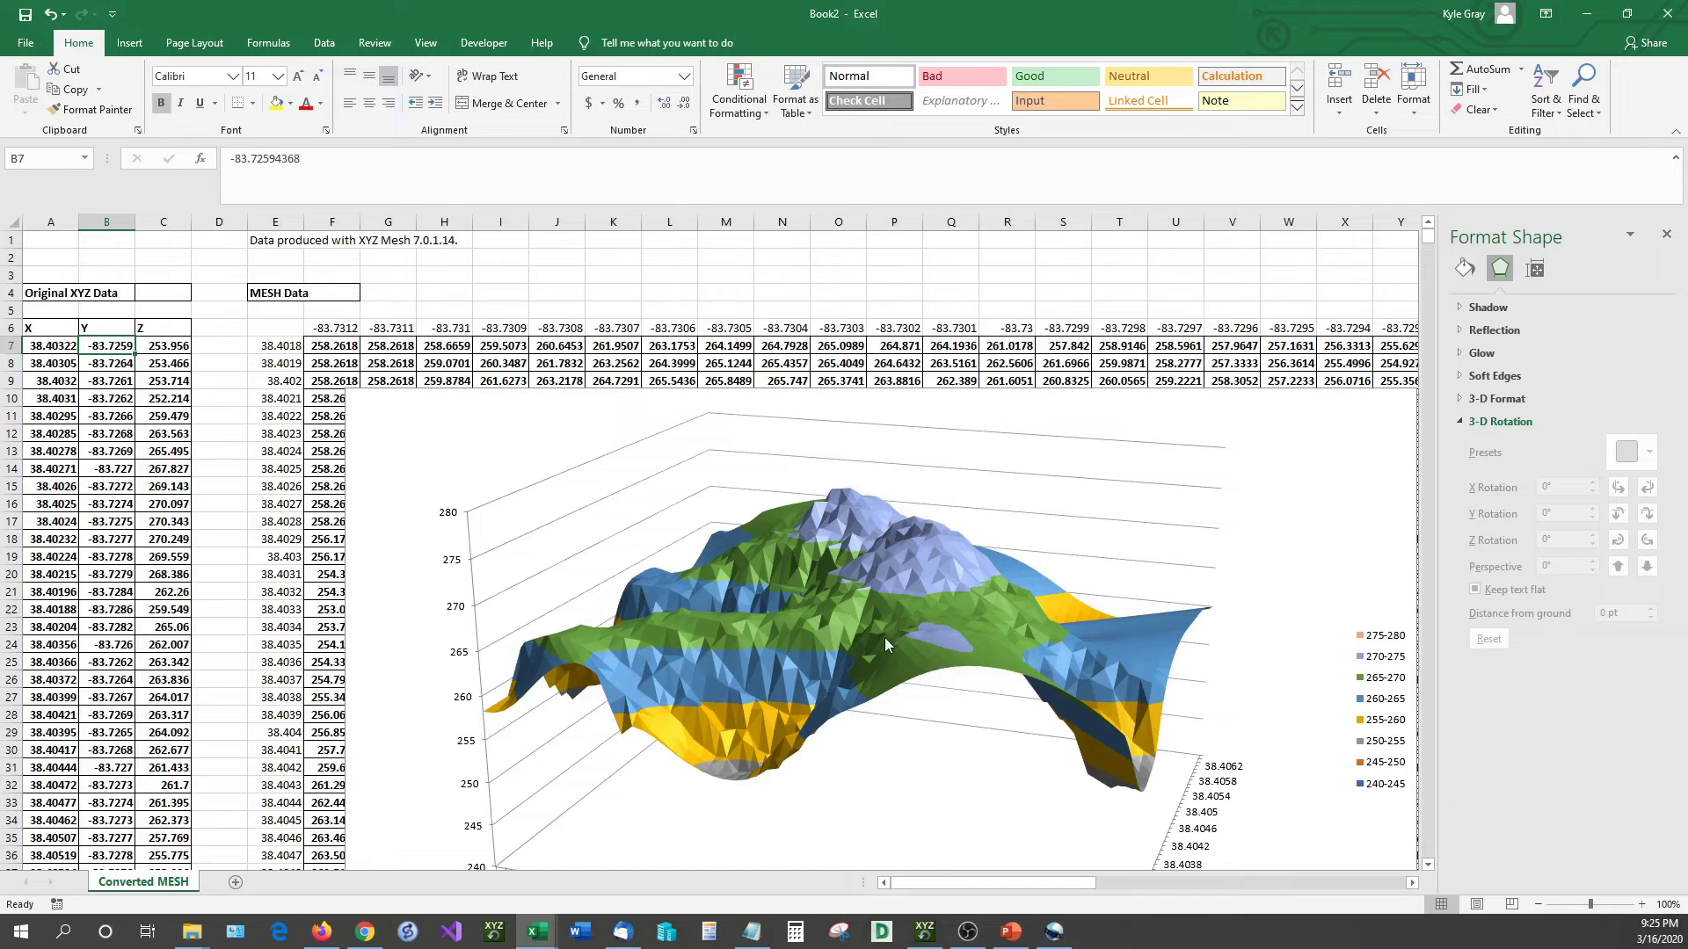
click(542, 415)
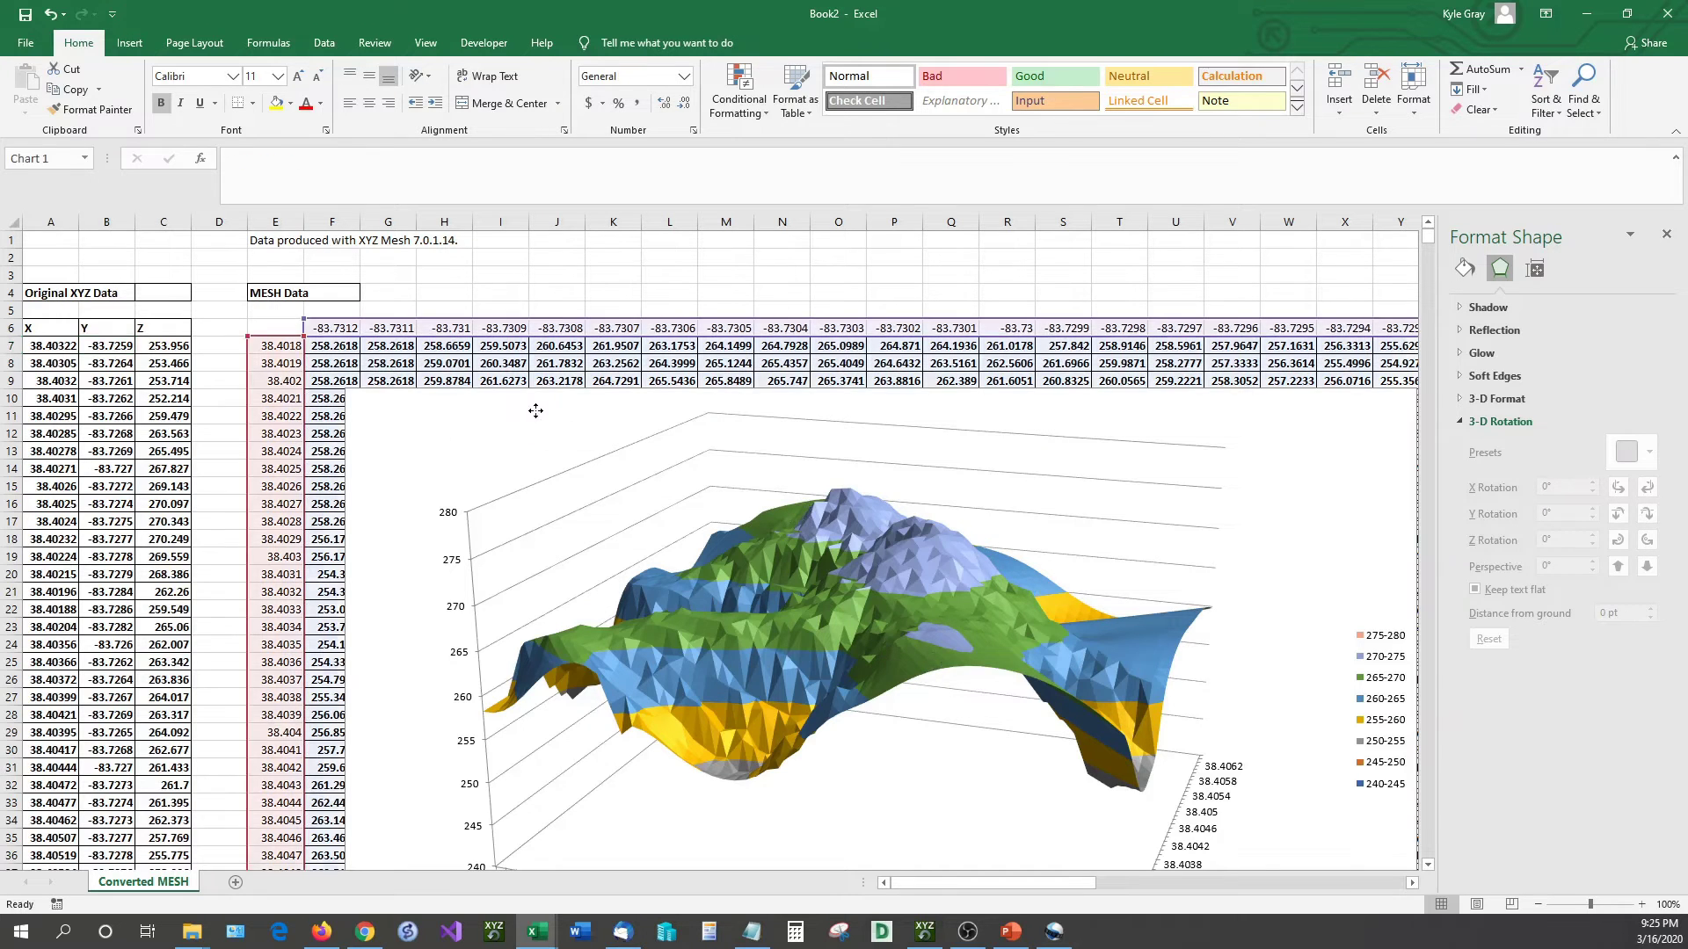
click(450, 413)
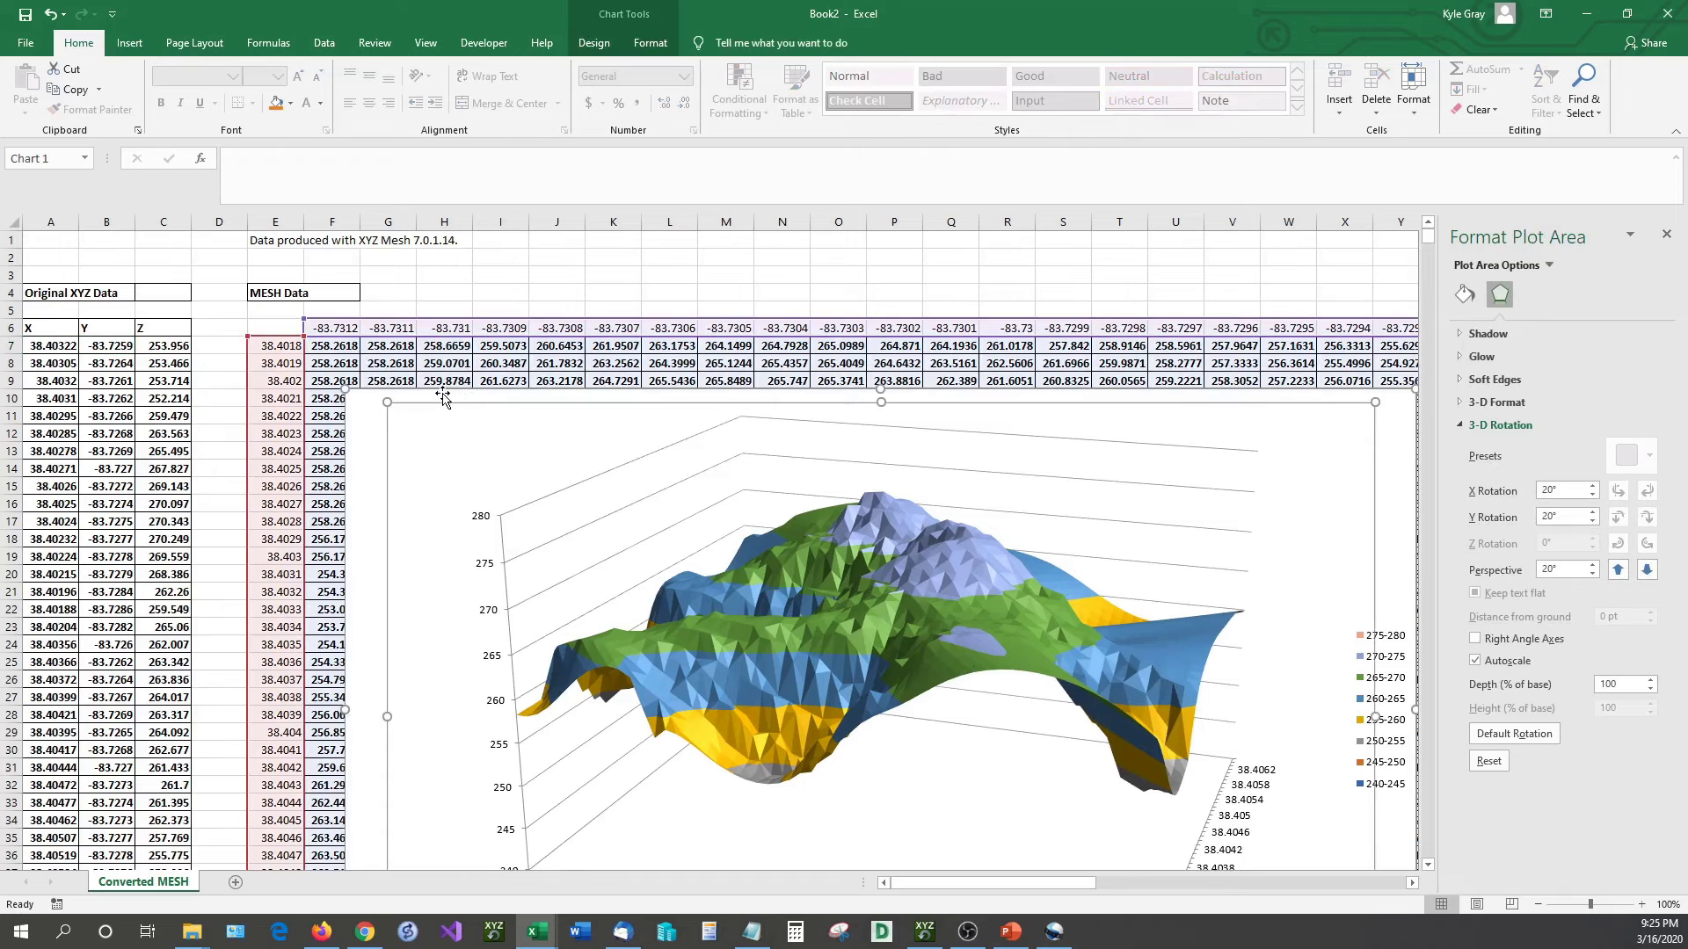
Move the chart down-left, then delete the grid values in J12:U20 to test the chart.
drag(448, 398, 318, 601)
click(556, 434)
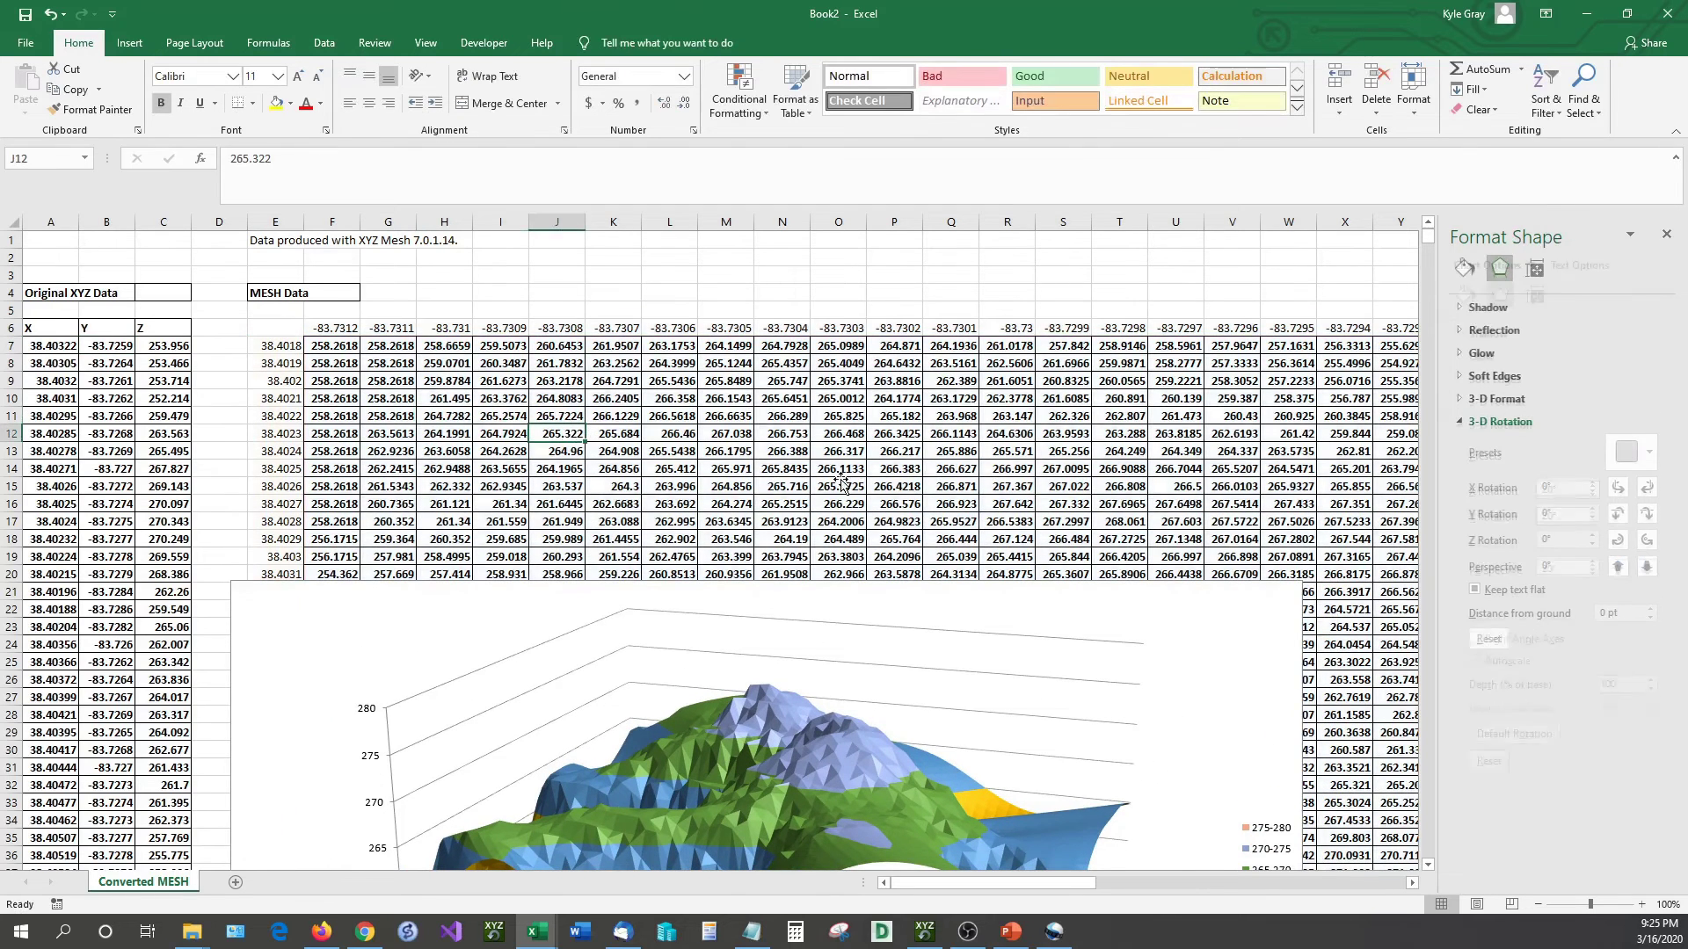
shift+click(793, 524)
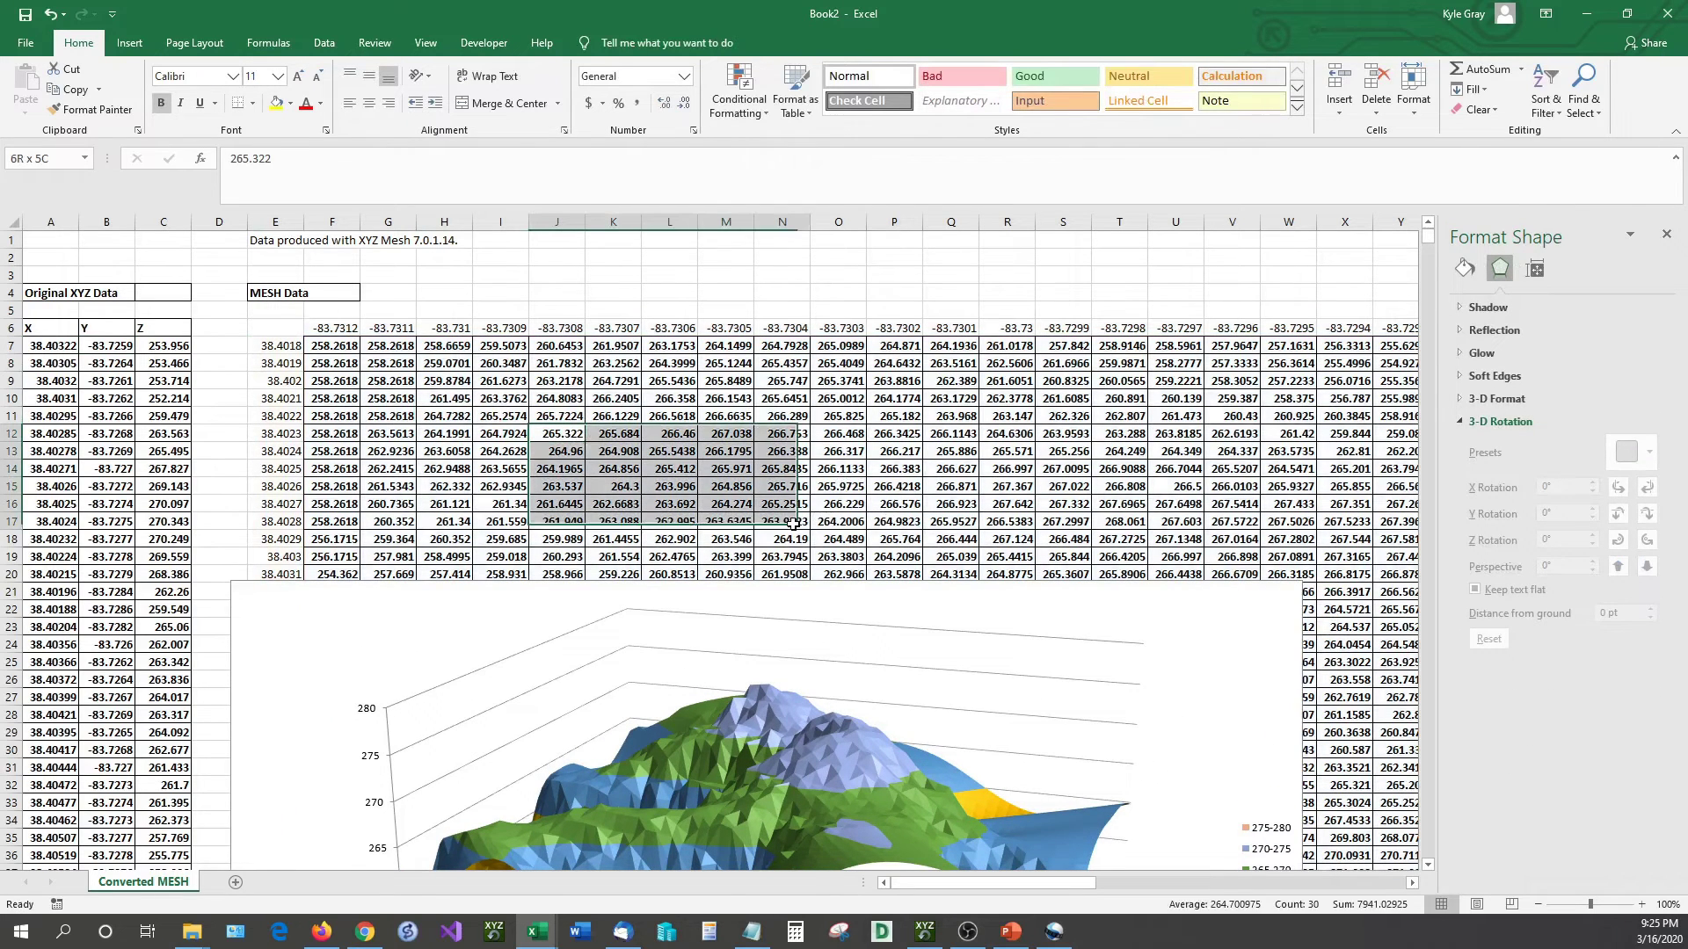
scroll(1046, 495, down, 2)
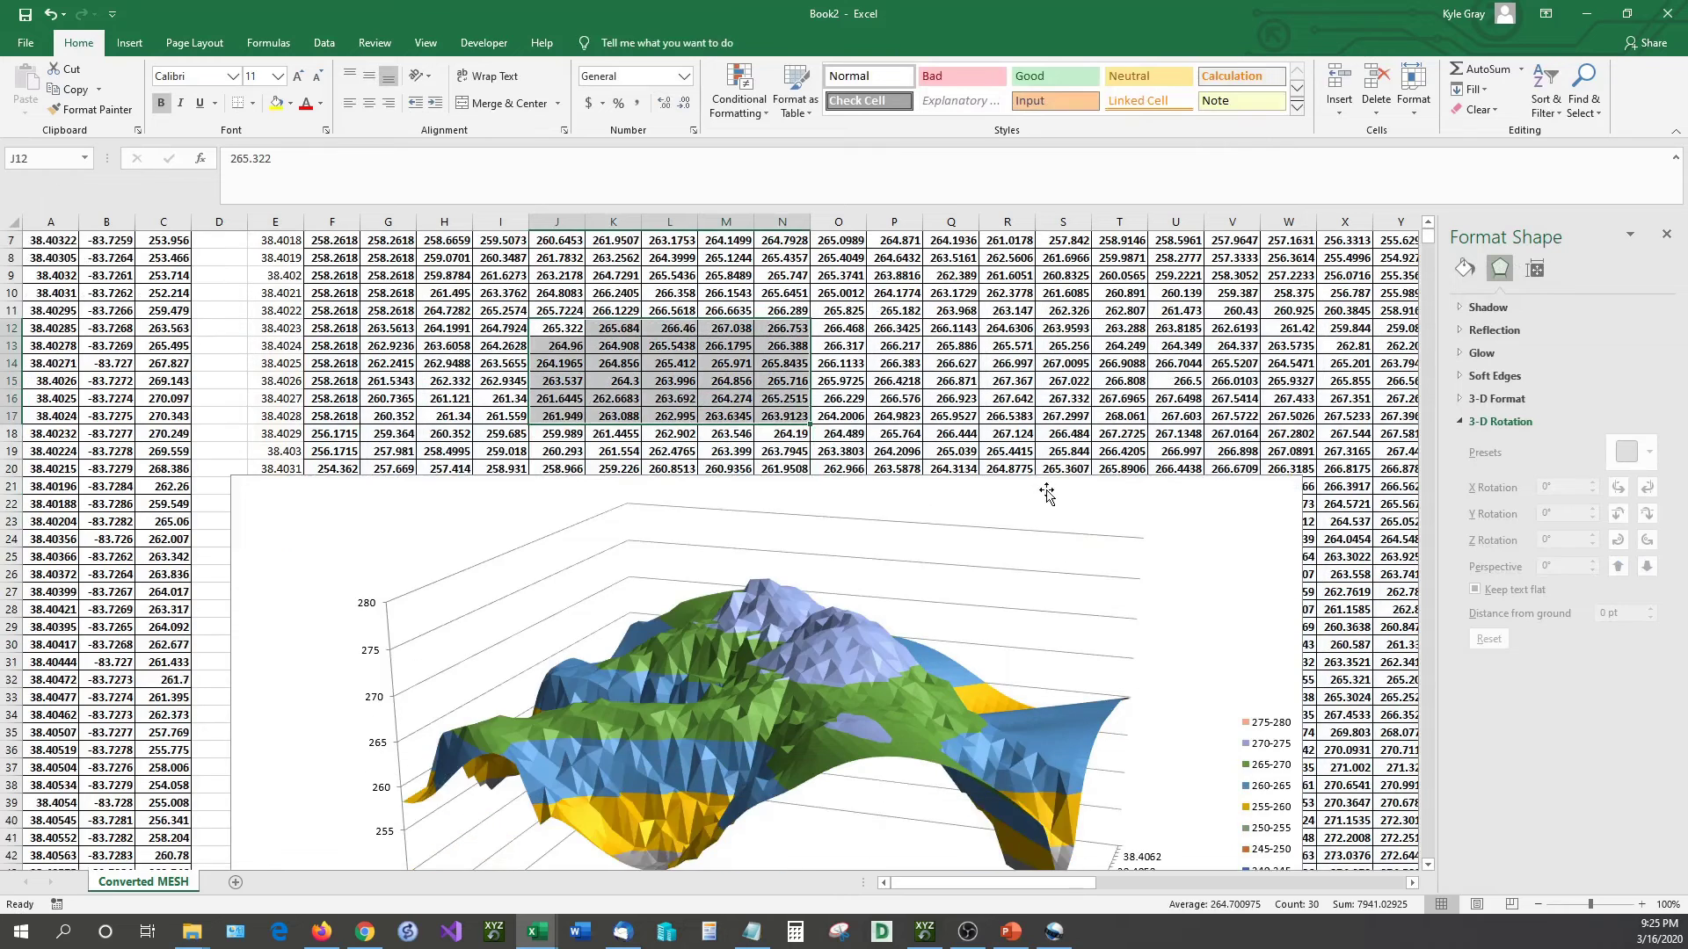
shift+click(1167, 464)
key(Delete)
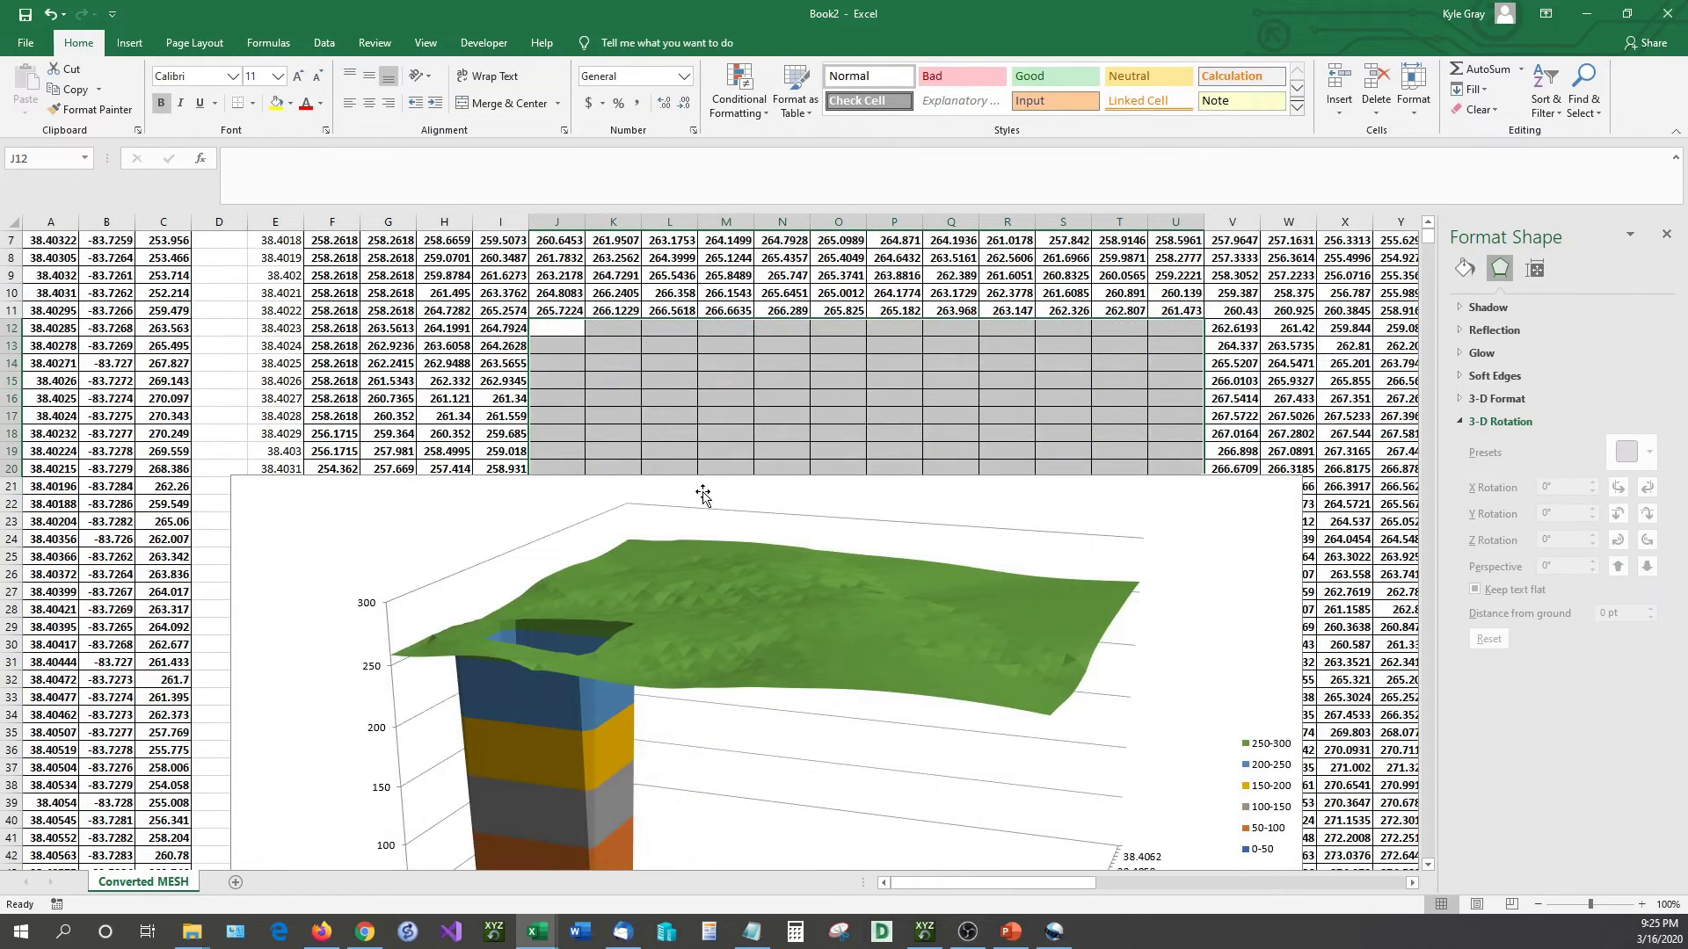
Drag the flattened chart up over the cells and back down to inspect it.
click(1213, 499)
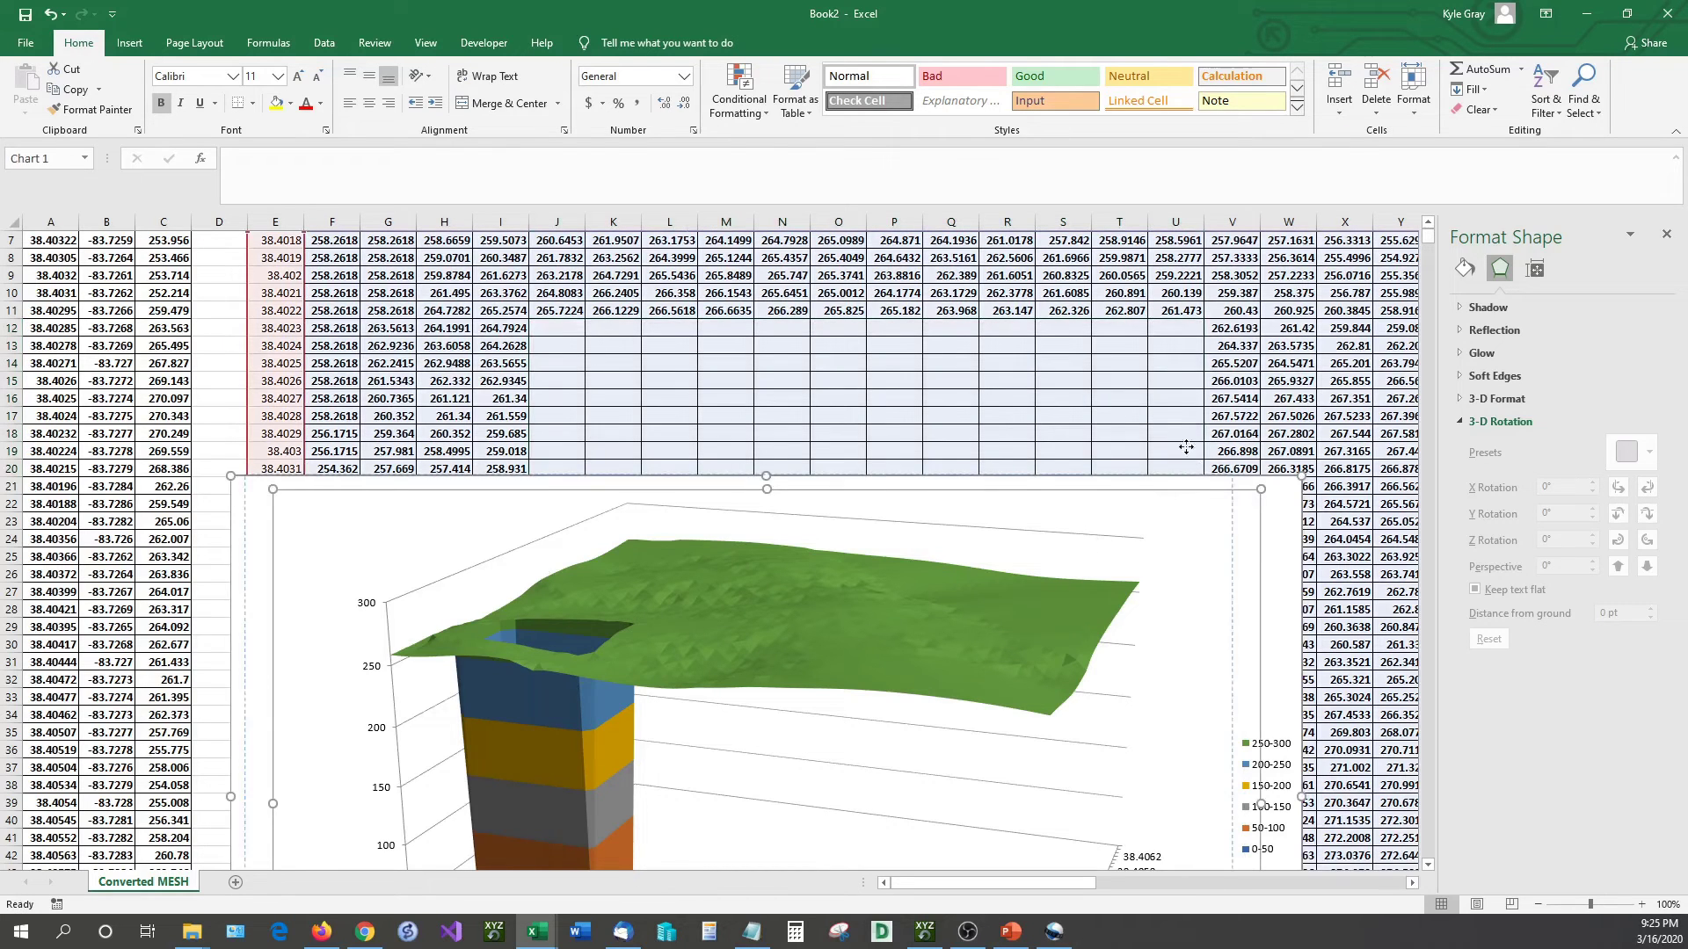
click(1222, 519)
drag(1281, 524, 1282, 354)
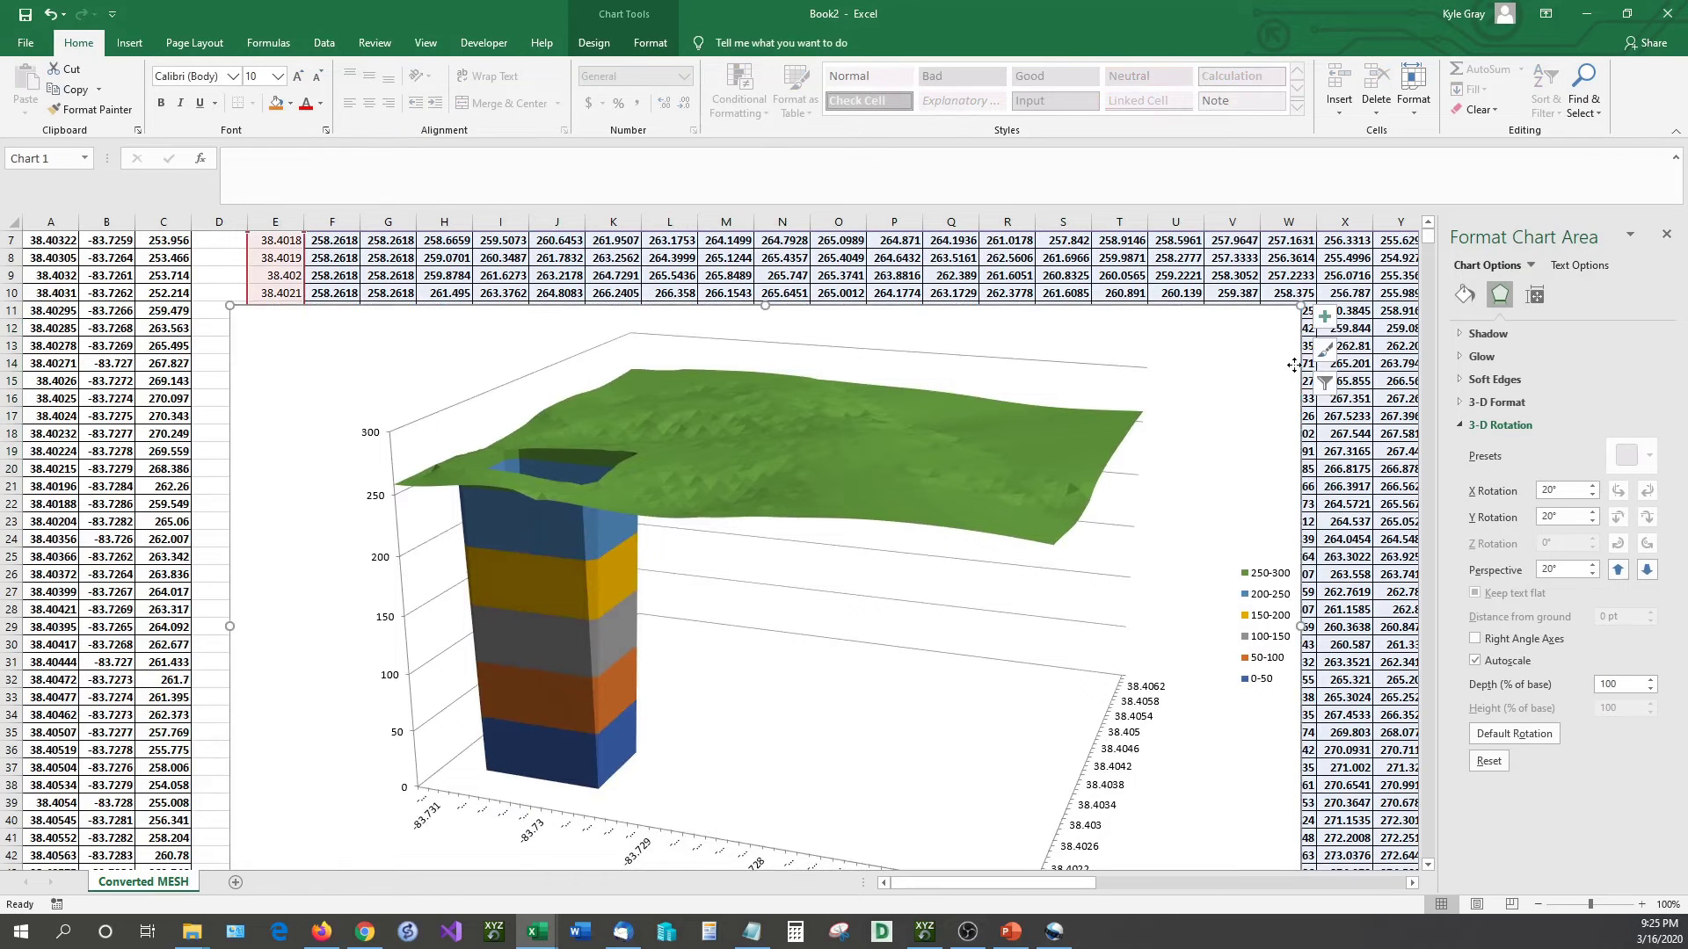
drag(1288, 365, 1255, 602)
Undo the chart moves and the deletion to restore the J12:U20 grid values.
click(965, 417)
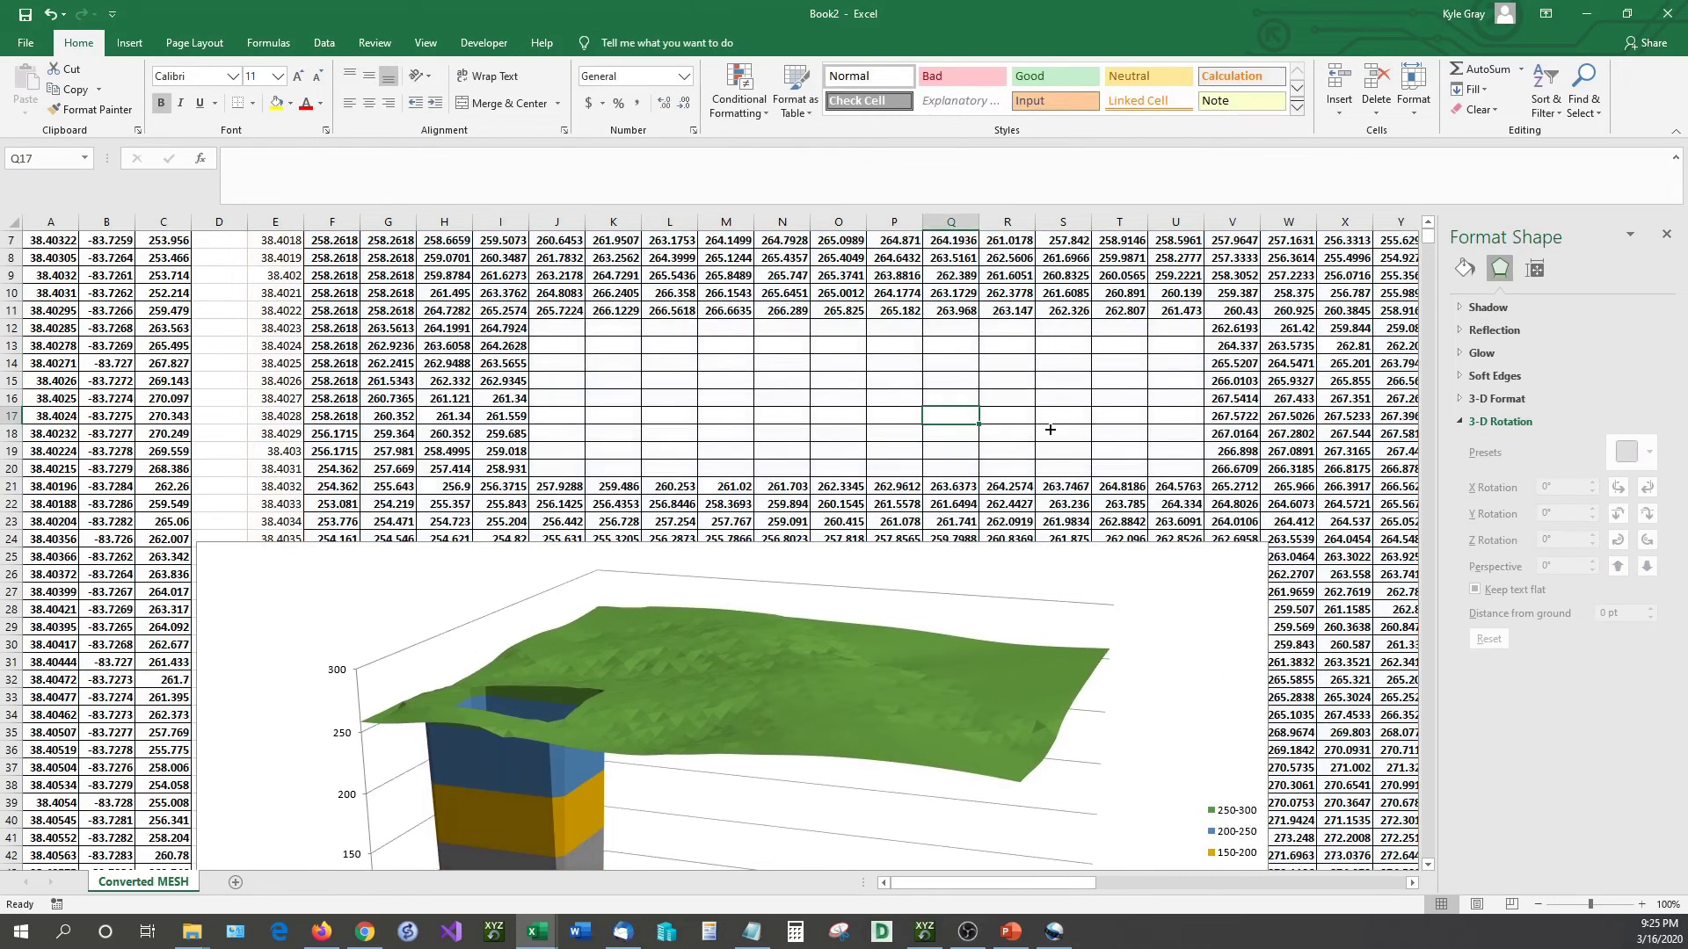
key(ctrl+z)
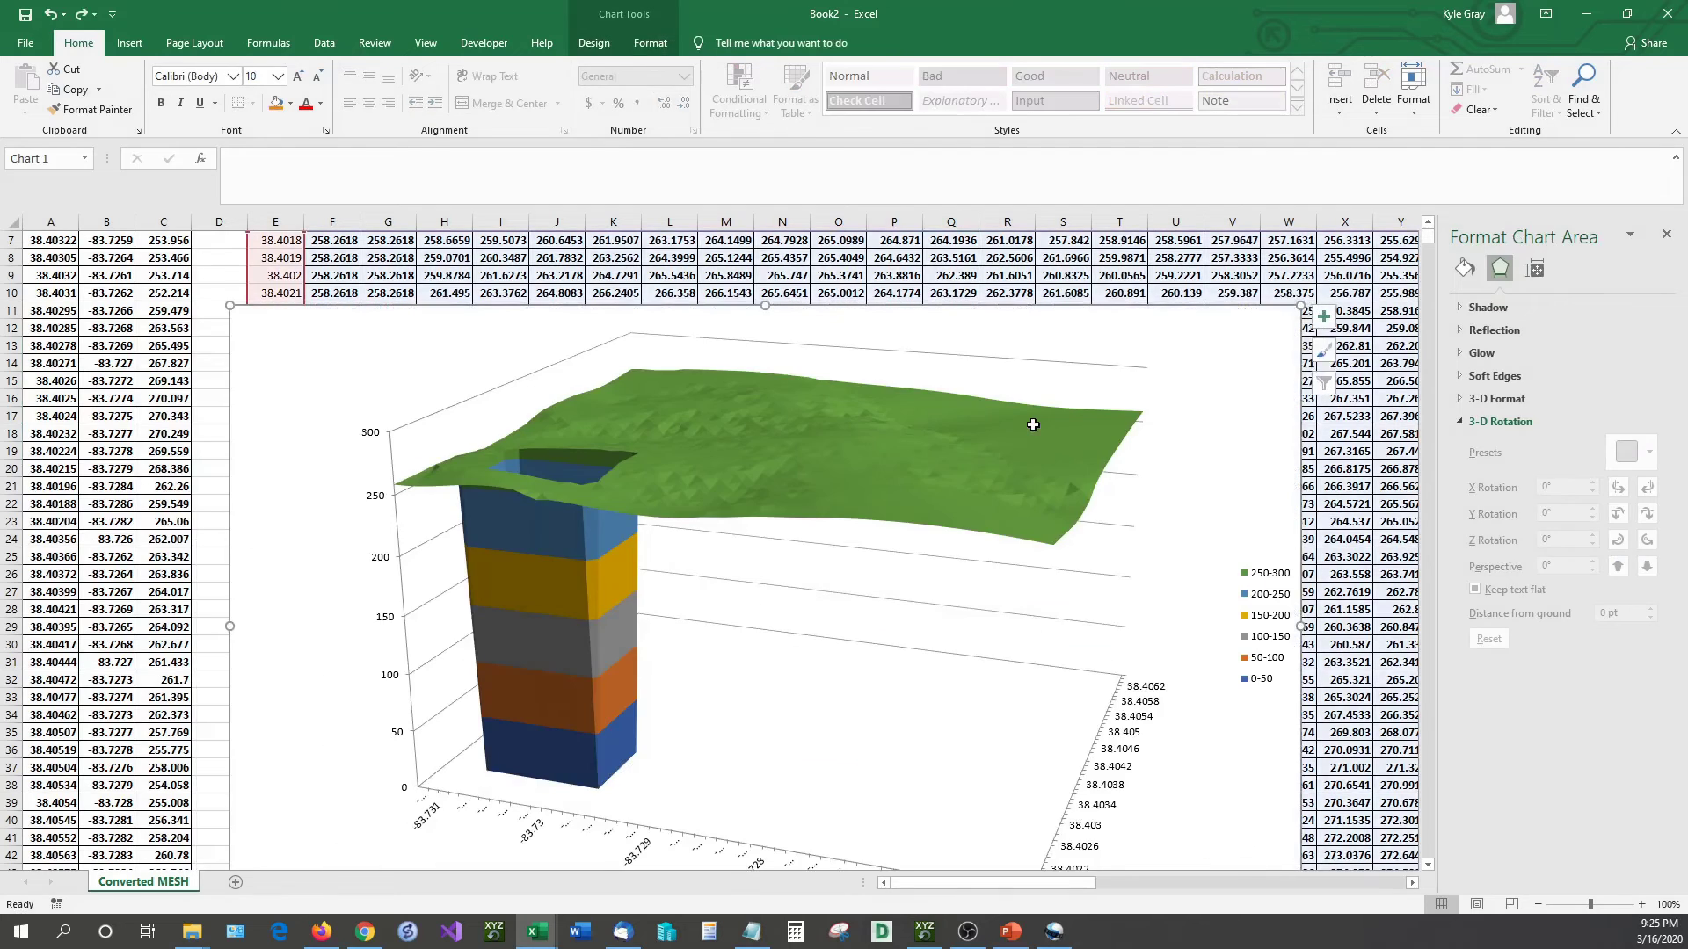
key(ctrl+z)
key(ctrl+z)
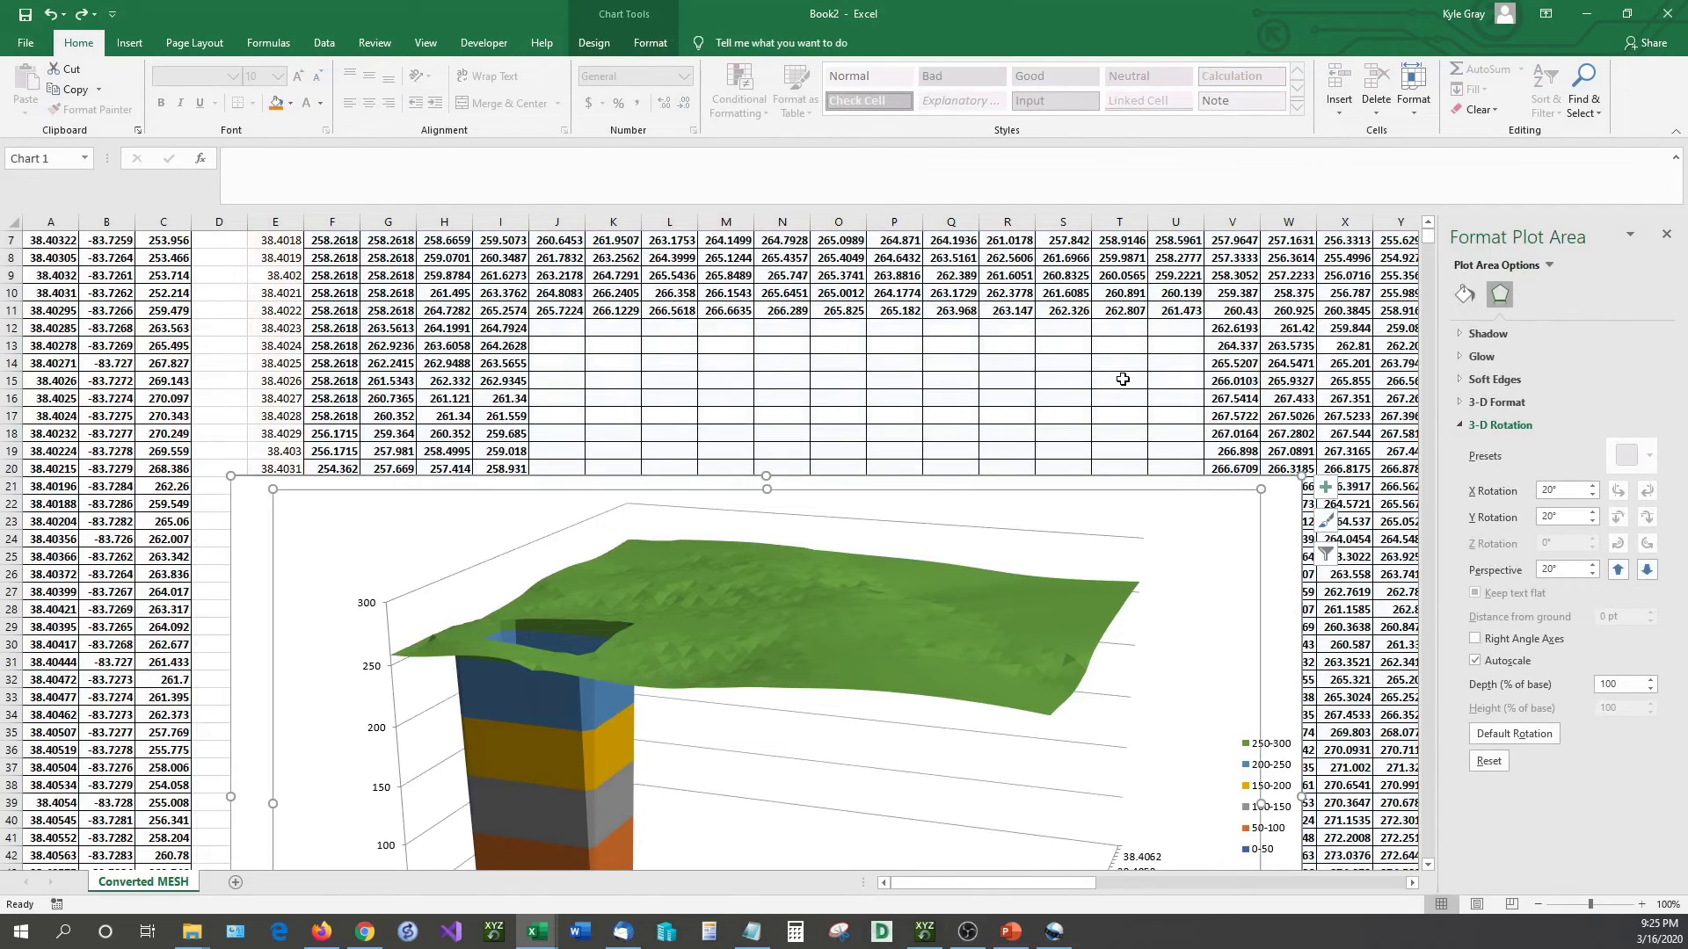
key(ctrl+z)
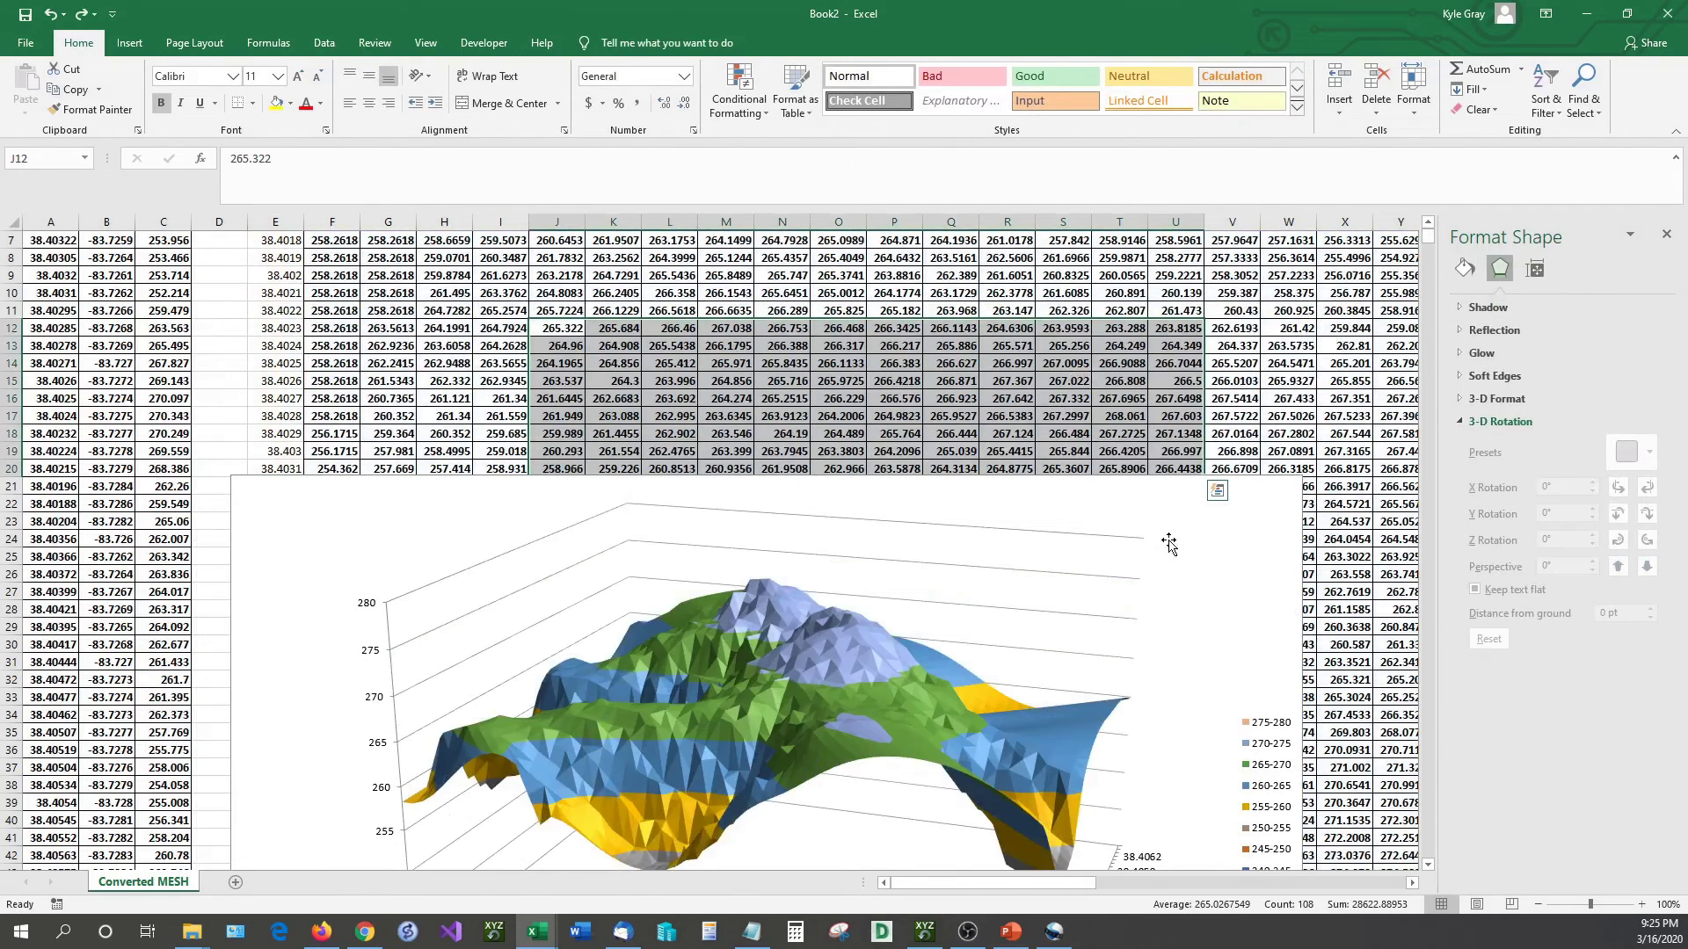
Reselect the chart, redo its enlargement, and set the X rotation to 160°.
click(1294, 509)
key(ctrl+y)
key(ctrl+y)
key(ctrl+y)
key(ctrl+y)
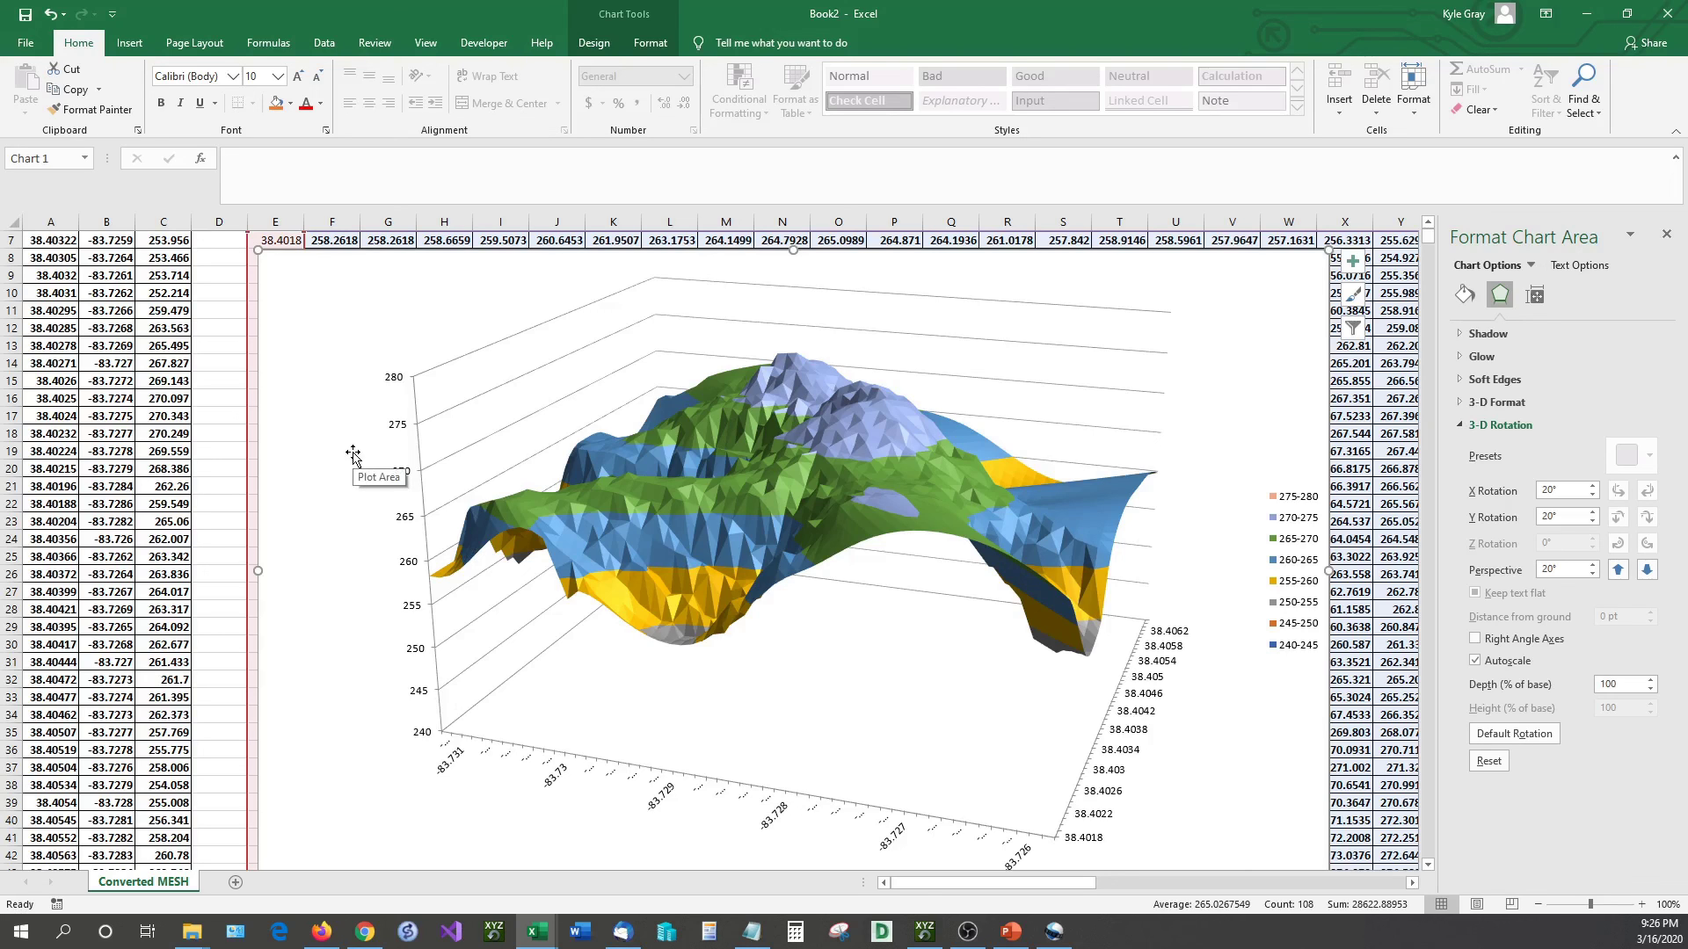
click(1592, 486)
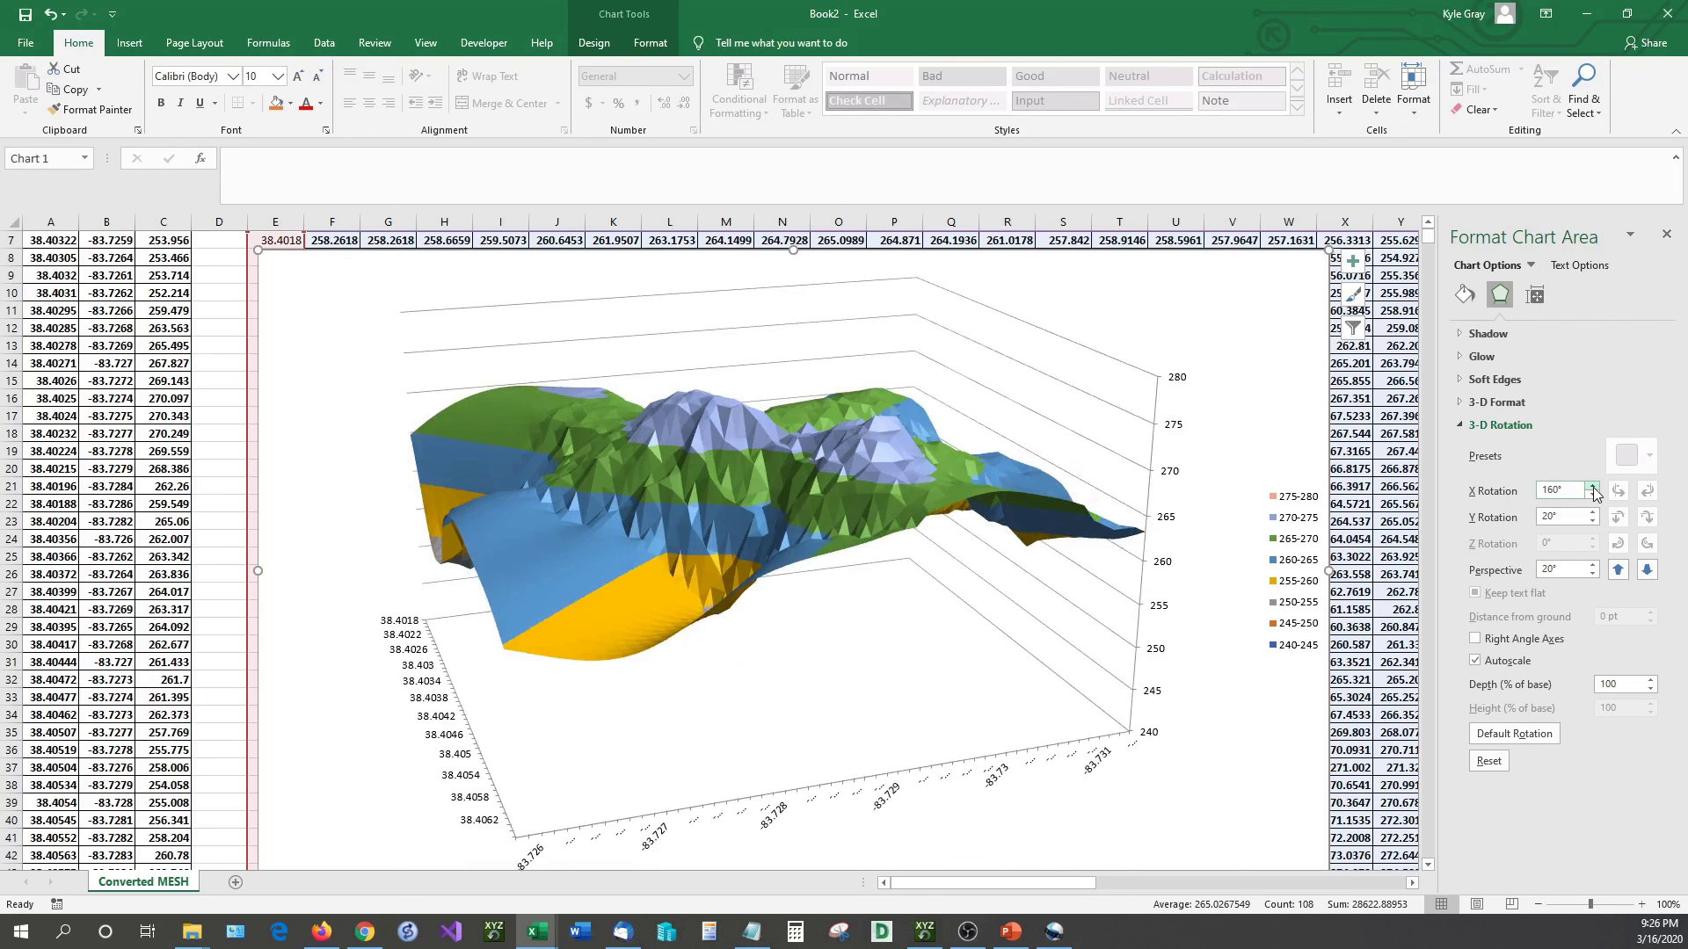